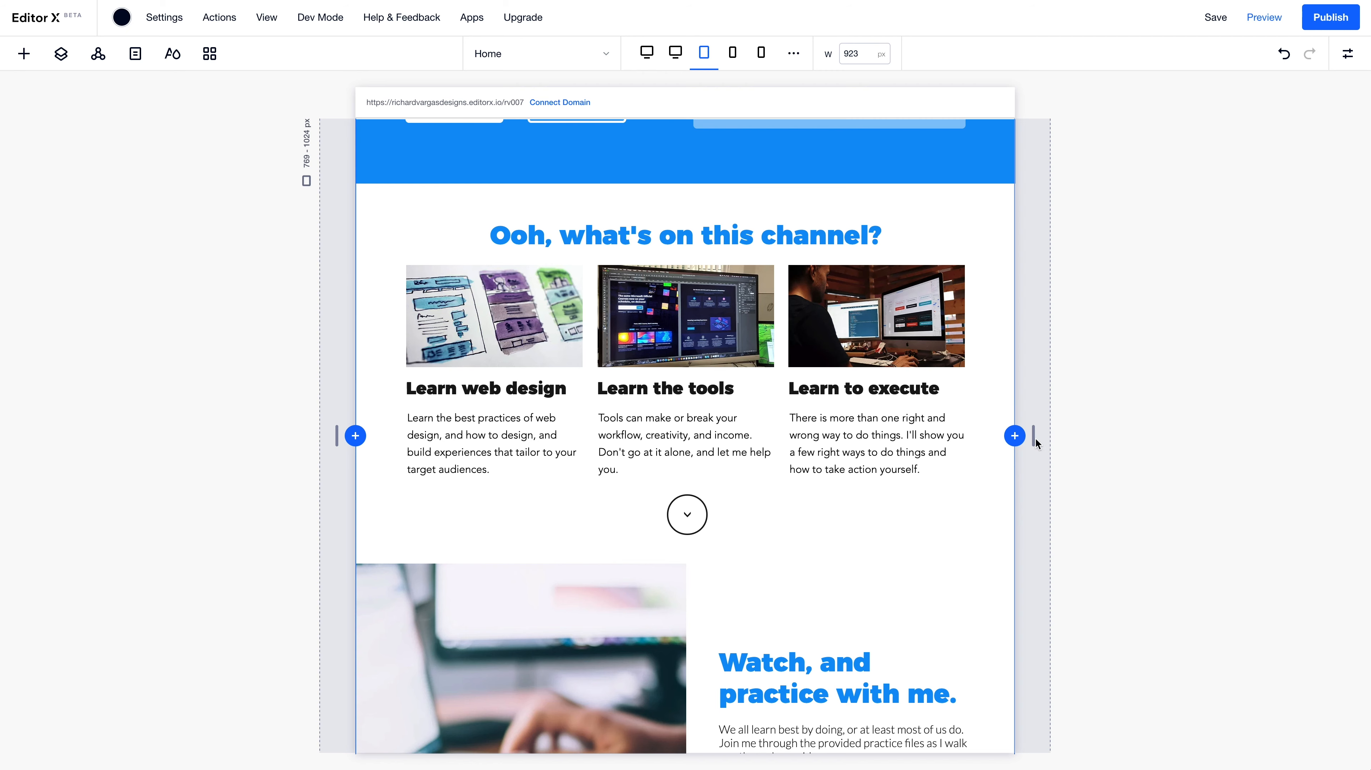
Narrow the page to about 669 px and review the "Ooh, what's on this channel?" section and its three stacked items
left_click_drag(1035, 439, 943, 441)
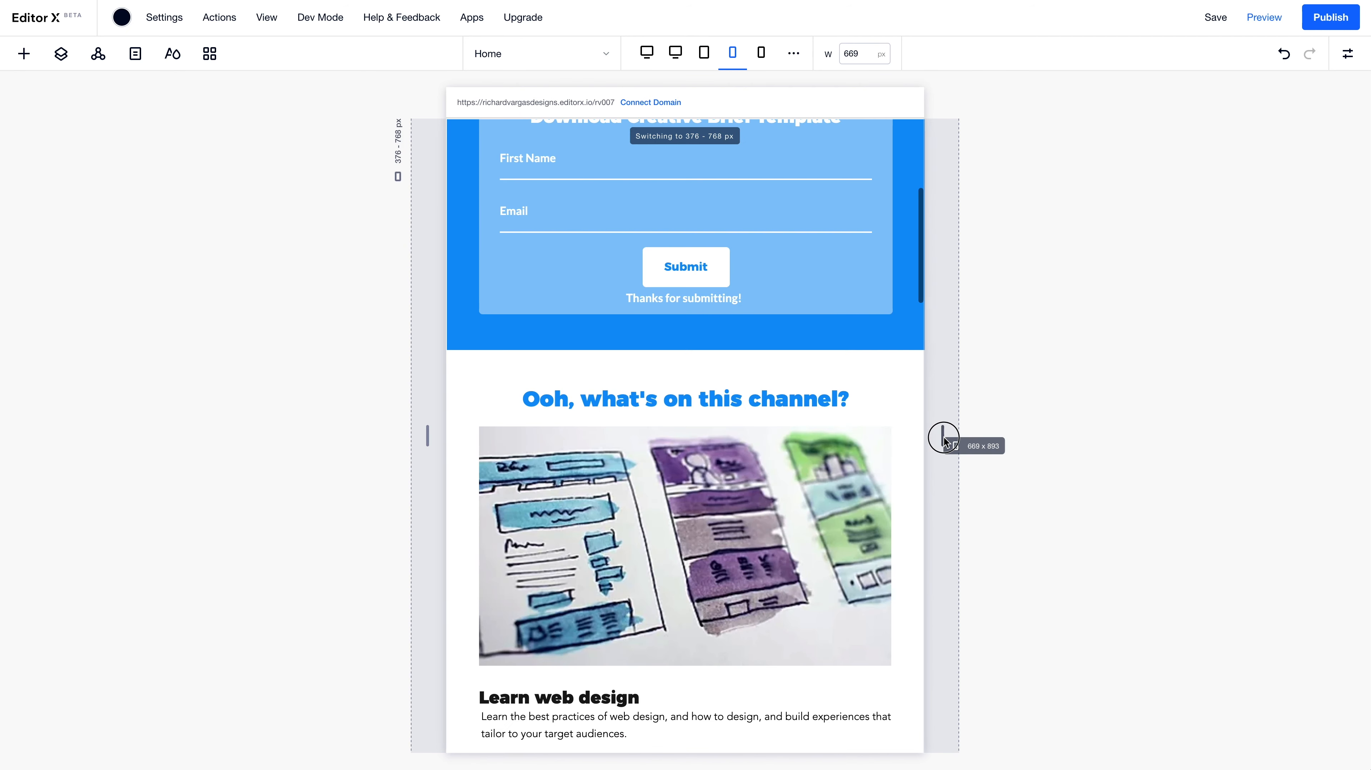
scroll(851, 442, "down", 15)
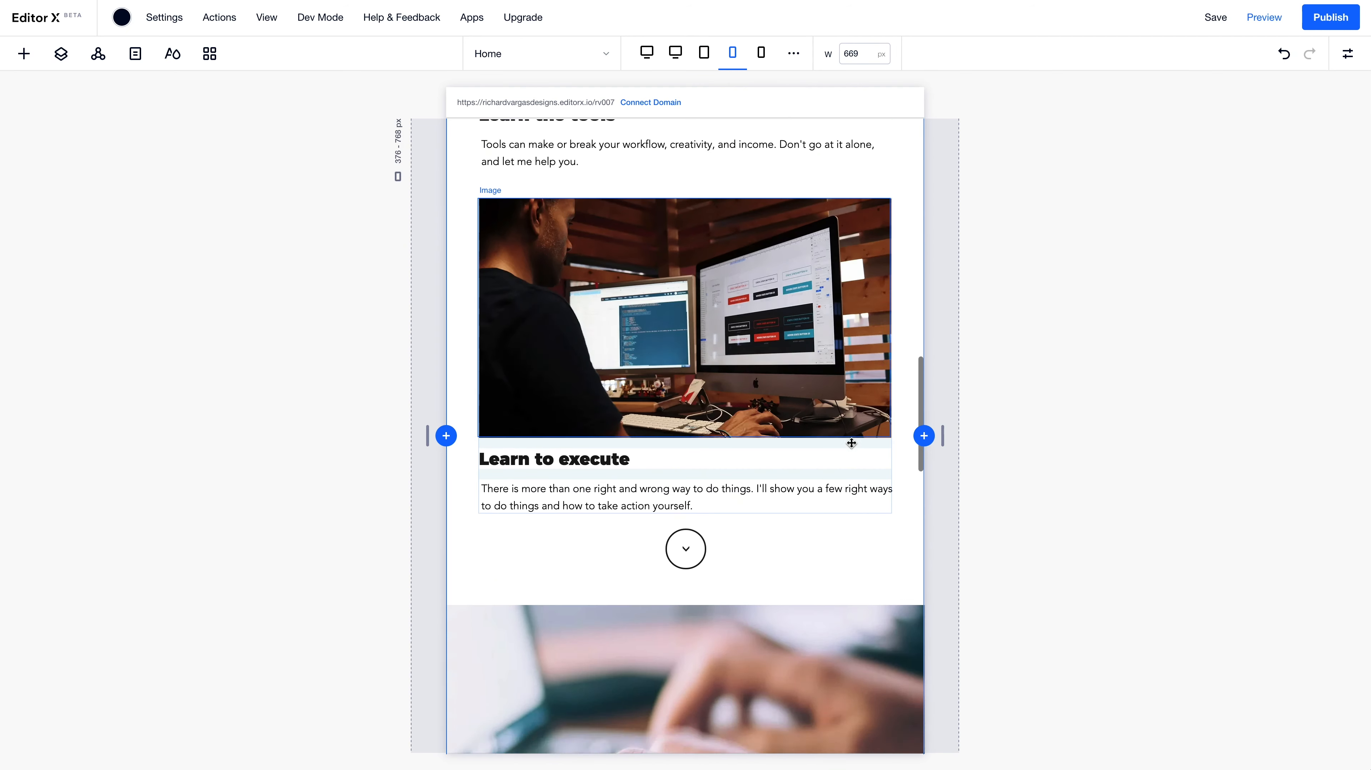
scroll(851, 442, "down", 3)
scroll(860, 447, "down", 2)
scroll(861, 443, "up", 6)
scroll(861, 442, "up", 4)
Check the channel section at the 320–375 px mobile breakpoint, and preview the page while widening it
left_click(761, 52)
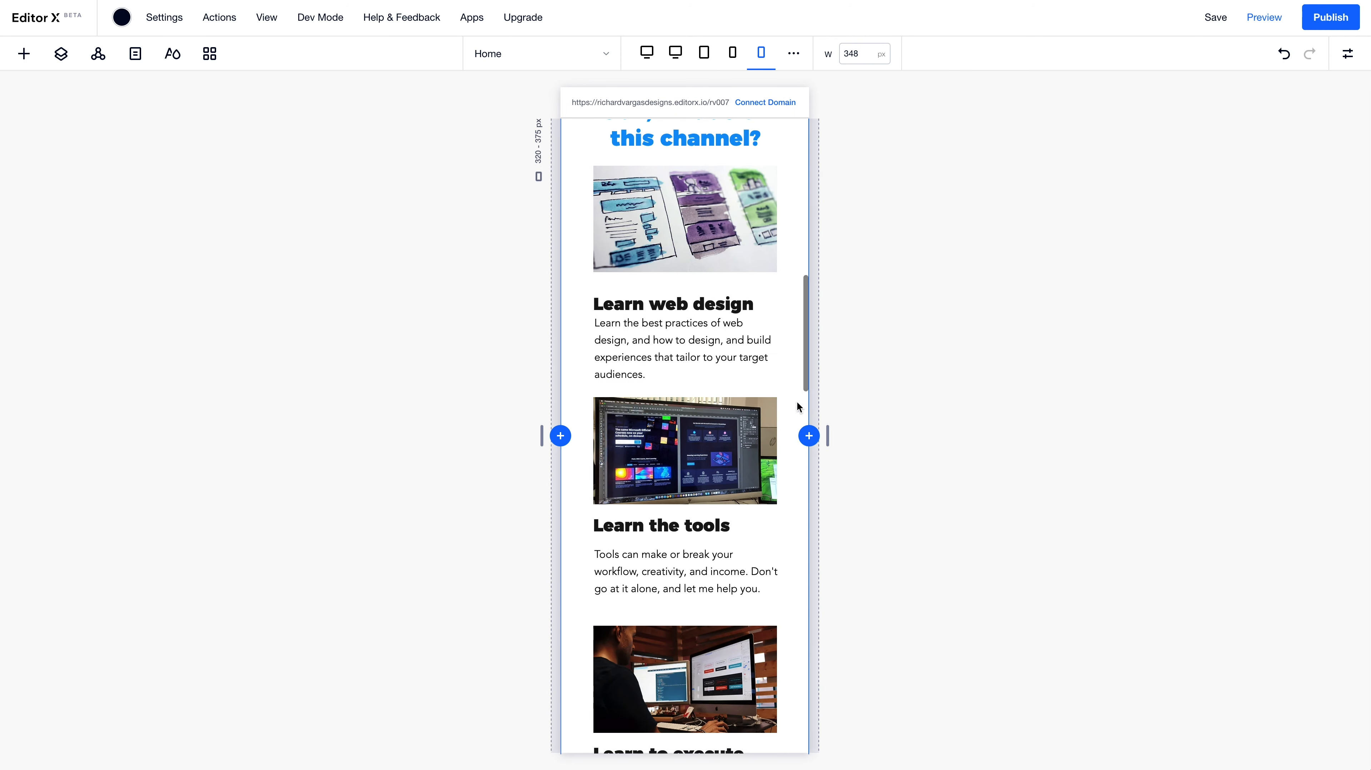
scroll(801, 406, "down", 5)
scroll(755, 402, "up", 7)
scroll(753, 396, "up", 2)
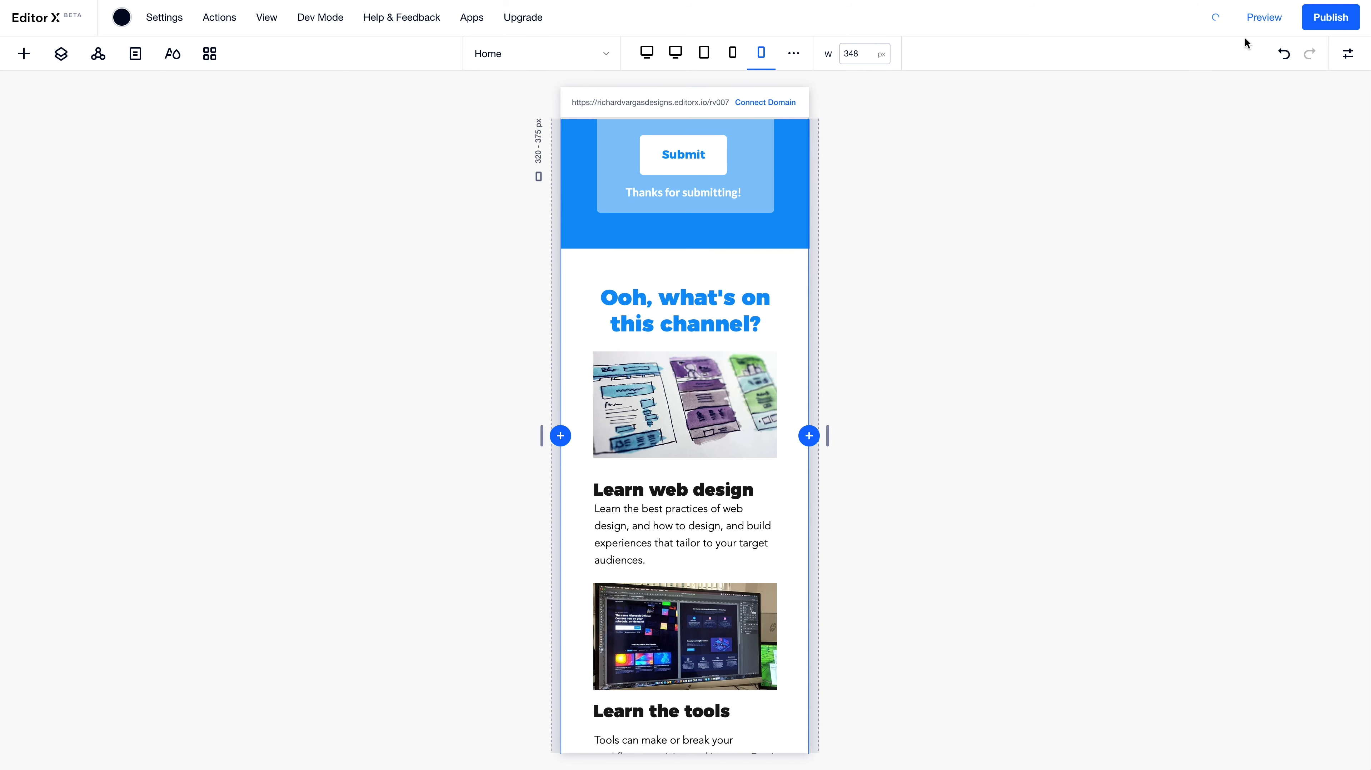
left_click(1264, 18)
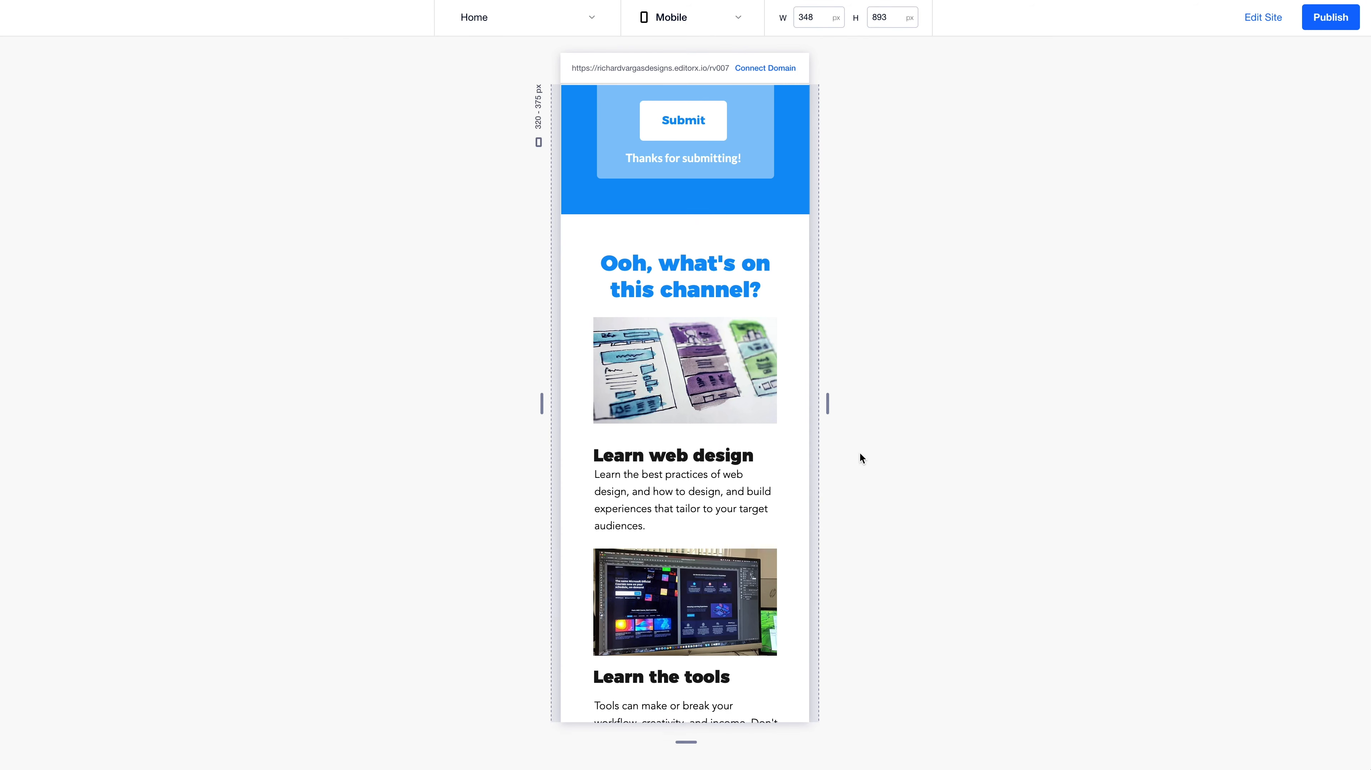
left_click_drag(827, 403, 1156, 407)
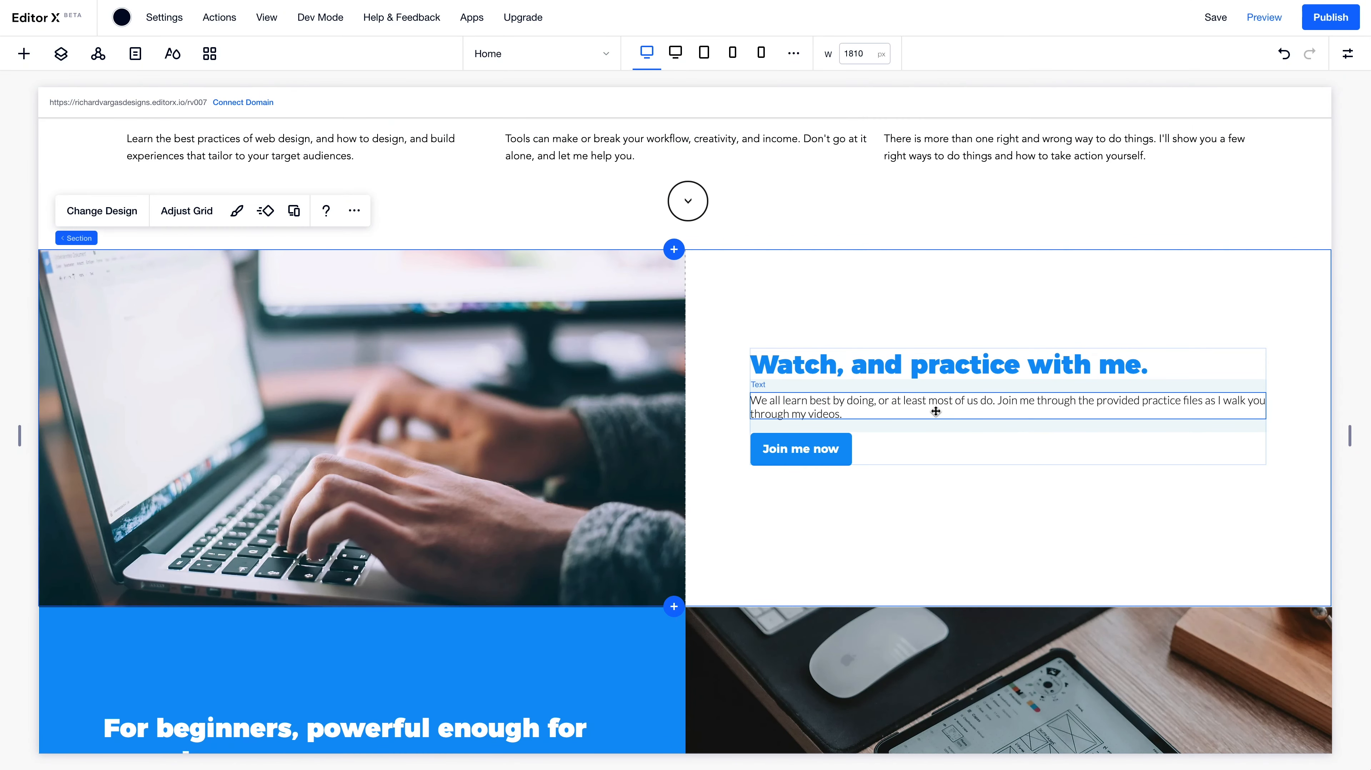
Turn off auto line spacing for the paragraph under "Watch, and practice with me." and set its line spacing to 1.7
left_click(935, 411)
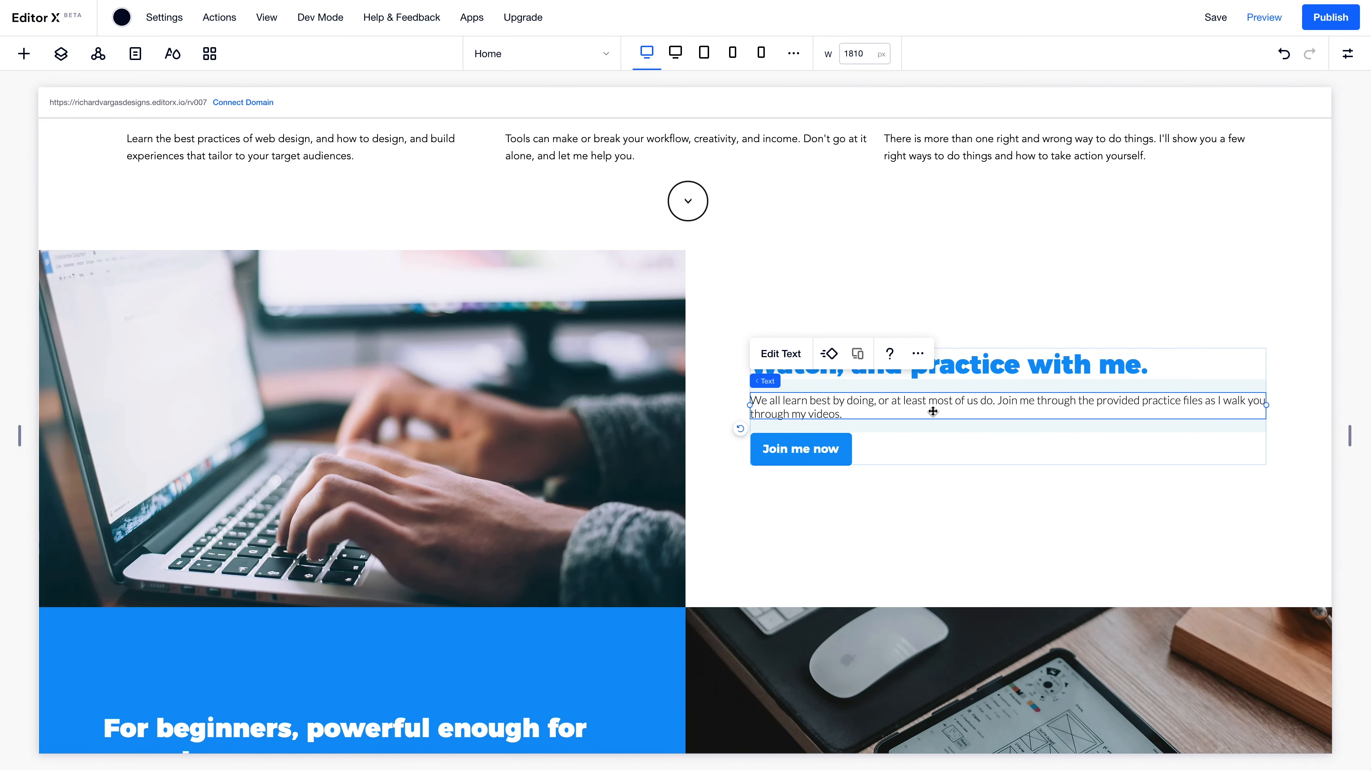
left_click(791, 354)
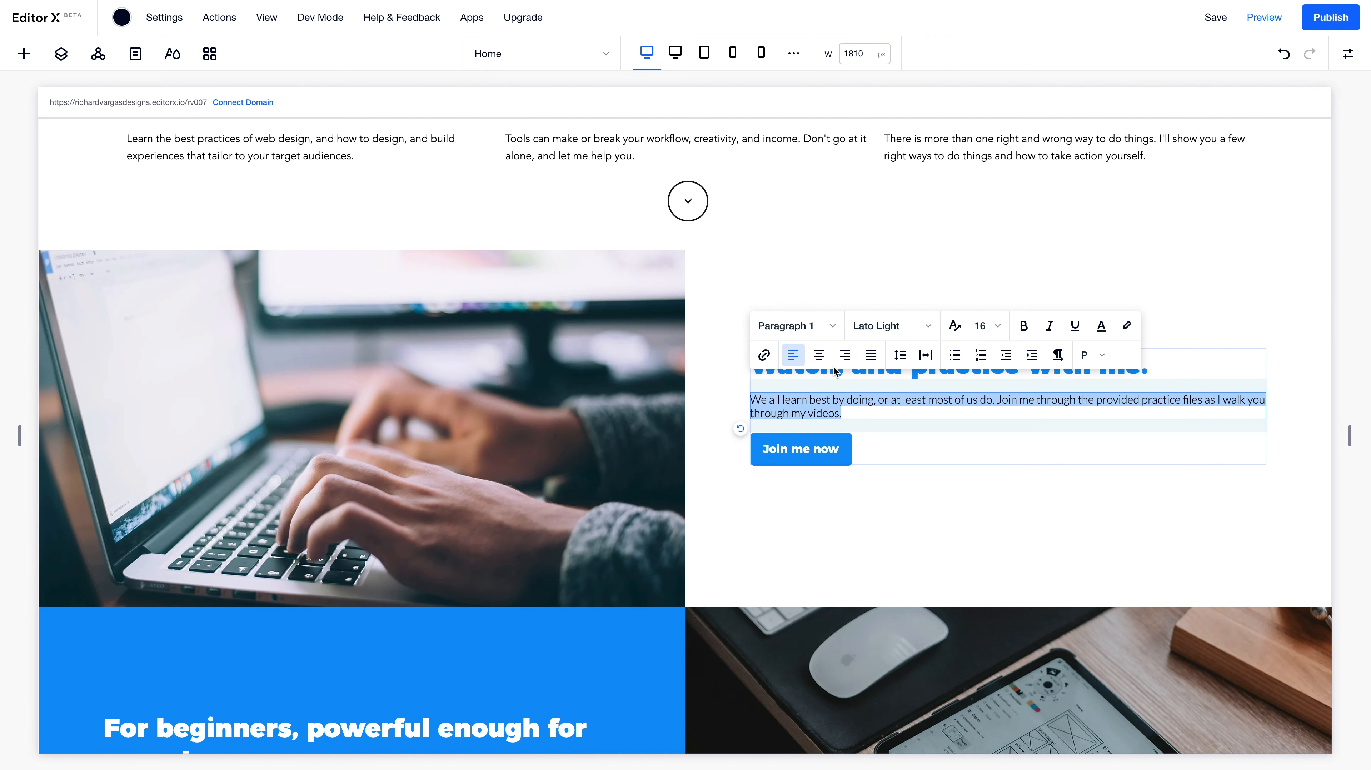
left_click(899, 355)
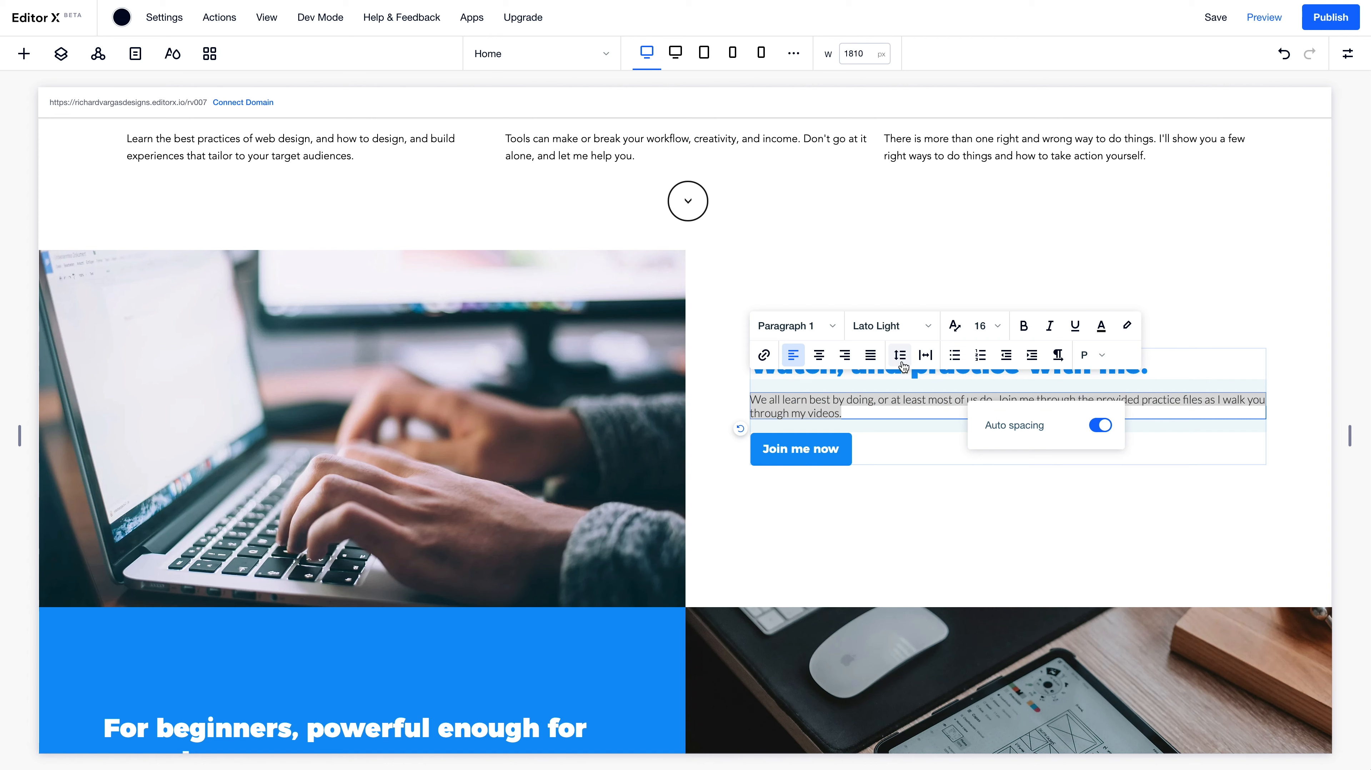
left_click(1102, 427)
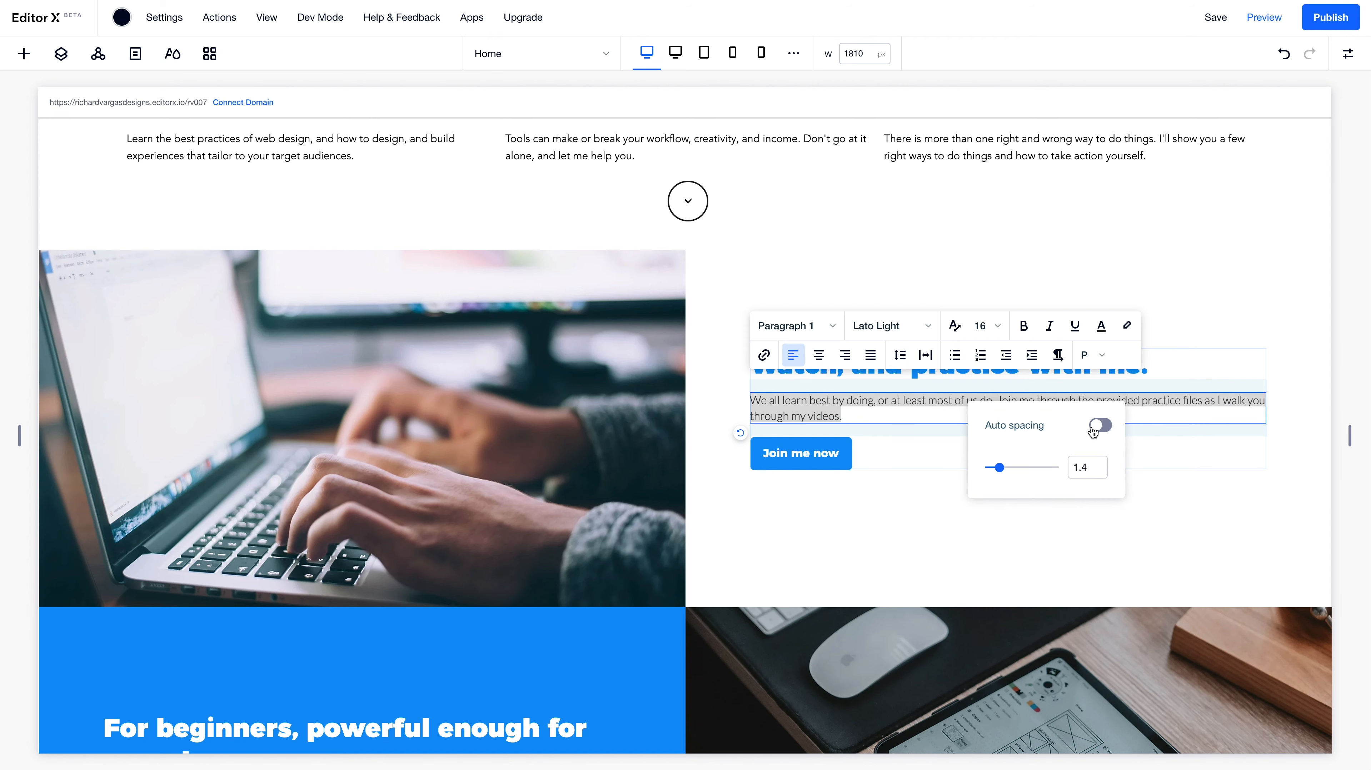
left_click(1087, 472)
type("10")
key("Return")
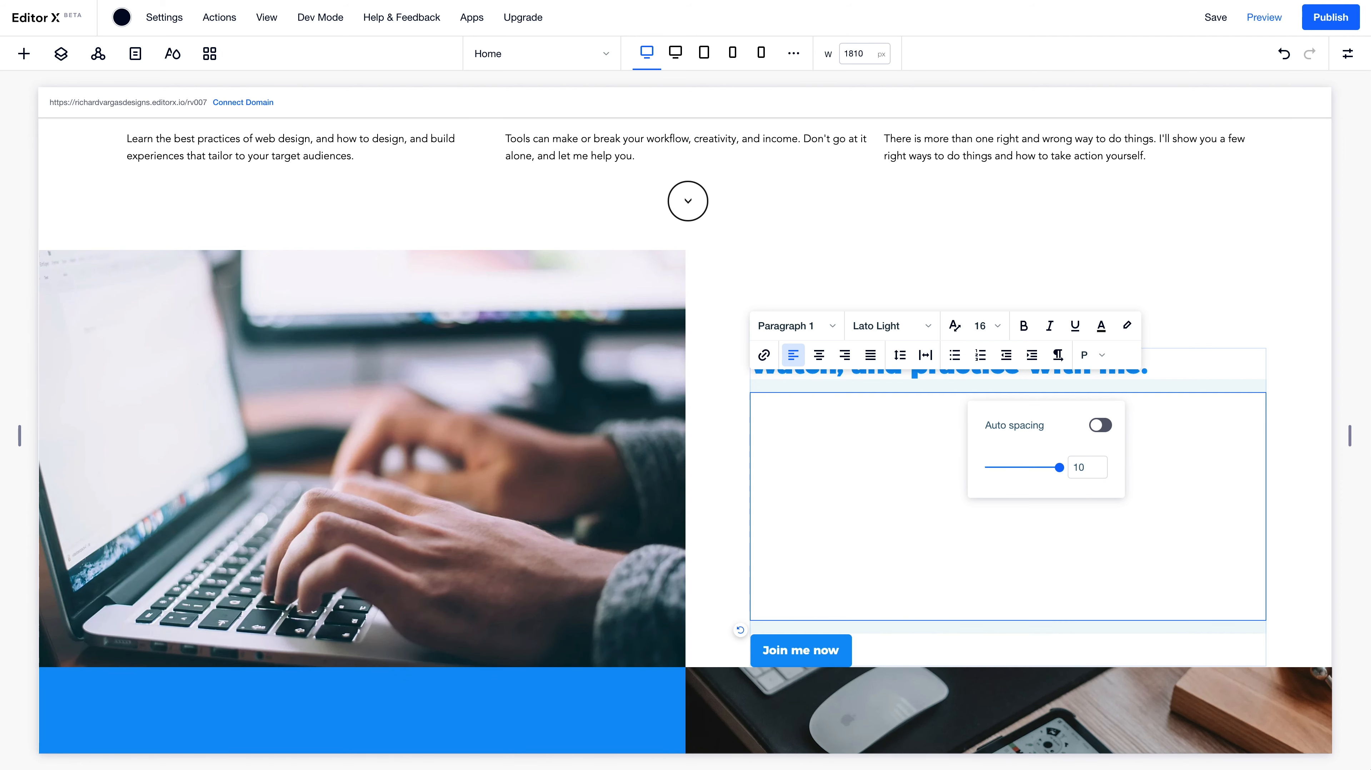
left_click(1089, 470)
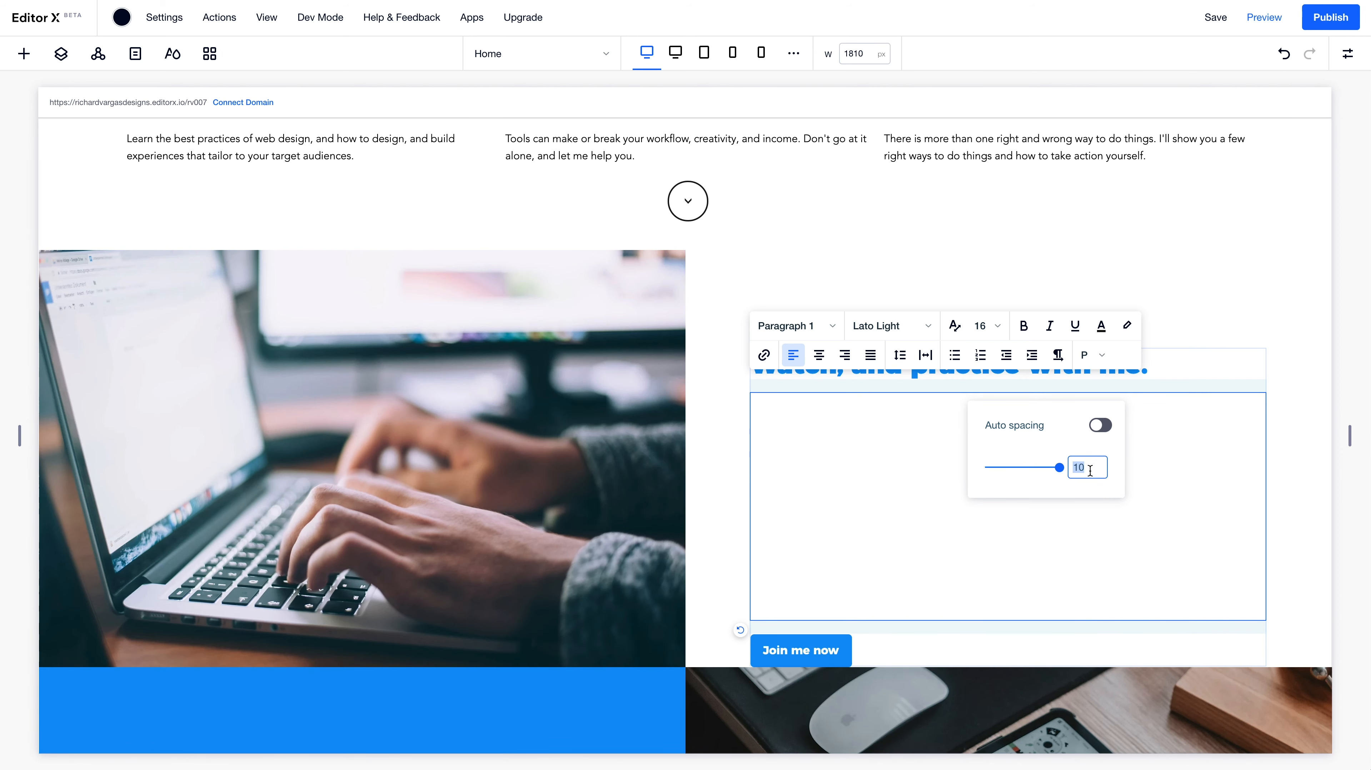
type("1.7")
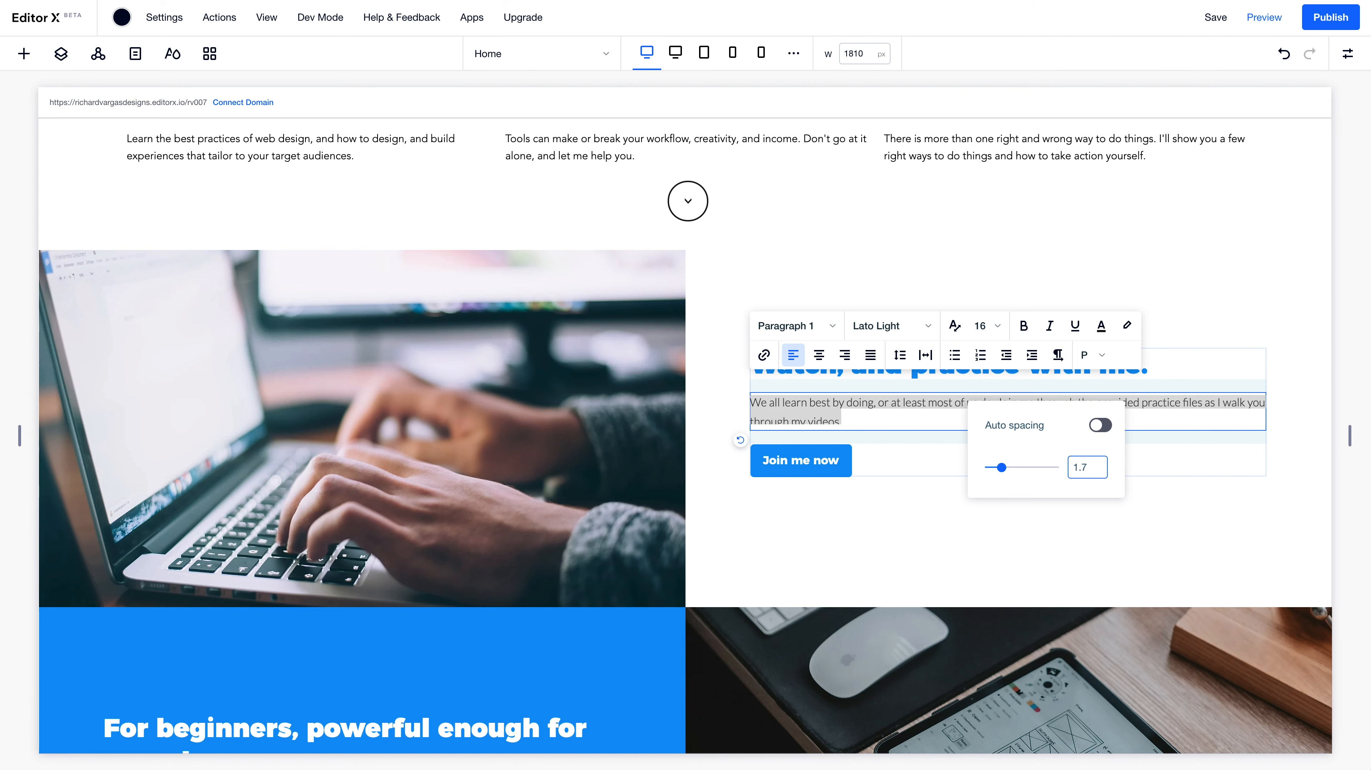
left_click(996, 544)
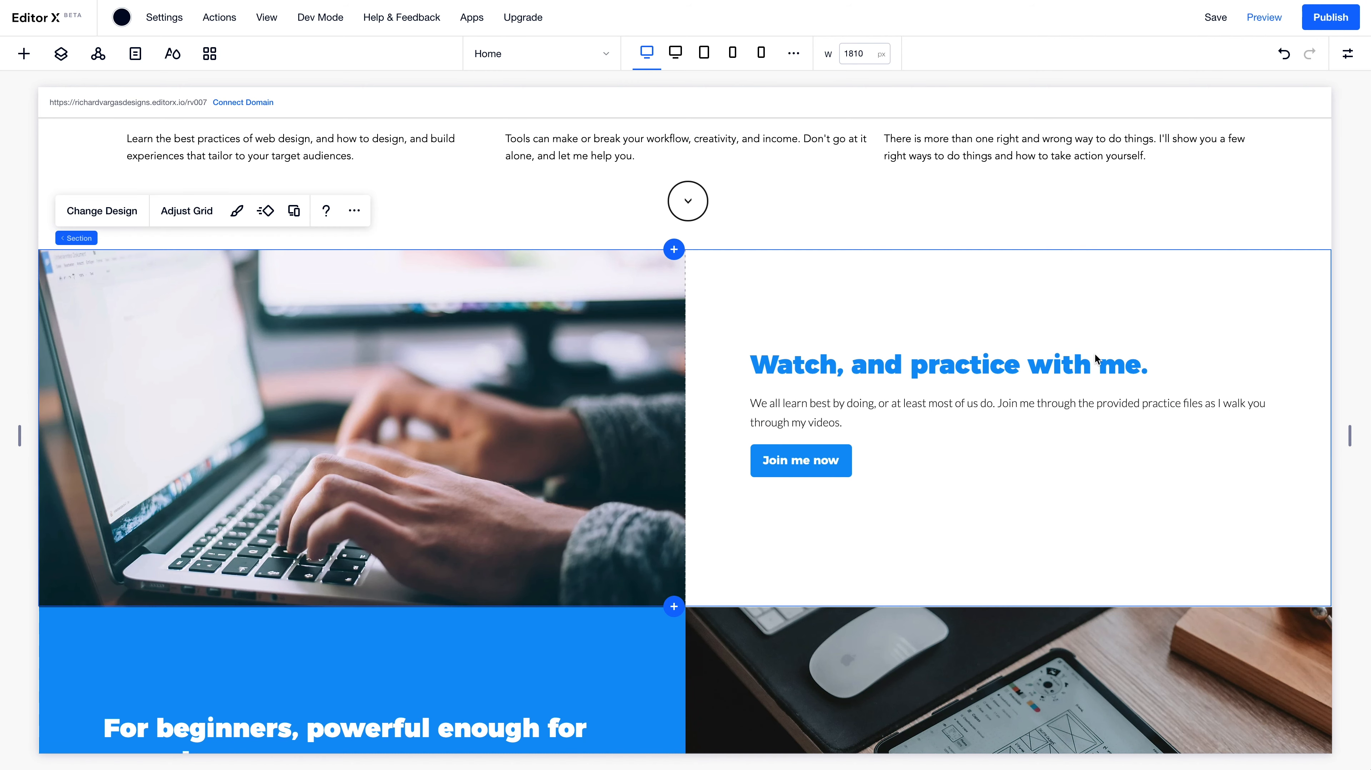
Center the "Watch, and practice with me." stack vertically in its section, with a top margin of 160 px
left_click(824, 356)
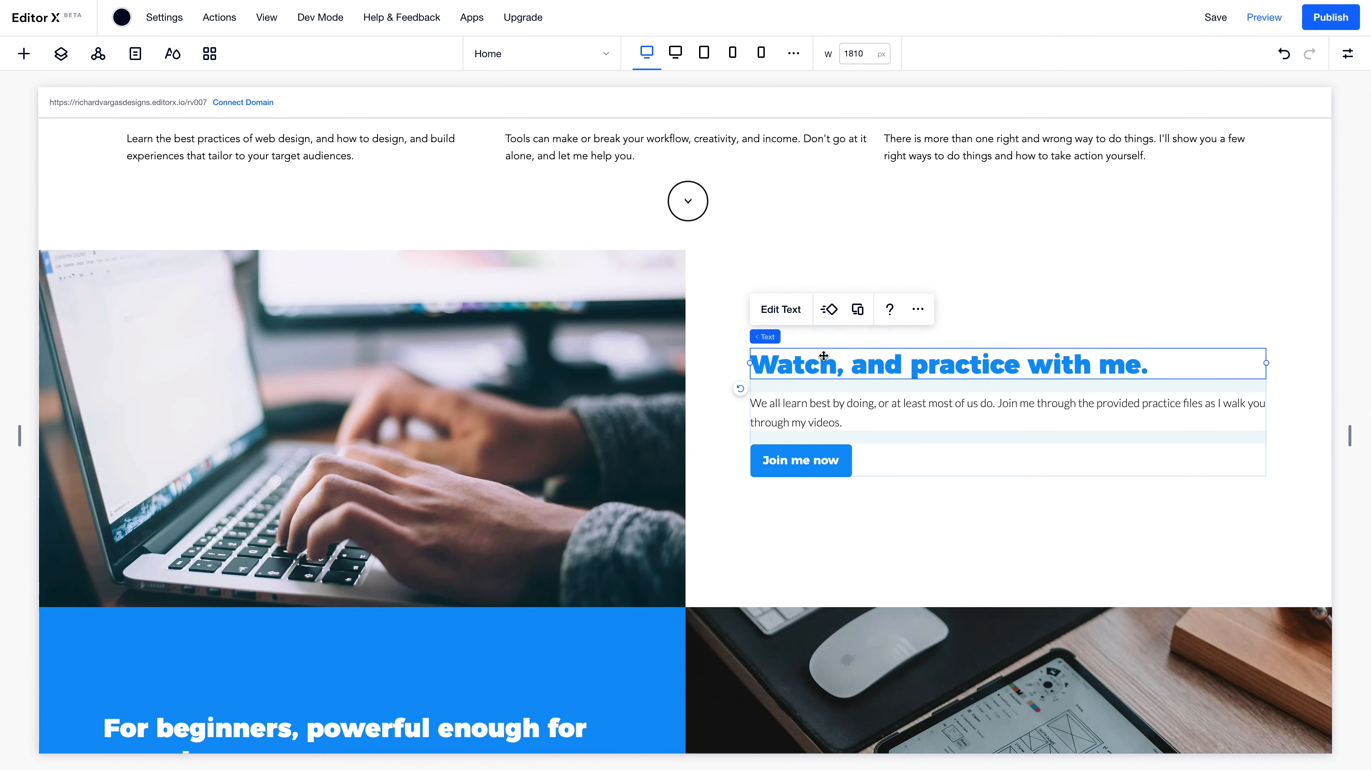
left_click(829, 338)
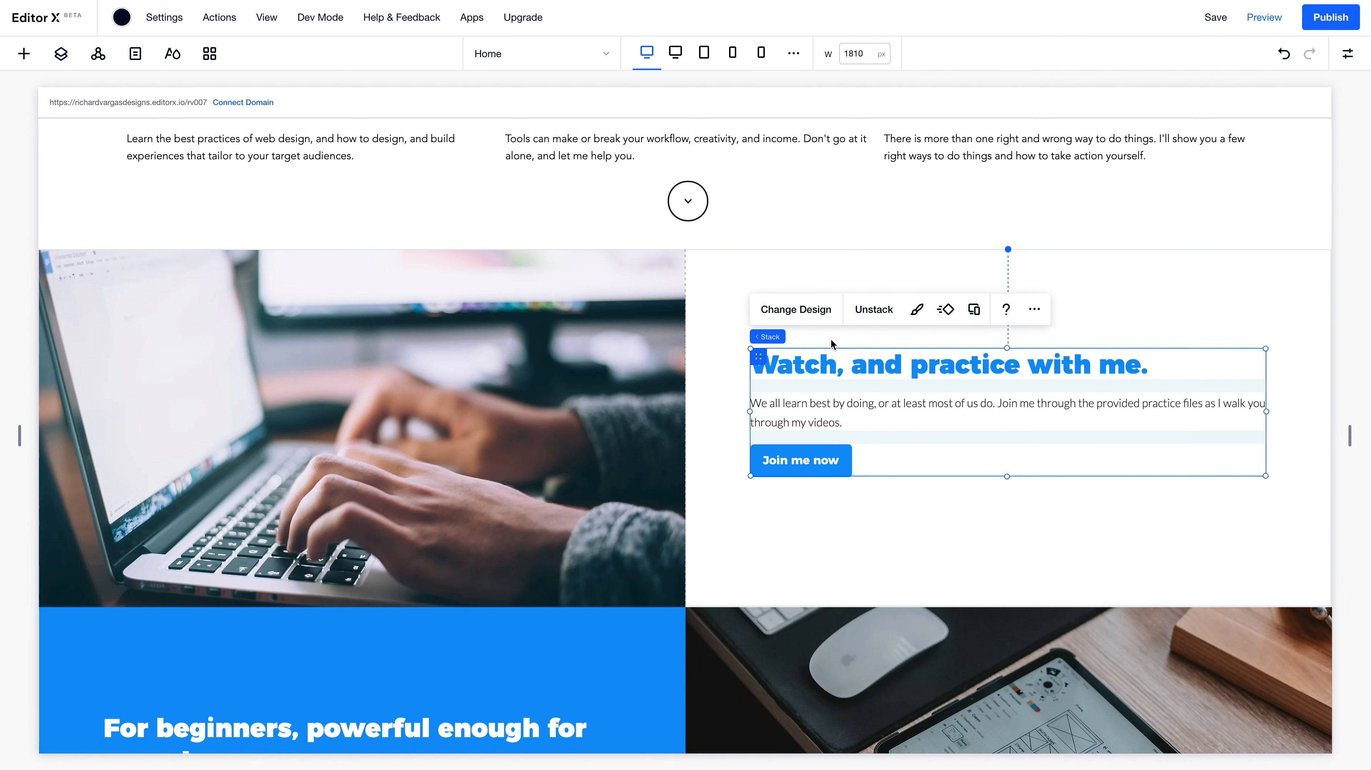
left_click(1348, 53)
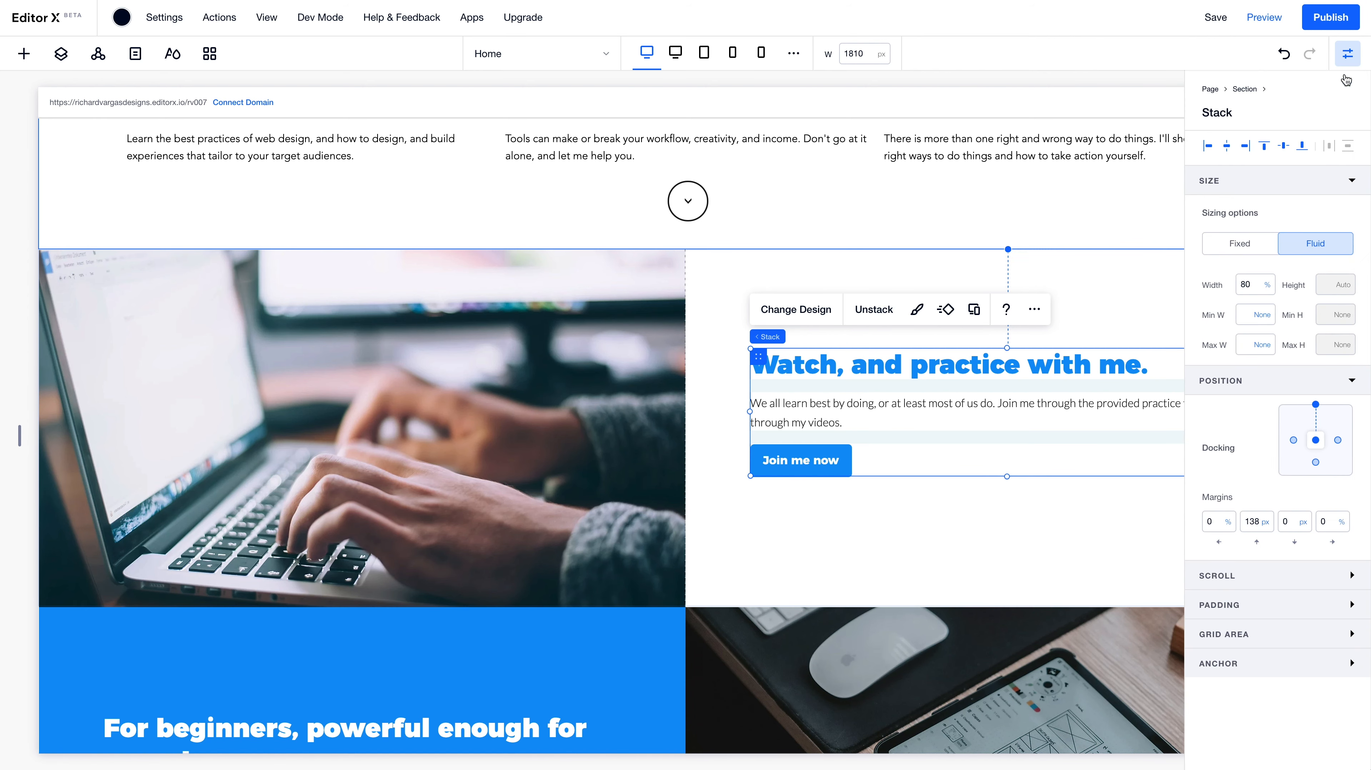
left_click(1255, 522)
type("160")
key("Return")
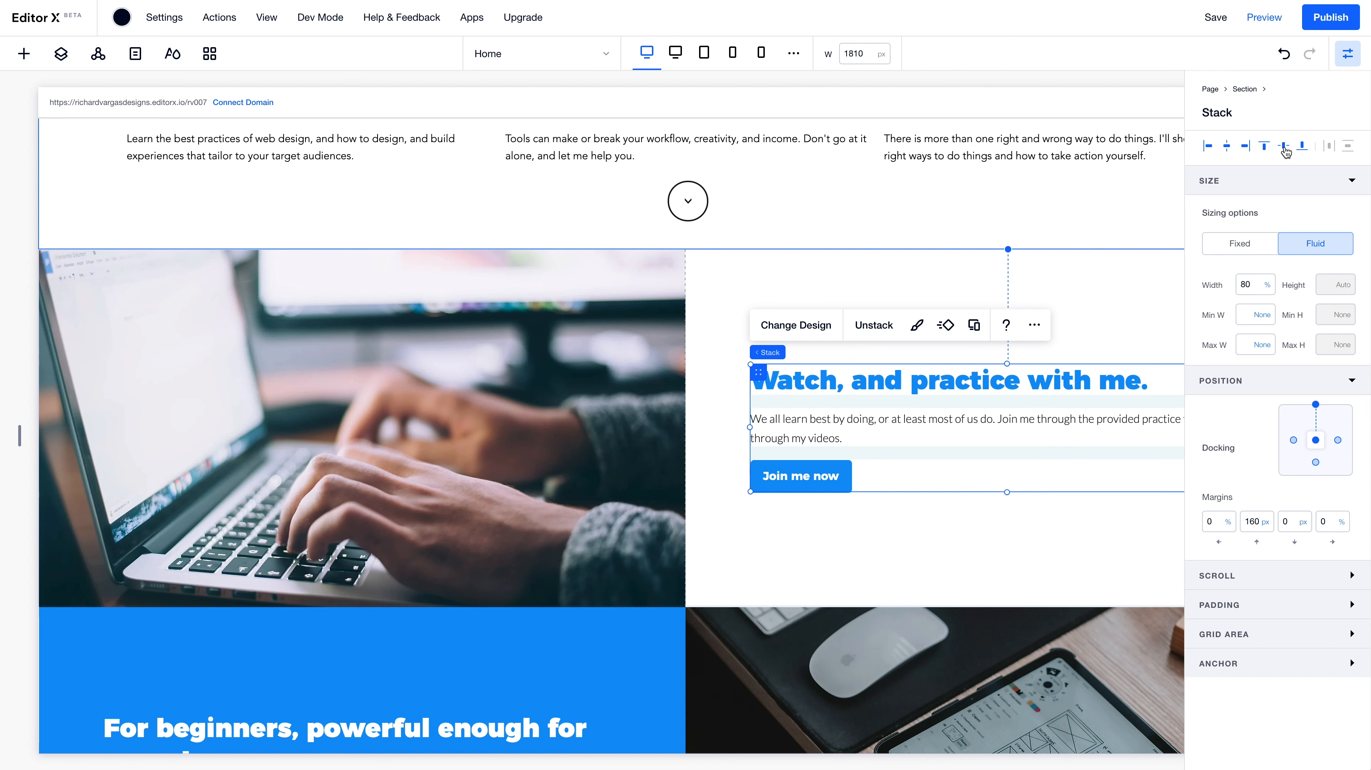
left_click(1339, 52)
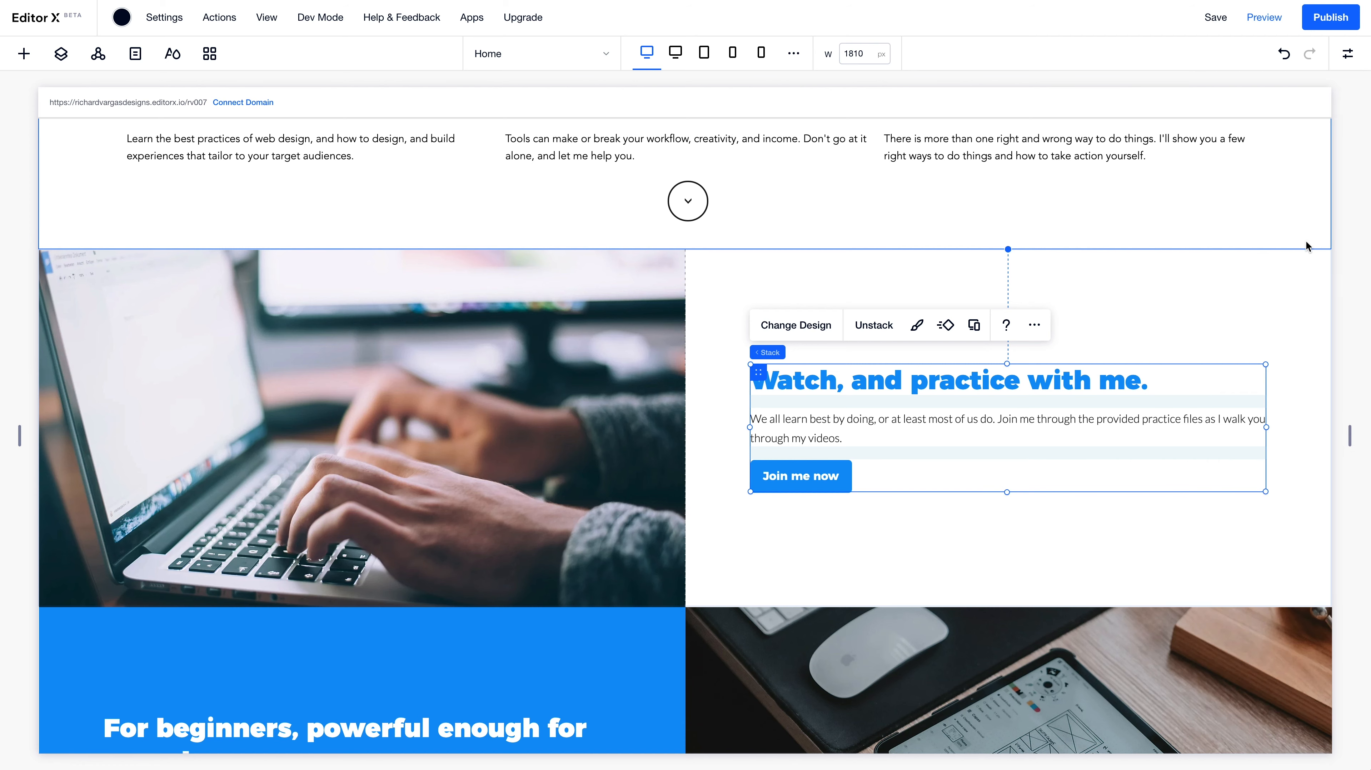
Narrow the page to about 1346 px and vertically center the "Watch, and practice with me." stack in its section
left_click_drag(1349, 438, 1184, 443)
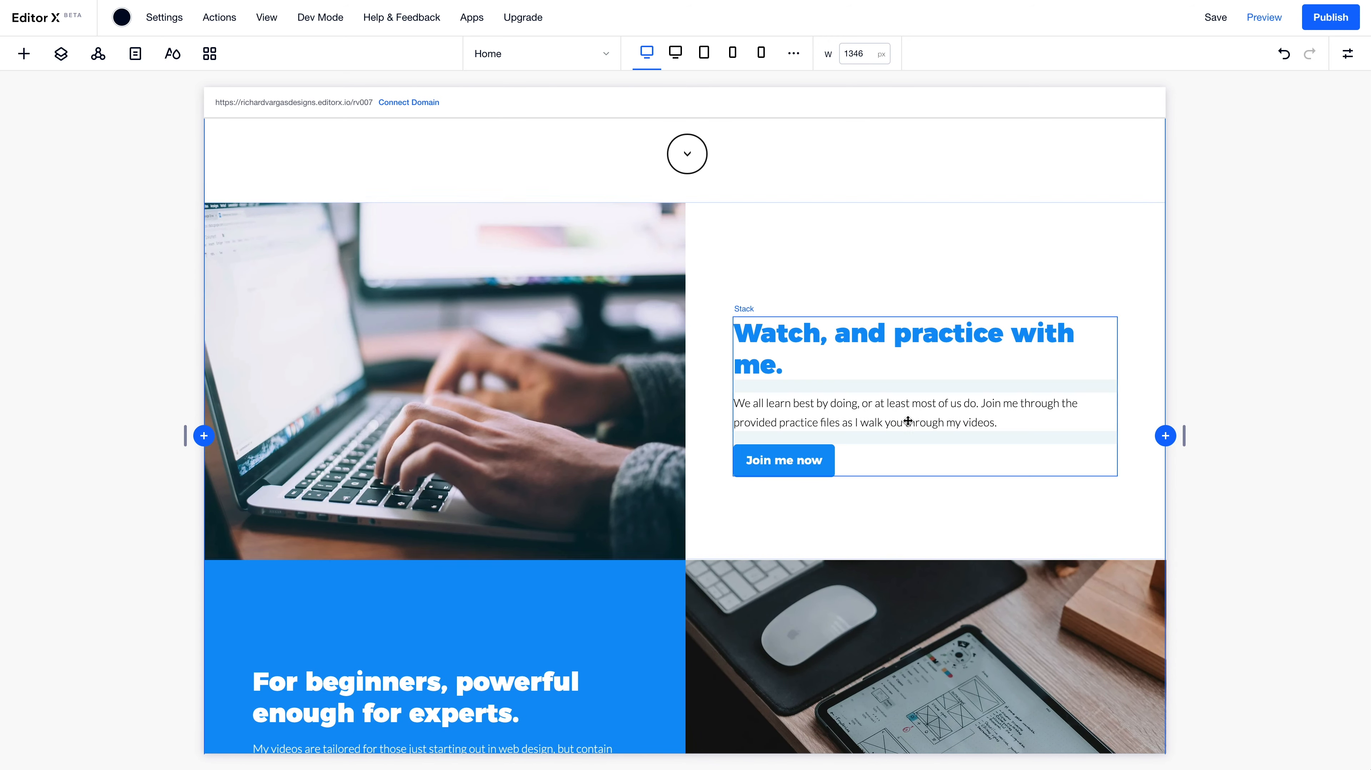
left_click(926, 464)
left_click(1346, 54)
left_click(1286, 146)
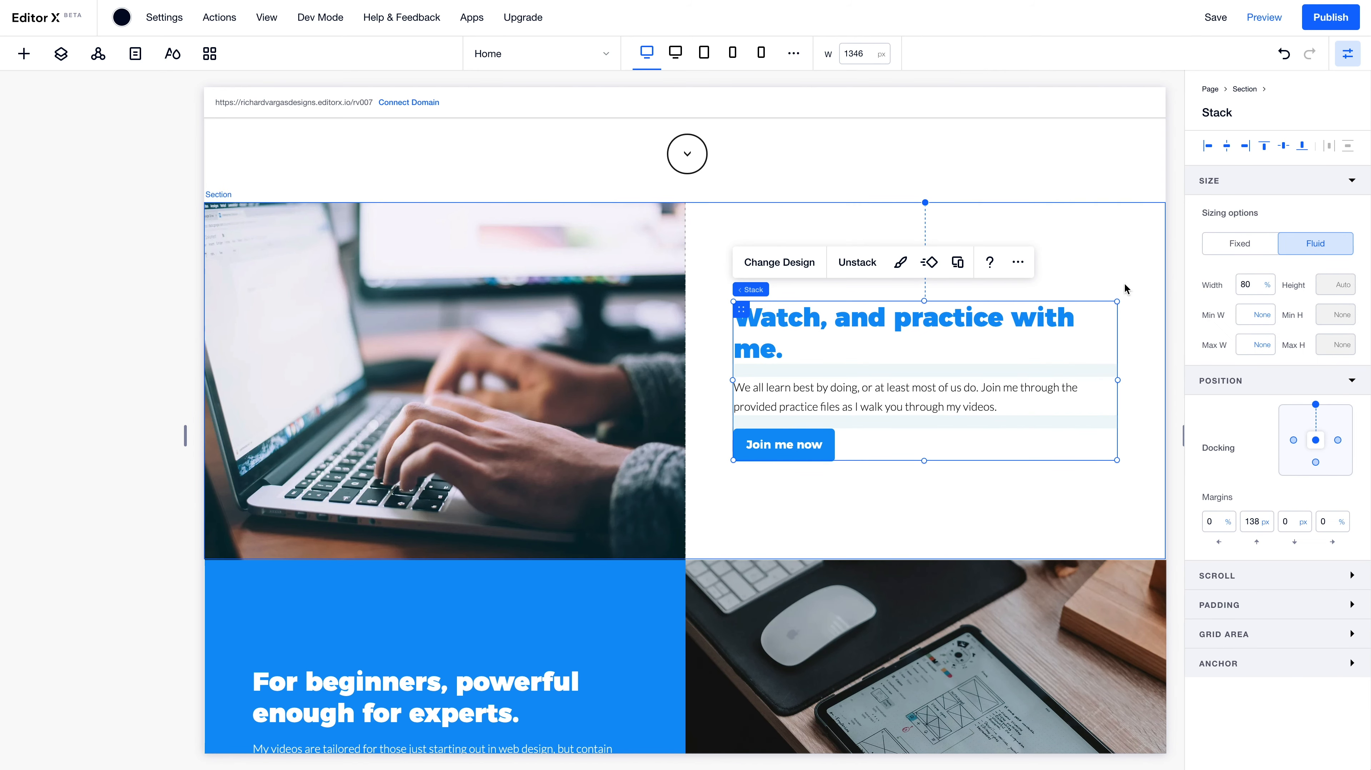
left_click(1347, 57)
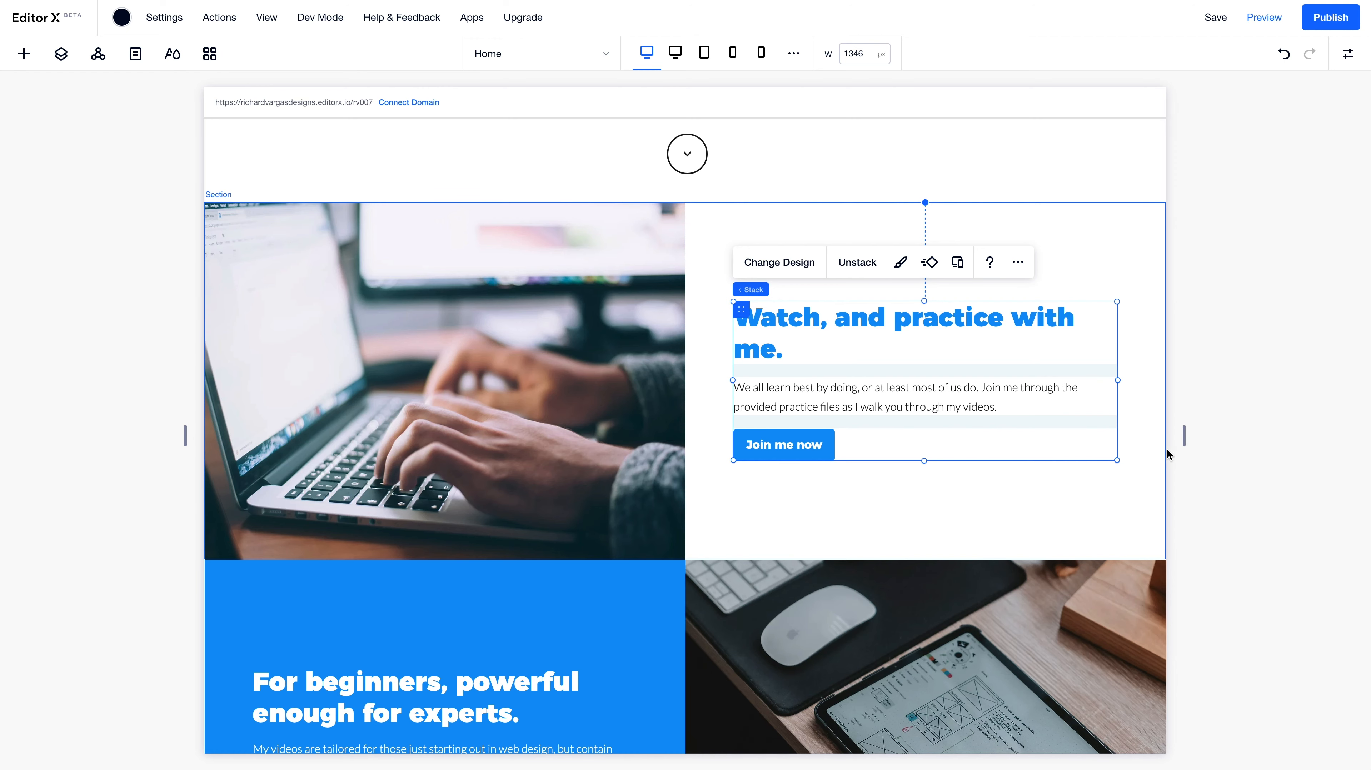
At a page width of about 1102 px, set the minimum row height of the "Watch, and practice with me." section's grid to 500 px
left_click_drag(1181, 440, 1100, 432)
left_click(845, 348)
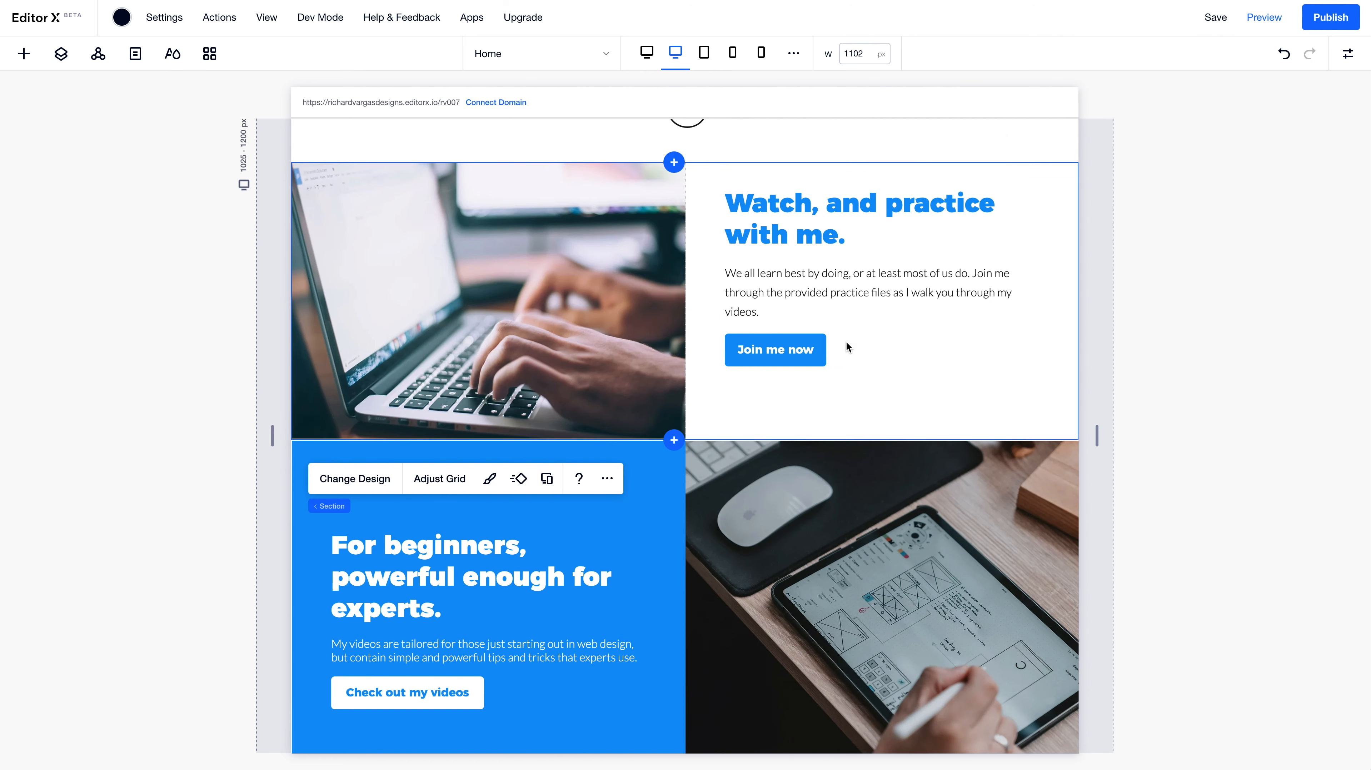
left_click(440, 478)
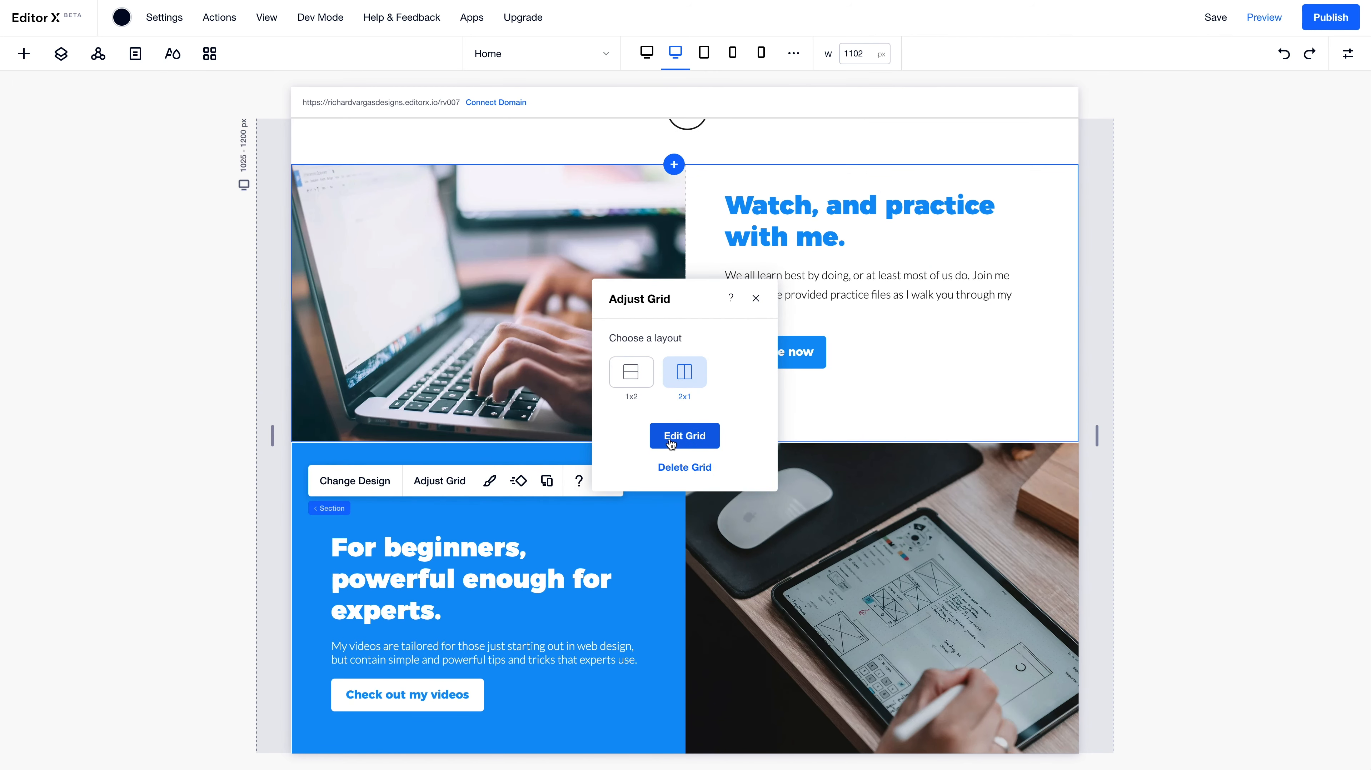
left_click(671, 441)
left_click(275, 301)
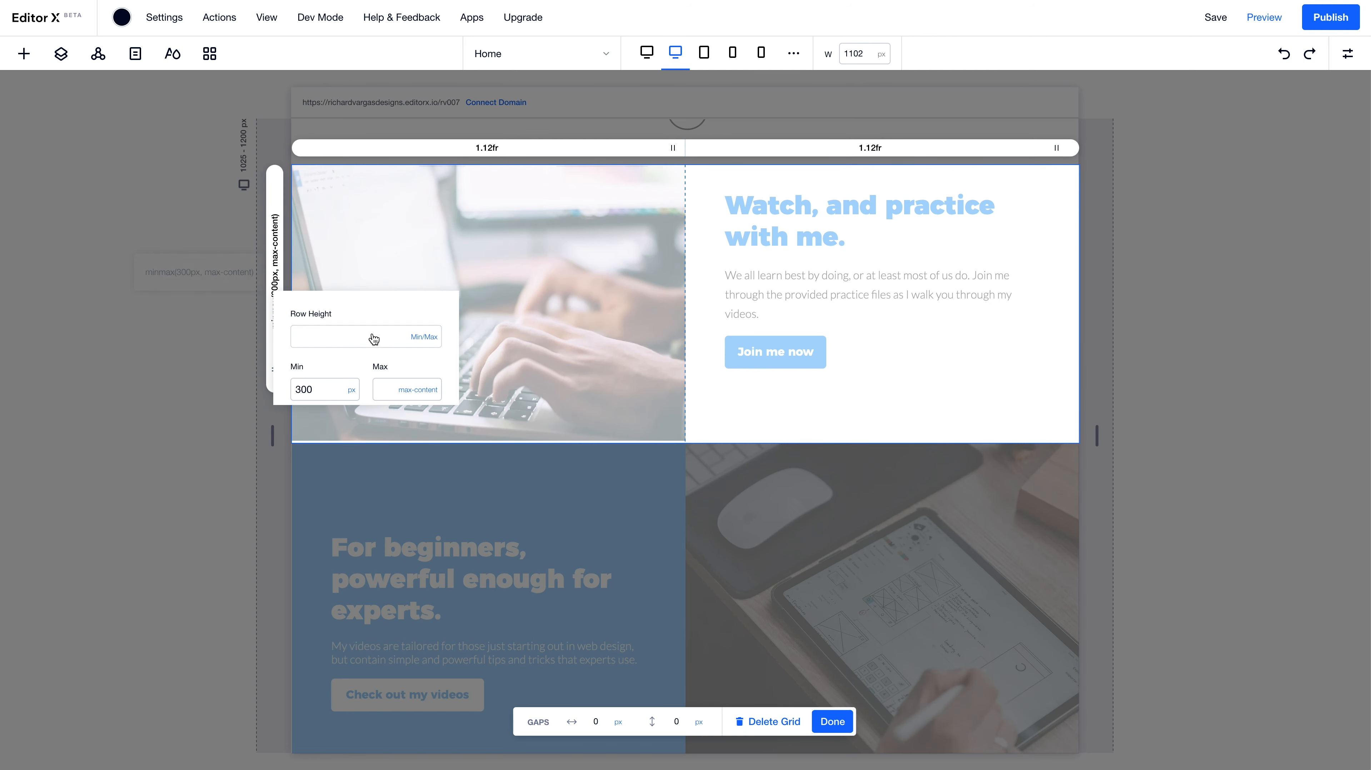
left_click(324, 387)
key("Return")
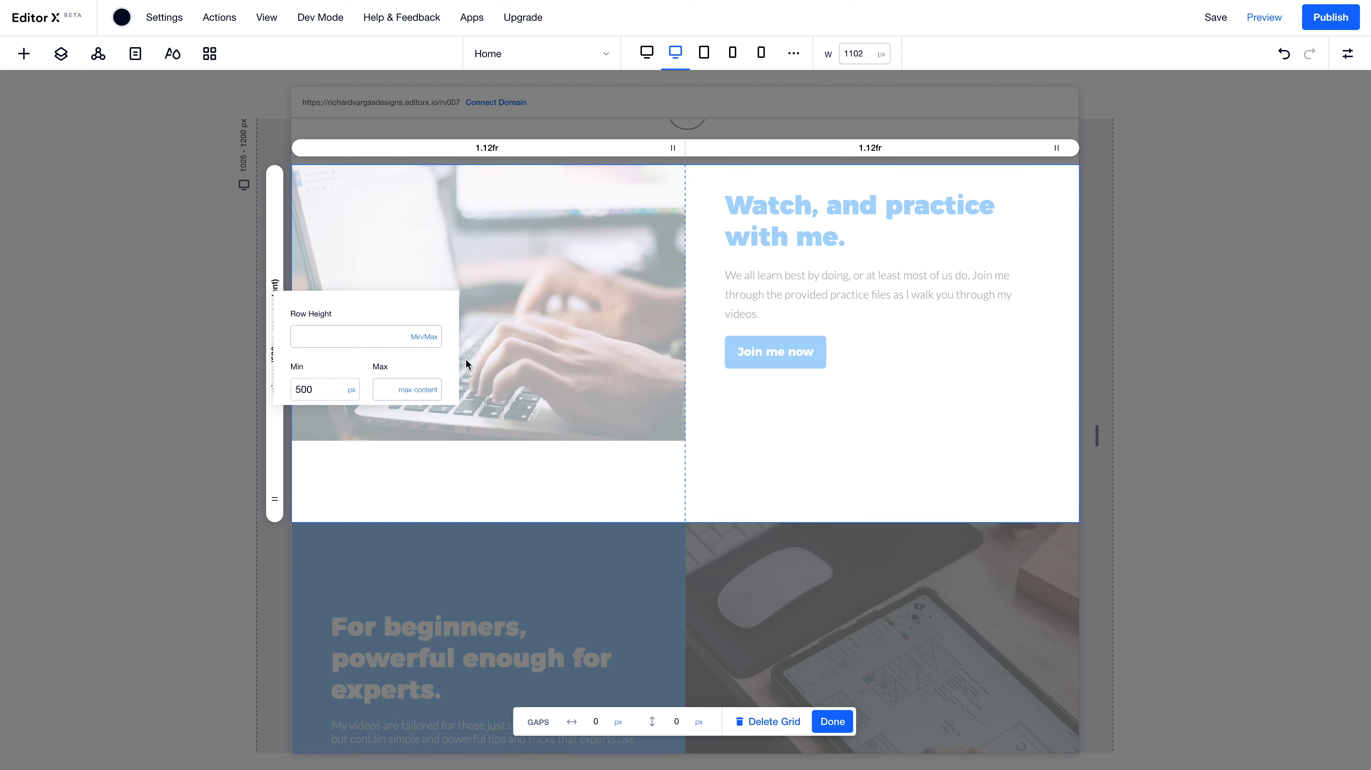
left_click(833, 723)
Stretch the laptop image to fill its grid cell and vertically center the text stack beside it
left_click(628, 341)
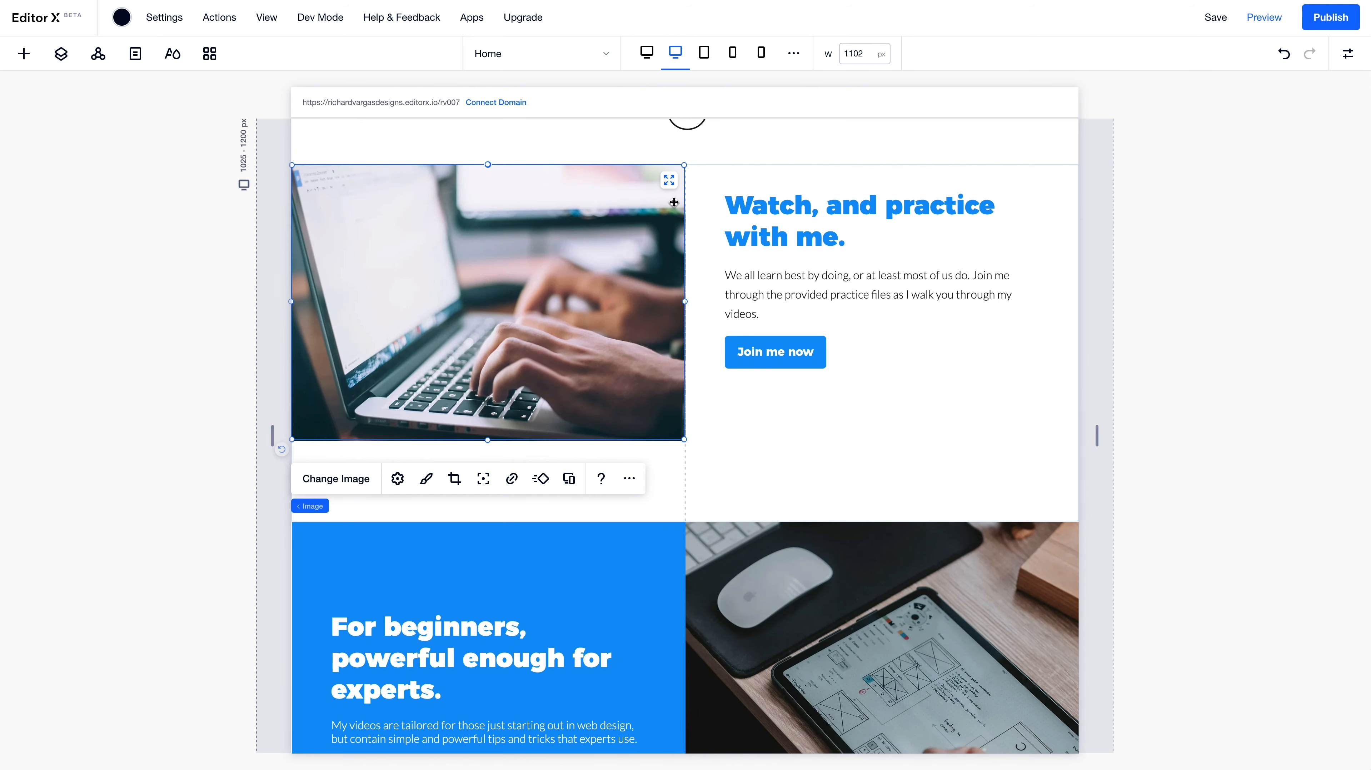
left_click(669, 180)
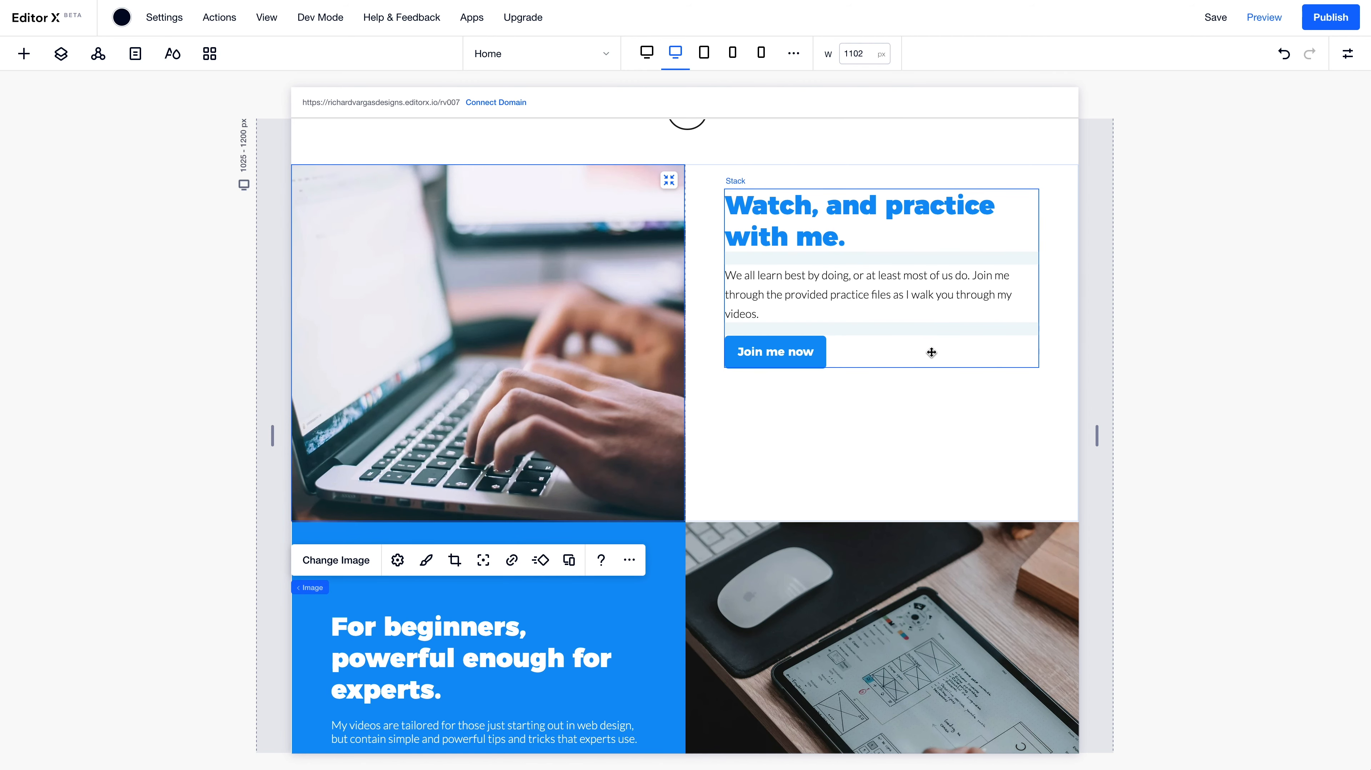
left_click(931, 352)
left_click(1348, 53)
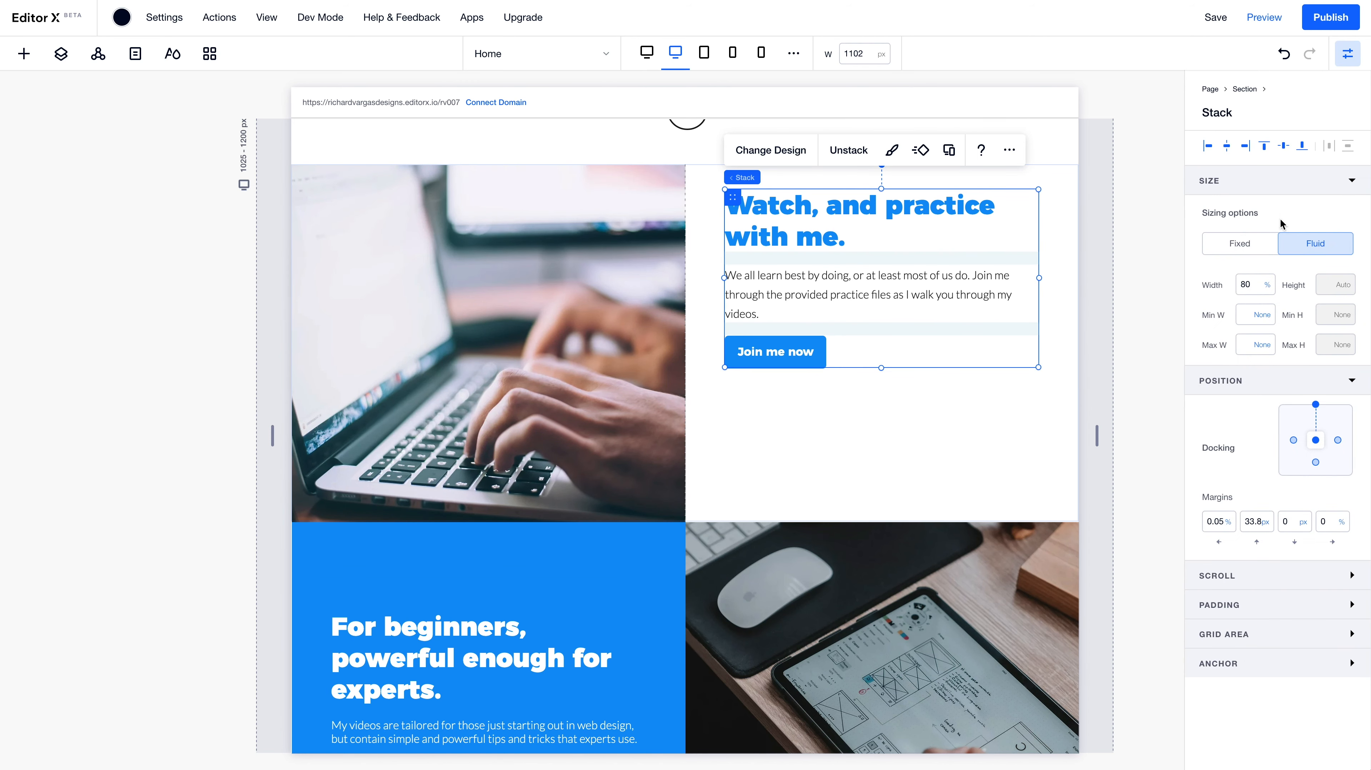
left_click(1281, 151)
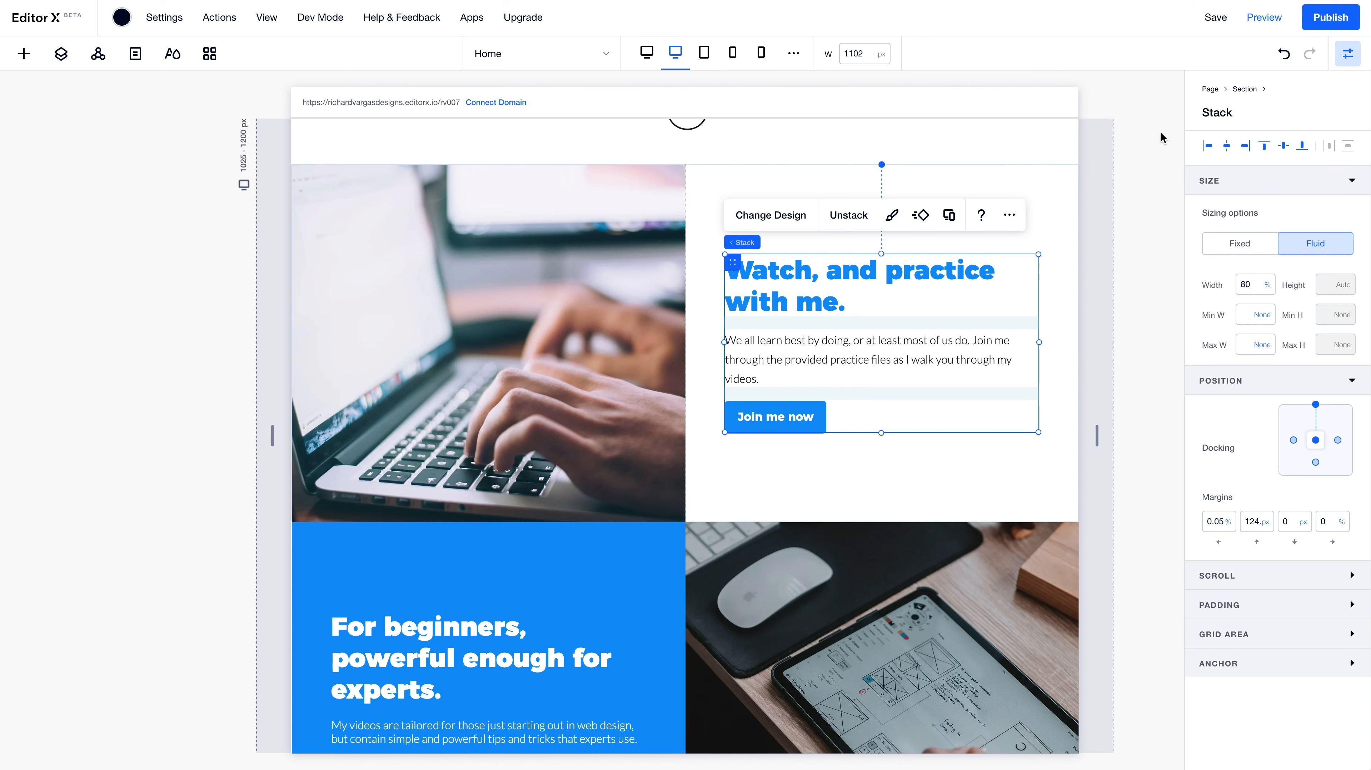
Narrow the page to 769 px and vertically center the "Watch, and practice with me." stack at the tablet breakpoint
left_click(1087, 441)
left_click_drag(1087, 440, 1035, 440)
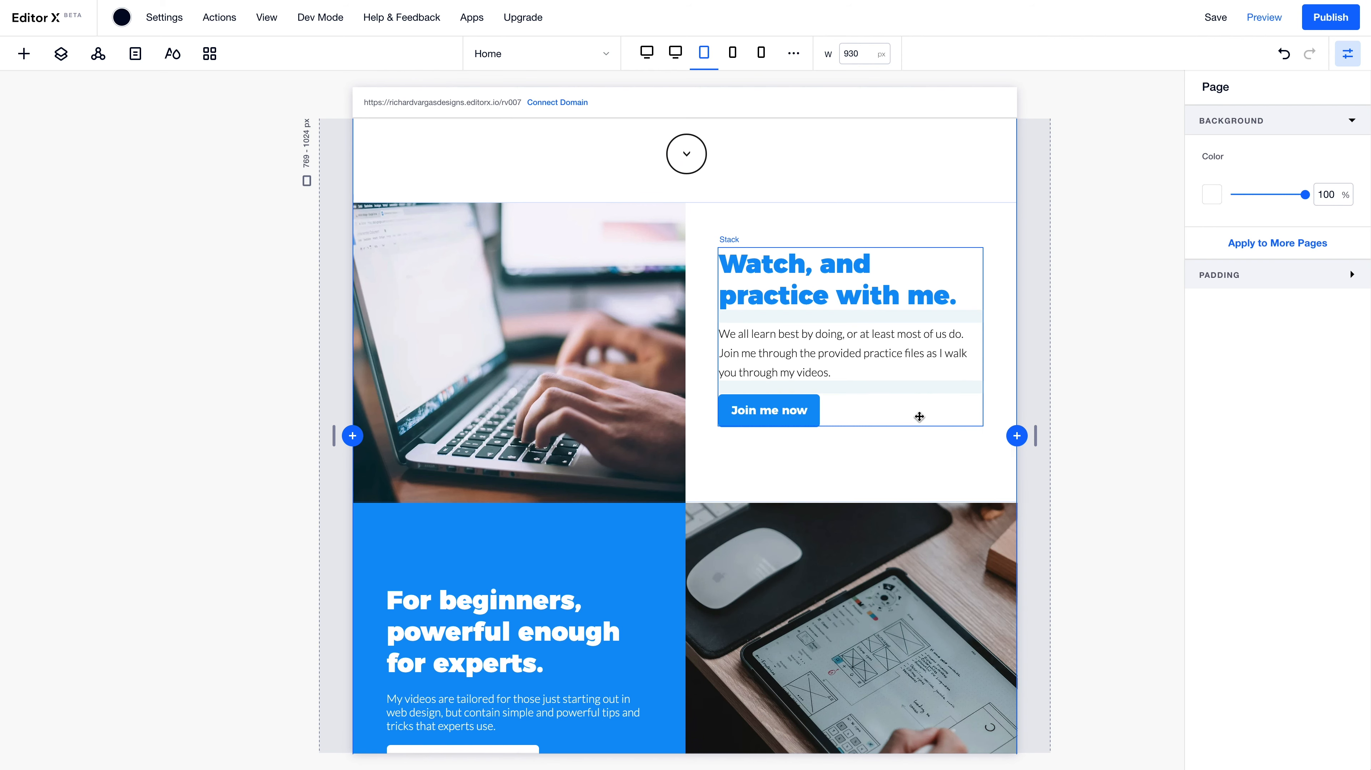
left_click_drag(1035, 438, 968, 445)
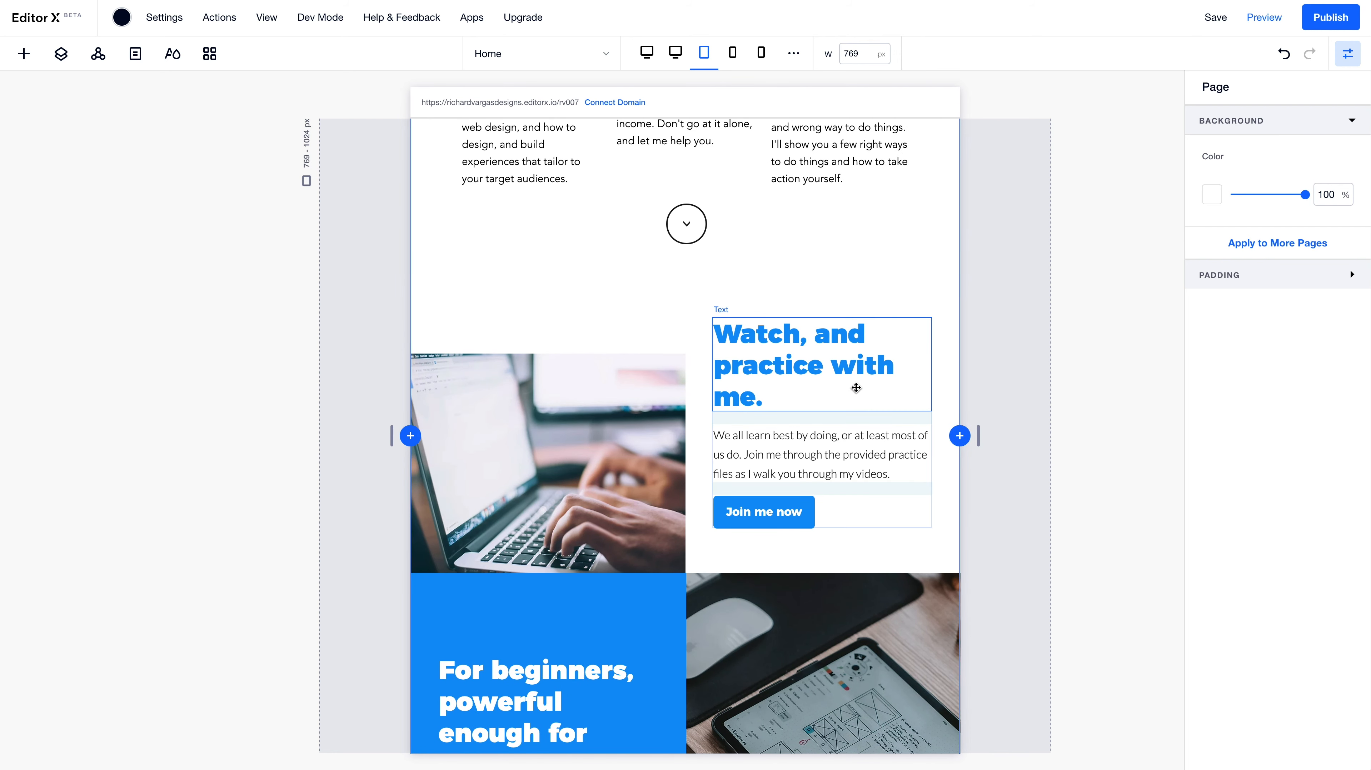
left_click(880, 503)
left_click(1286, 154)
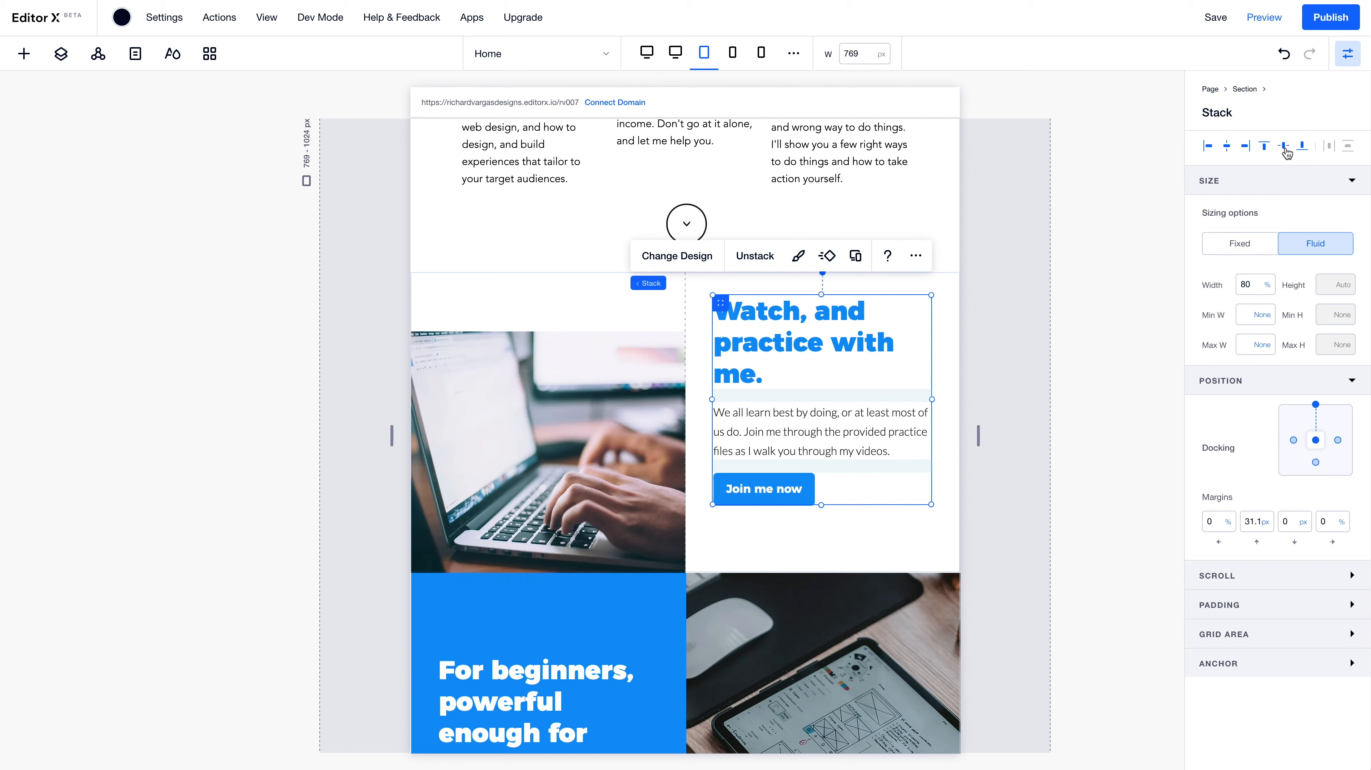
Stretch the laptop image to fill its grid cell at the tablet breakpoint
left_click(555, 386)
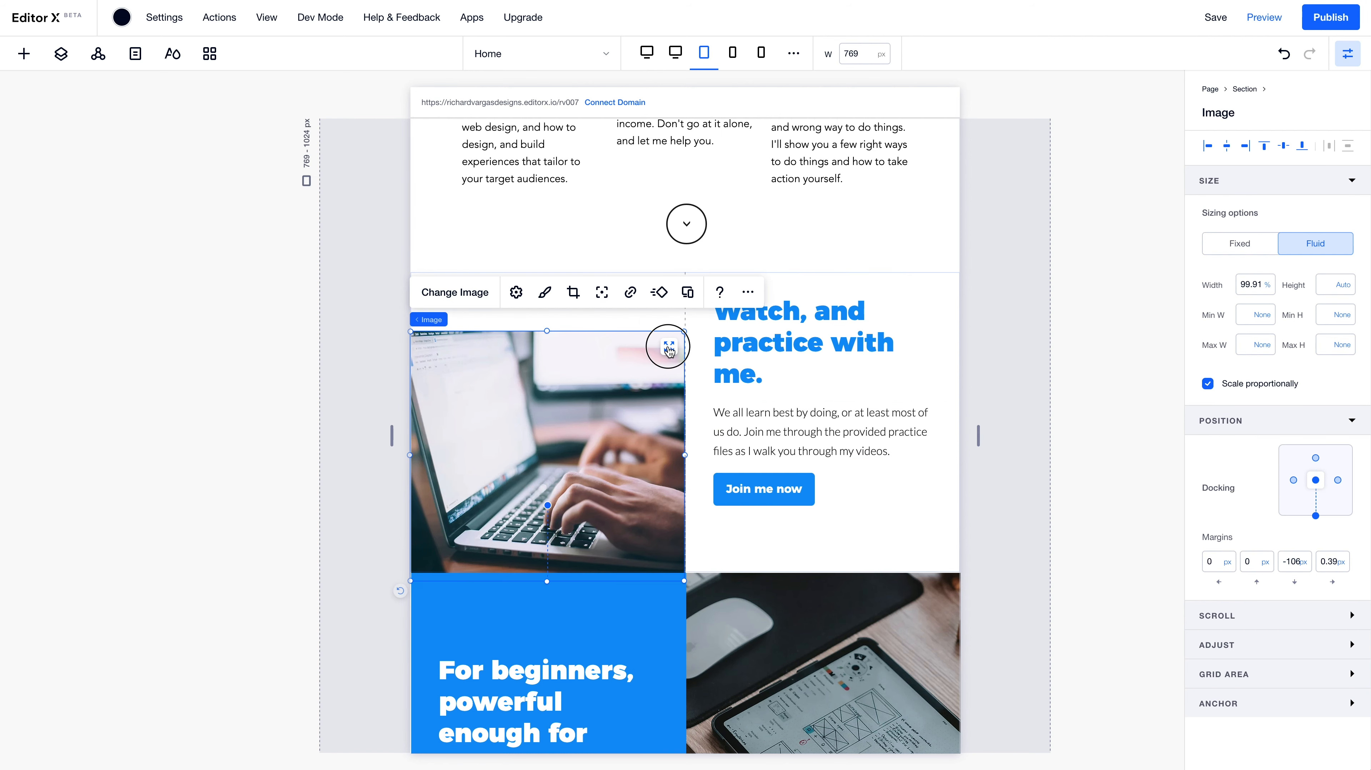
left_click(669, 348)
left_click(670, 290)
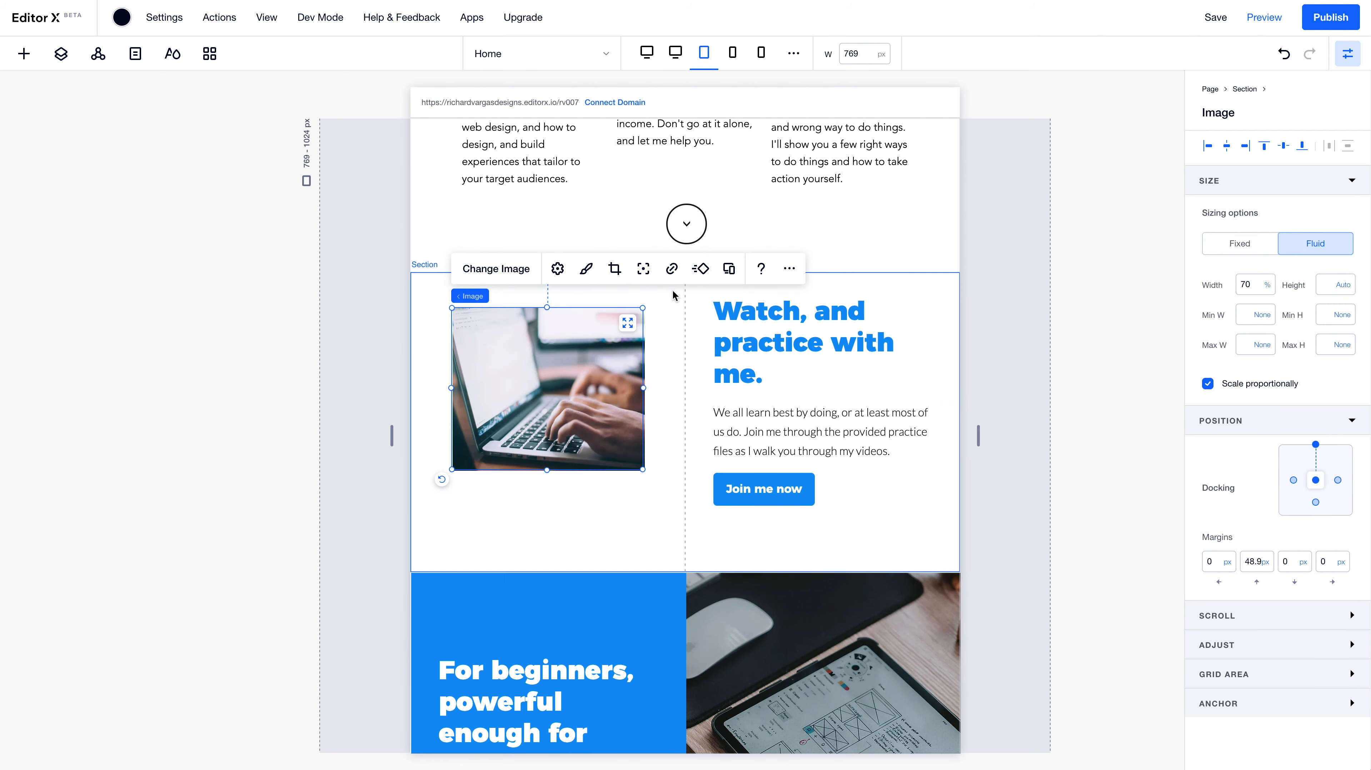
left_click(622, 325)
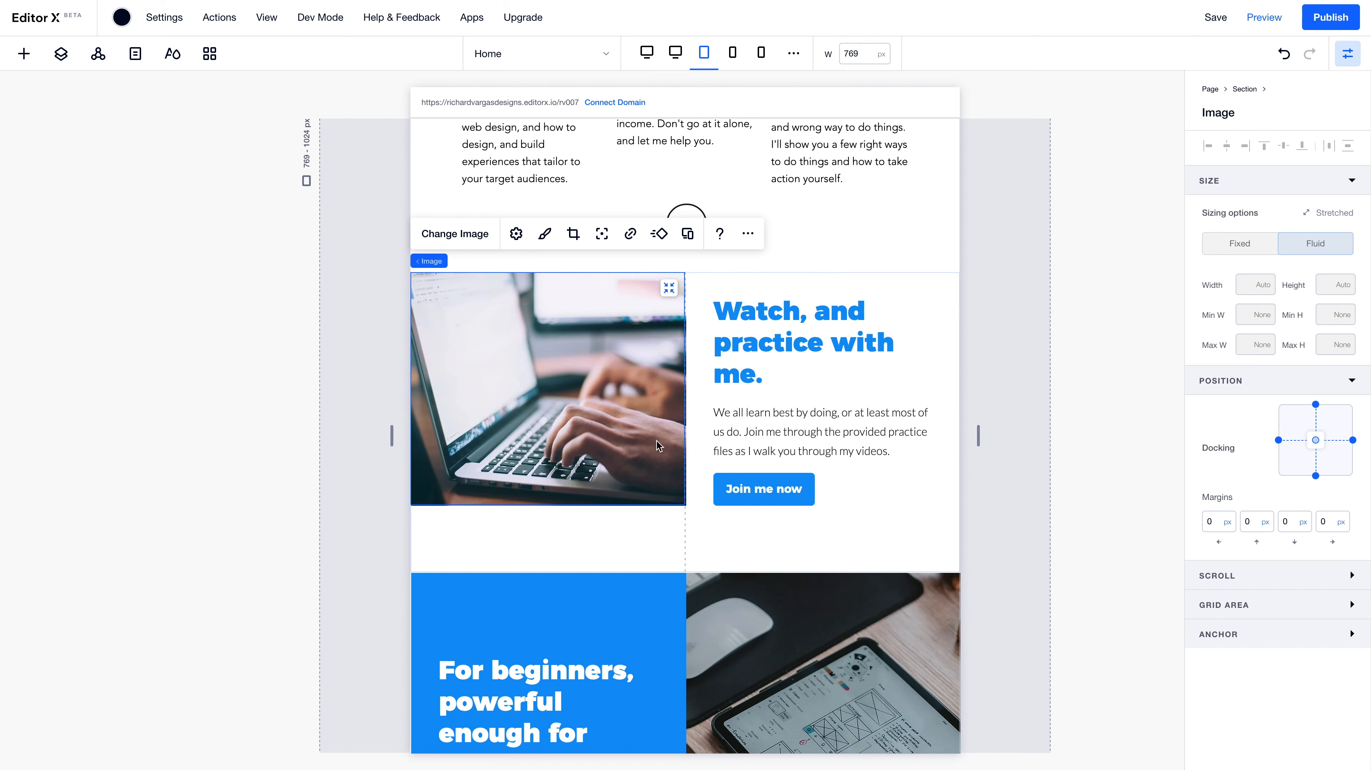
Set the minimum row height of the "Watch, and practice with me." section's grid to 500 px at the tablet breakpoint
left_click(663, 549)
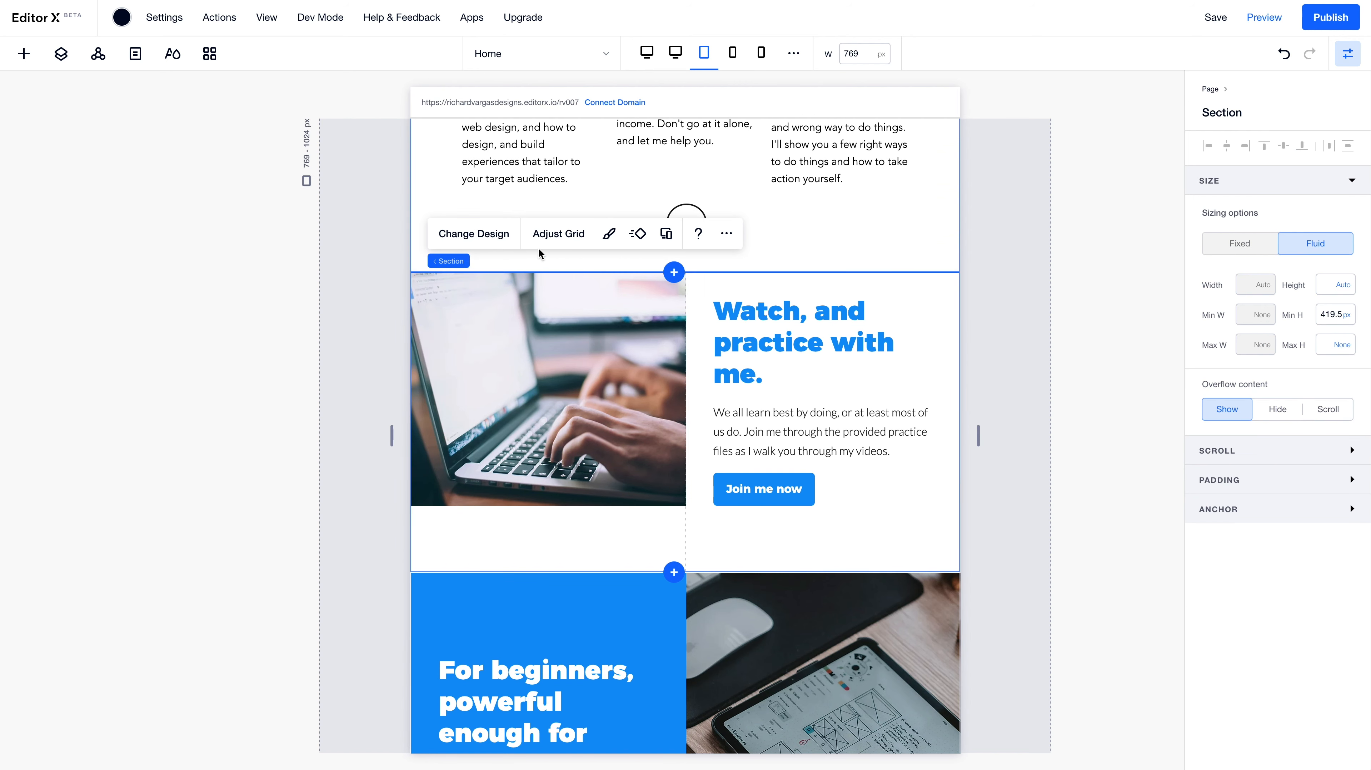
left_click(545, 235)
left_click(667, 441)
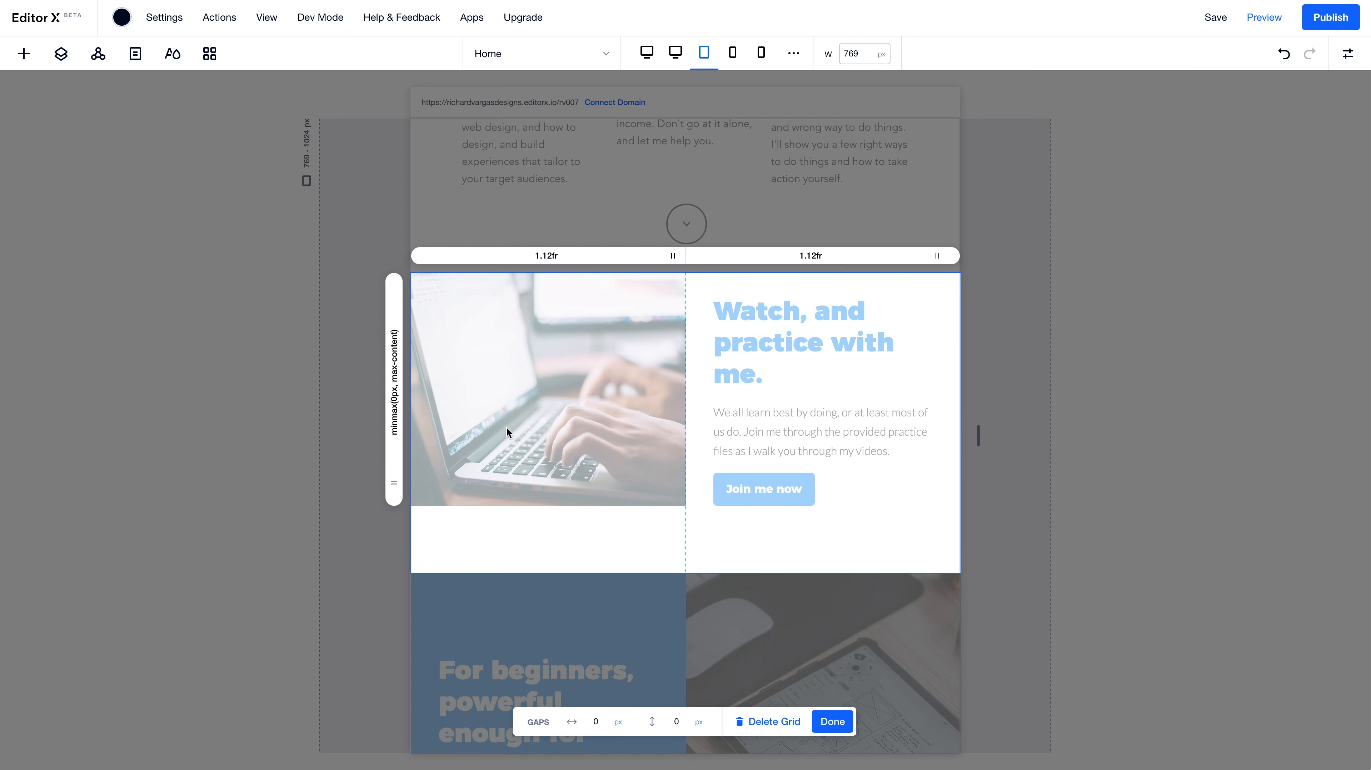
left_click(396, 396)
left_click(439, 493)
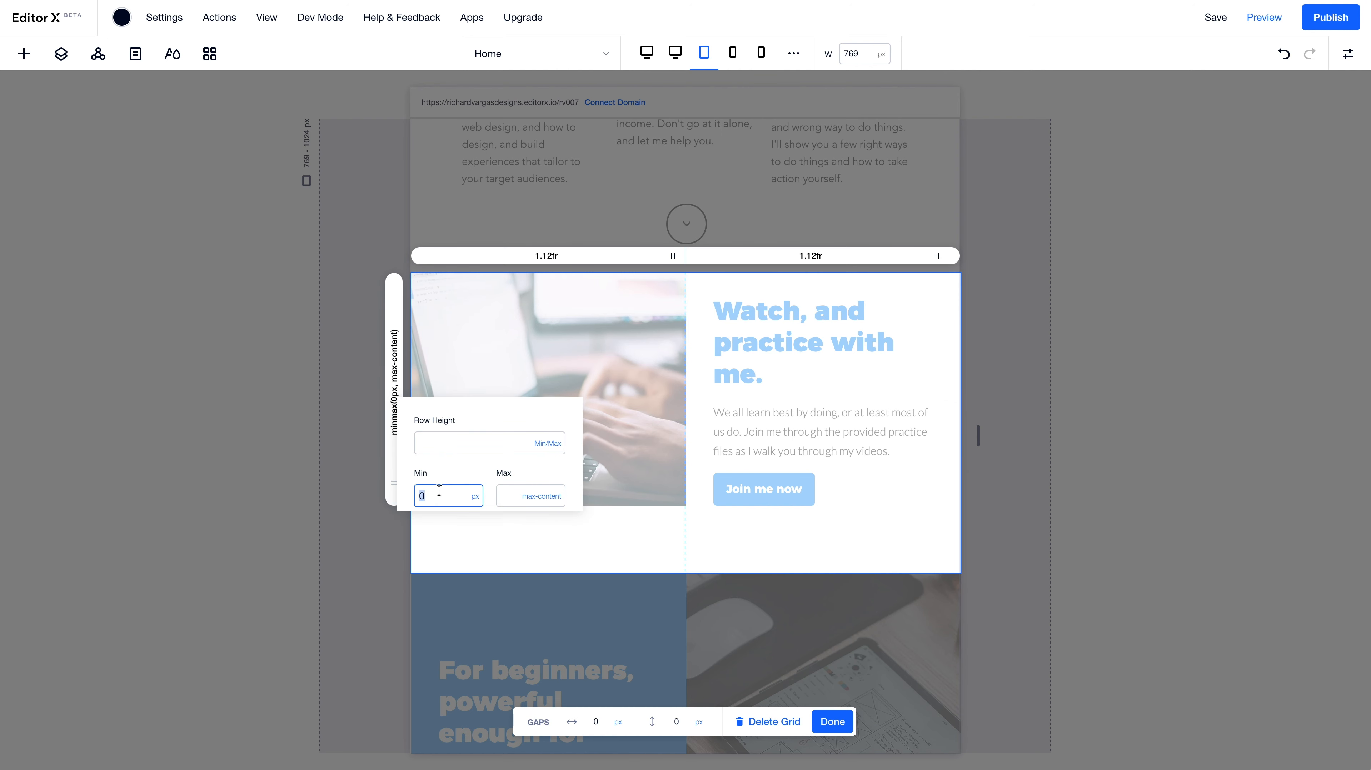
key("Return")
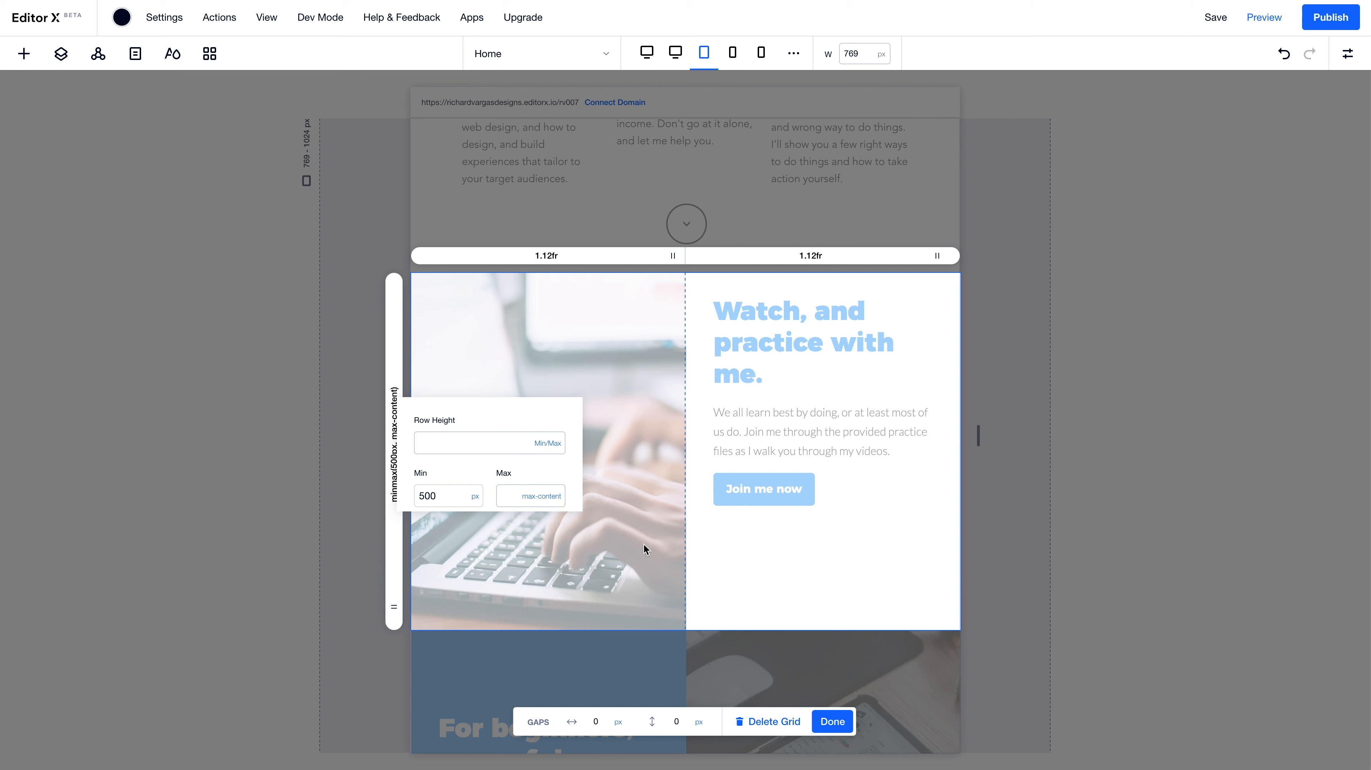
left_click(887, 575)
left_click(830, 717)
Check the grid row height of the "For beginners, powerful enough for experts." section
scroll(788, 604, "down", 5)
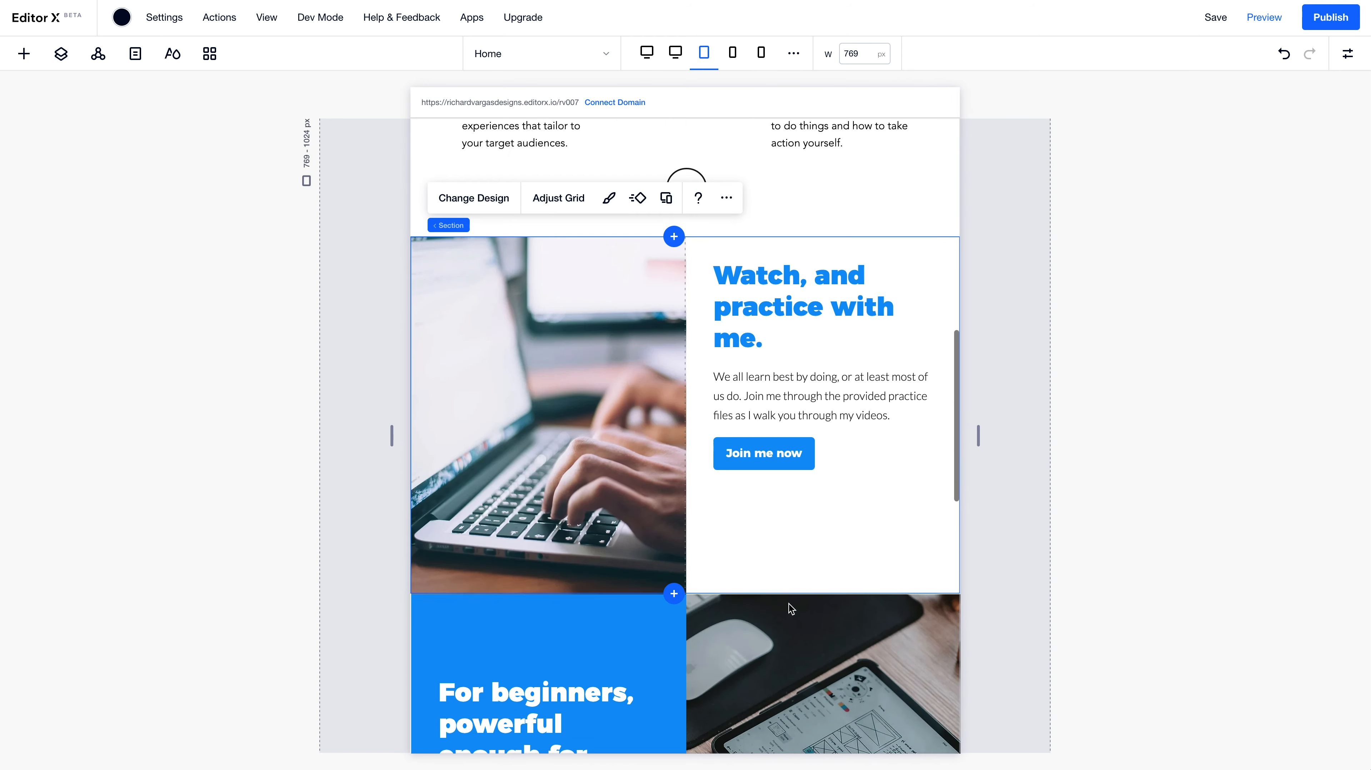
scroll(788, 609, "down", 1)
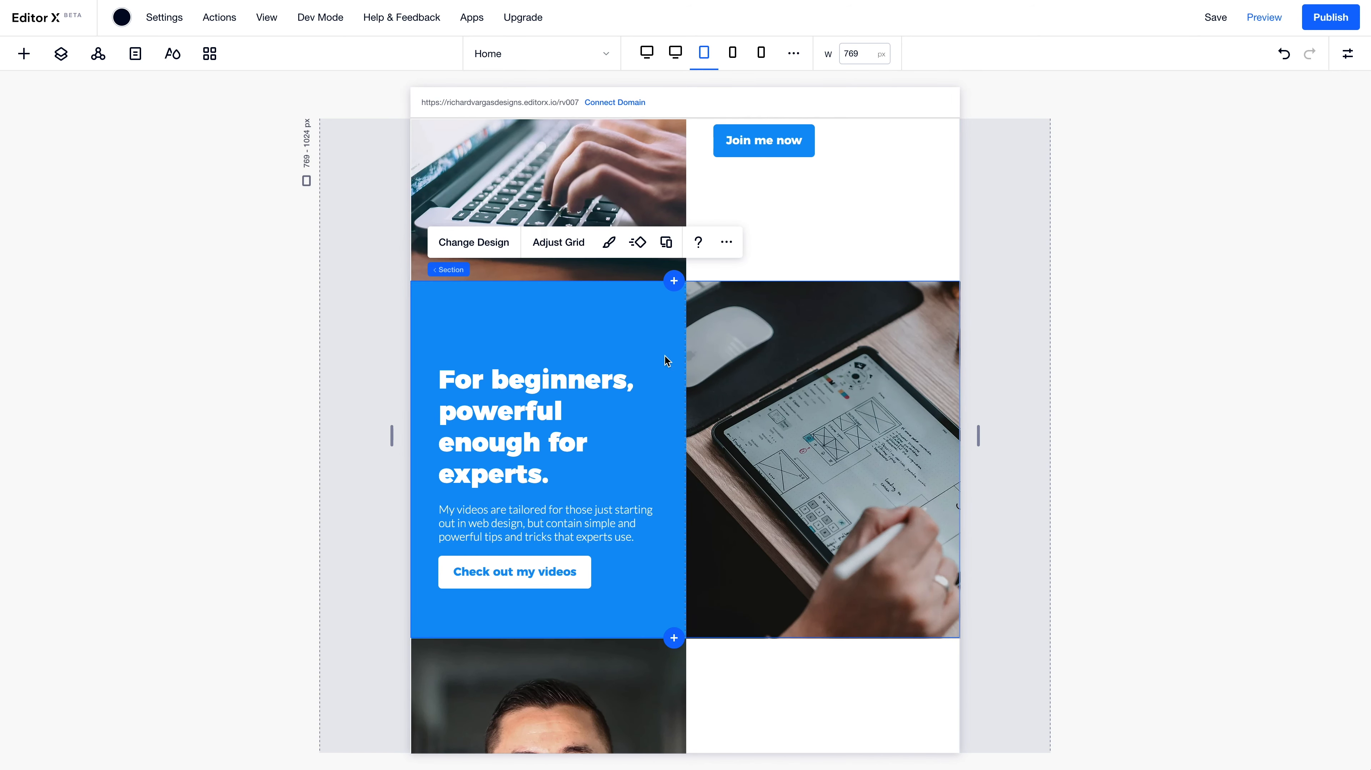
left_click(563, 242)
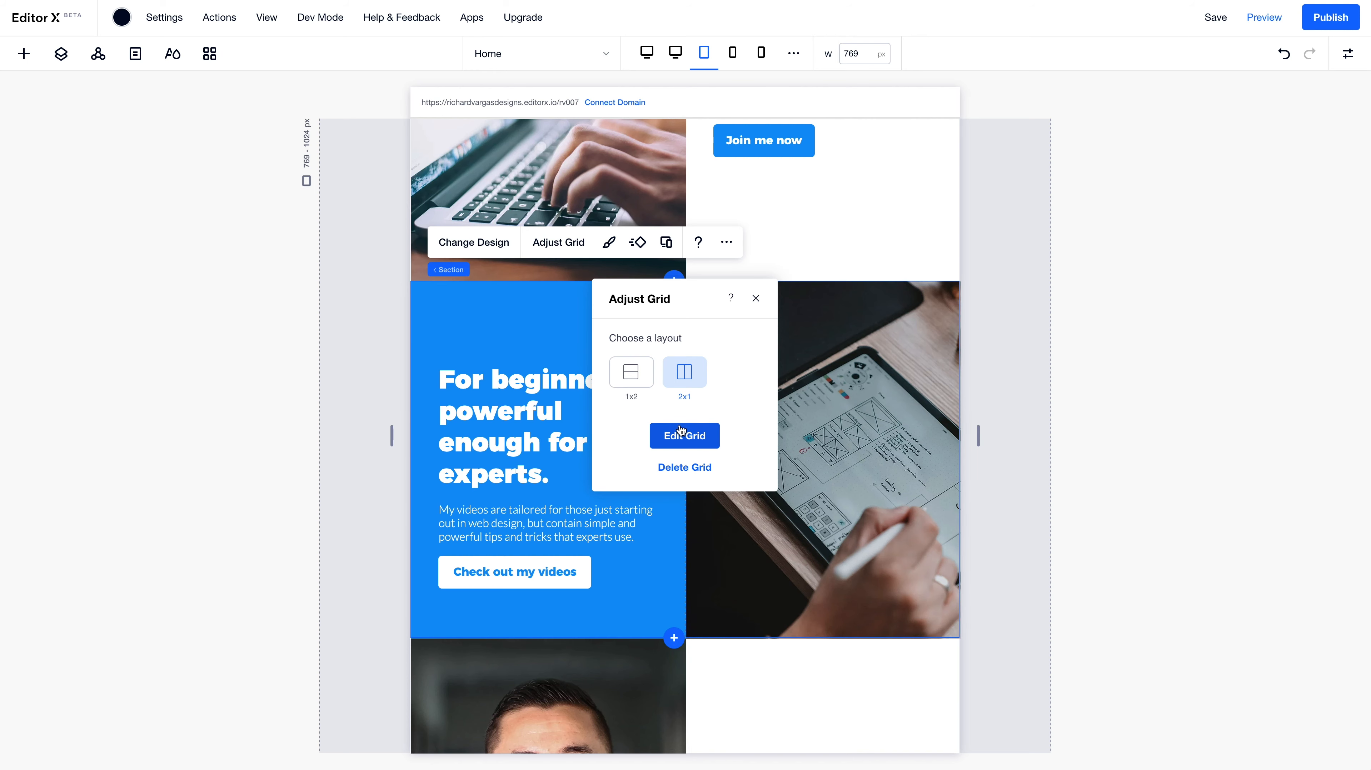
left_click(681, 434)
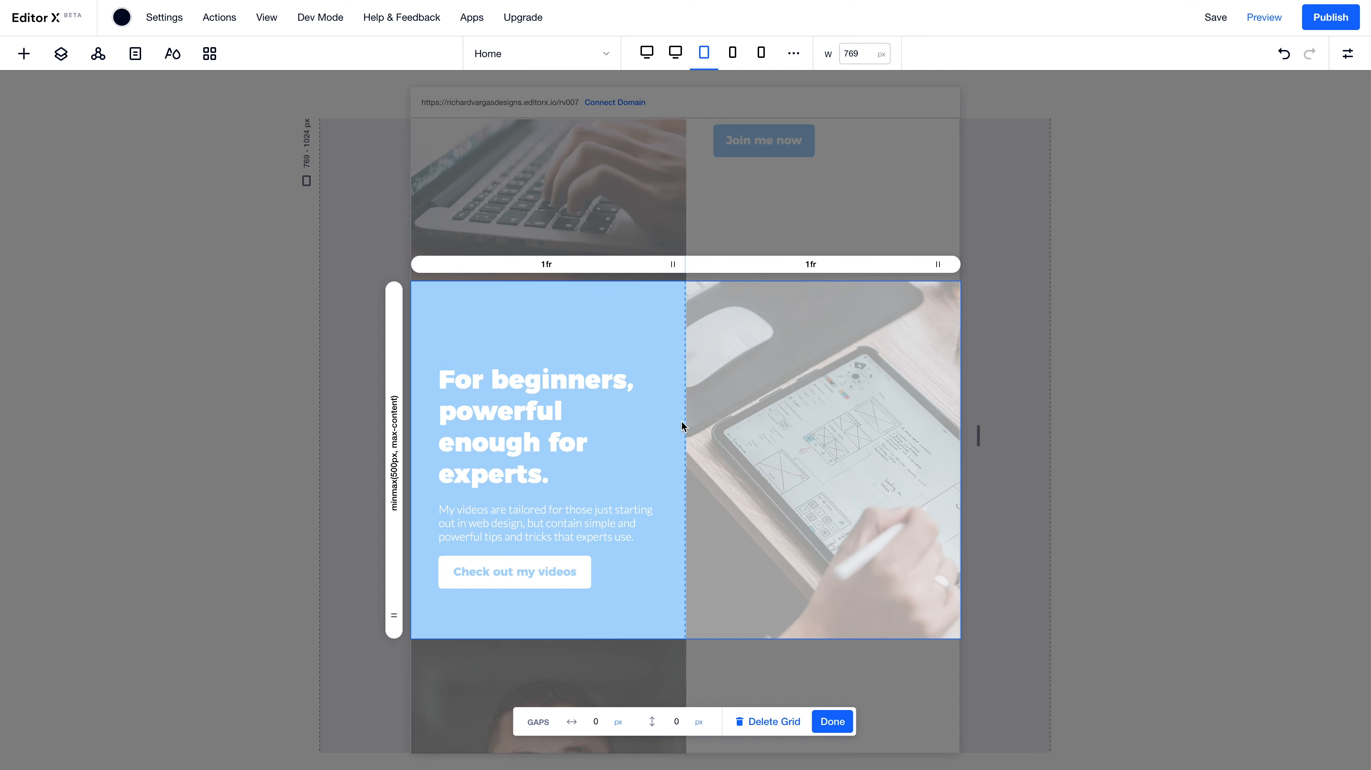
left_click(902, 216)
Vertically center the "Watch, and practice with me." stack again within its taller row
scroll(903, 217, "up", 6)
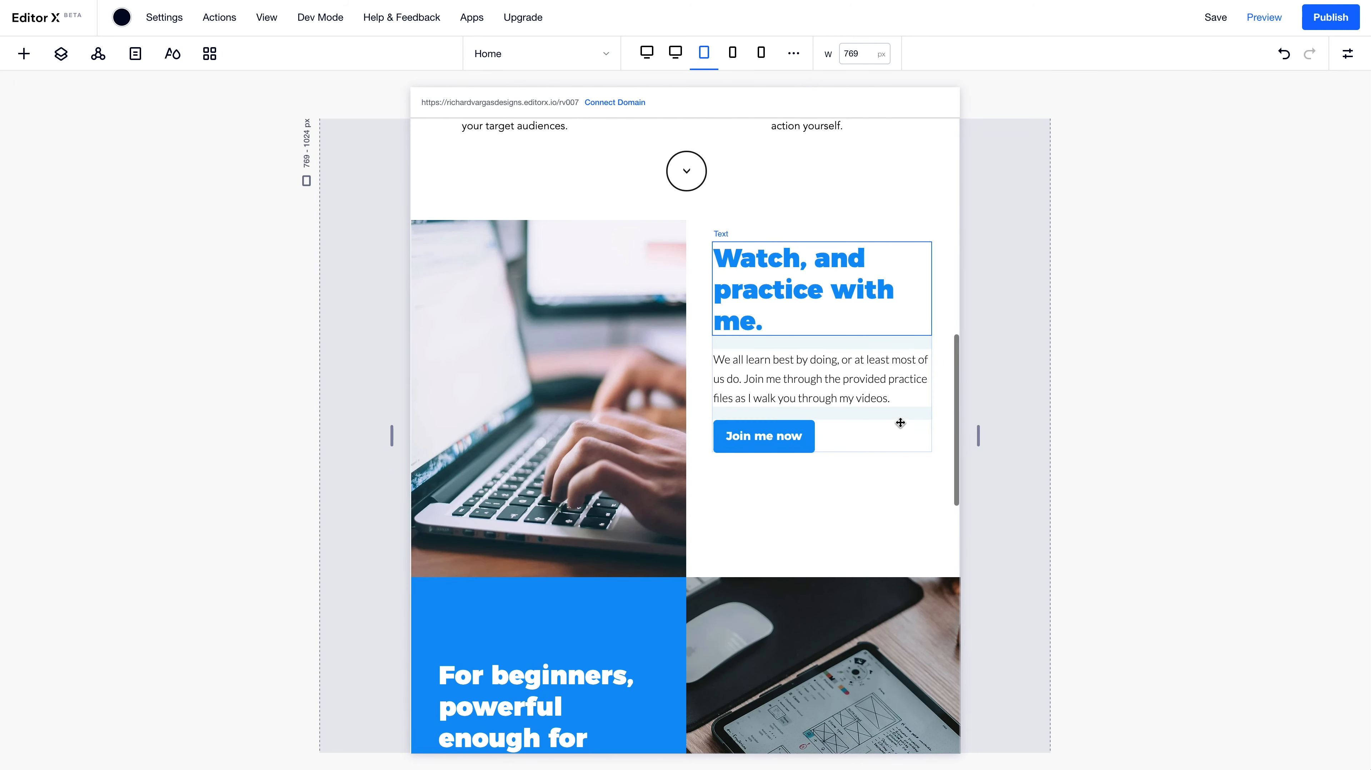
left_click(893, 417)
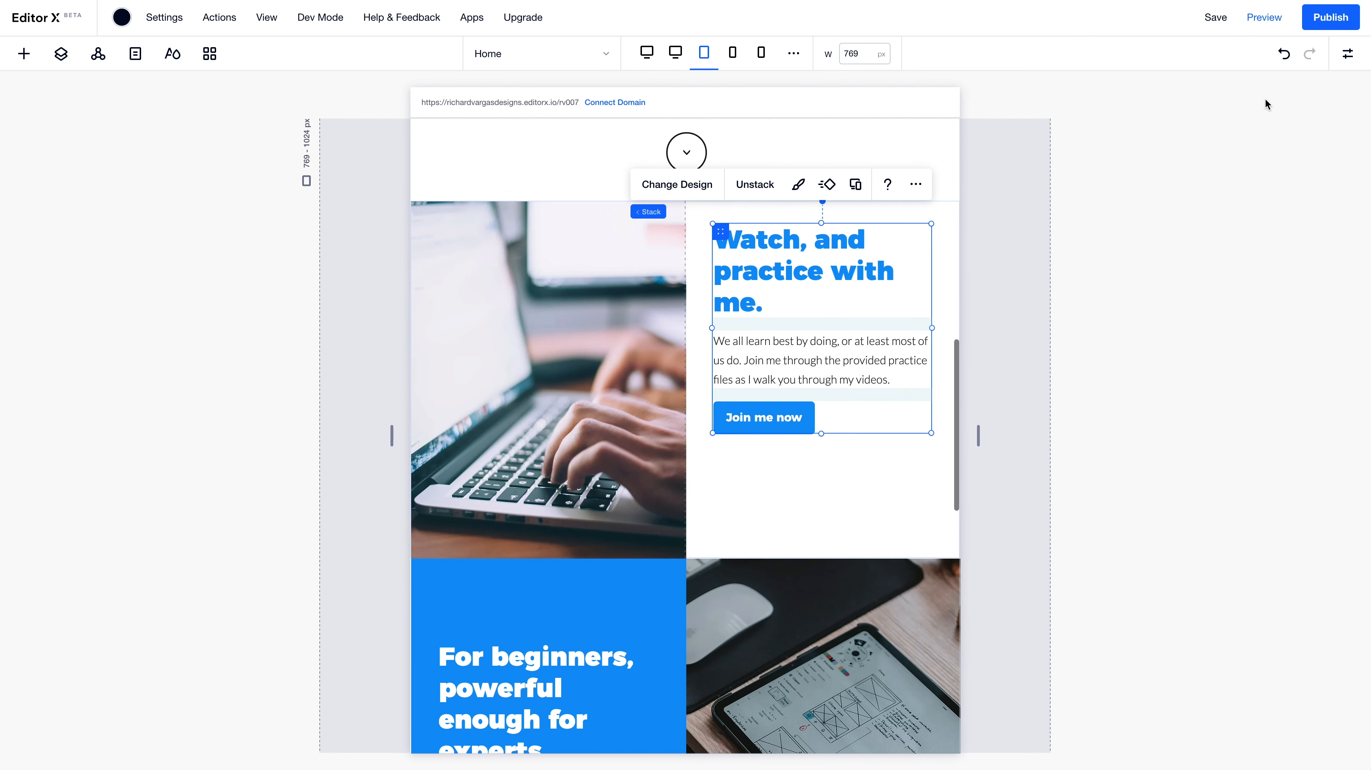
left_click(1347, 53)
left_click(1289, 149)
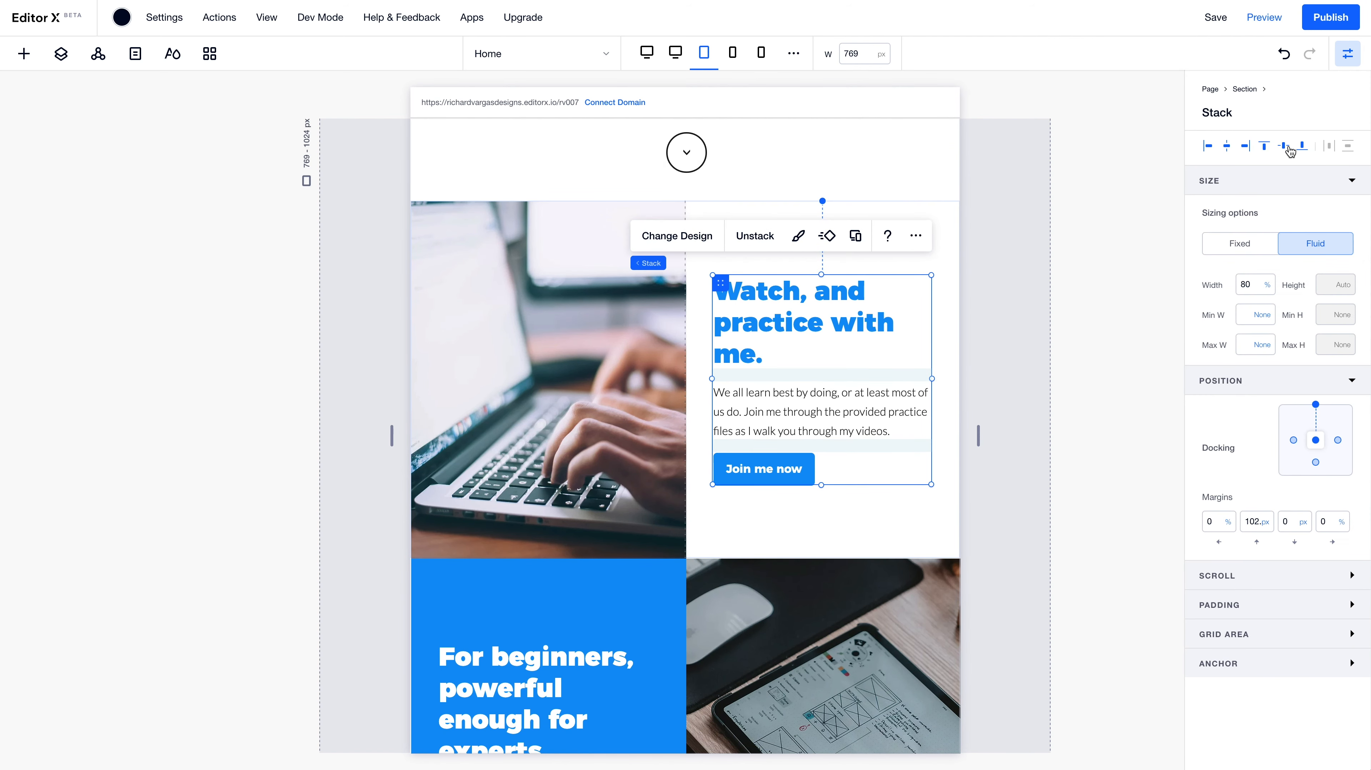
left_click(987, 329)
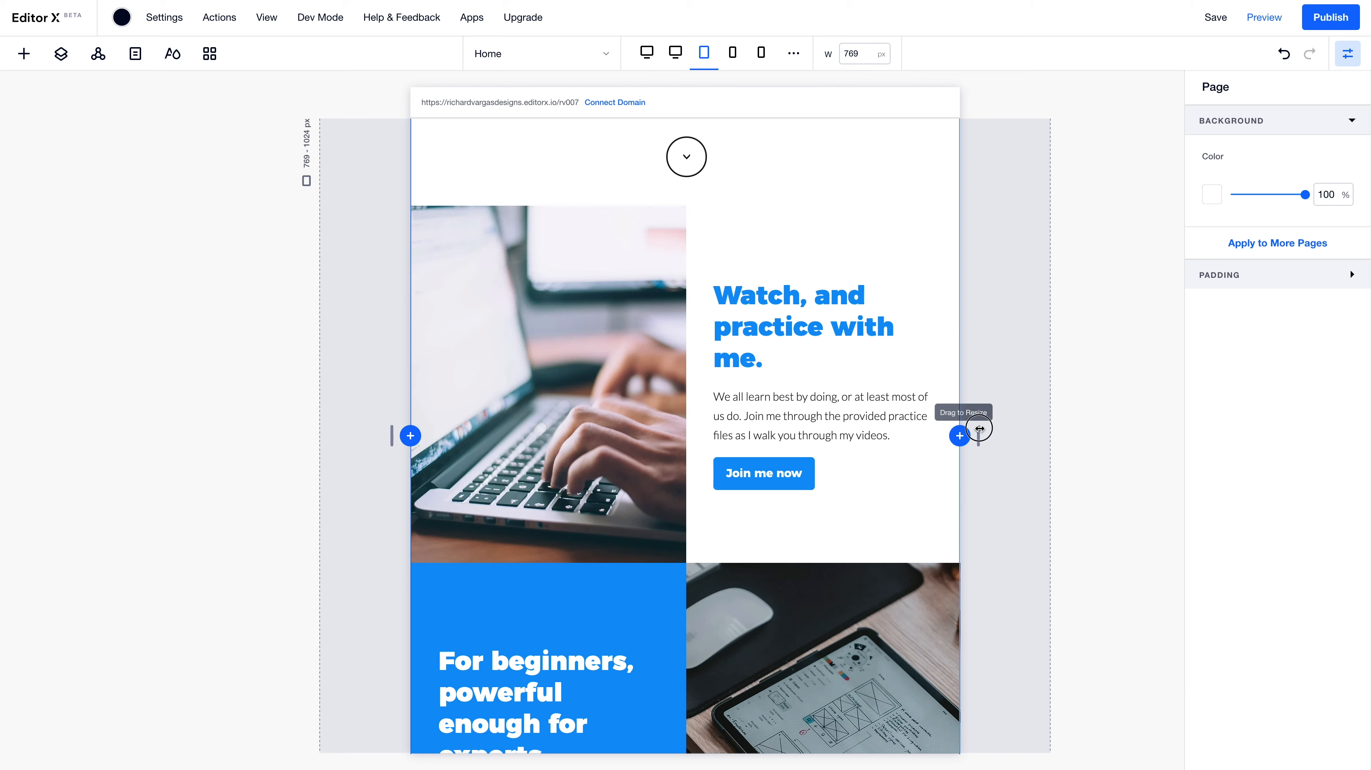
Narrow the page to 543 px and review how the stacked image and text sections fit
left_click_drag(955, 427, 932, 431)
scroll(769, 396, "down", 10)
scroll(777, 373, "up", 3)
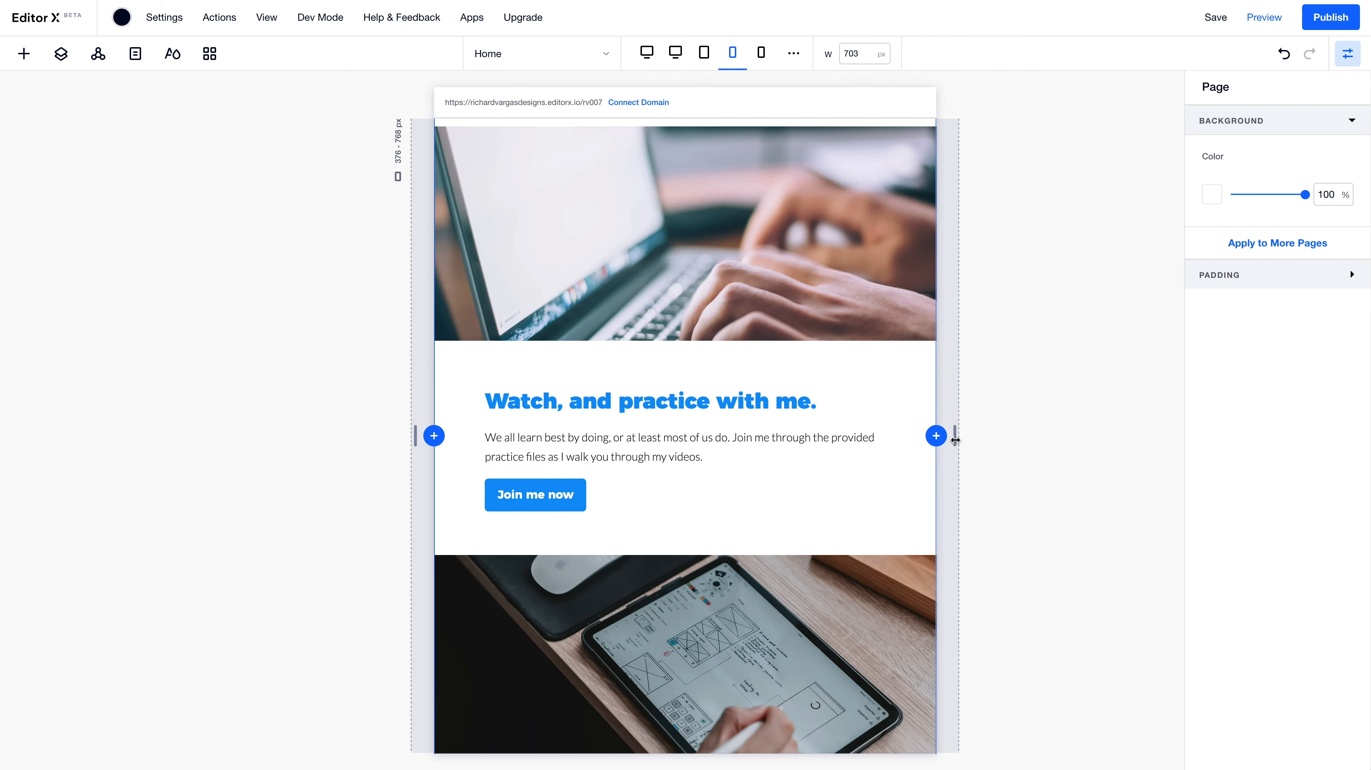
left_click_drag(953, 439, 898, 440)
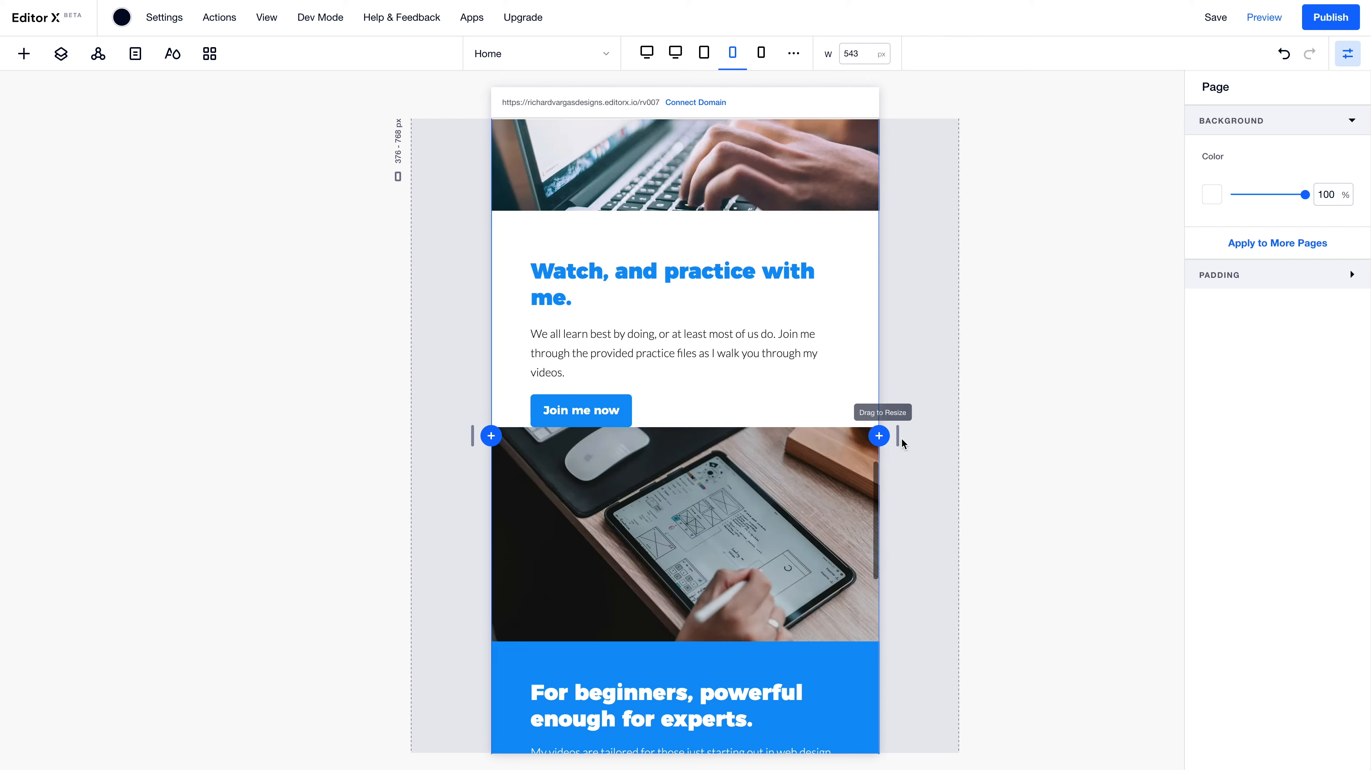
Set the minimum height of the text row in the "Watch, and practice with me." section's grid to auto
scroll(906, 443, "up", 3)
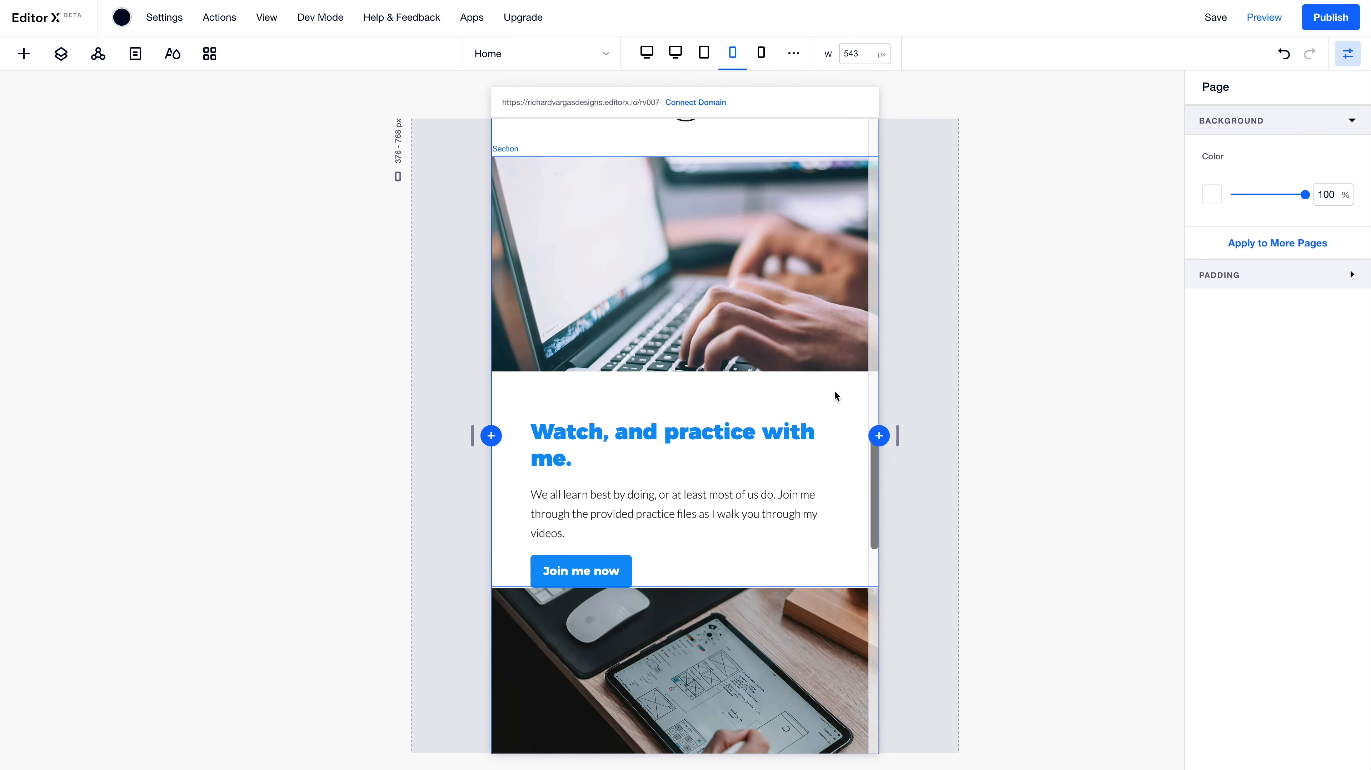
left_click(837, 398)
left_click(707, 354)
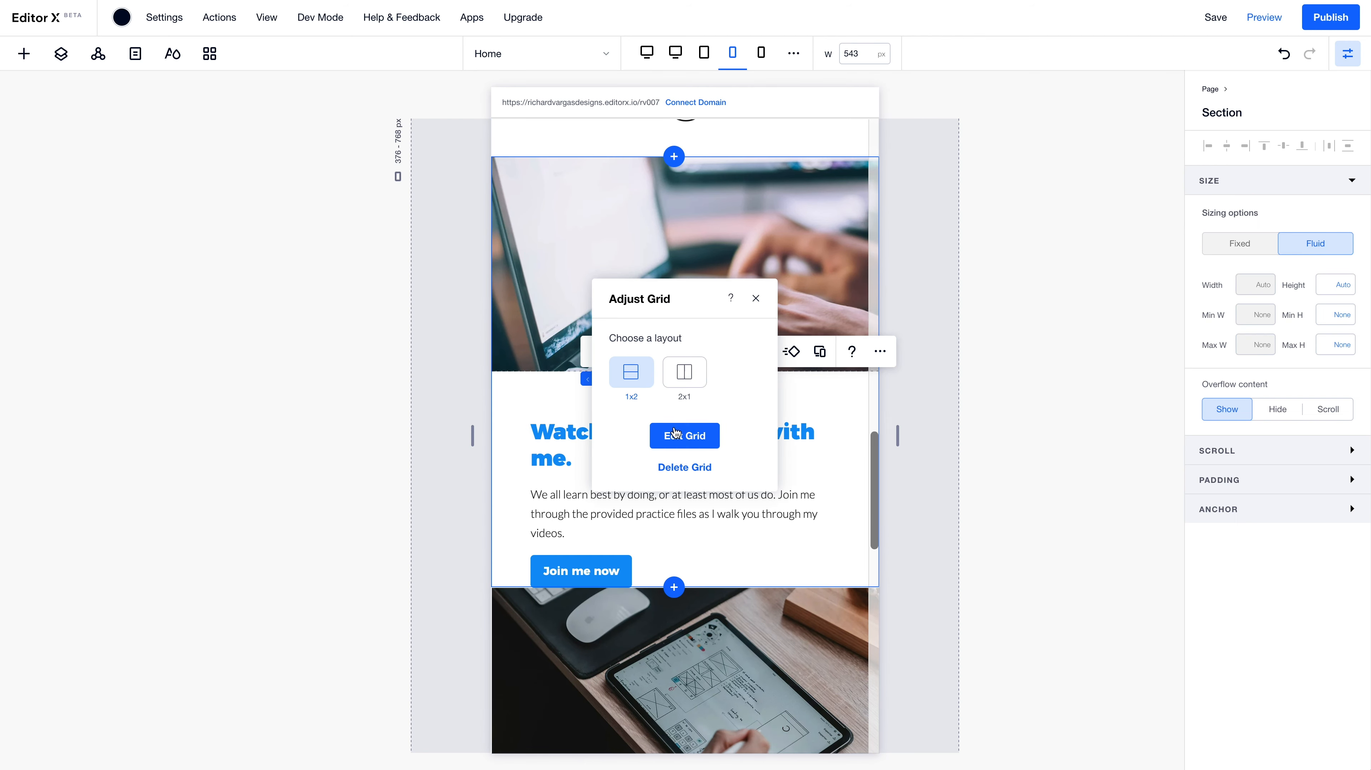
left_click(672, 441)
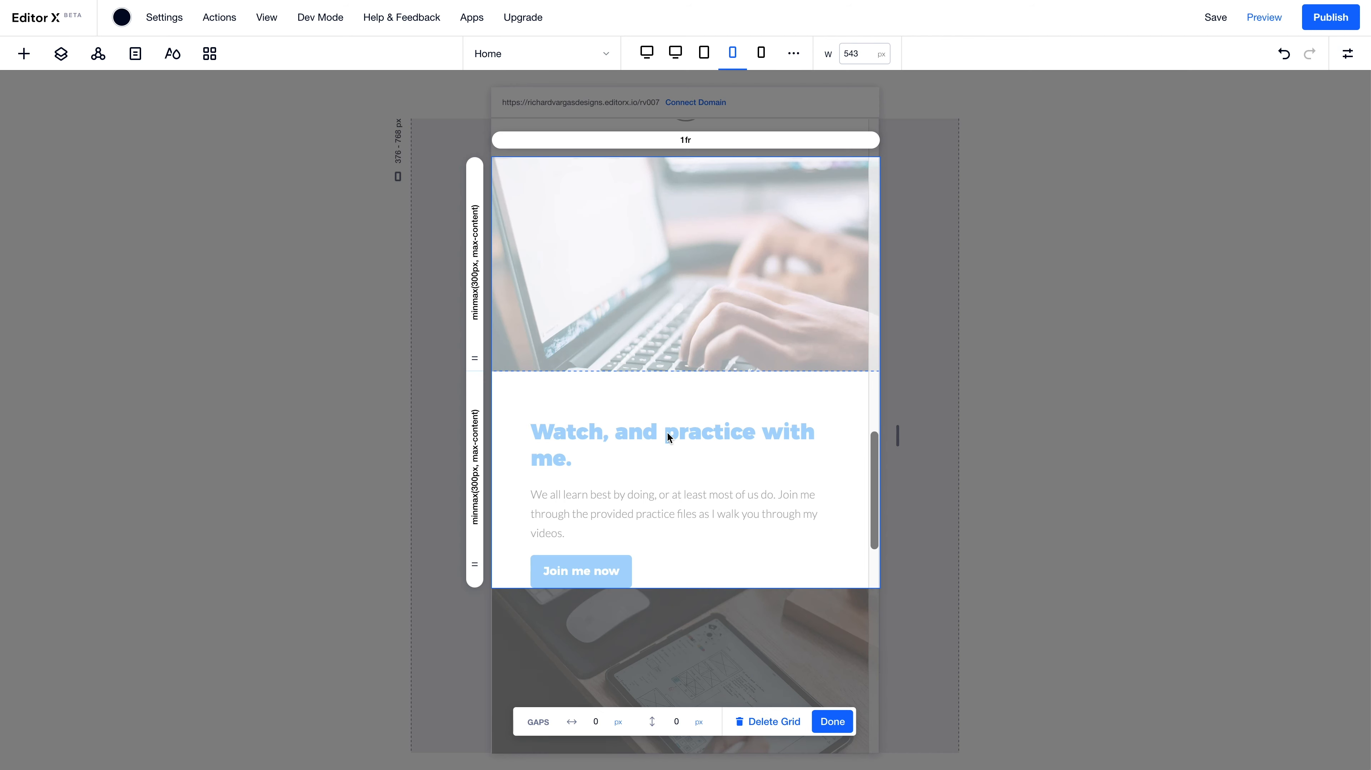
left_click(476, 464)
double_click(516, 561)
type("auto")
key("Return")
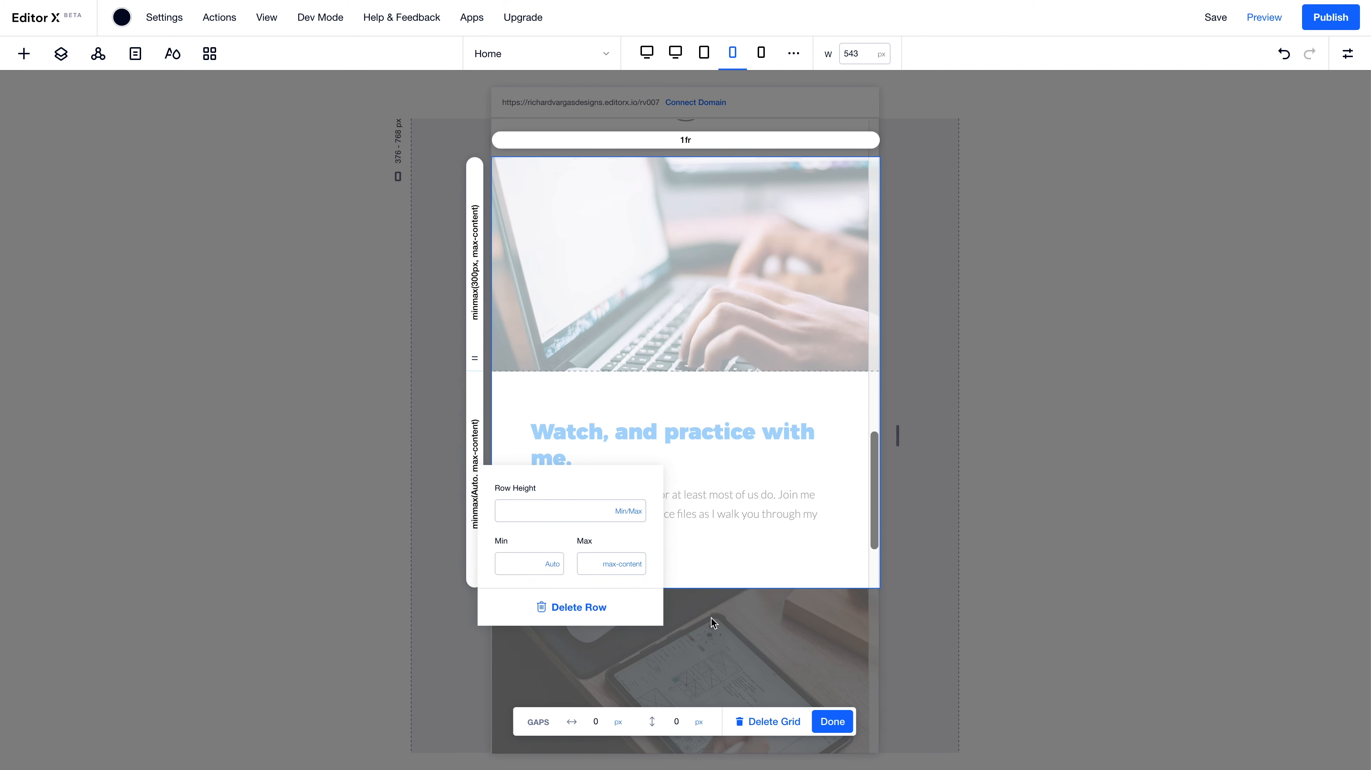
left_click(833, 725)
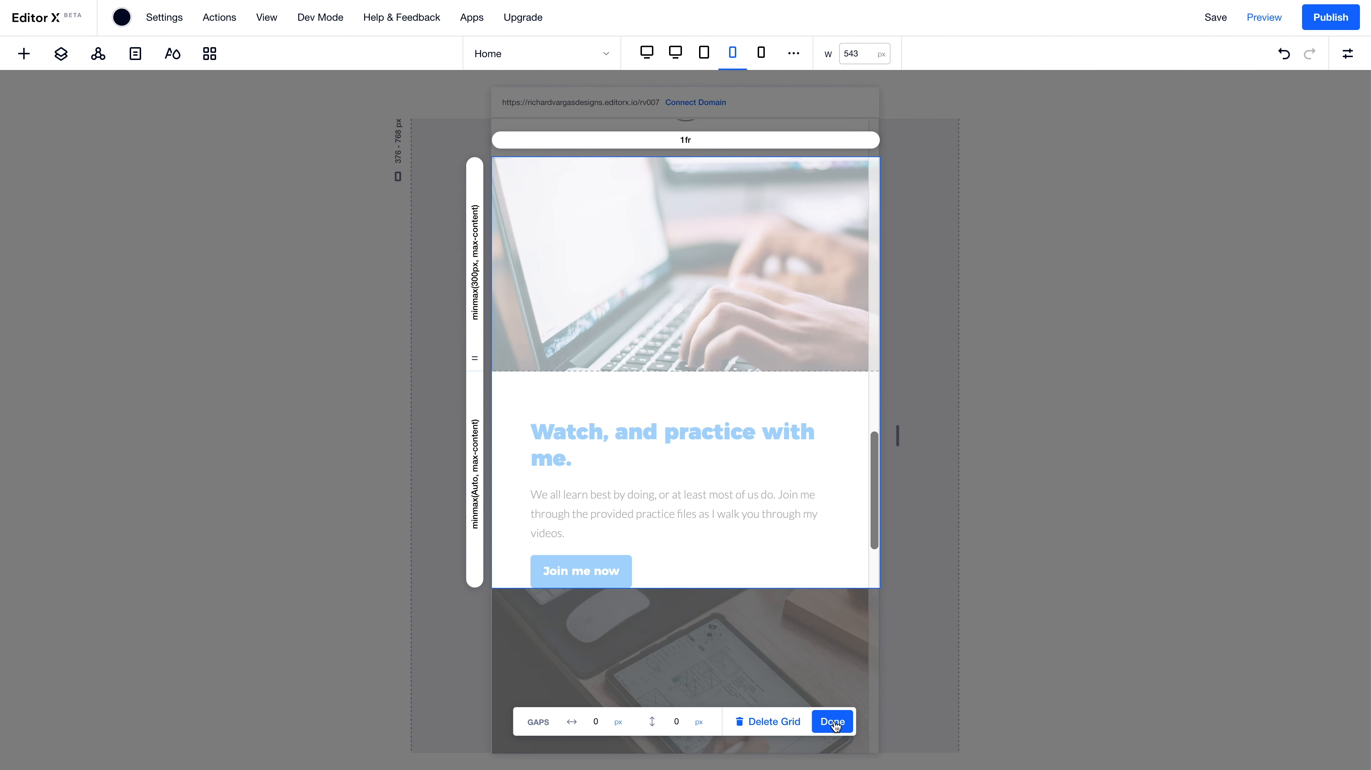
left_click(833, 723)
Vertically center the "Watch, and practice with me." stack within its row at the 543 px page width
left_click(803, 565)
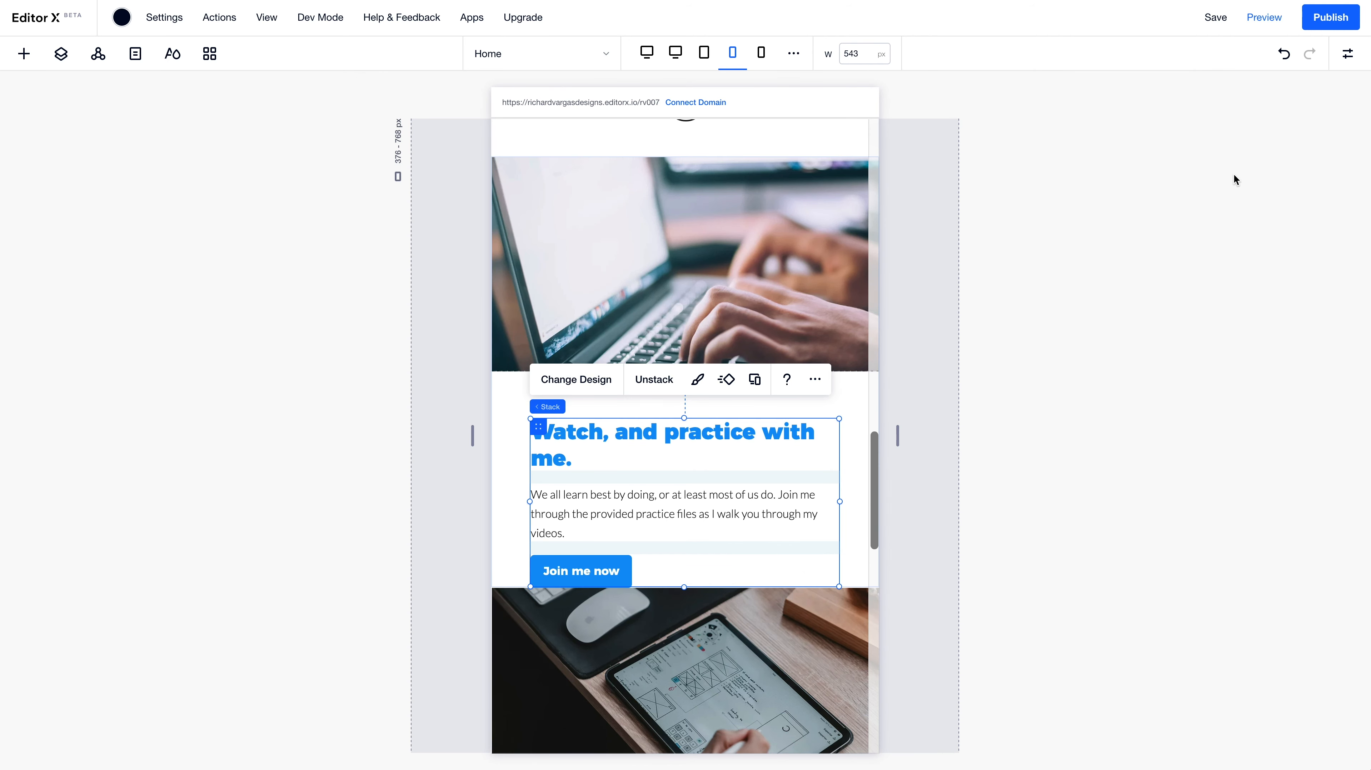
left_click(1348, 53)
left_click(1286, 151)
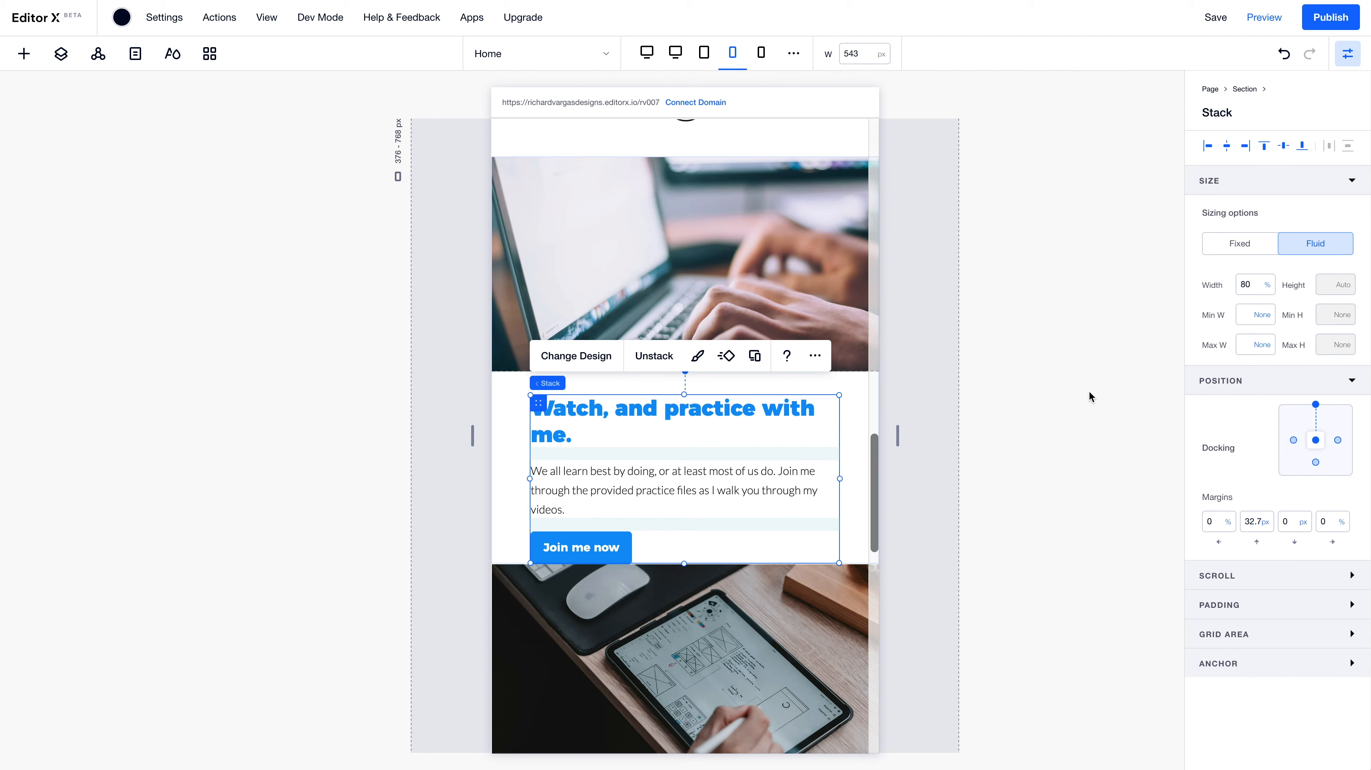
Set the top and bottom margins of the "Watch, and practice with me." stack to 50 px
left_click(1290, 523)
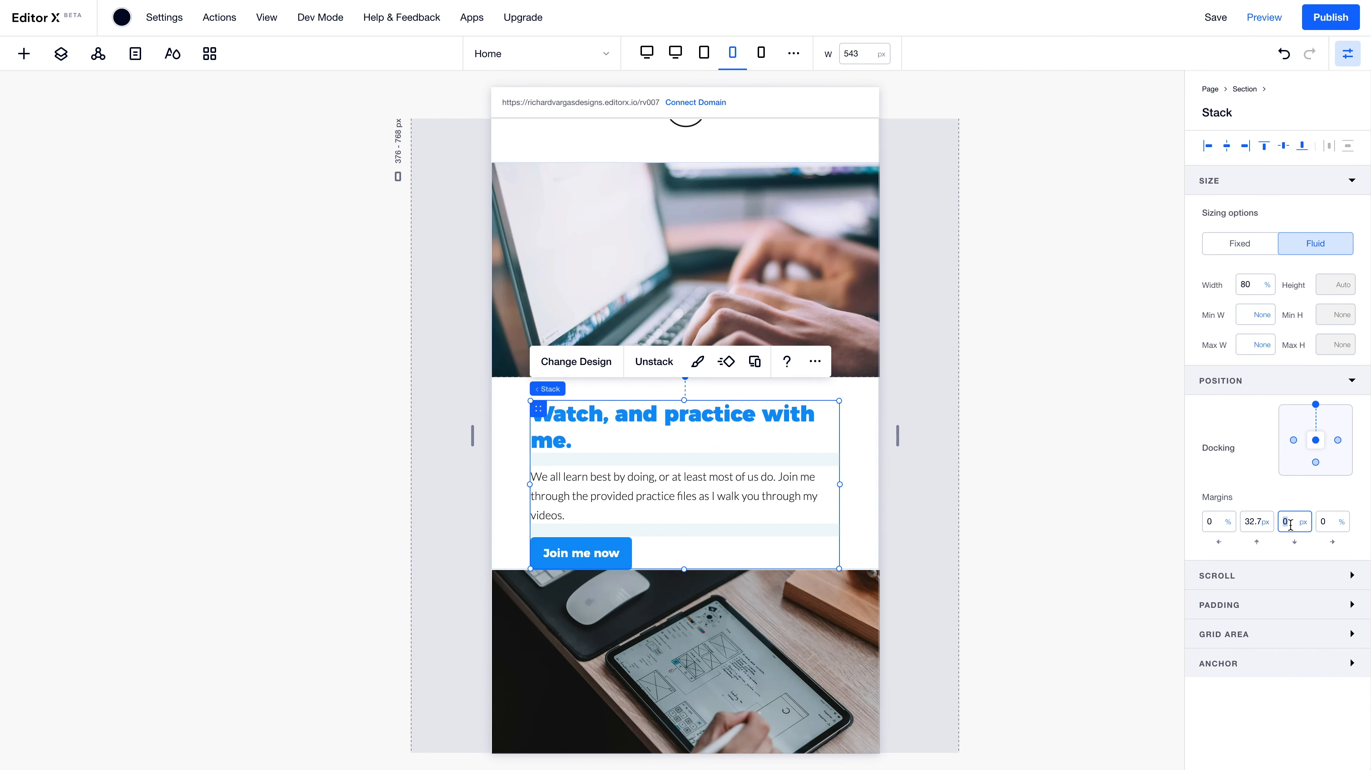
left_click(1249, 519)
key("Return")
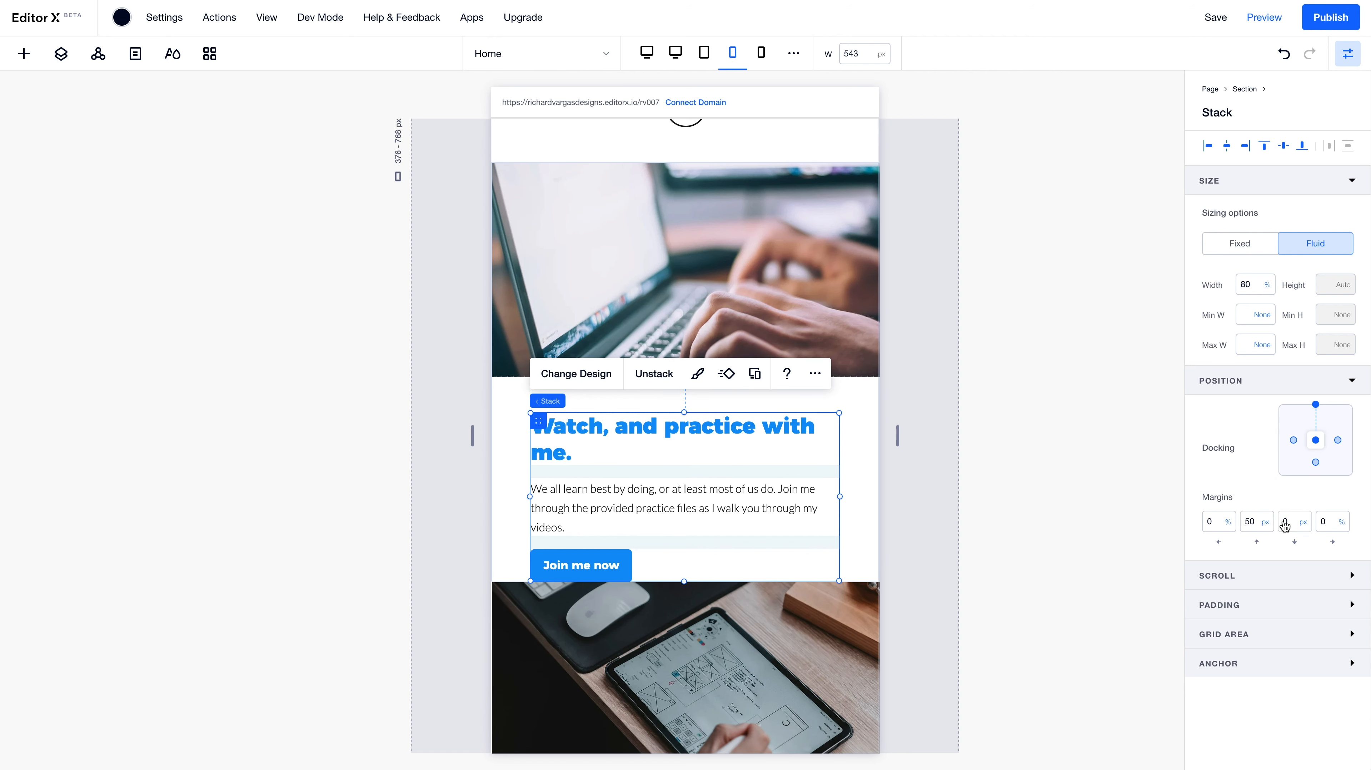
type("50")
key("Return")
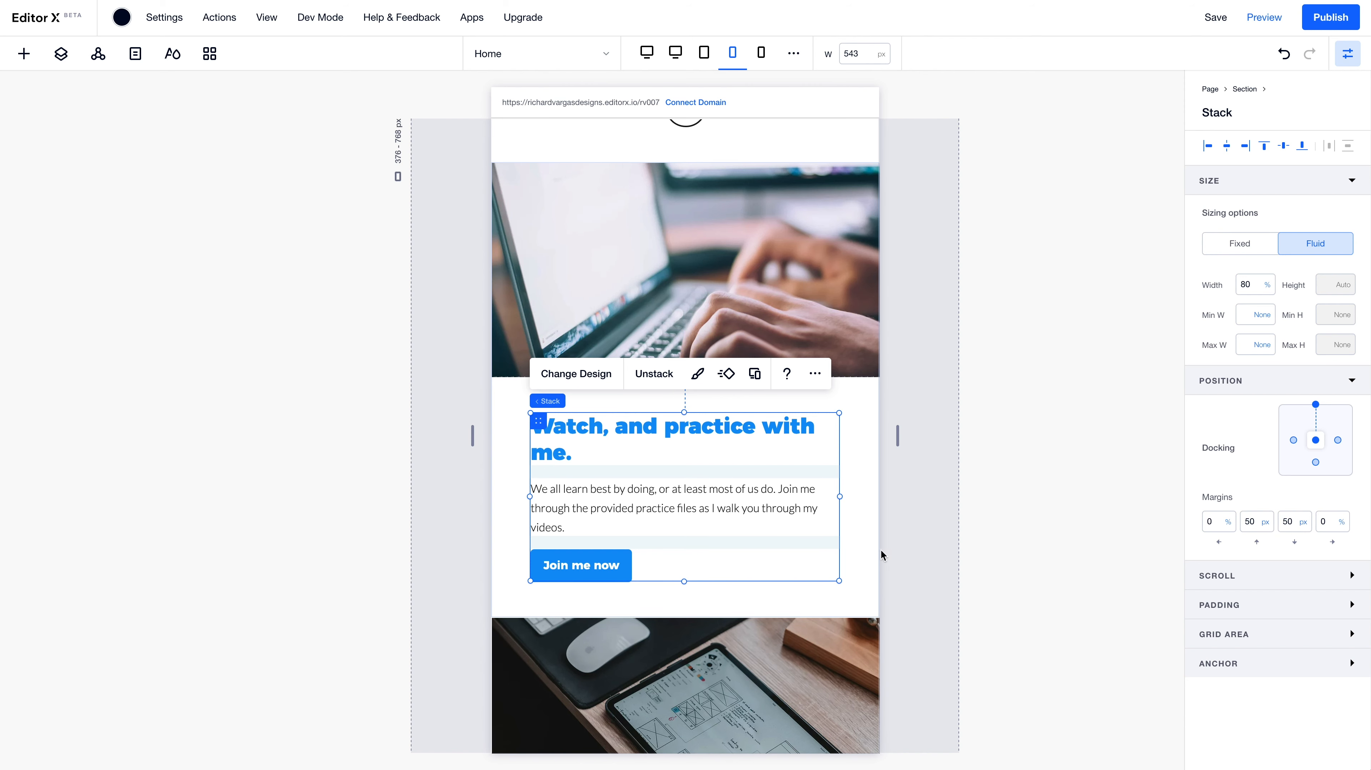
Widen the page to 603 px and check the spacing of the text sections
left_click(901, 437)
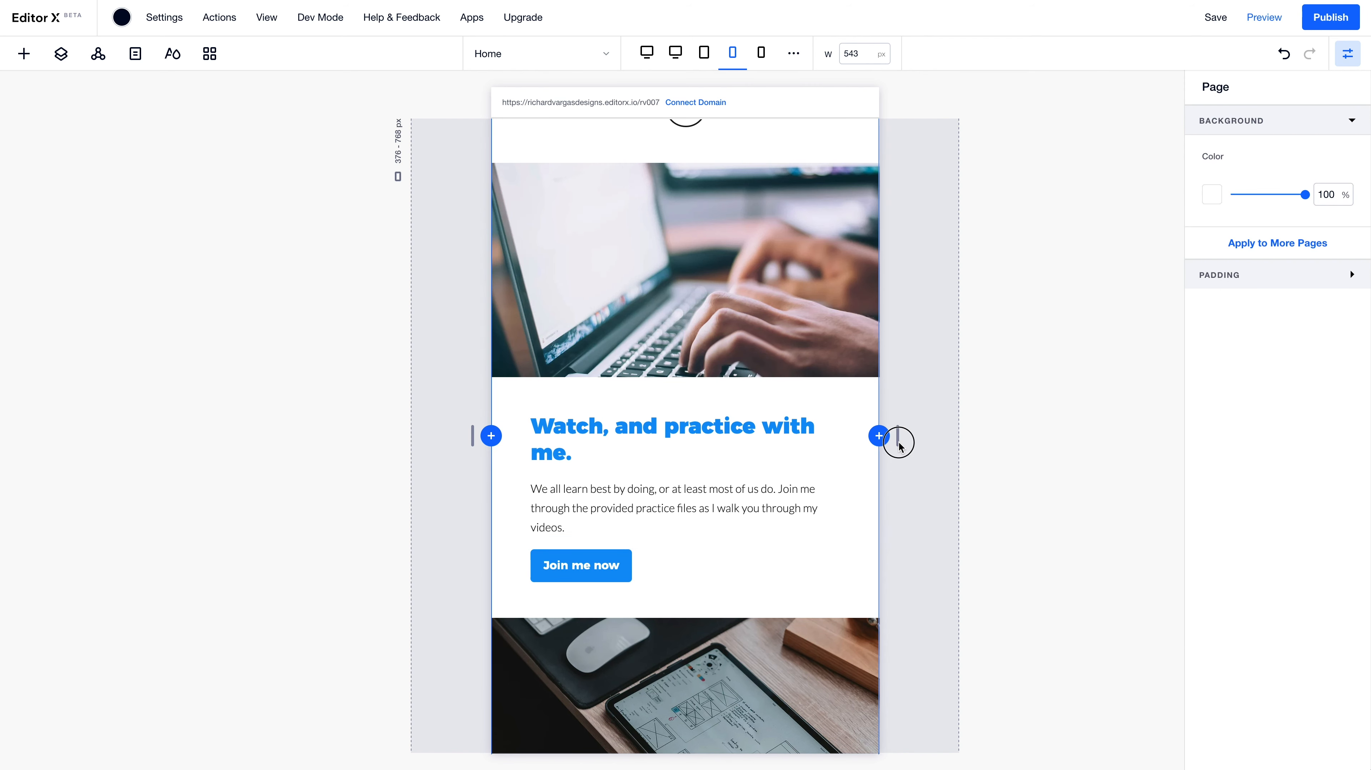
mouse_move(896, 444)
left_mouse_down()
mouse_move(812, 448)
mouse_move(981, 444)
mouse_move(888, 445)
mouse_move(918, 446)
left_mouse_up()
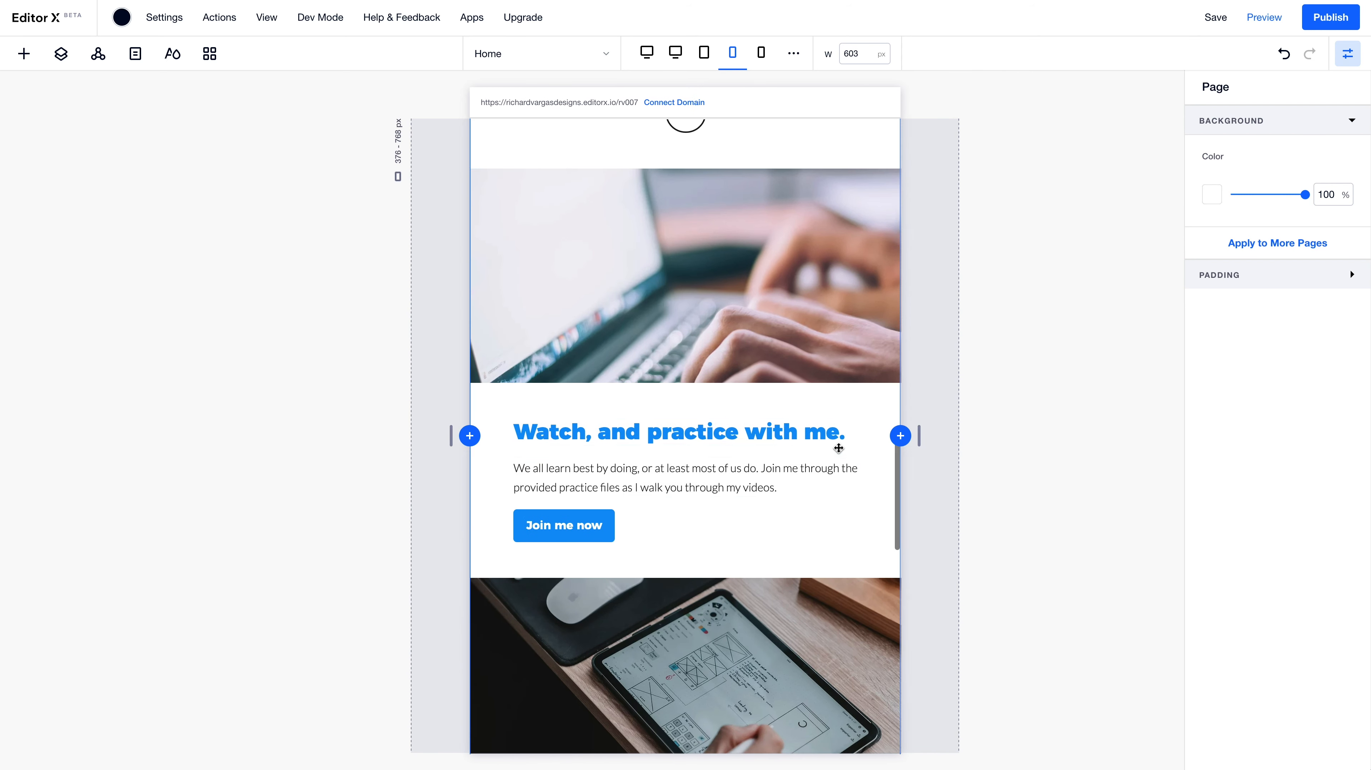
scroll(787, 455, "down", 6)
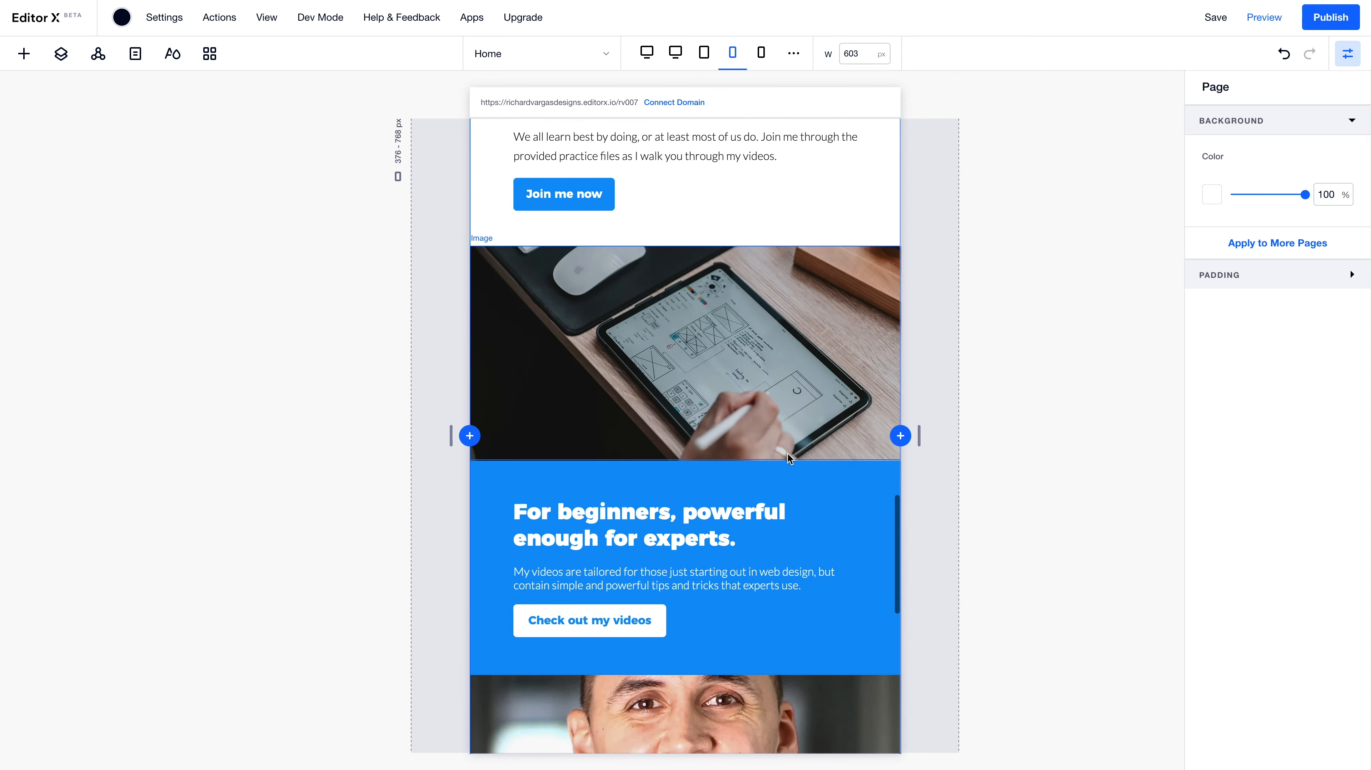
scroll(787, 455, "up", 5)
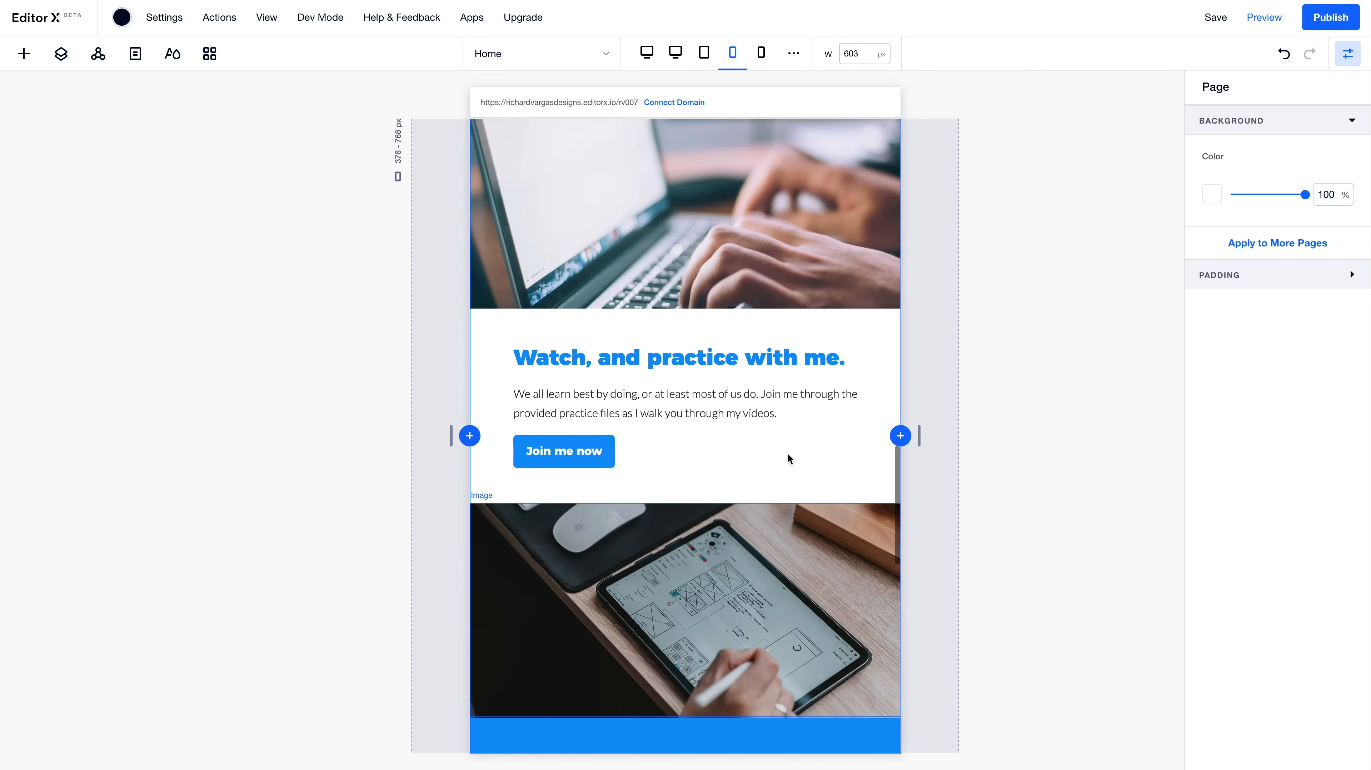
At the 320–375 px mobile breakpoint, set the "Join me now" button's width to 100%
left_click(761, 53)
scroll(783, 363, "up", 5)
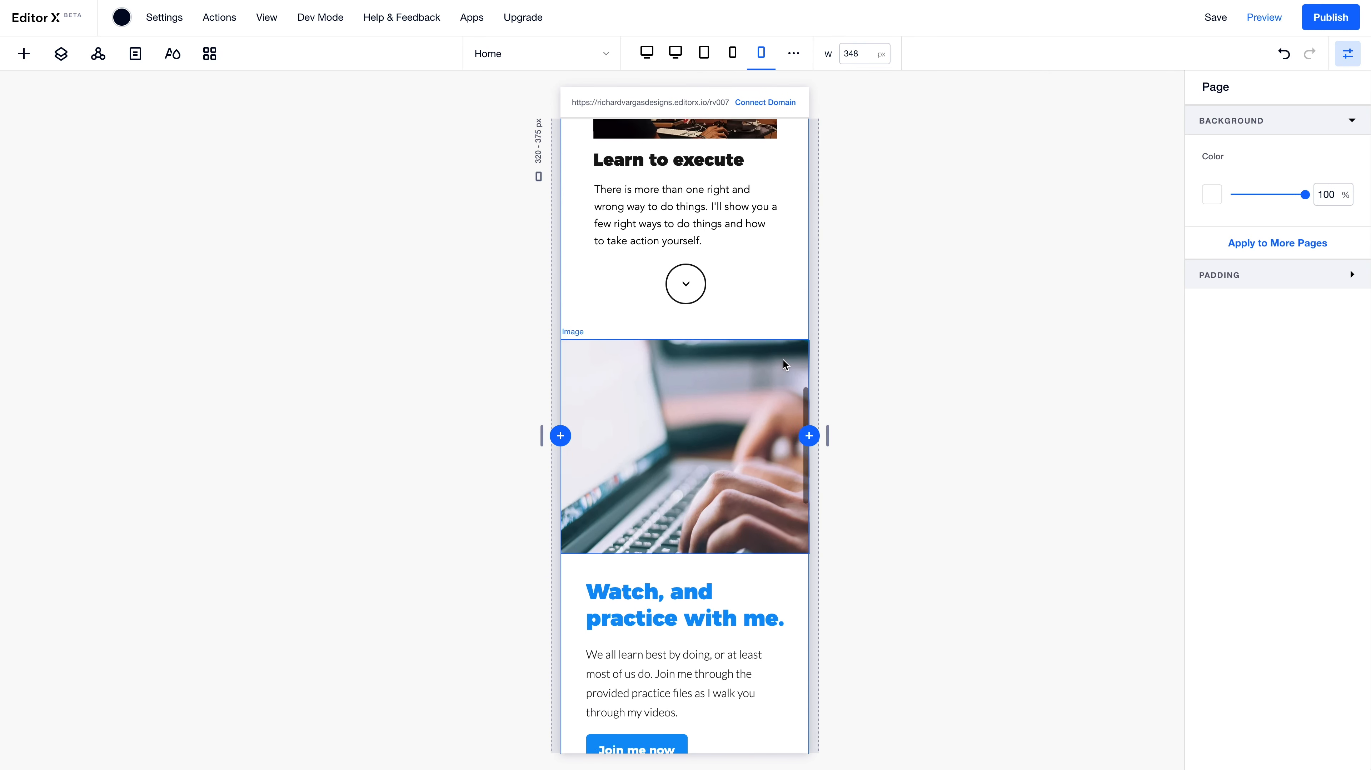
scroll(785, 365, "down", 4)
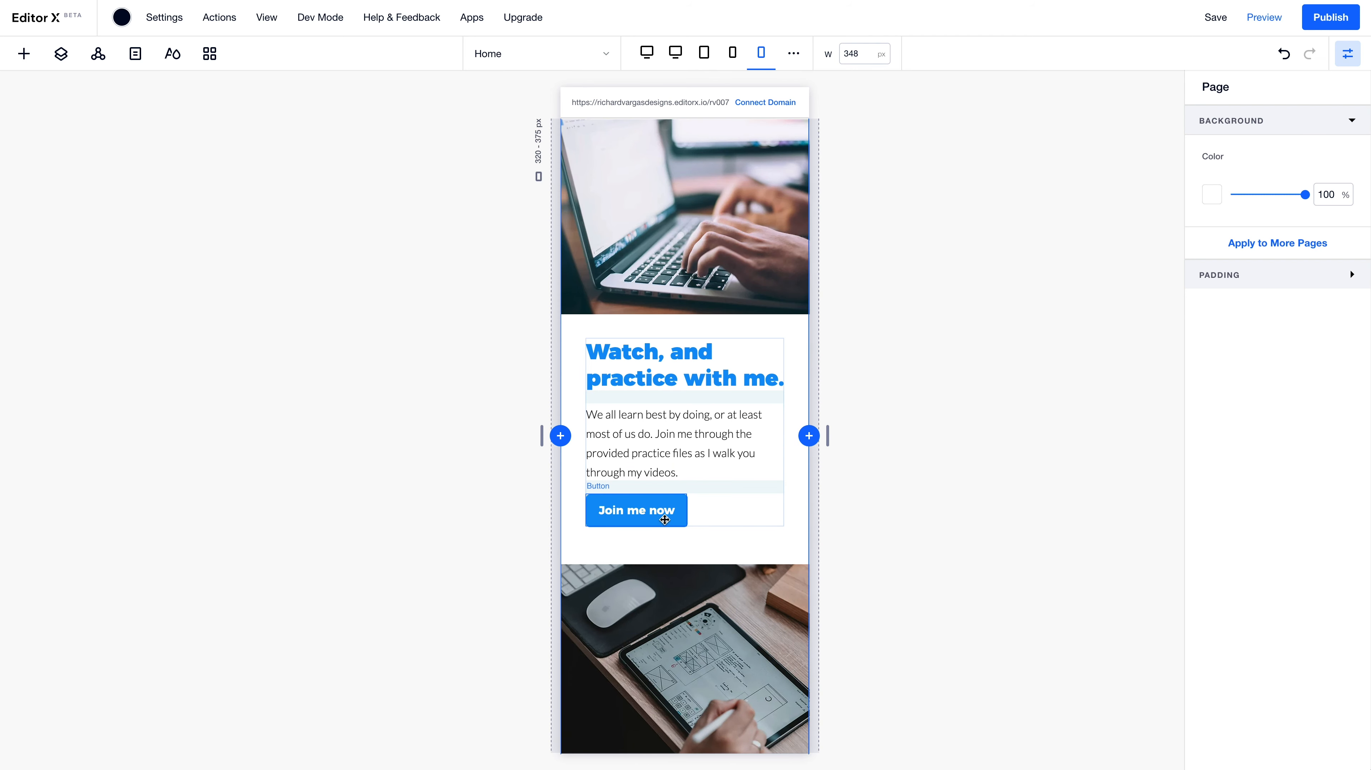
left_click(677, 520)
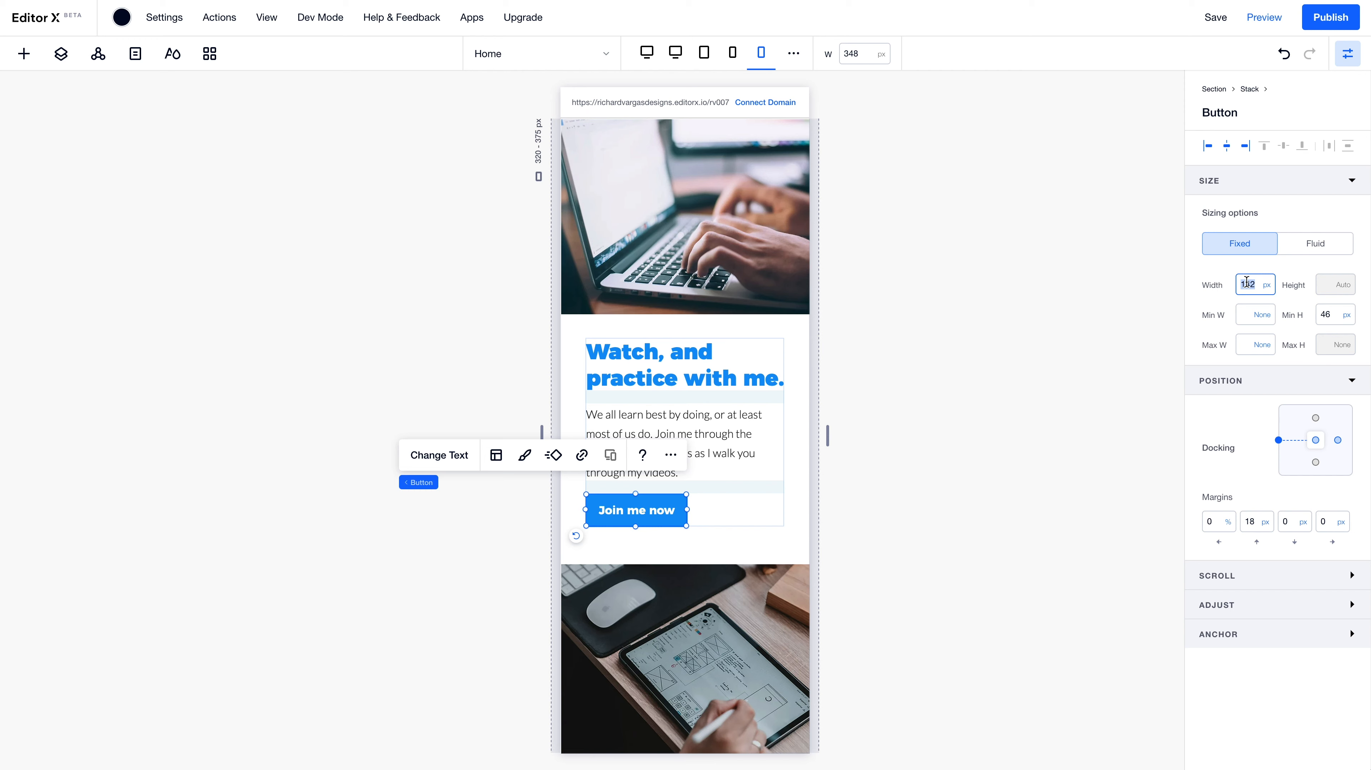
type("100%")
key("Return")
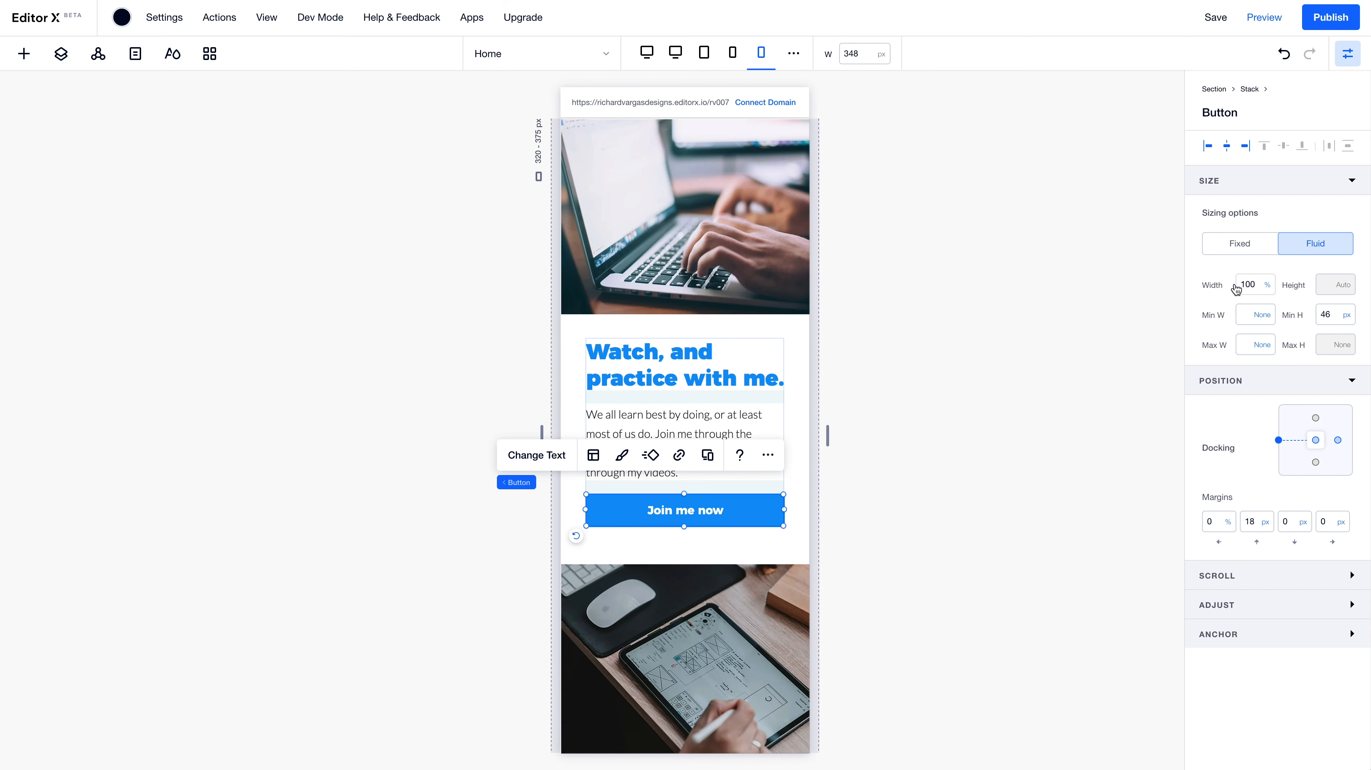
Check the page sections at the 348 px mobile width and at the 1810 px desktop breakpoint
left_click(892, 465)
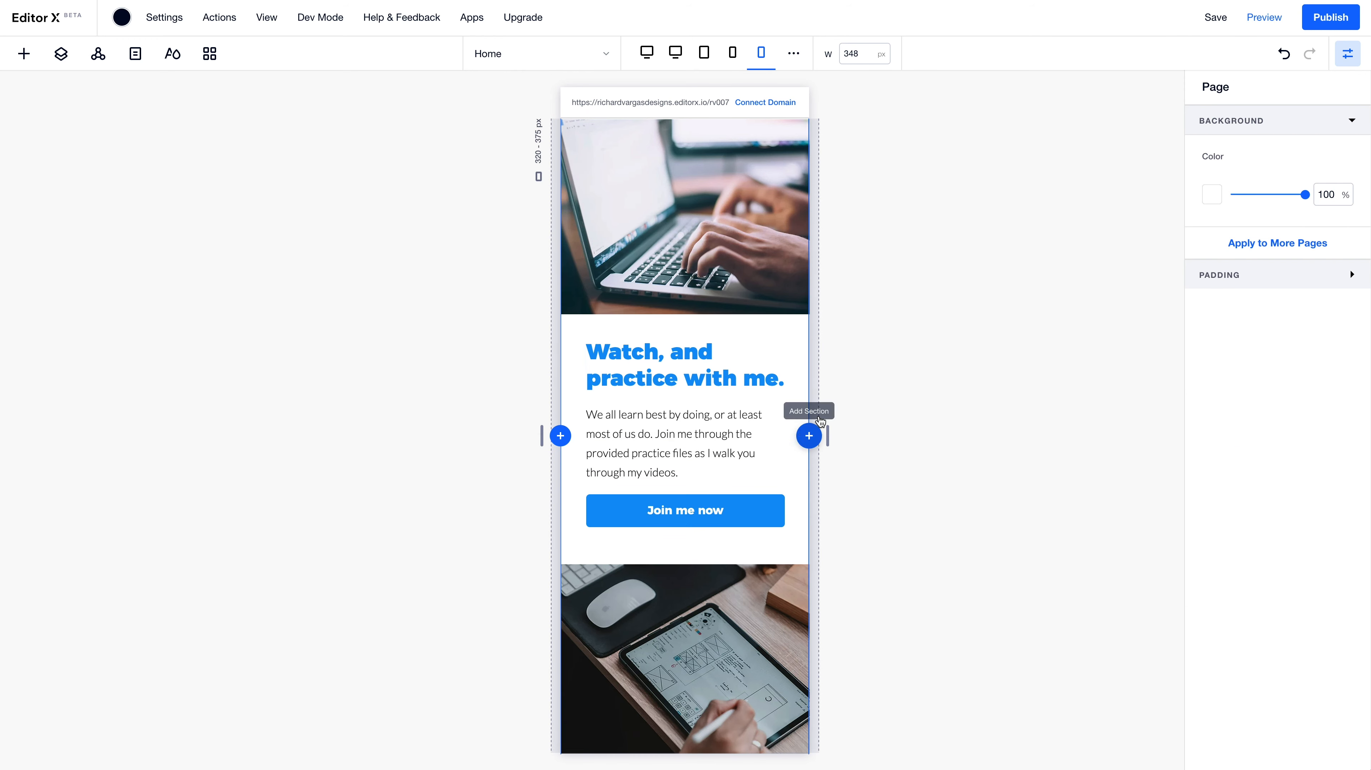
scroll(798, 261, "up", 10)
scroll(790, 262, "down", 7)
scroll(789, 262, "down", 4)
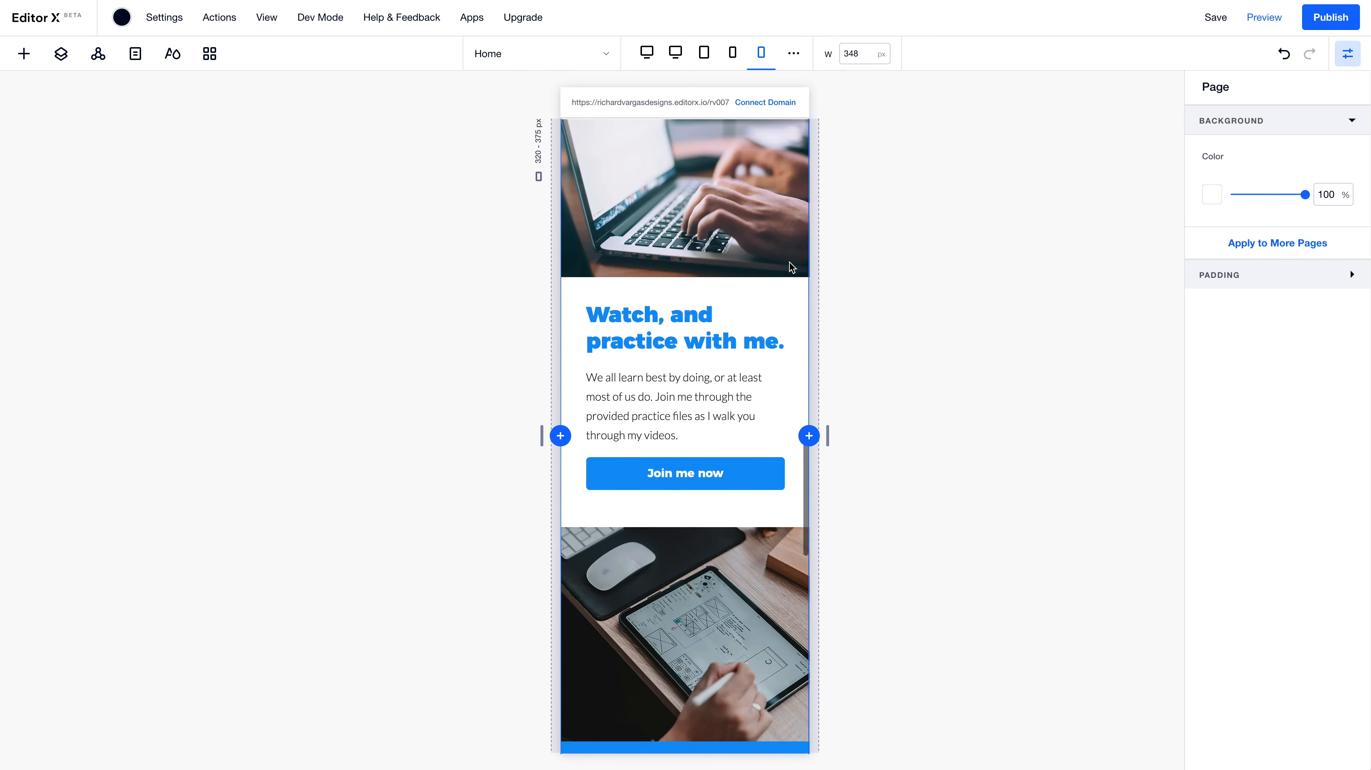
left_click(647, 52)
scroll(880, 346, "up", 10)
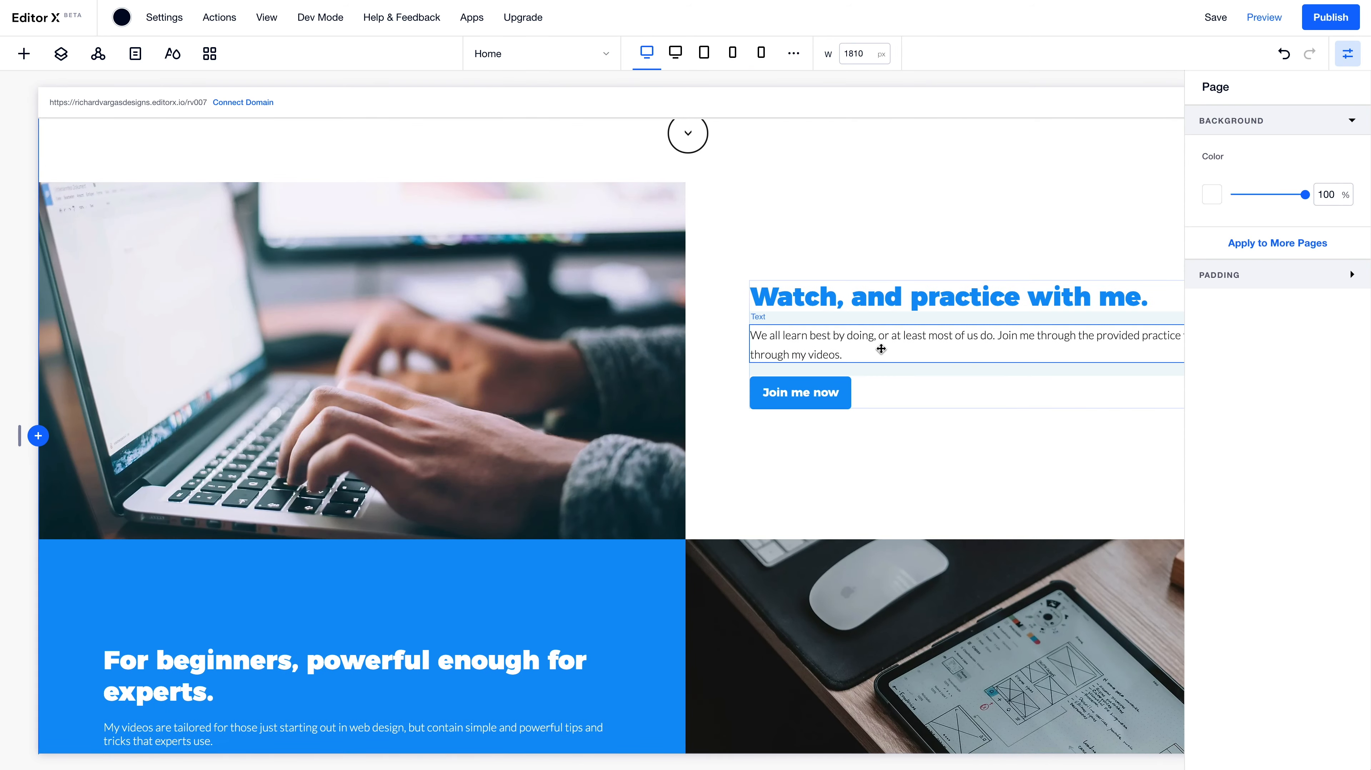
scroll(880, 347, "up", 2)
left_click(1353, 60)
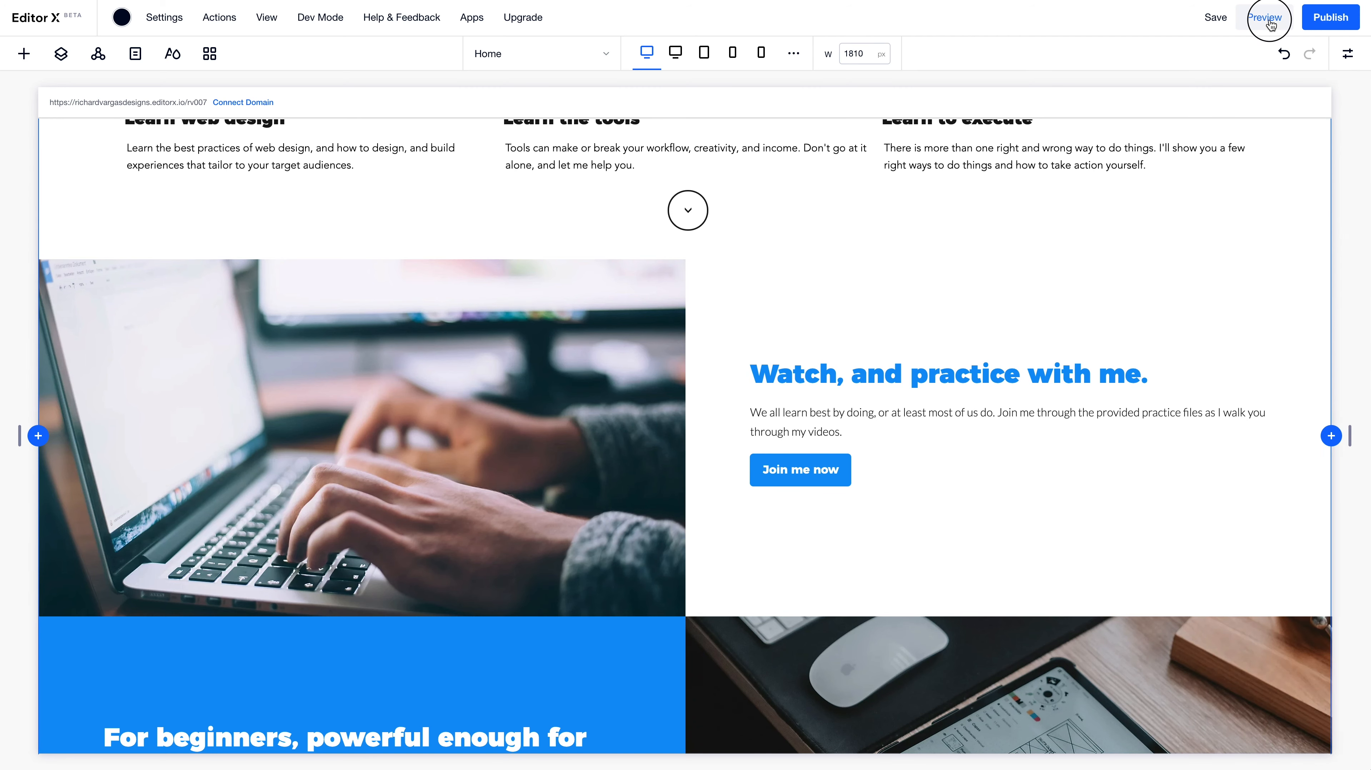
Preview the page and resize it through the 376 px mobile width to check how the sections respond
left_click(1263, 17)
left_click_drag(1350, 409, 829, 440)
scroll(740, 453, "down", 15)
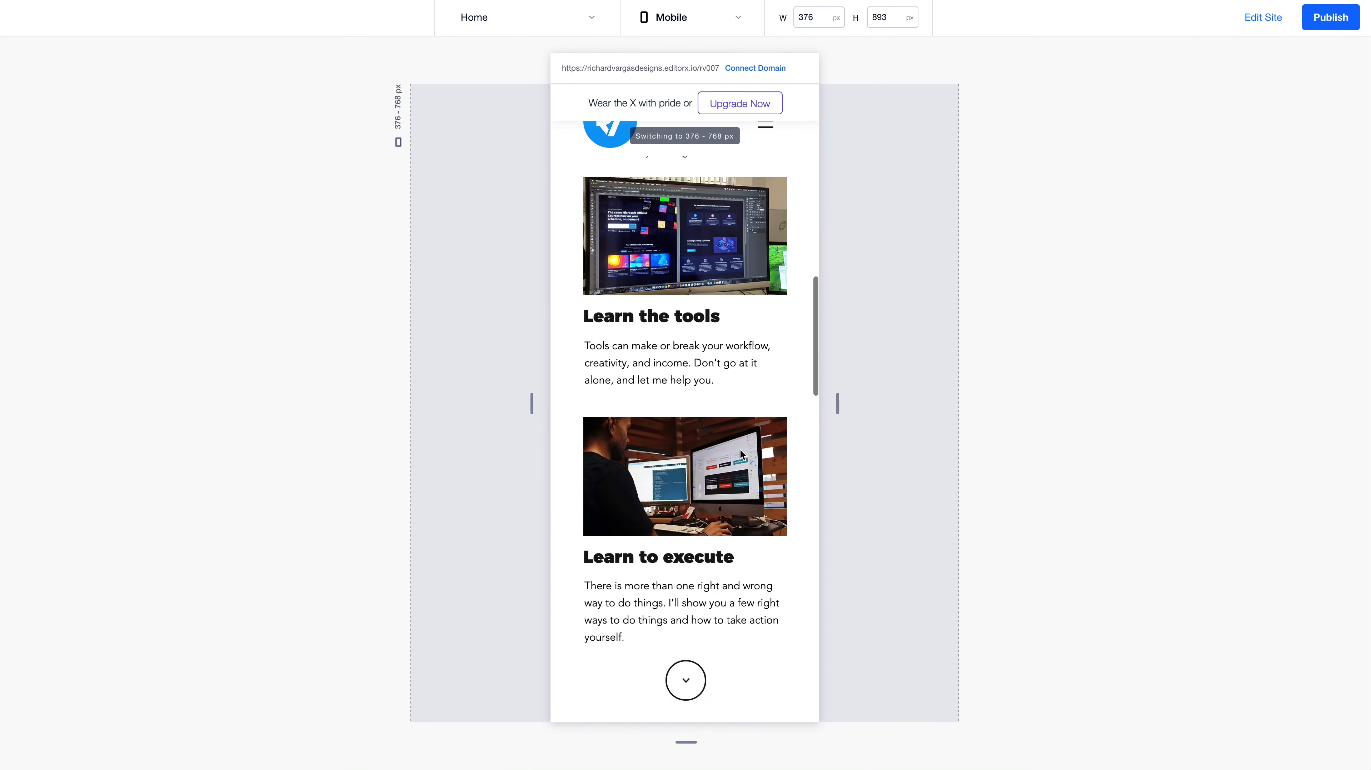
left_click_drag(885, 408, 1013, 386)
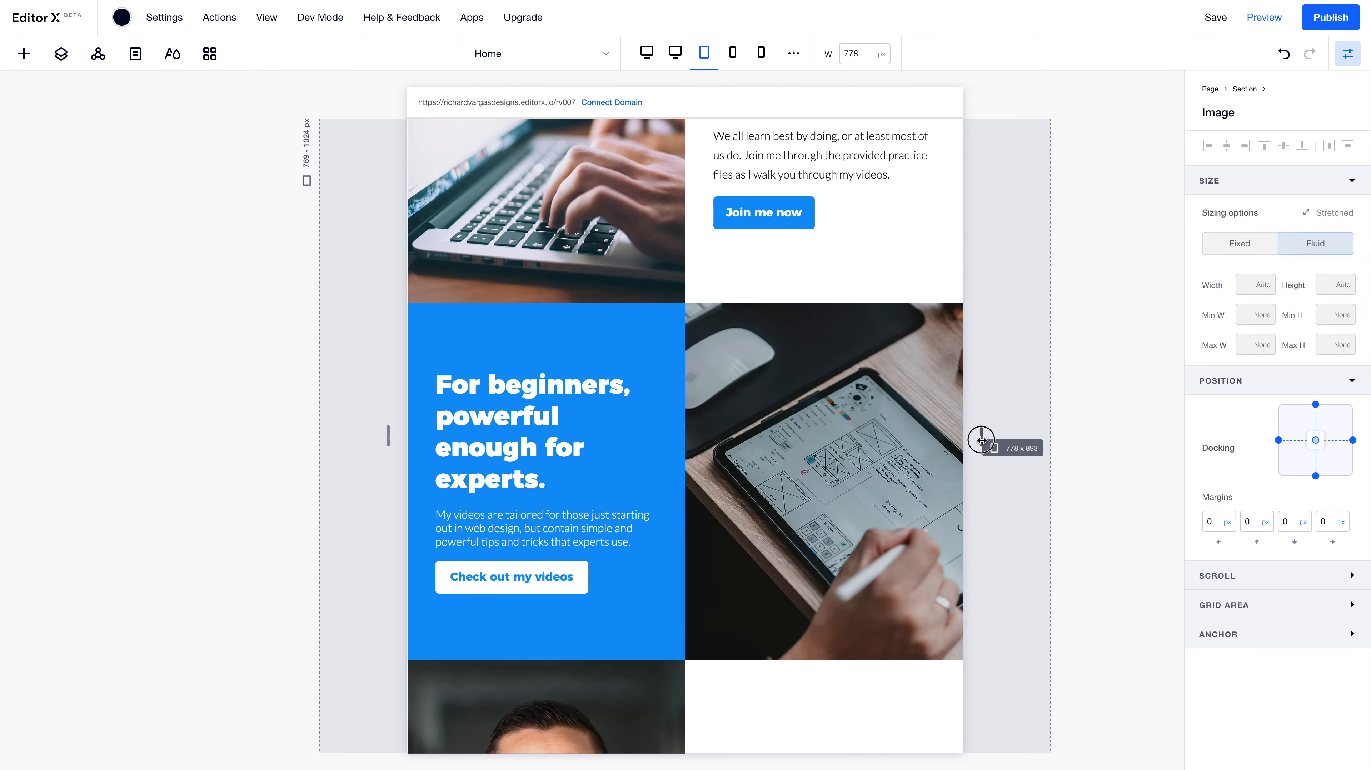
Narrow the page in the editor to 376 px and check the stacked sections down to "Join me on YouTube"
left_click_drag(978, 437, 922, 435)
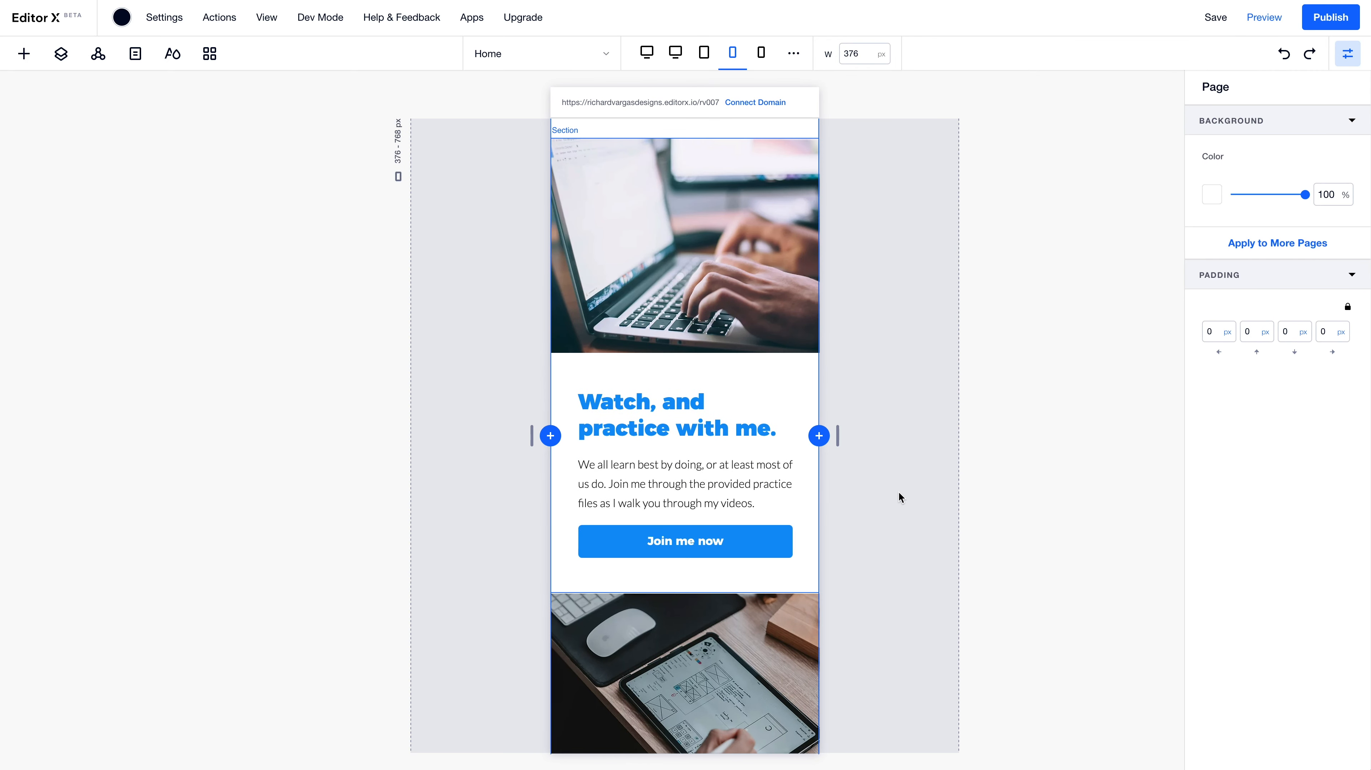
scroll(793, 530, "down", 10)
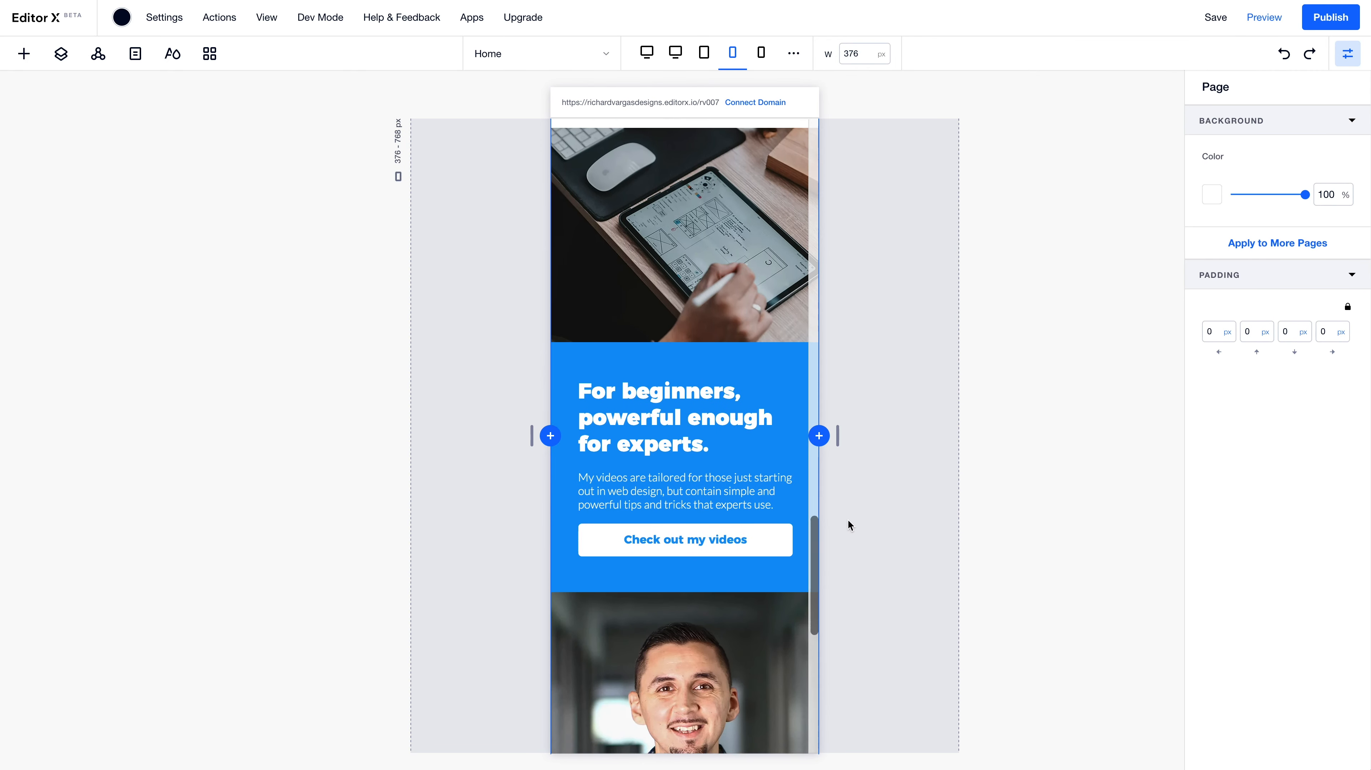
scroll(880, 521, "down", 6)
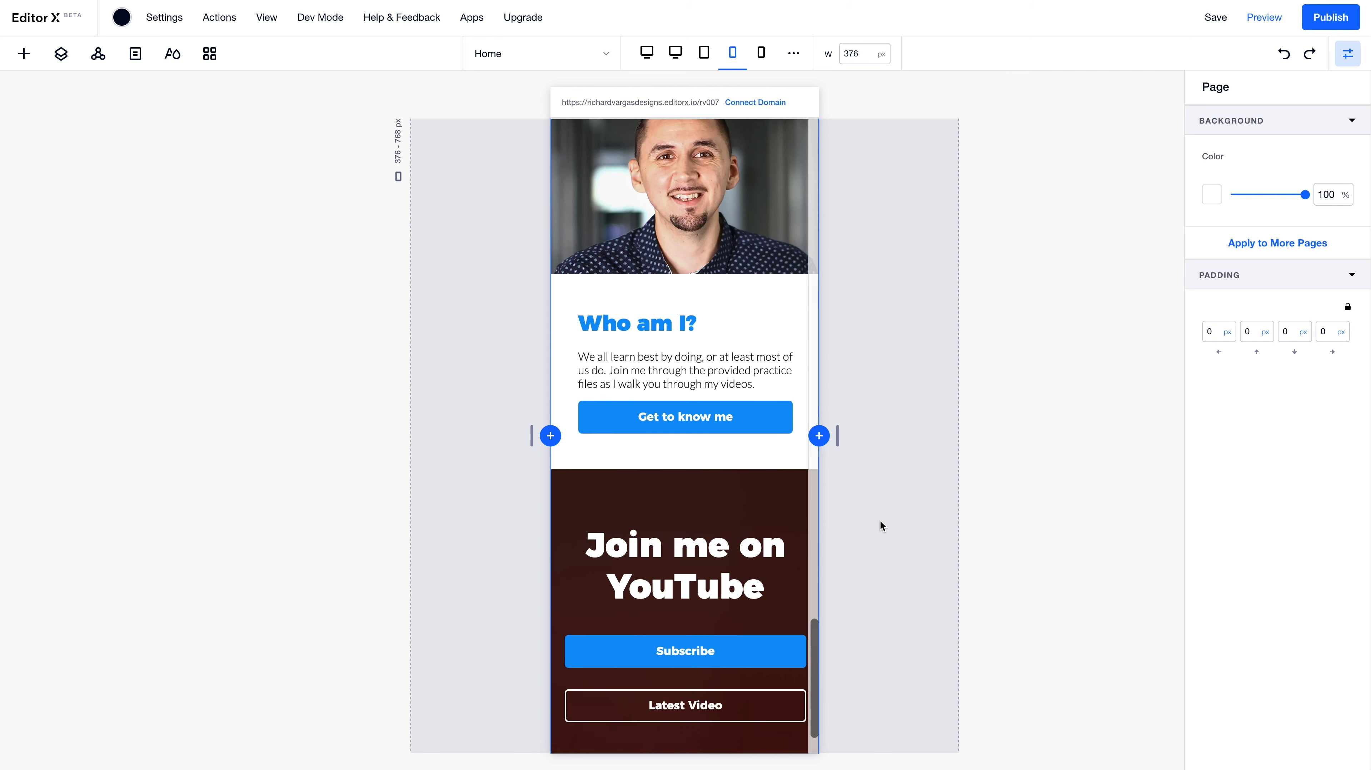
scroll(879, 520, "up", 2)
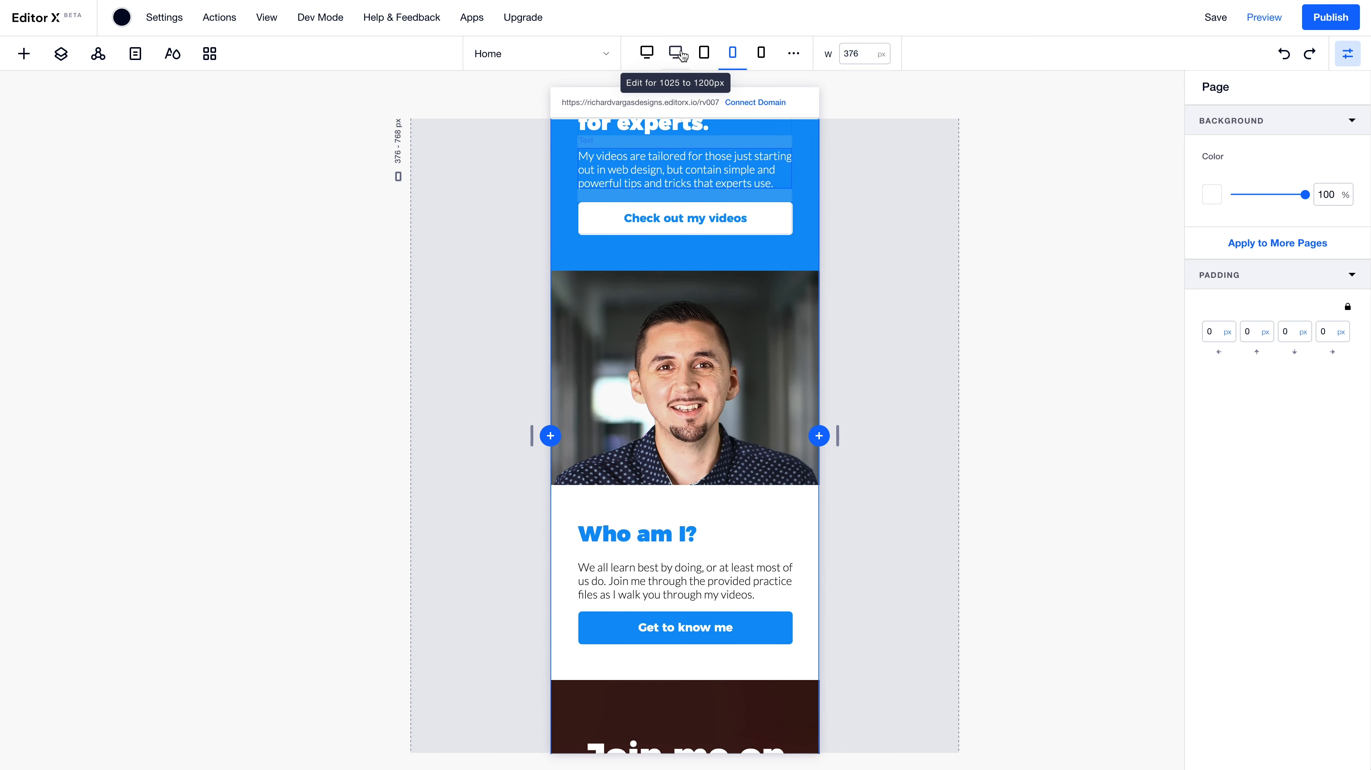
Return to the desktop breakpoint and examine the layout of the alternating image and text sections
left_click(654, 53)
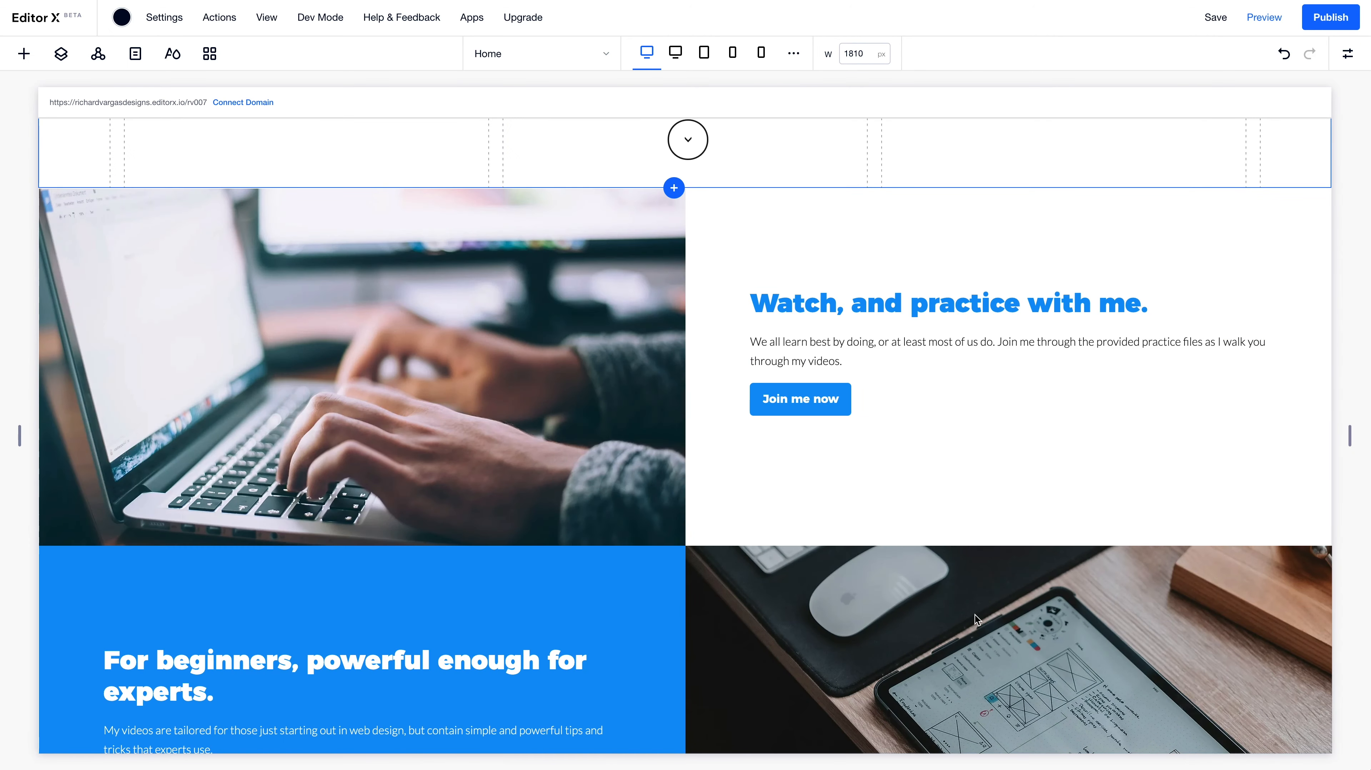
scroll(967, 618, "down", 3)
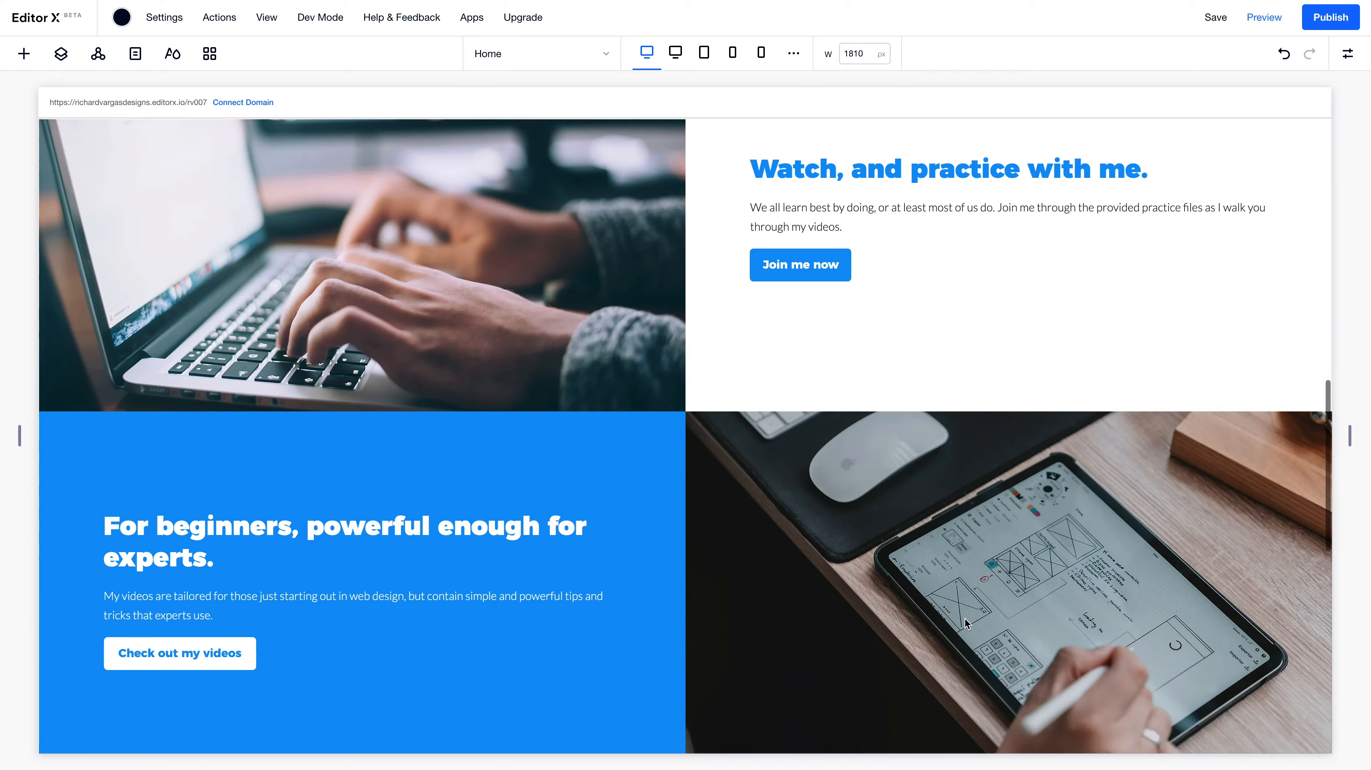
scroll(949, 616, "down", 5)
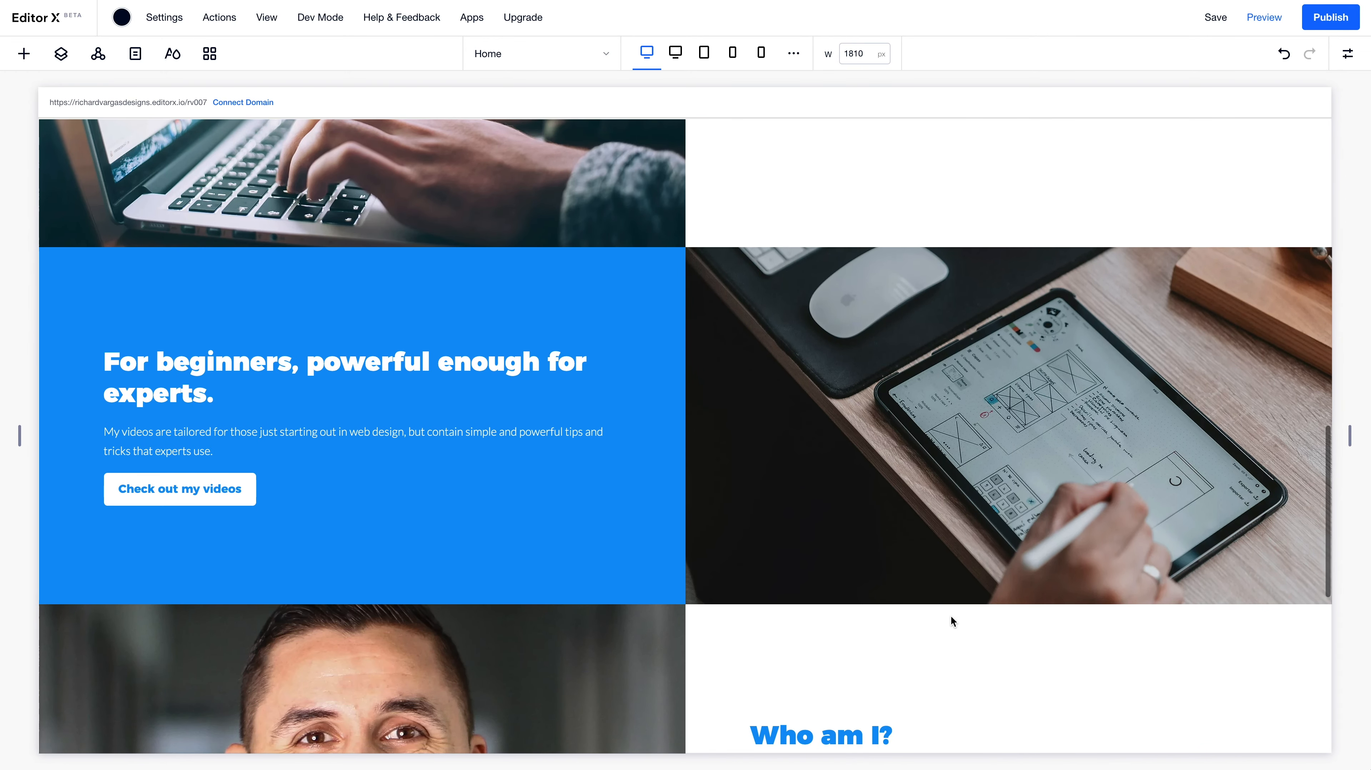
scroll(950, 615, "up", 9)
scroll(951, 617, "down", 3)
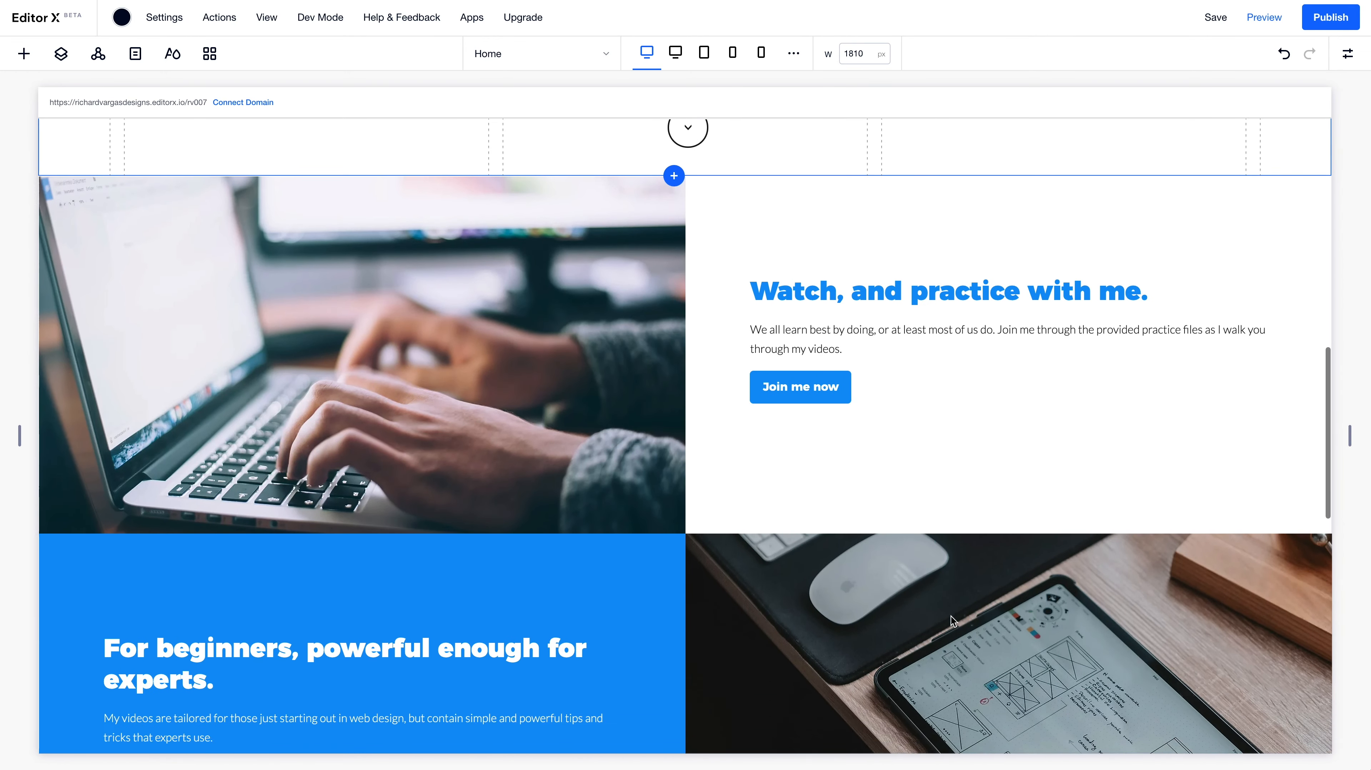
scroll(534, 495, "down", 1)
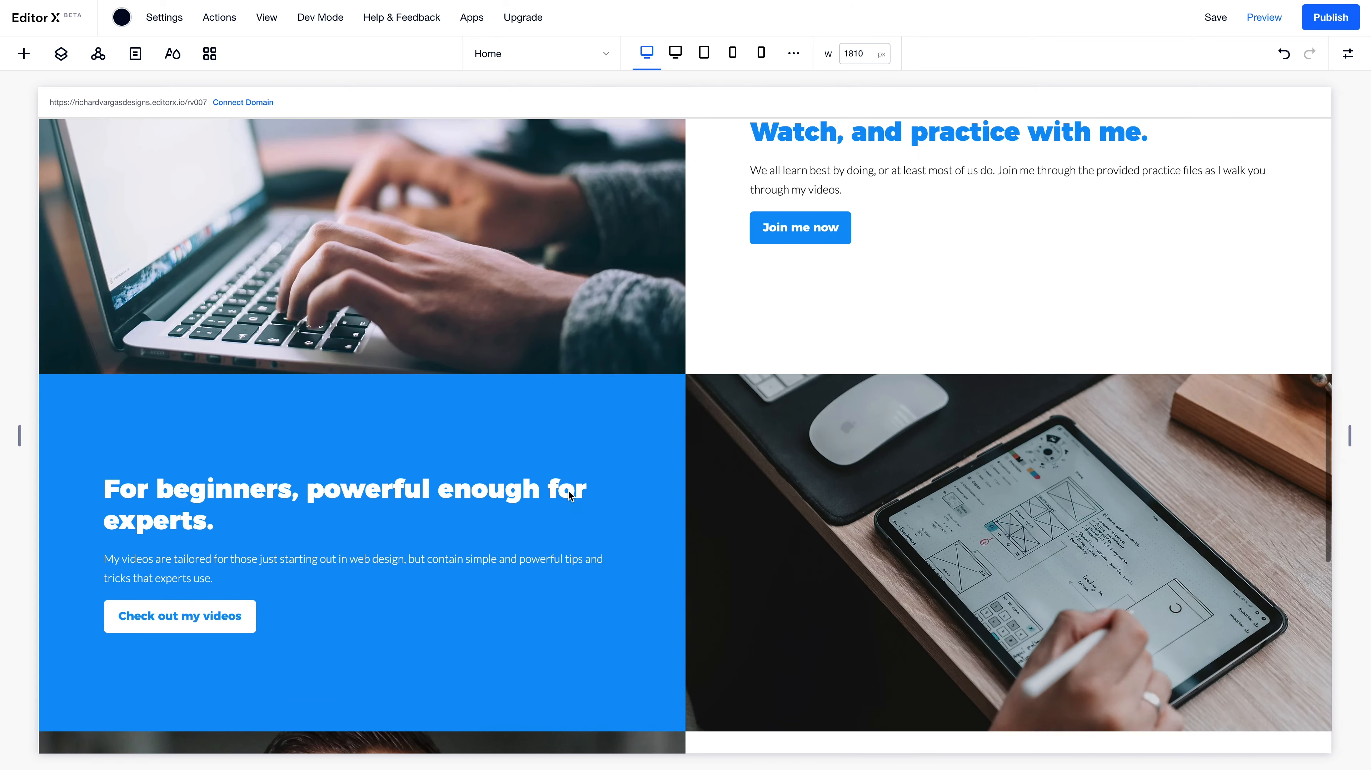
scroll(766, 480, "up", 1)
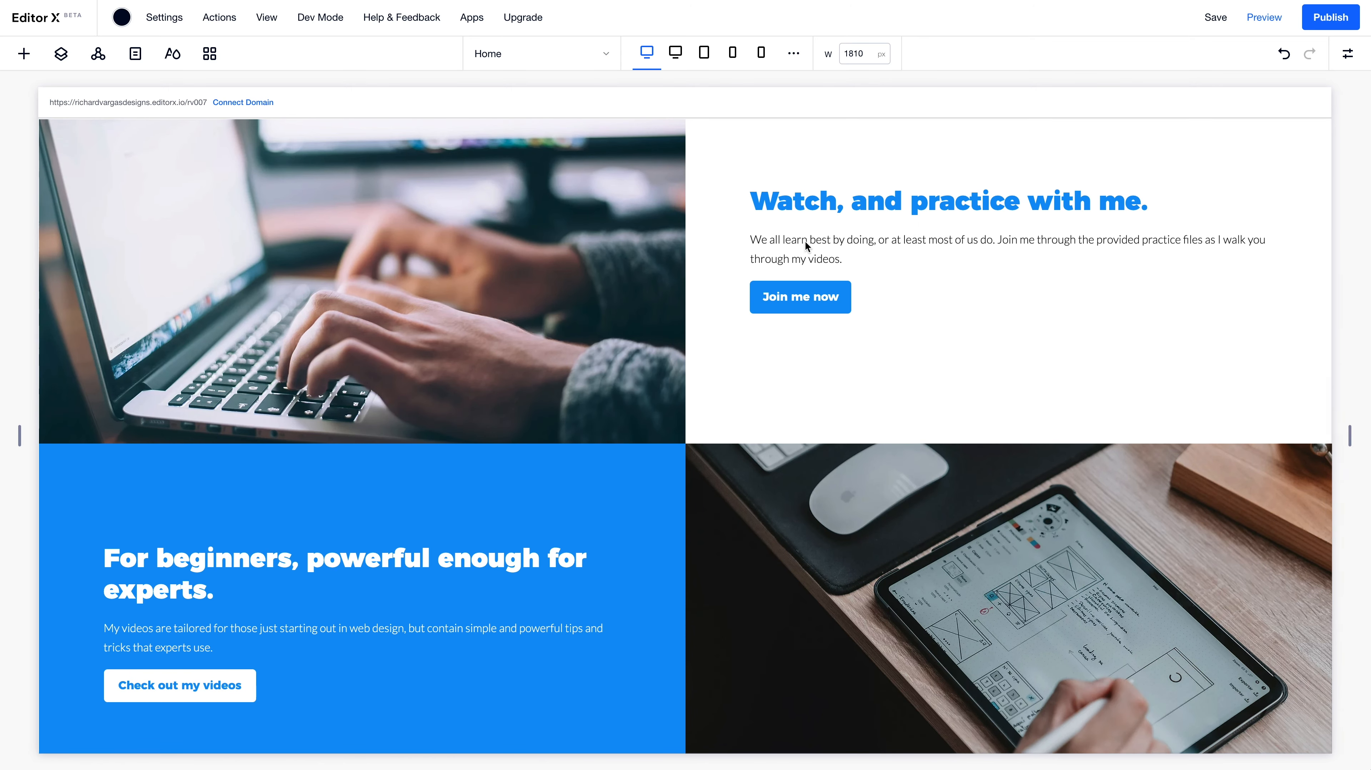
scroll(434, 651, "down", 6)
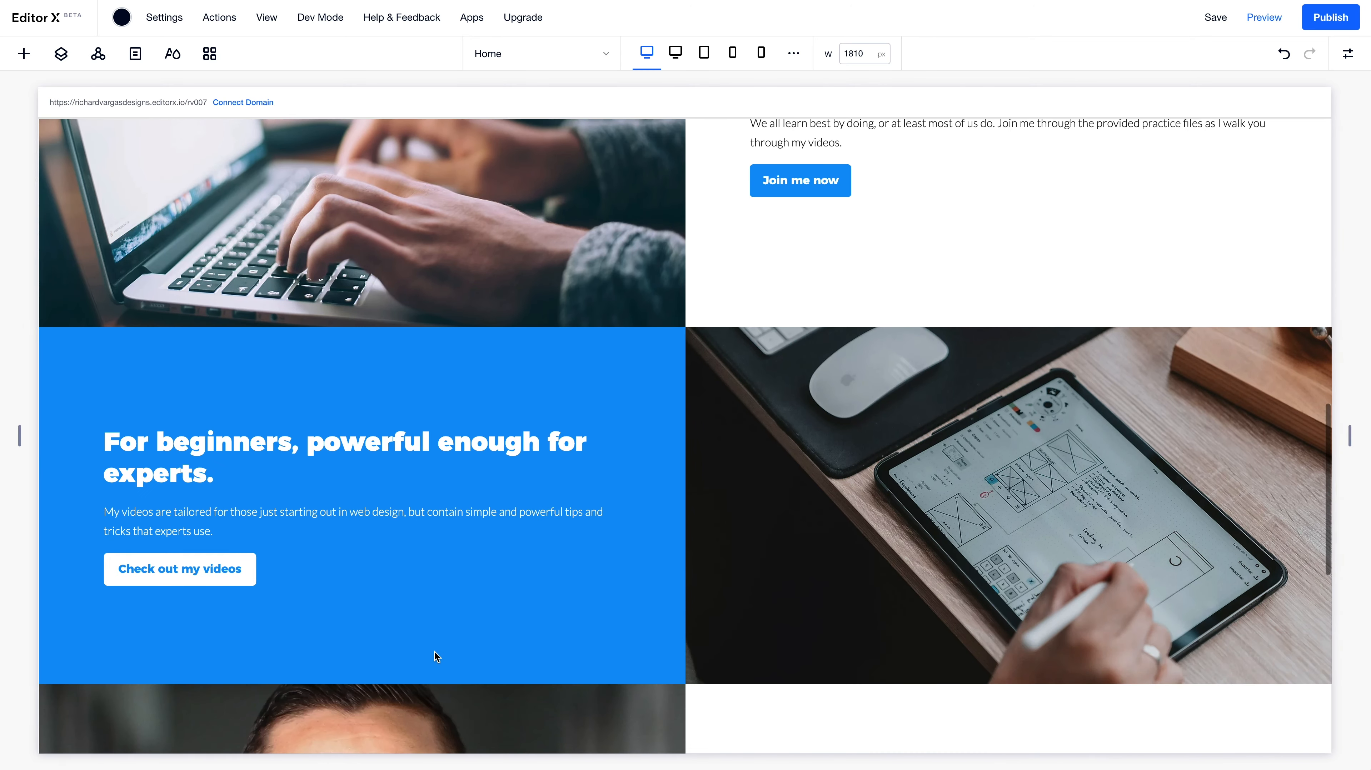
scroll(566, 533, "up", 3)
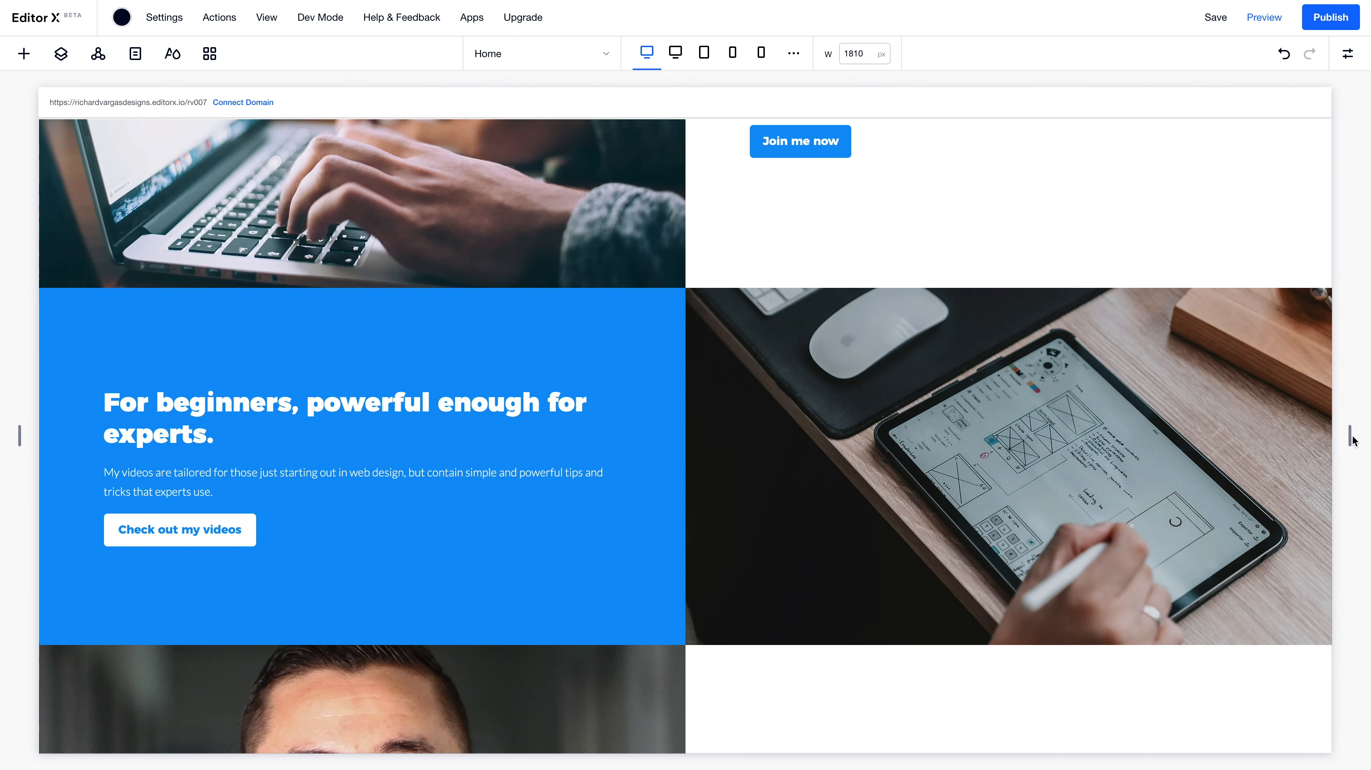
Narrow the page from the desktop width to 490 px and check how the image and text sections adapt
left_click_drag(1349, 435, 1148, 437)
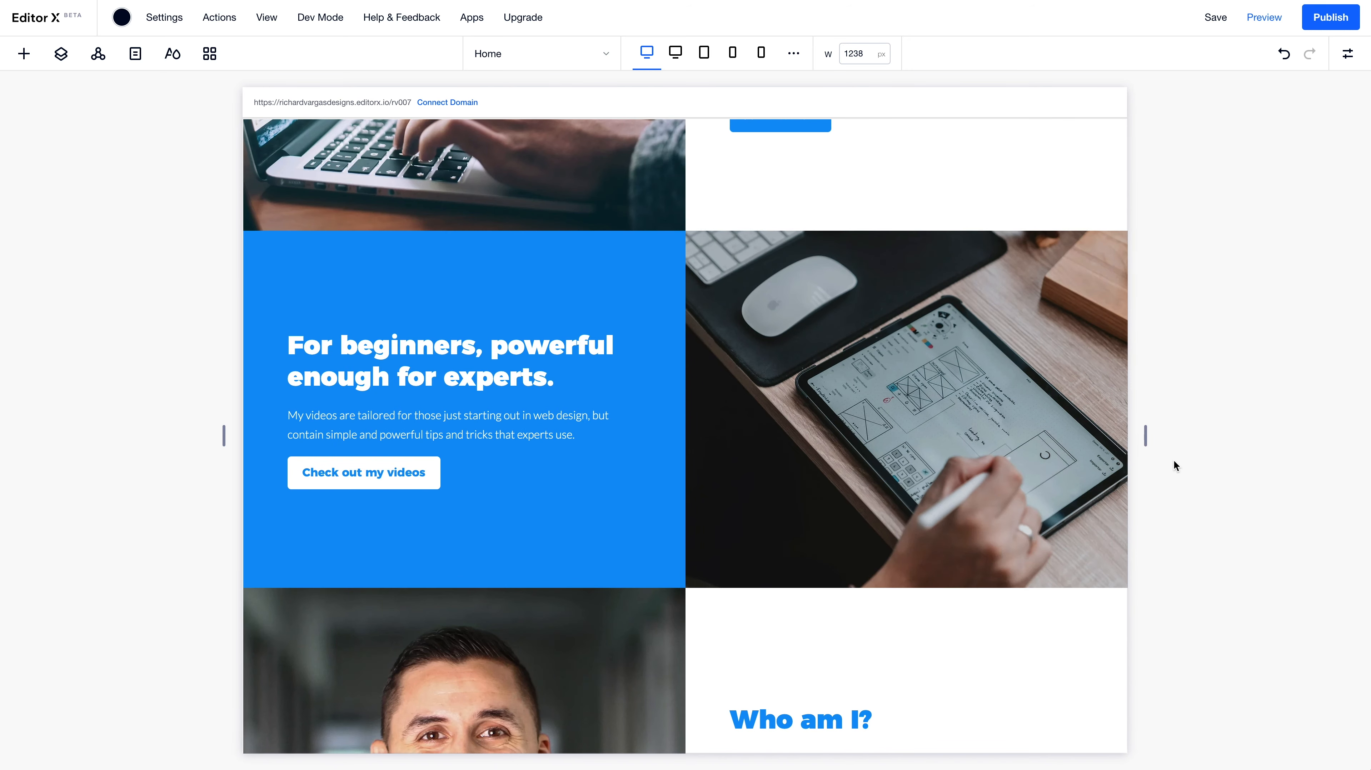
left_click_drag(1146, 430, 933, 438)
scroll(704, 468, "down", 10)
left_click(639, 511)
left_click_drag(931, 437, 920, 437)
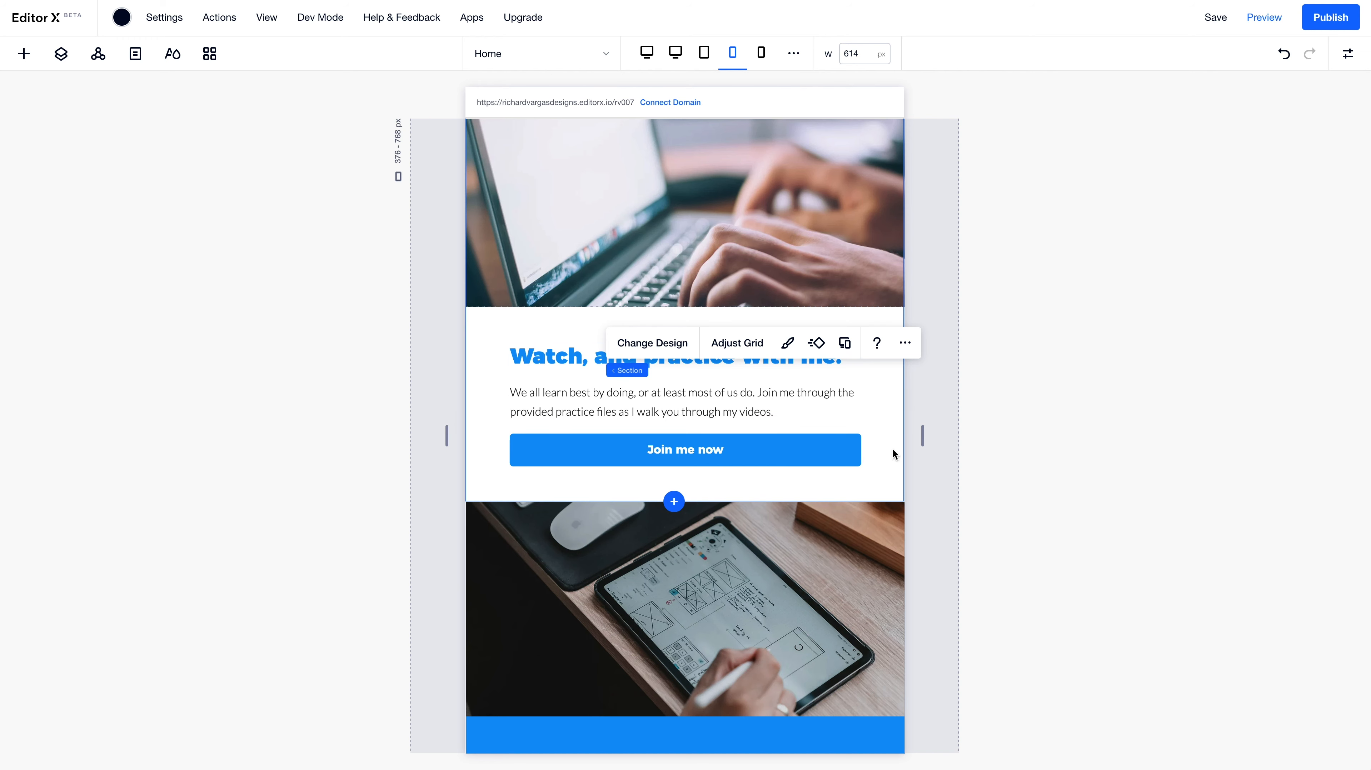
left_click_drag(922, 433, 878, 432)
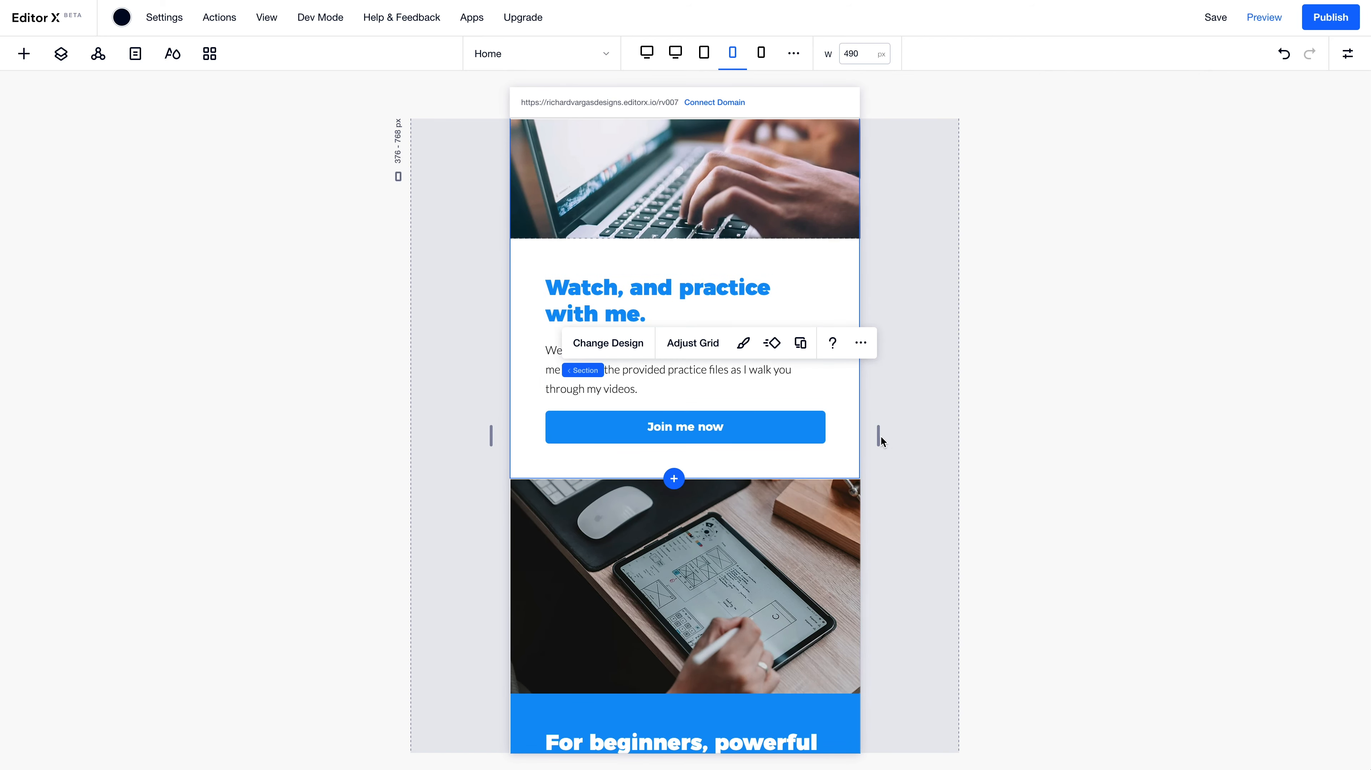
At the desktop breakpoint, link the "Join me now" button to the copied web address
left_click(646, 52)
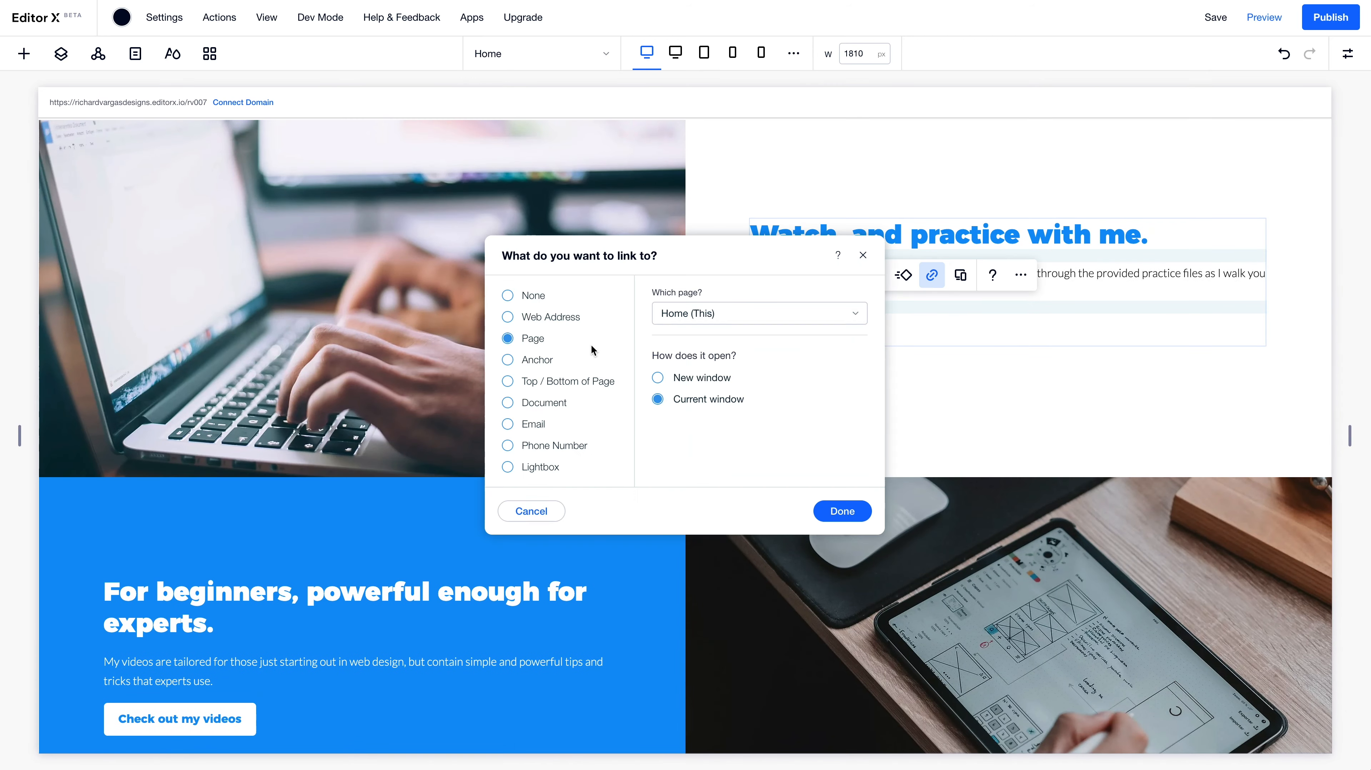
left_click(539, 318)
left_click(692, 322)
key("super+v")
left_click(842, 511)
Link the "Check out my videos" button to the copied web address, opening in a new window
scroll(539, 529, "down", 3)
left_click(210, 565)
left_click(289, 506)
left_click(533, 319)
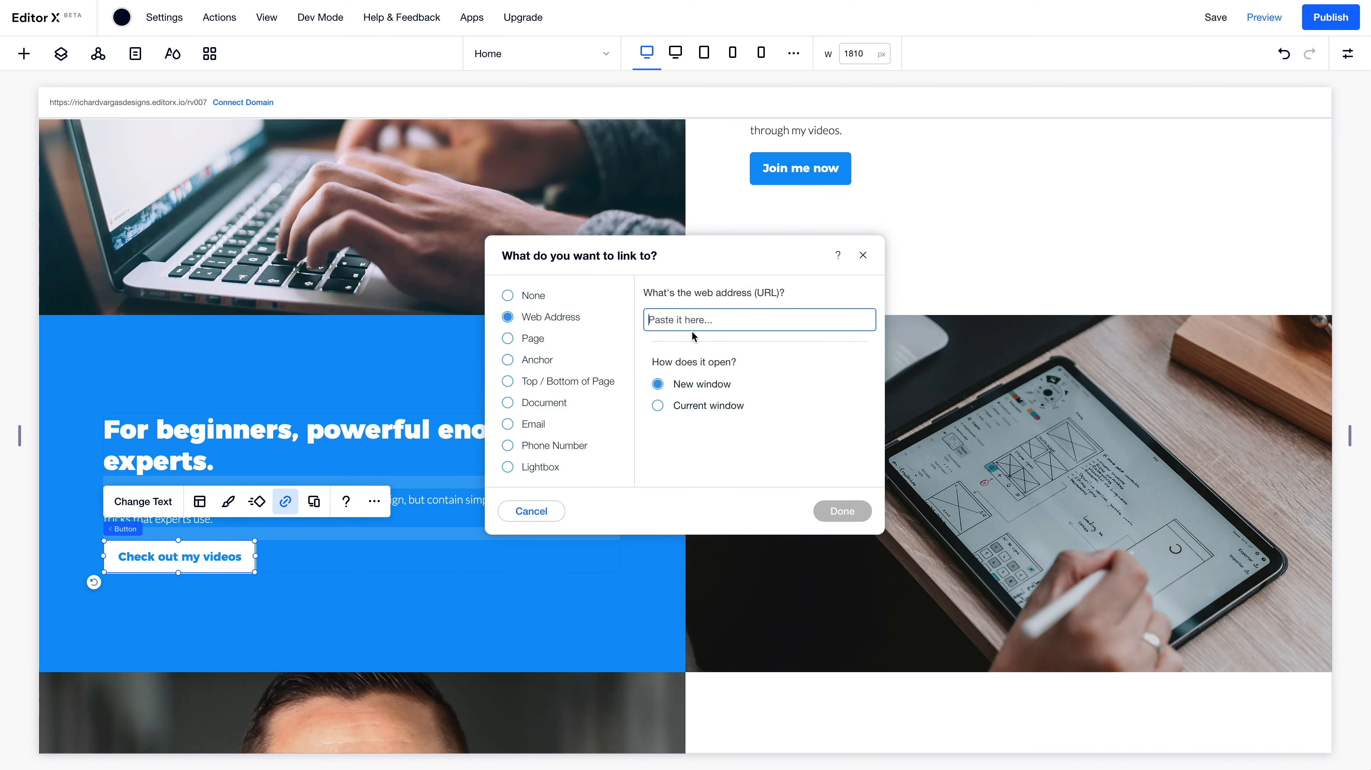
key("super+v")
left_click(842, 511)
Link the "Get to know me" button to the copied web address, opening in a new window
scroll(670, 522, "down", 6)
left_click(813, 486)
left_click(932, 431)
left_click(507, 316)
key("super+v")
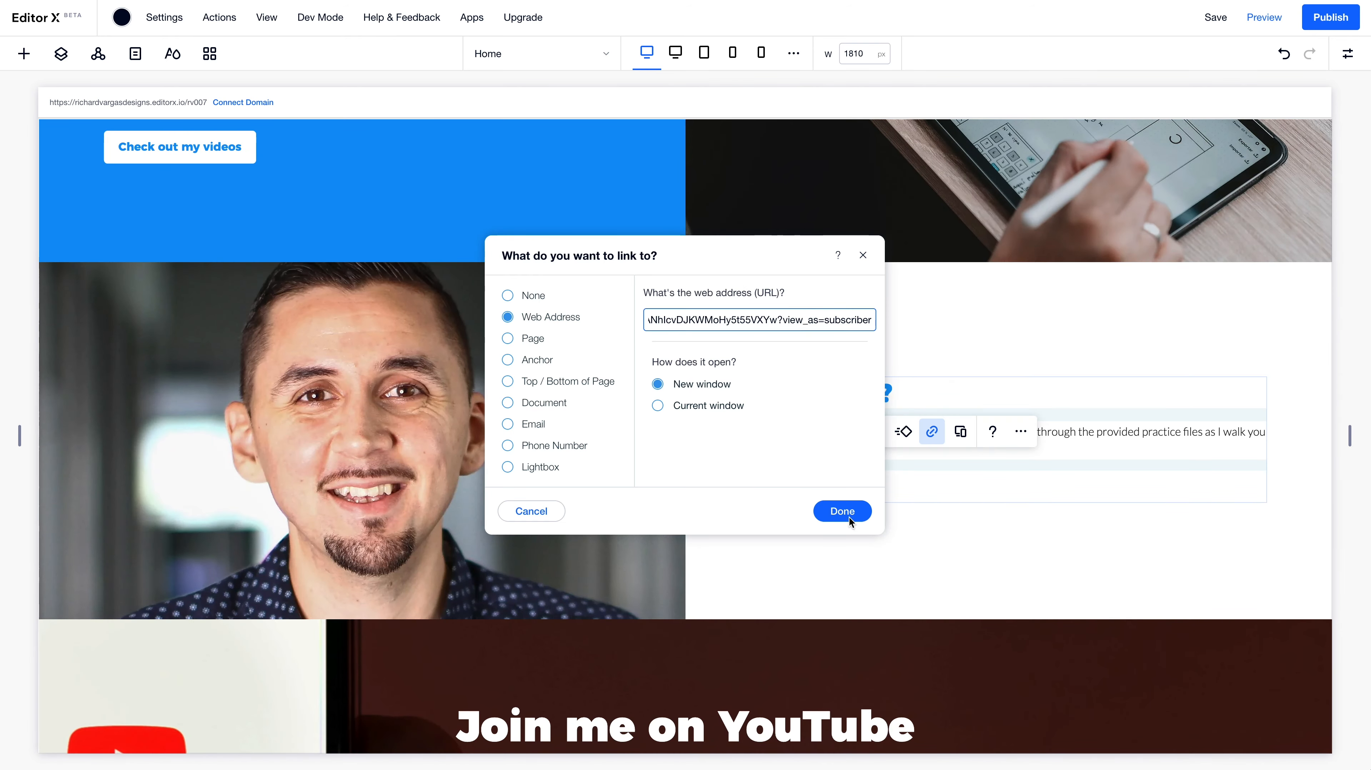
left_click(842, 511)
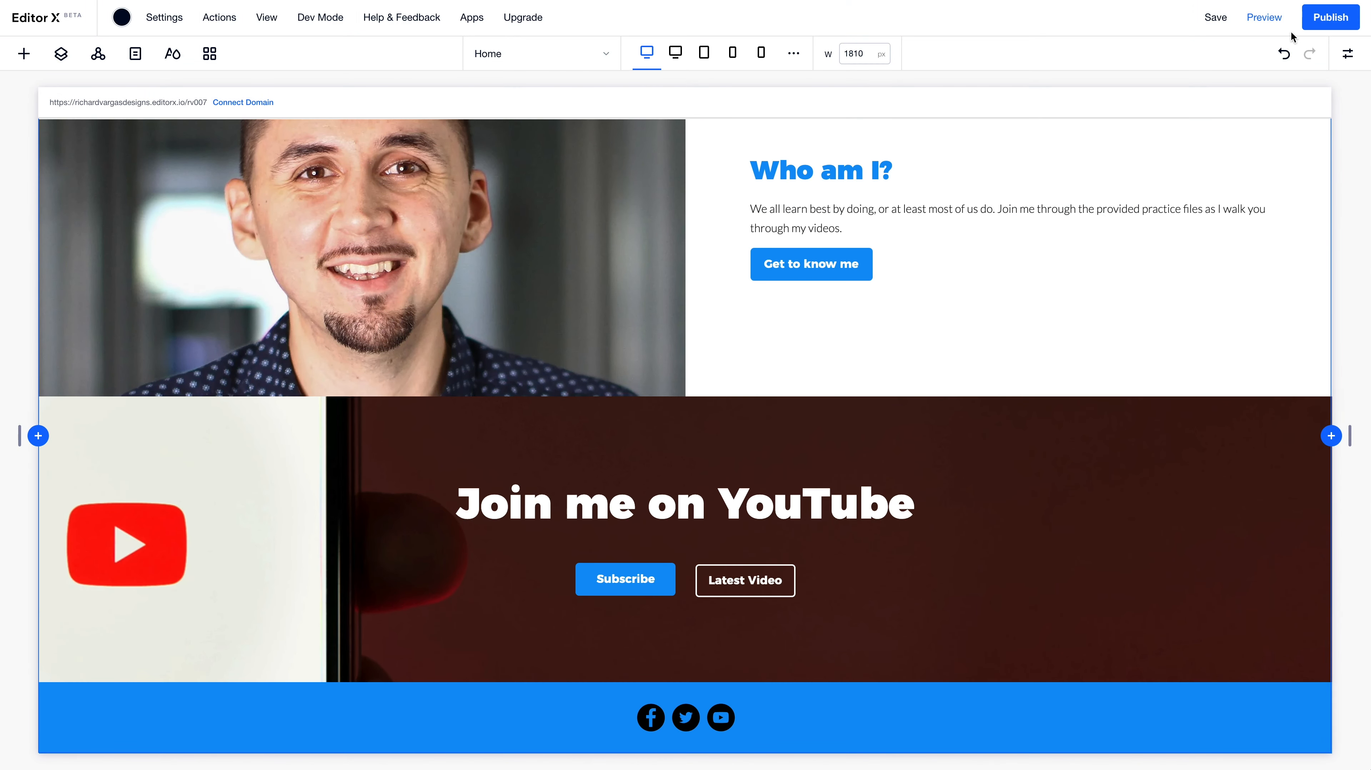
At a page width of 1472 px, set the "Join me on YouTube" stack's width to 60%
left_click_drag(1350, 435, 1229, 441)
left_click(912, 560)
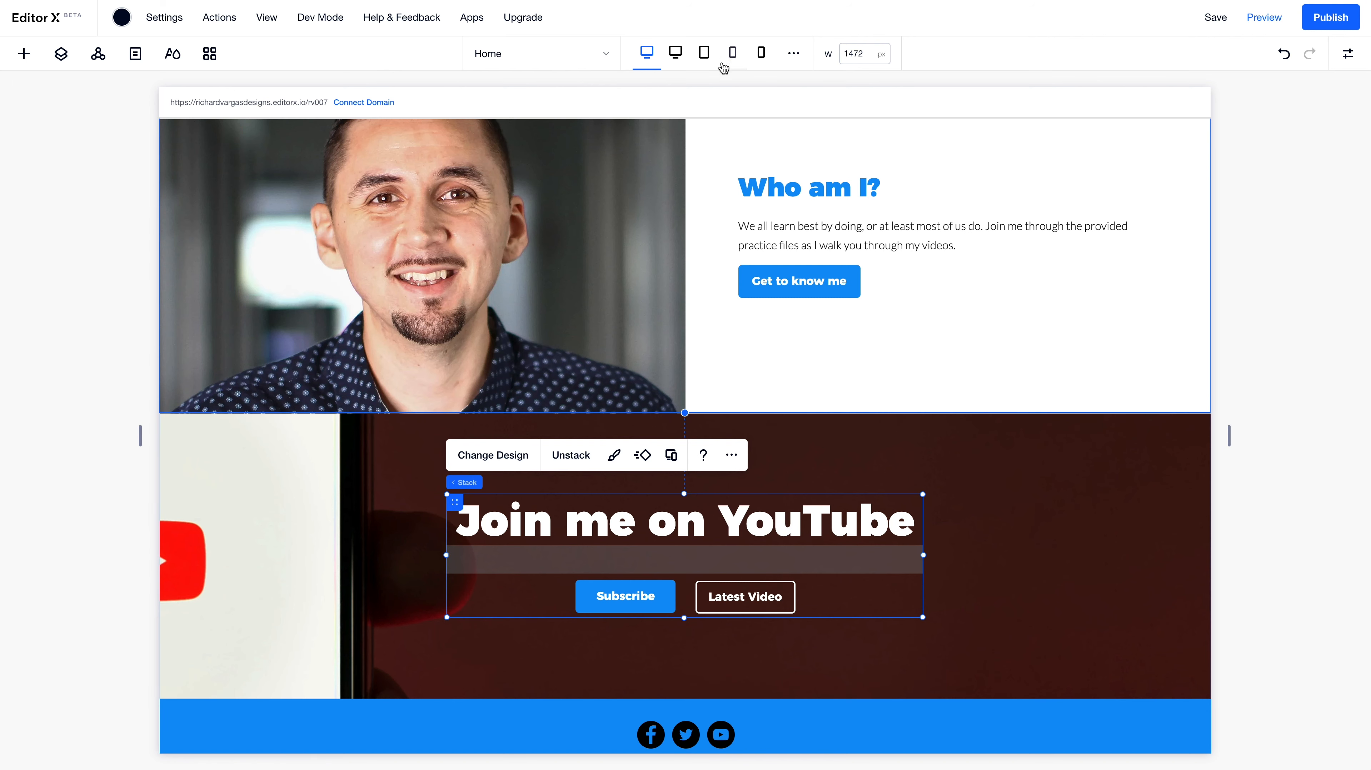
left_click(1343, 59)
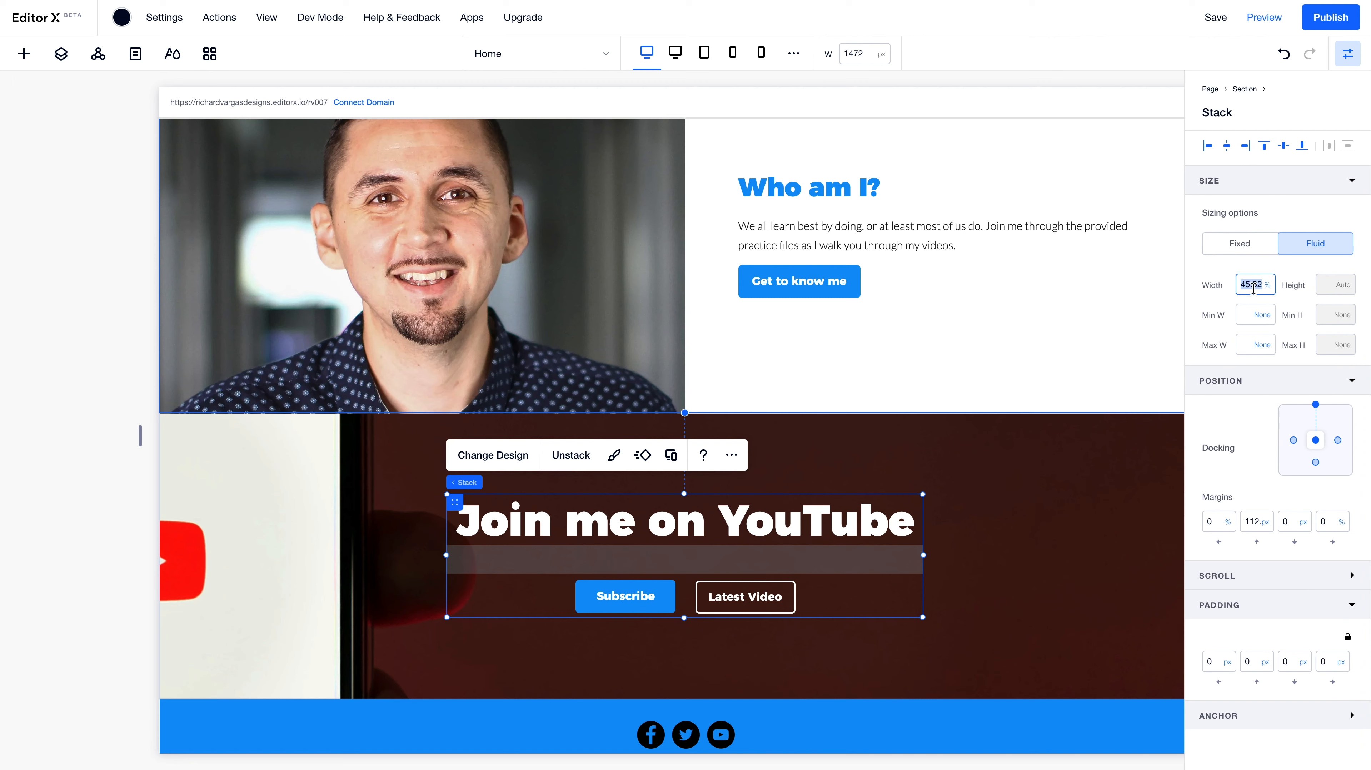
type("60")
key("Return")
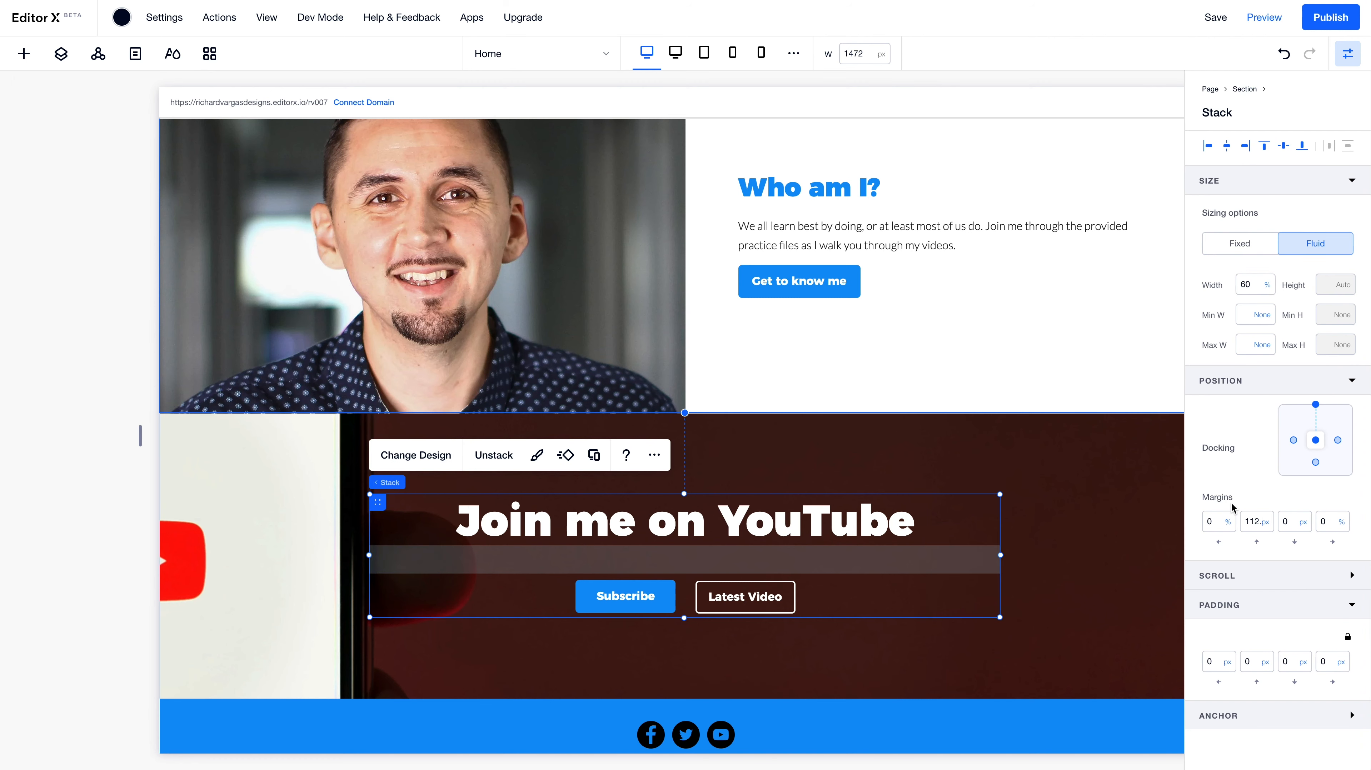
left_click(1160, 441)
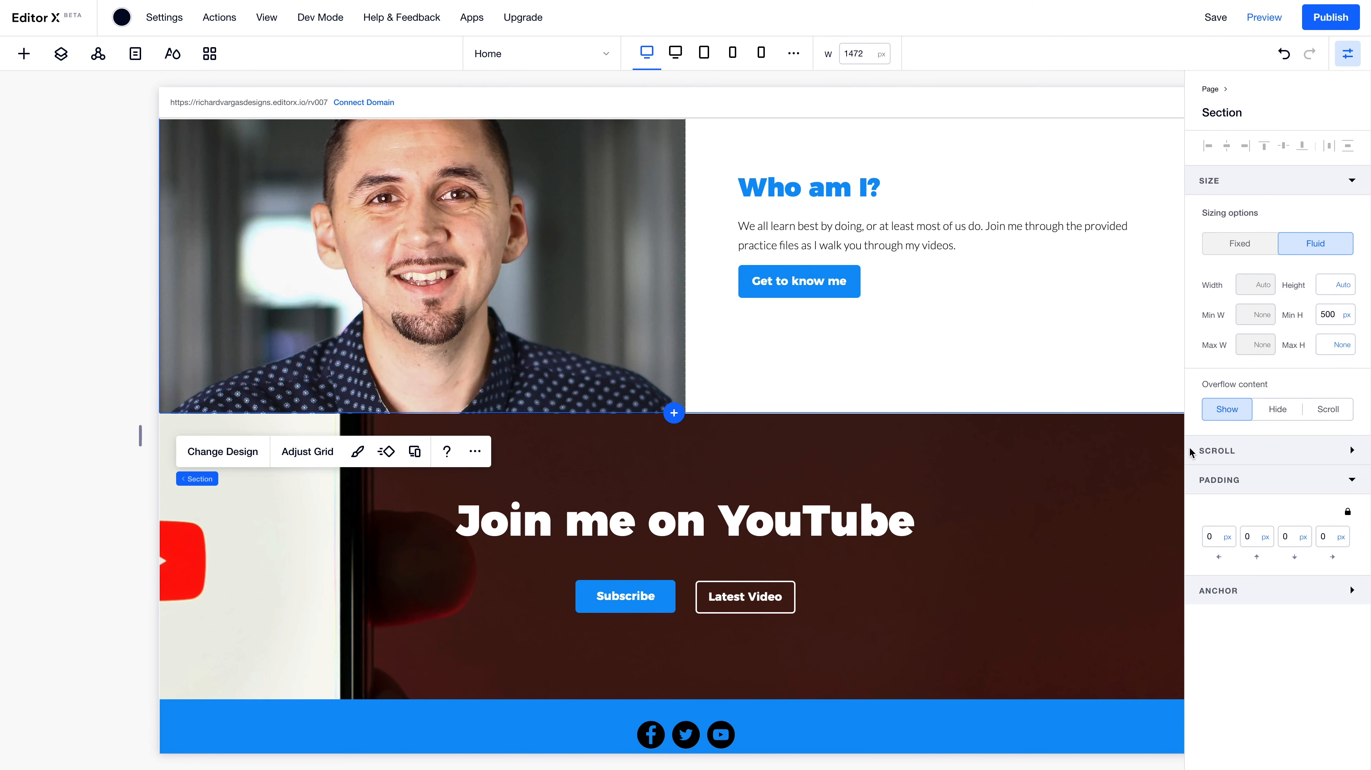
left_click(1348, 55)
Resize the page between about 1052 and 1146 px to check how the "Join me on YouTube" heading wraps
left_click_drag(1229, 433, 1086, 438)
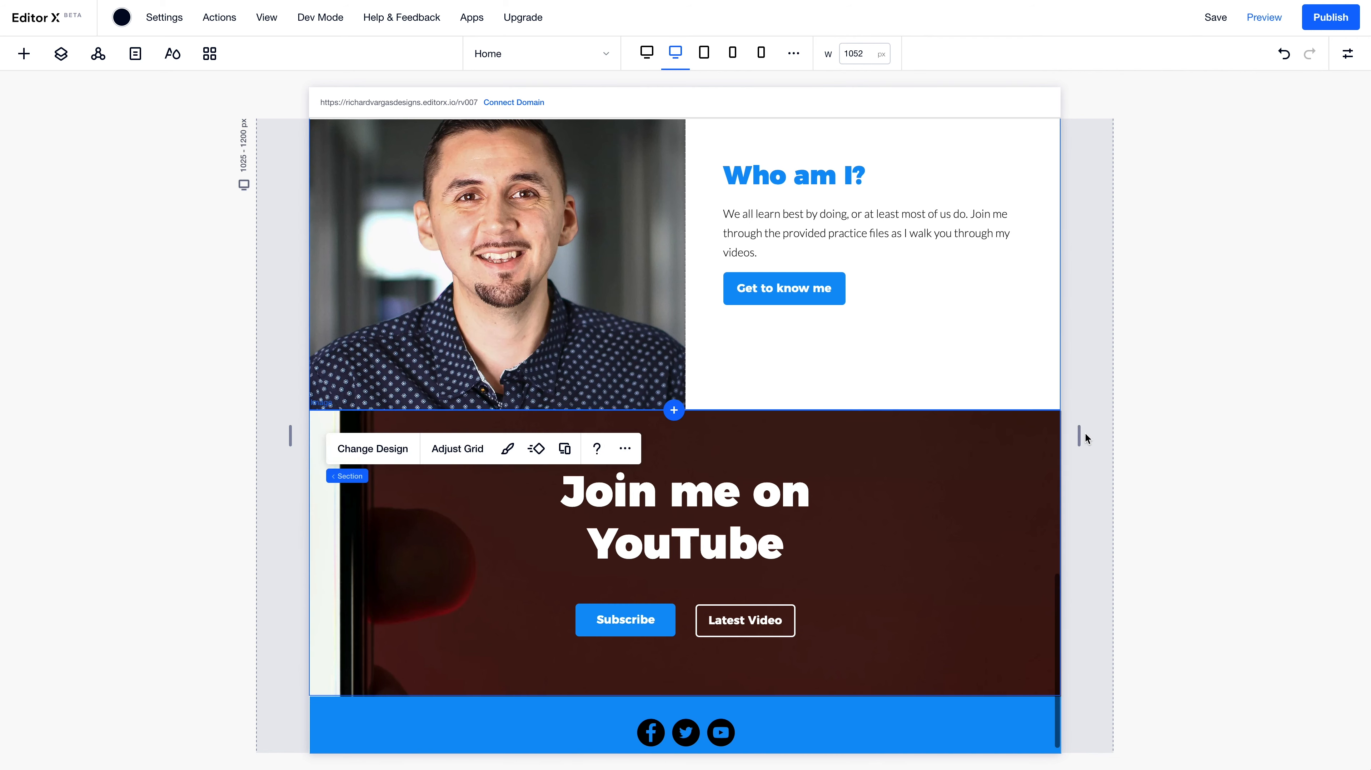
left_click(847, 538)
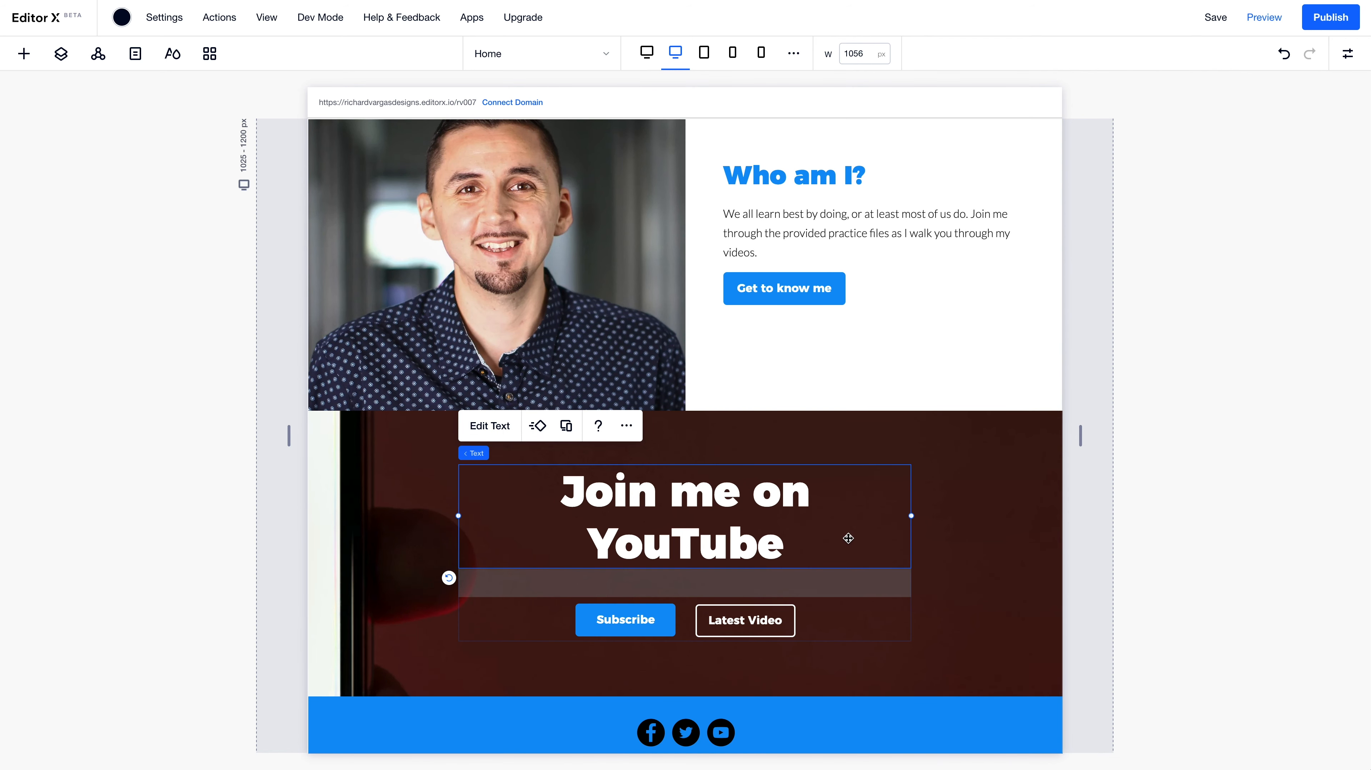
left_click_drag(1080, 438, 1112, 443)
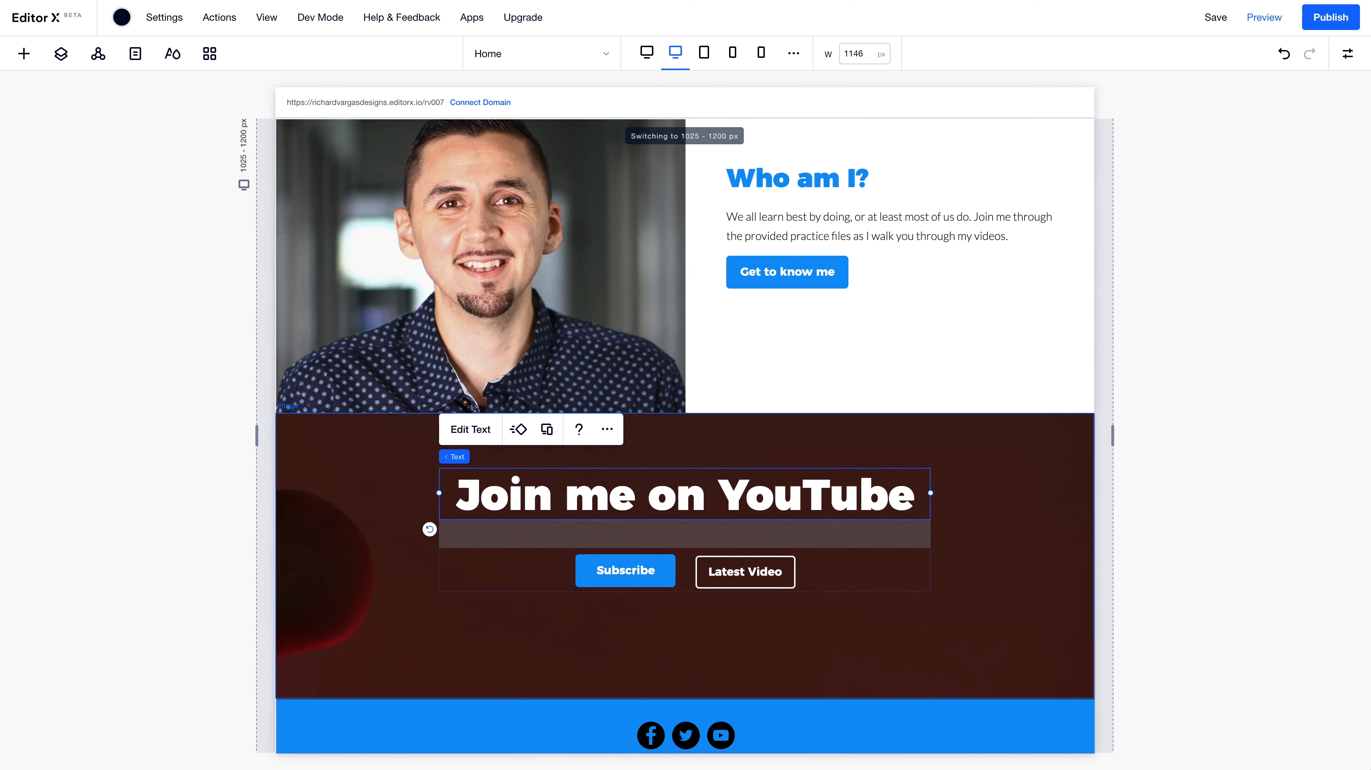
At the 1025–1200 px breakpoint, set the "Join me on YouTube" stack's width to 50%
left_click(678, 52)
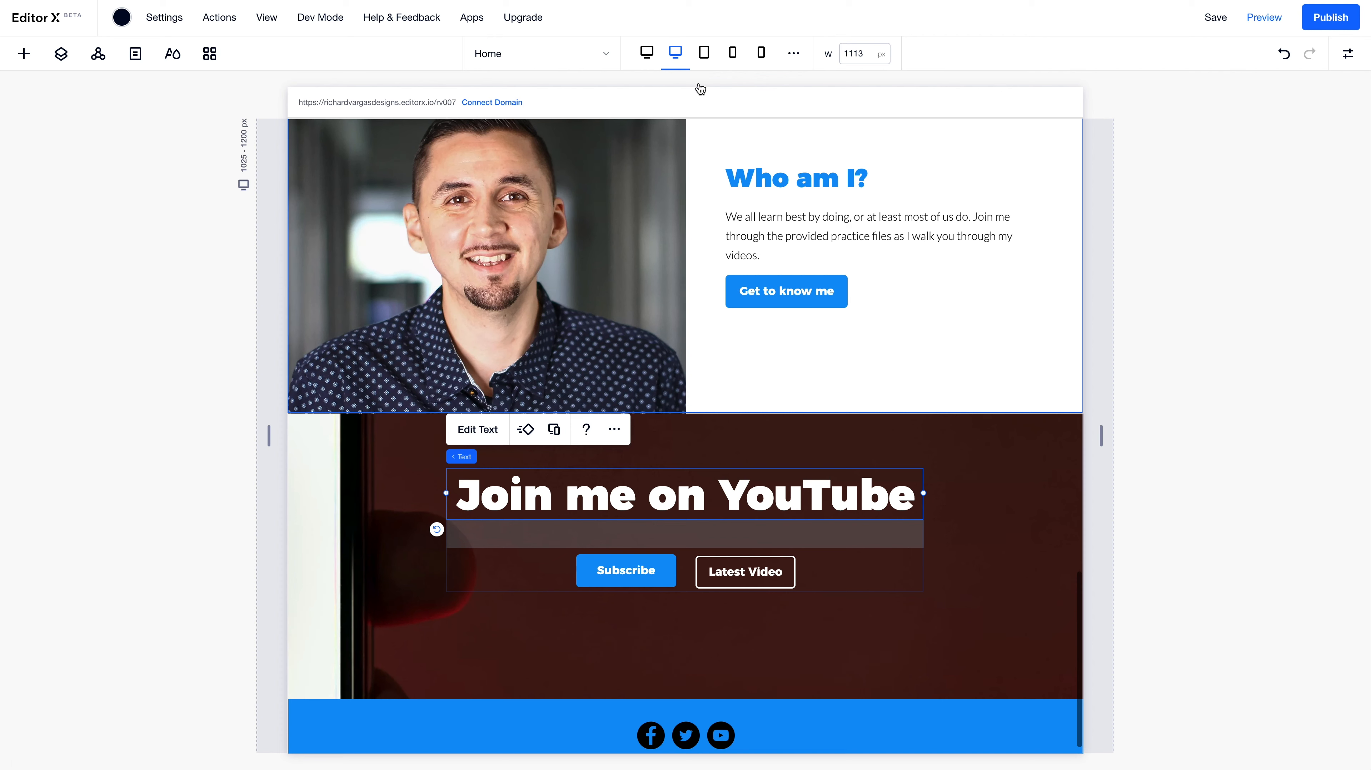
left_click(1346, 54)
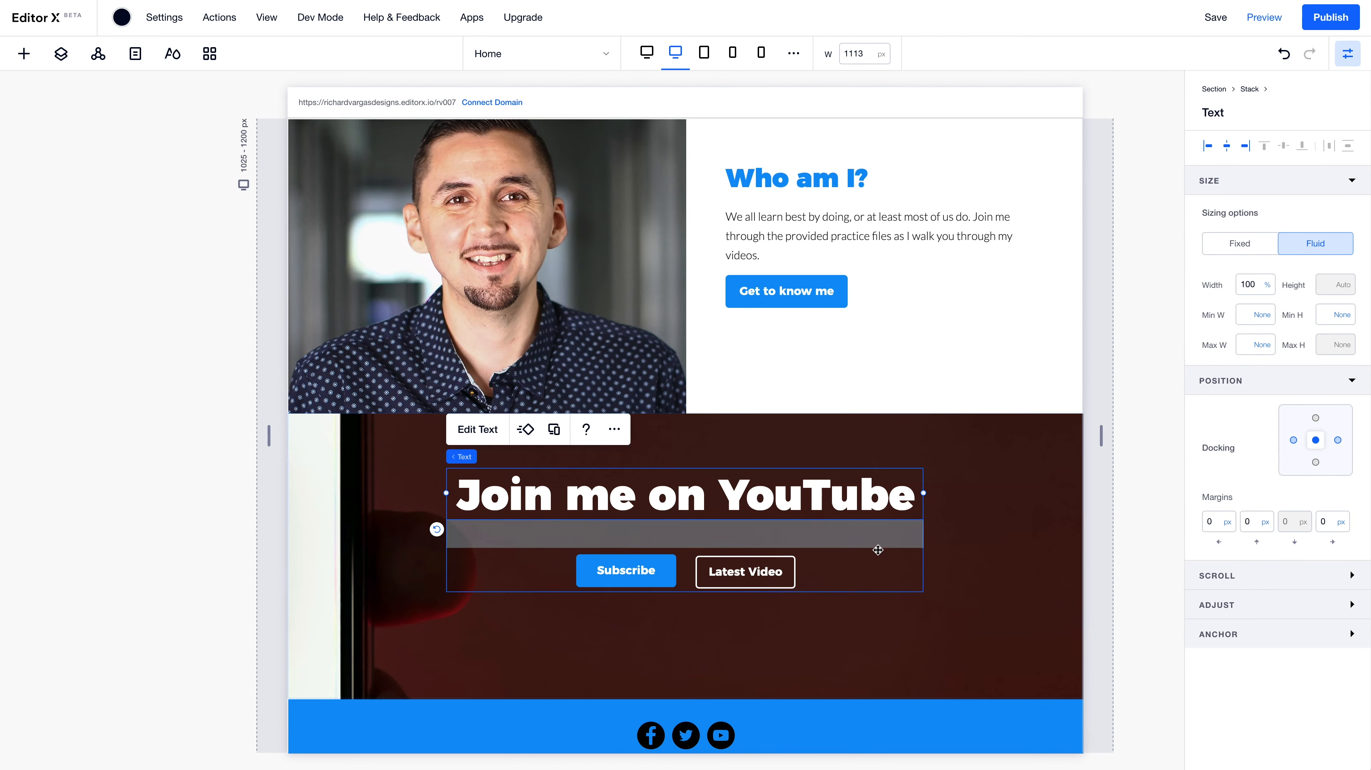
left_click(667, 542)
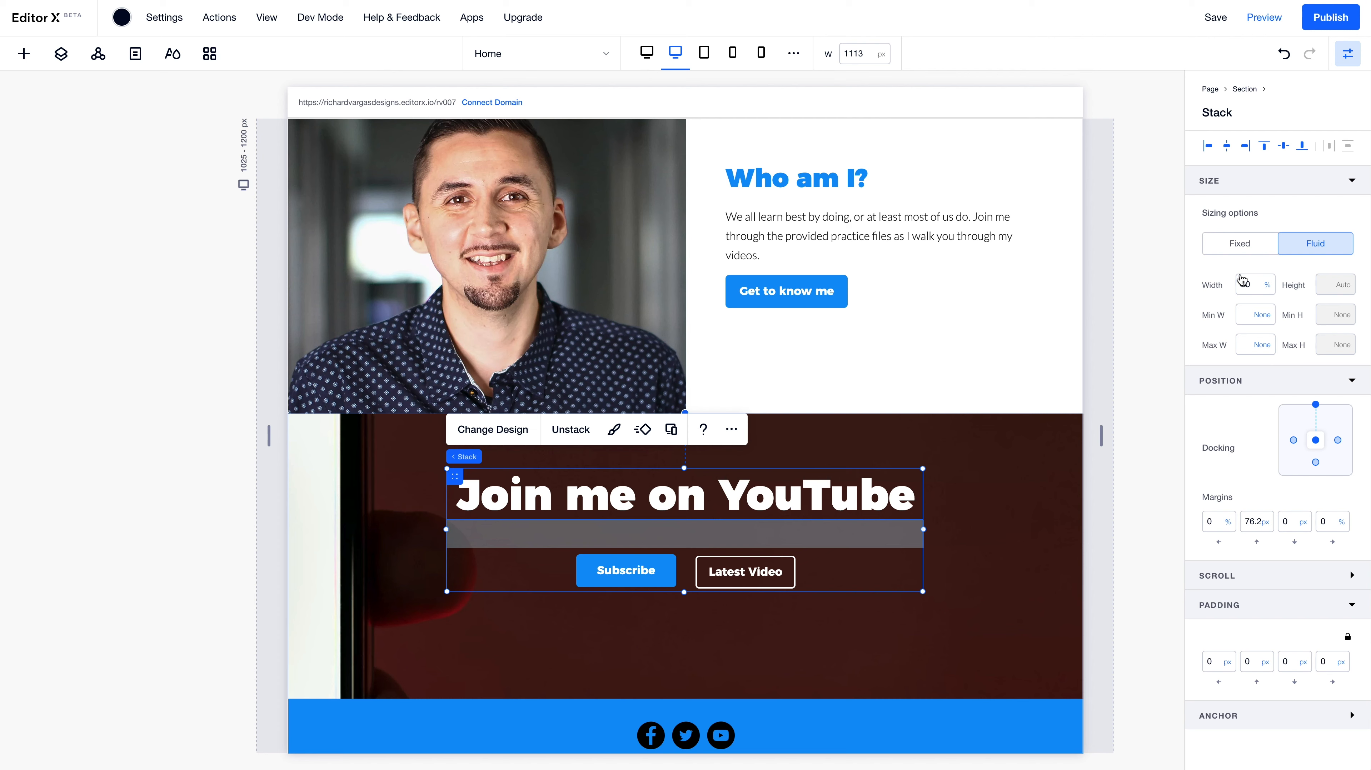
type("40")
key("Return")
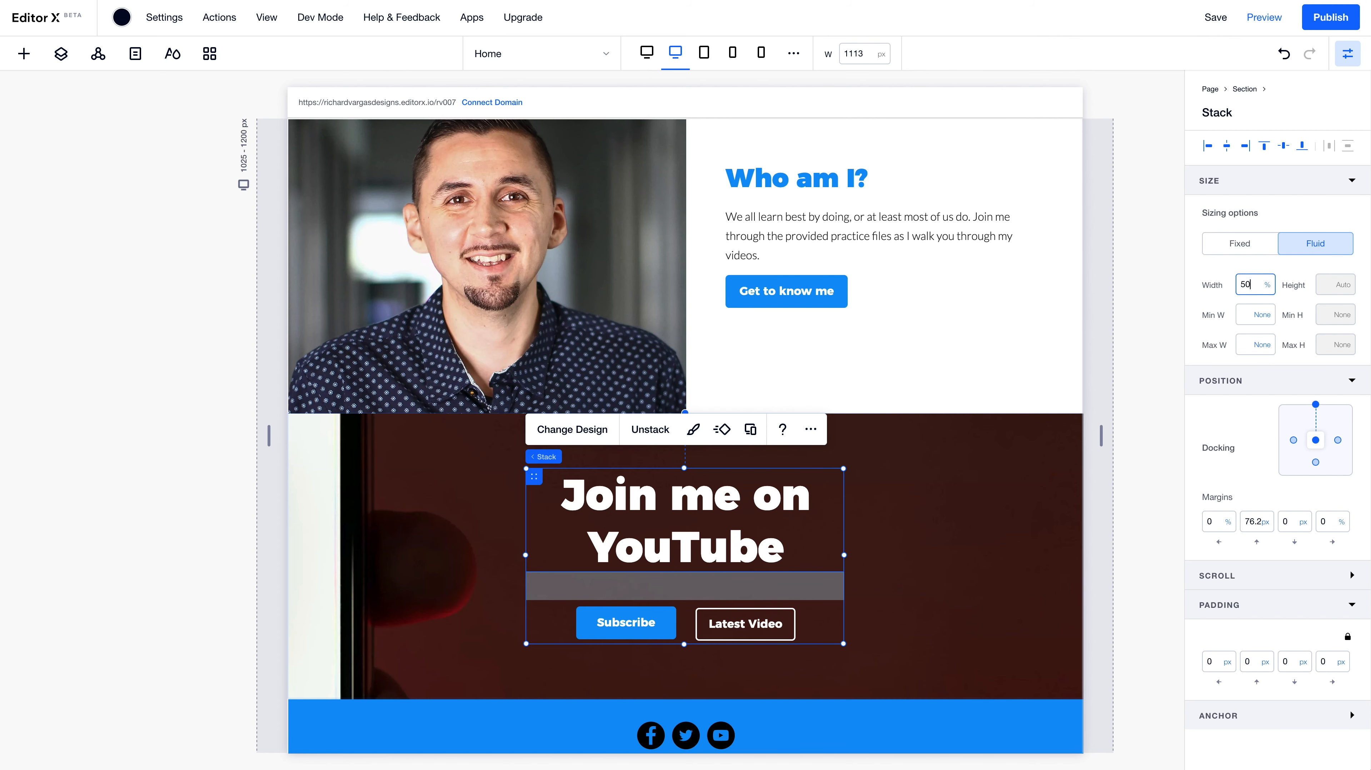
key("Return")
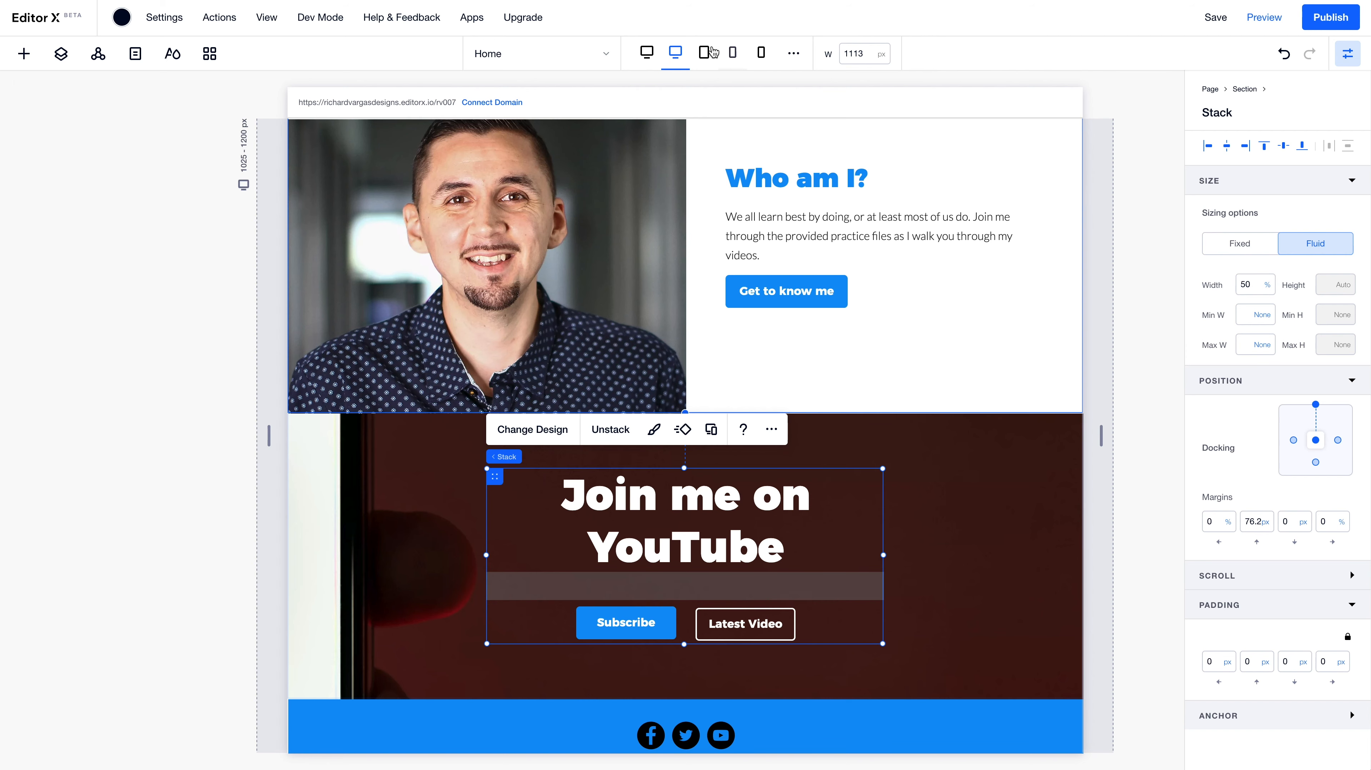
Narrow the page to 659 px and centre the "Join me on YouTube" stack vertically at the 376–768 px breakpoint
left_click_drag(1101, 434, 976, 442)
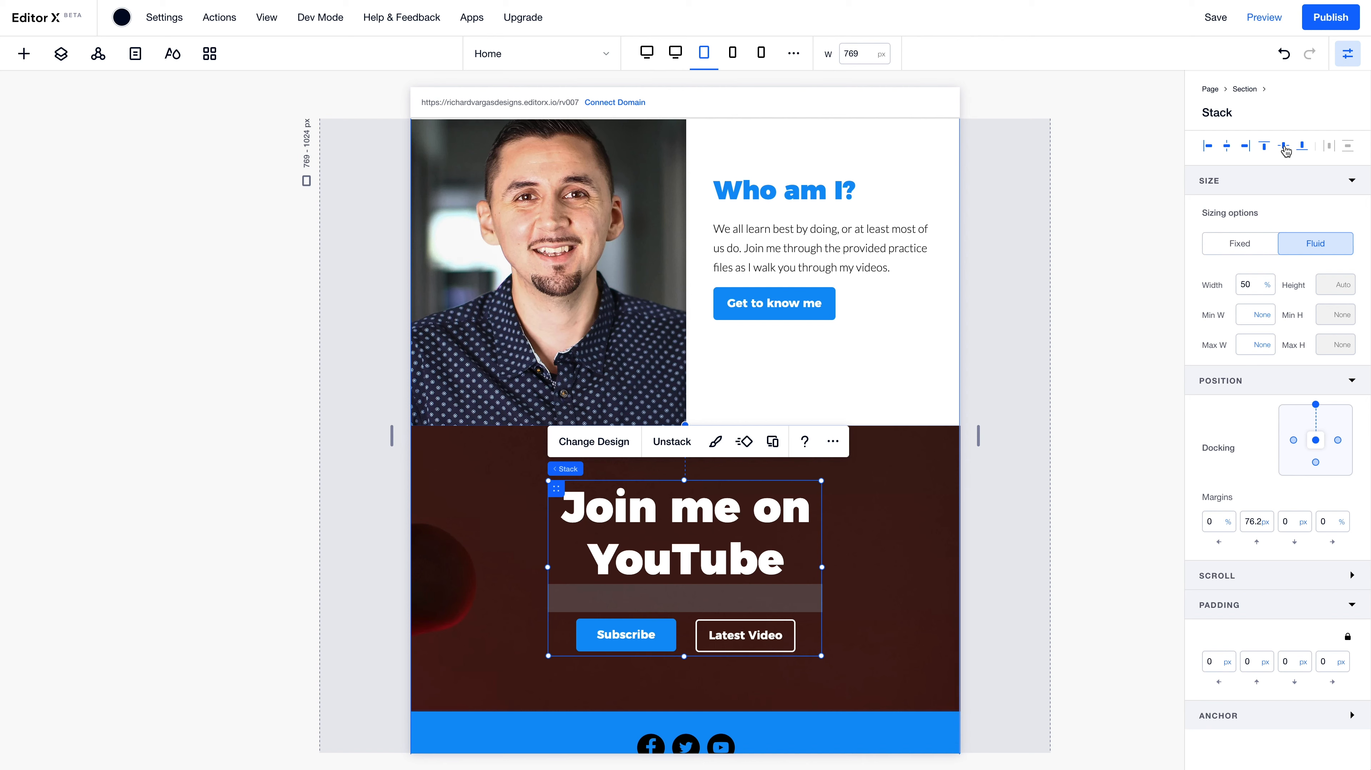
left_click(962, 437)
left_click_drag(979, 439, 940, 440)
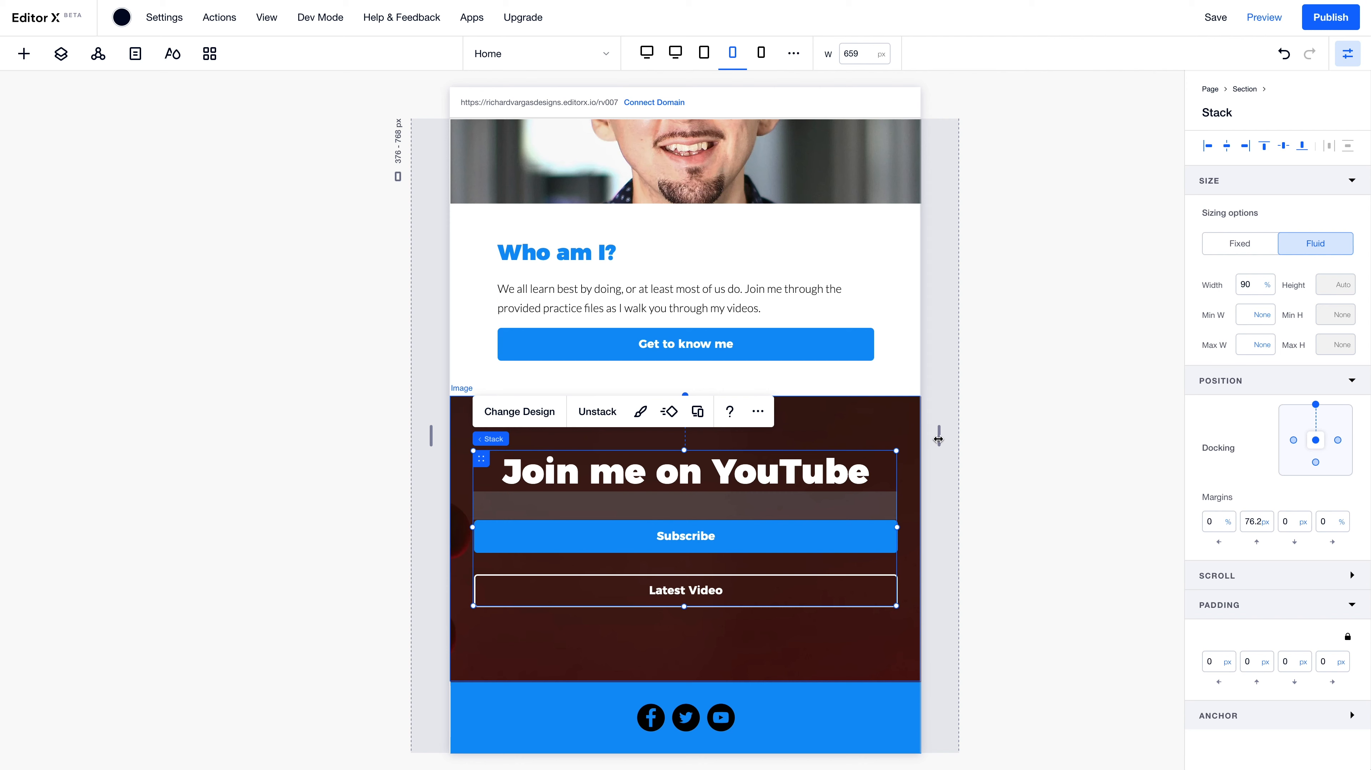
left_click(1283, 148)
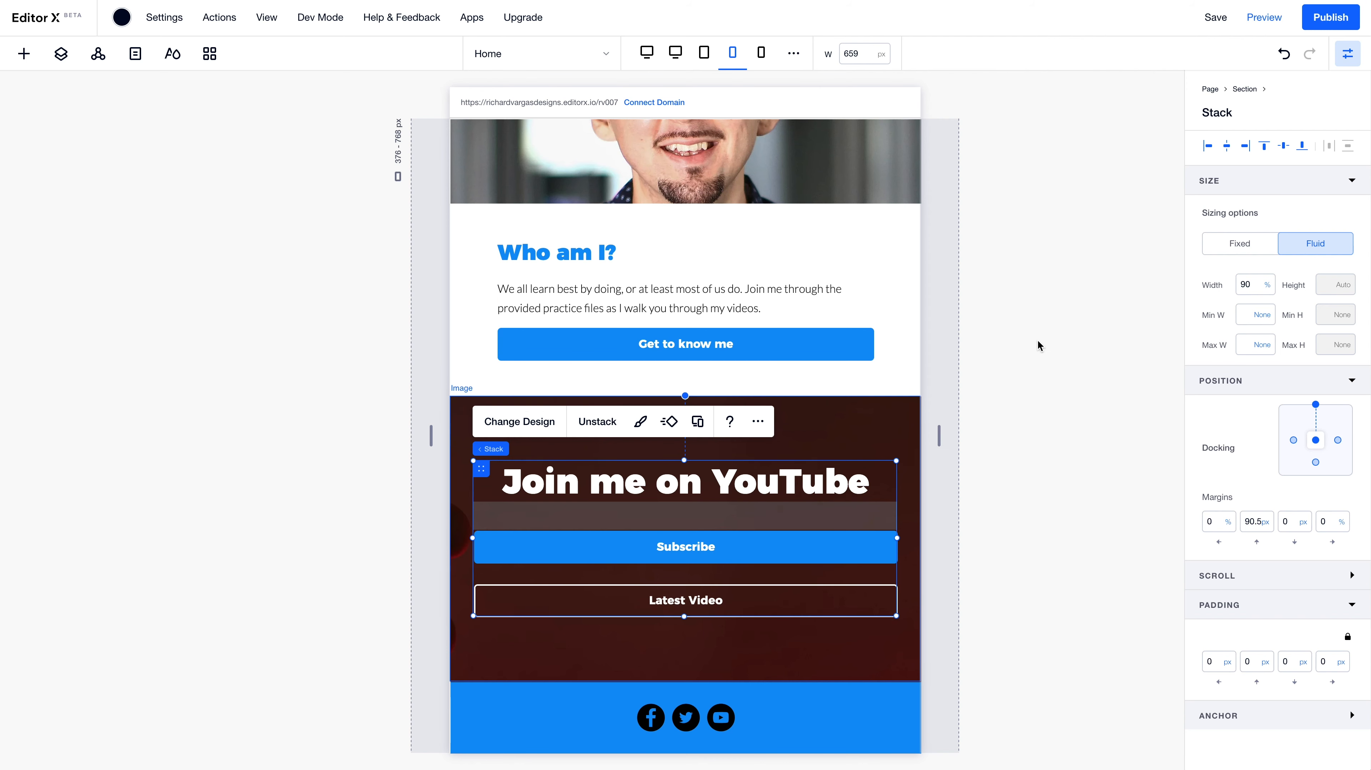
At the 376–768 px breakpoint, set the "Join me on YouTube" stack's width to 75% and centre it vertically again
mouse_move(940, 436)
left_mouse_down()
mouse_move(894, 437)
mouse_move(944, 442)
mouse_move(893, 443)
mouse_move(921, 440)
left_mouse_up()
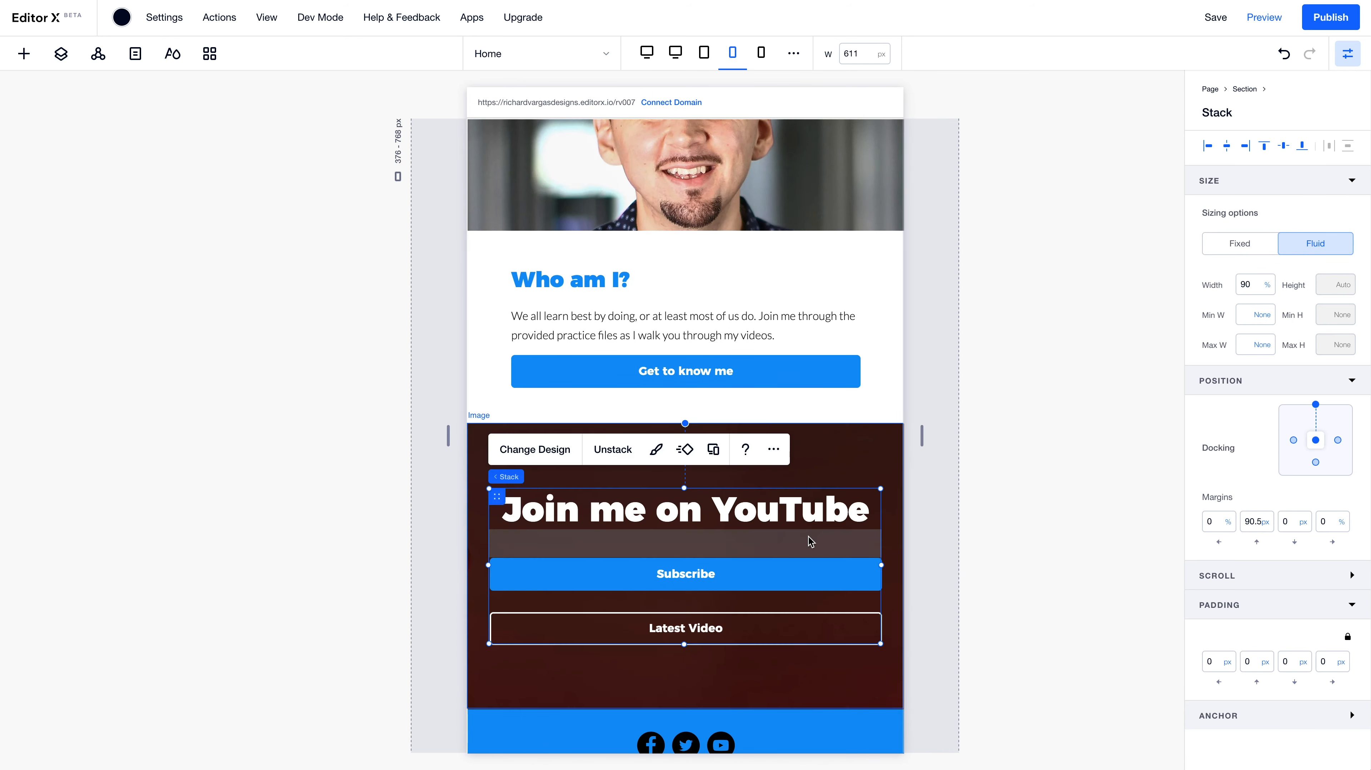
left_click(839, 515)
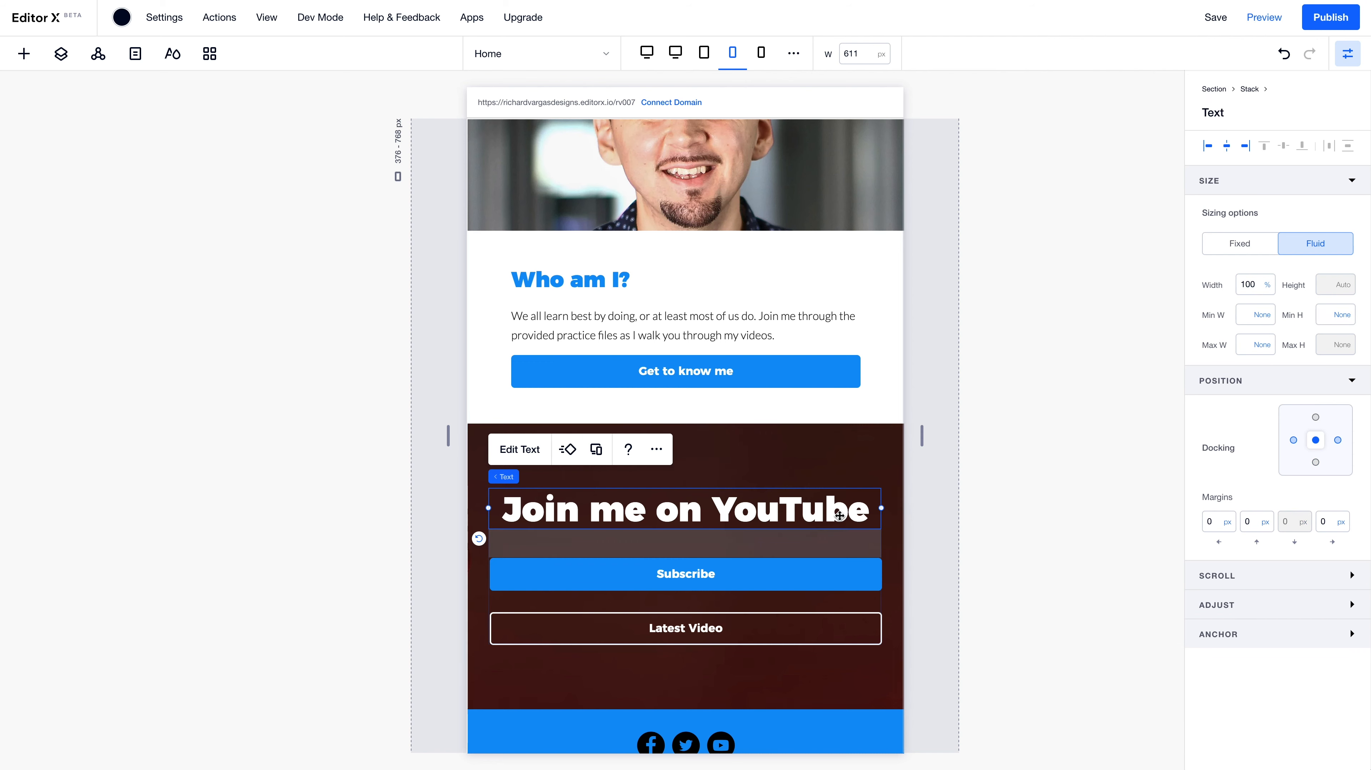
left_click(851, 540)
mouse_move(926, 443)
left_mouse_down()
mouse_move(894, 446)
mouse_move(931, 453)
left_mouse_up()
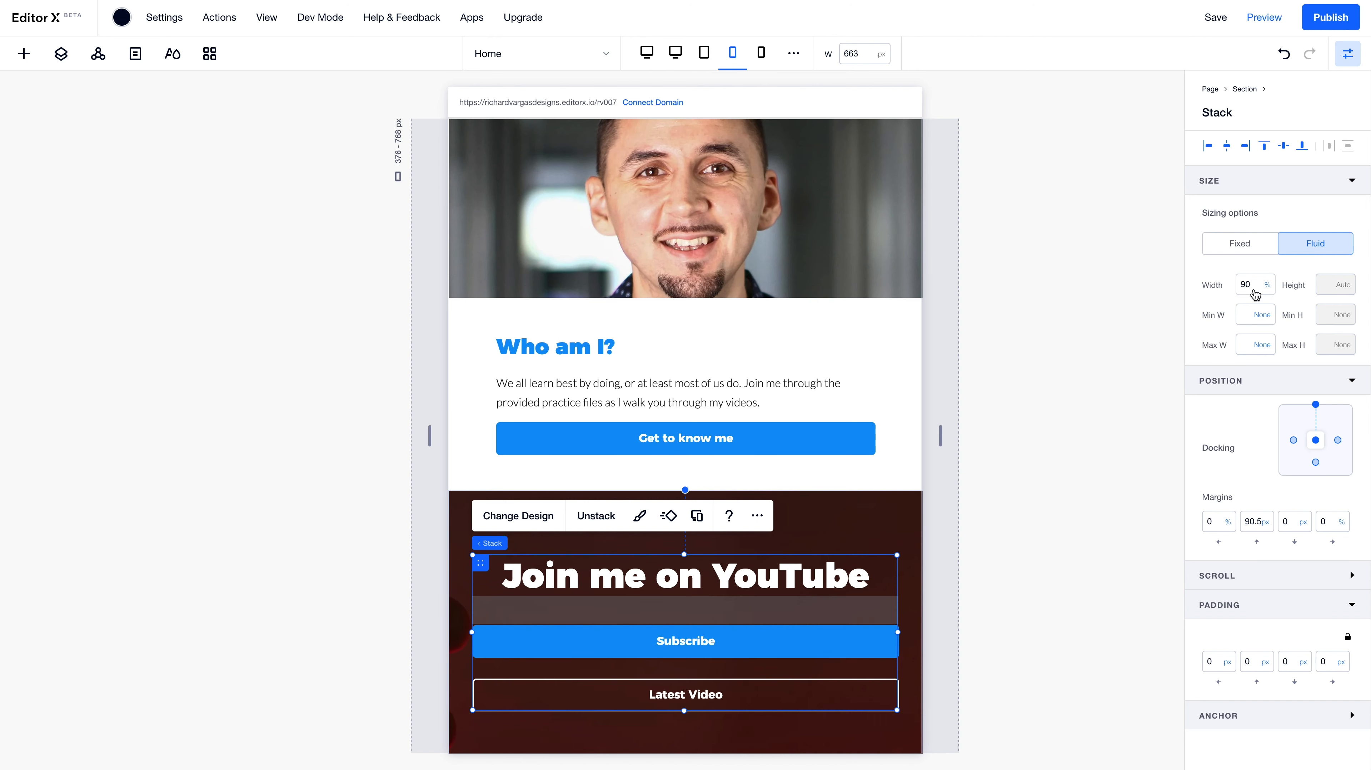
type("80")
key("Return")
type("75")
key("Return")
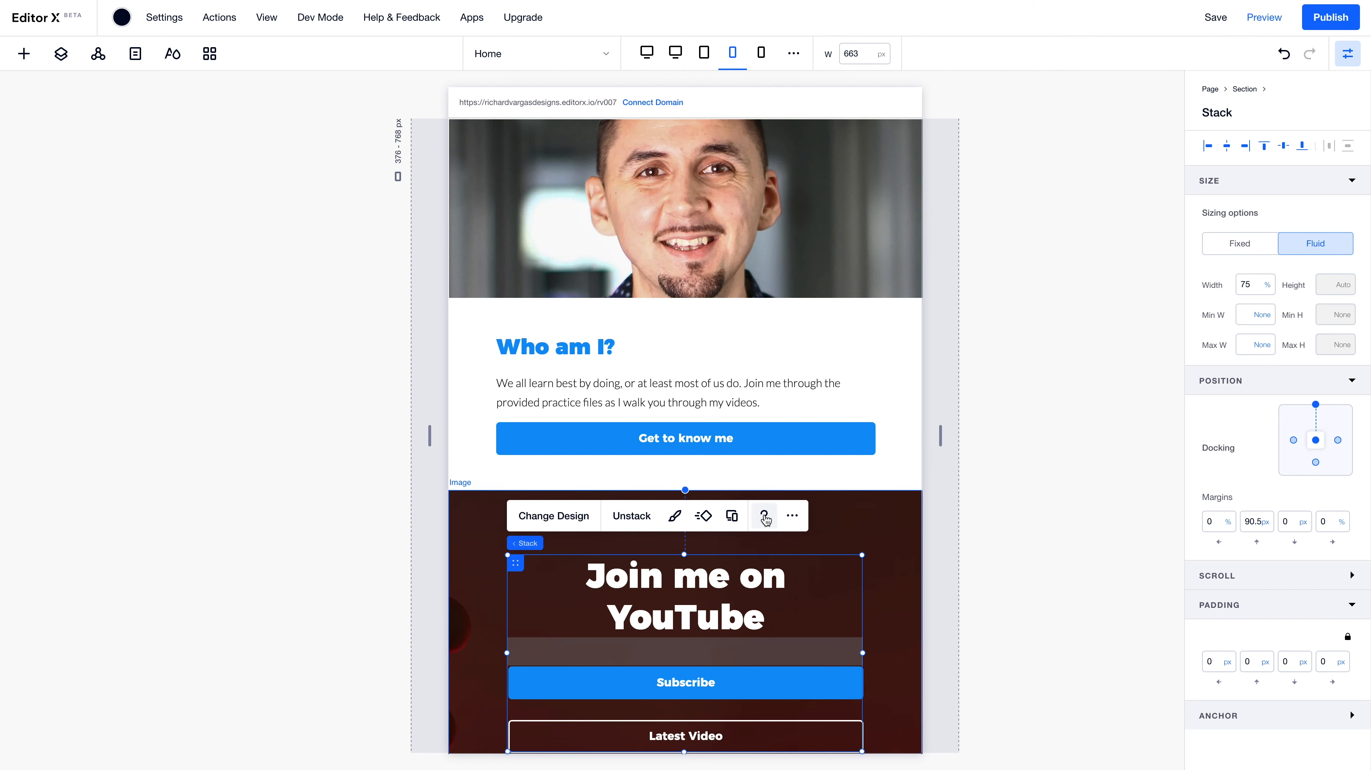
left_click(1285, 149)
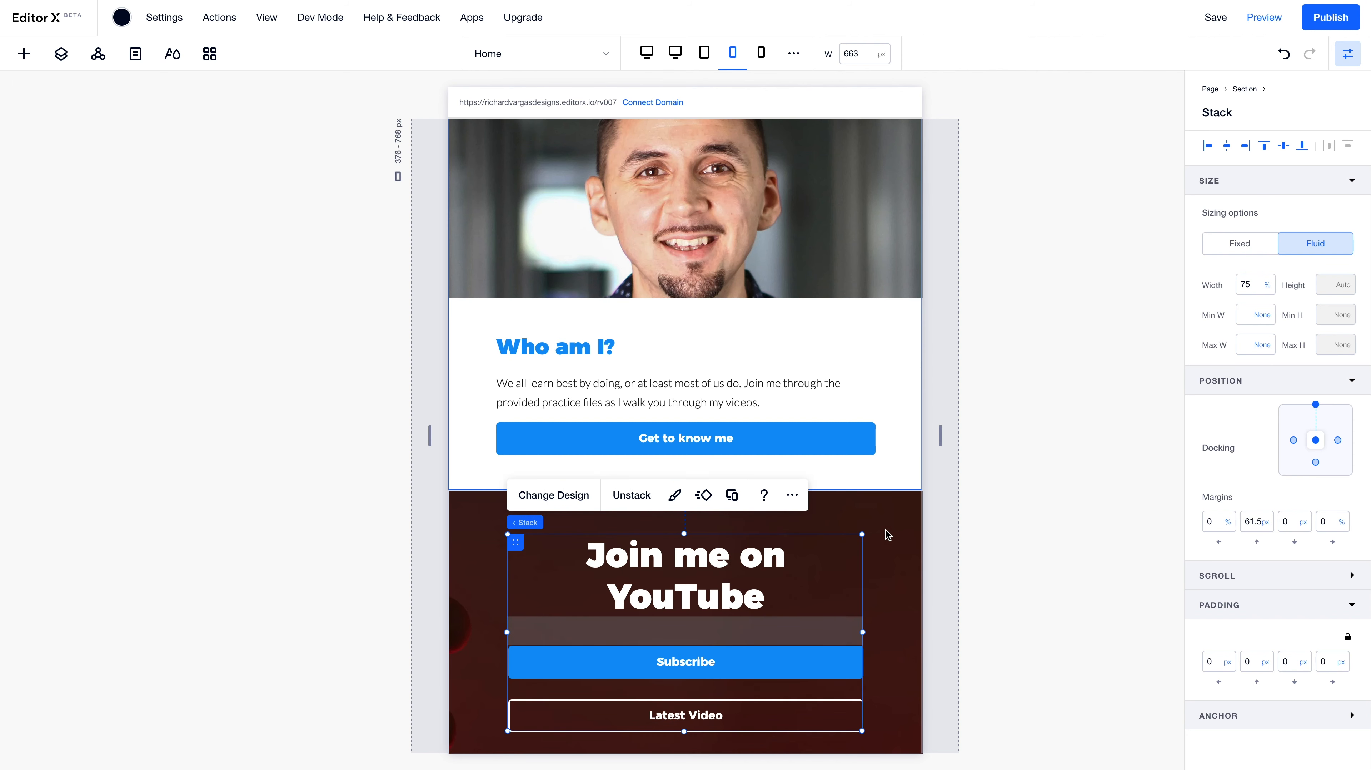
Check the page layout at widths from 769 px down to 348 px, ending at the 320–375 px breakpoint
mouse_move(938, 437)
left_mouse_down()
mouse_move(1012, 444)
mouse_move(960, 442)
left_mouse_up()
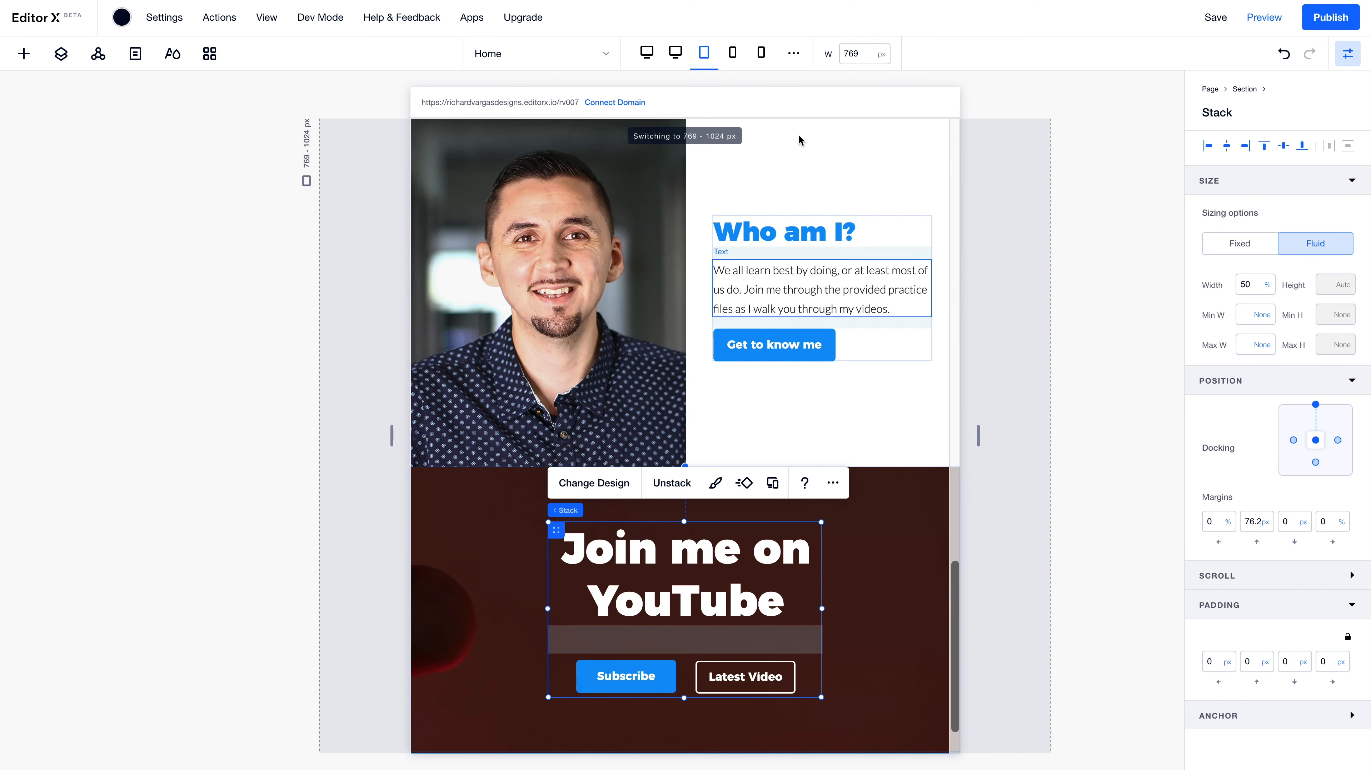
left_click(740, 65)
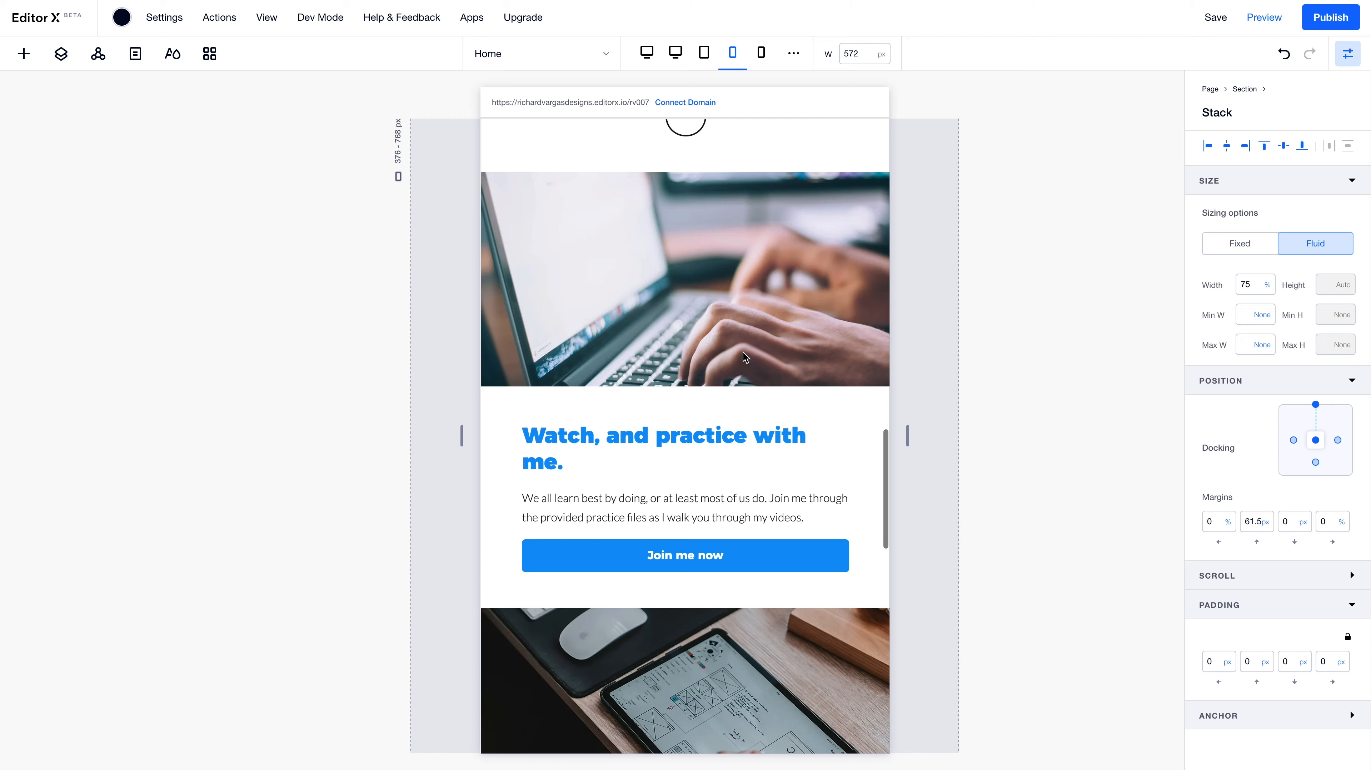
left_click_drag(905, 441, 820, 444)
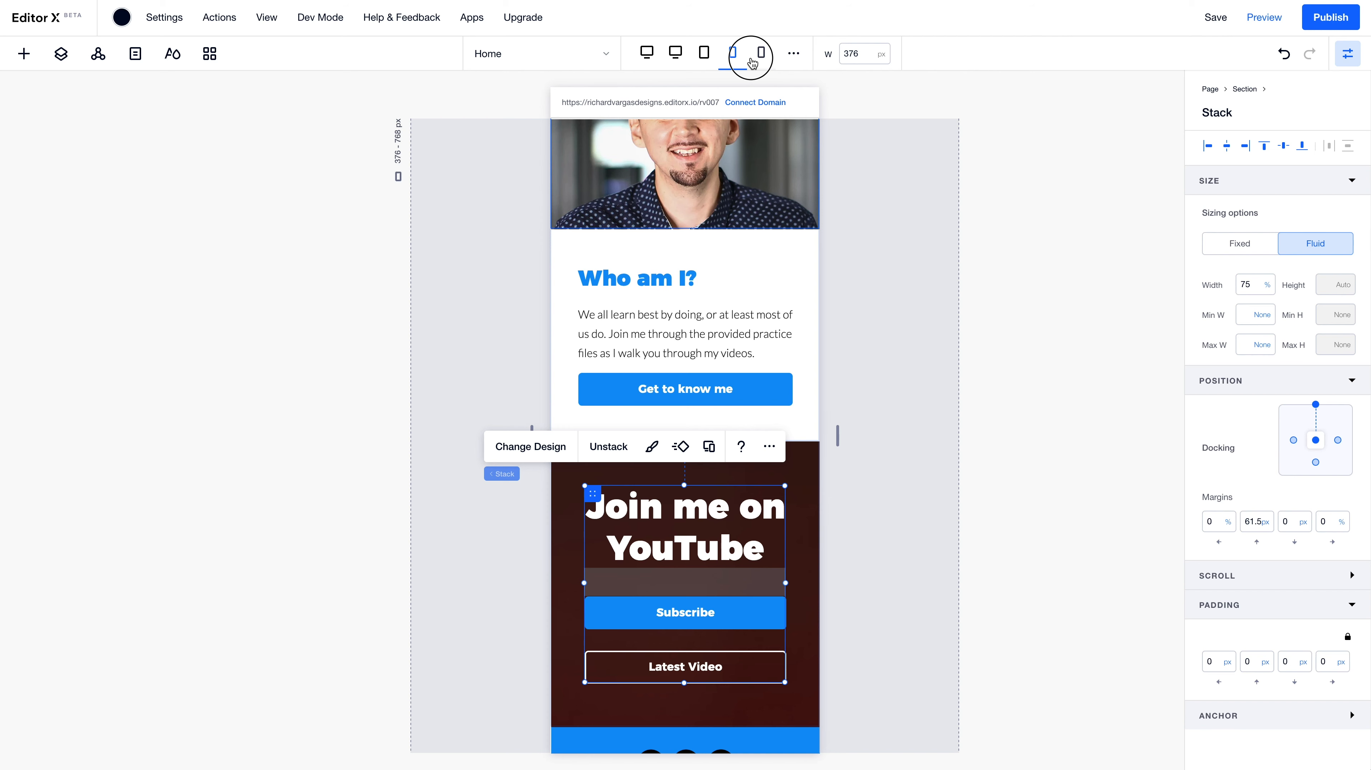
left_click(753, 63)
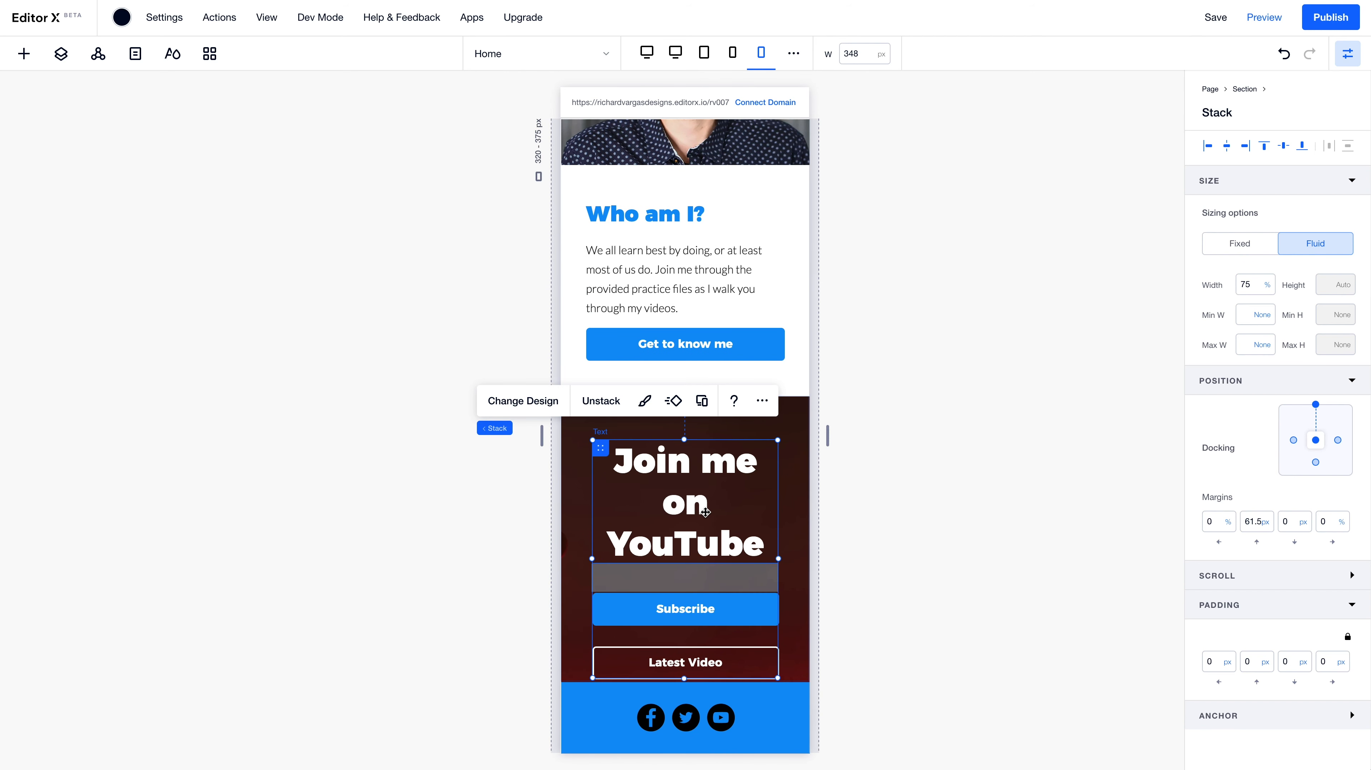
Inspect the text settings of the "Join me on YouTube" heading and compare it with the "Easily learn web design." heading
left_click(705, 495)
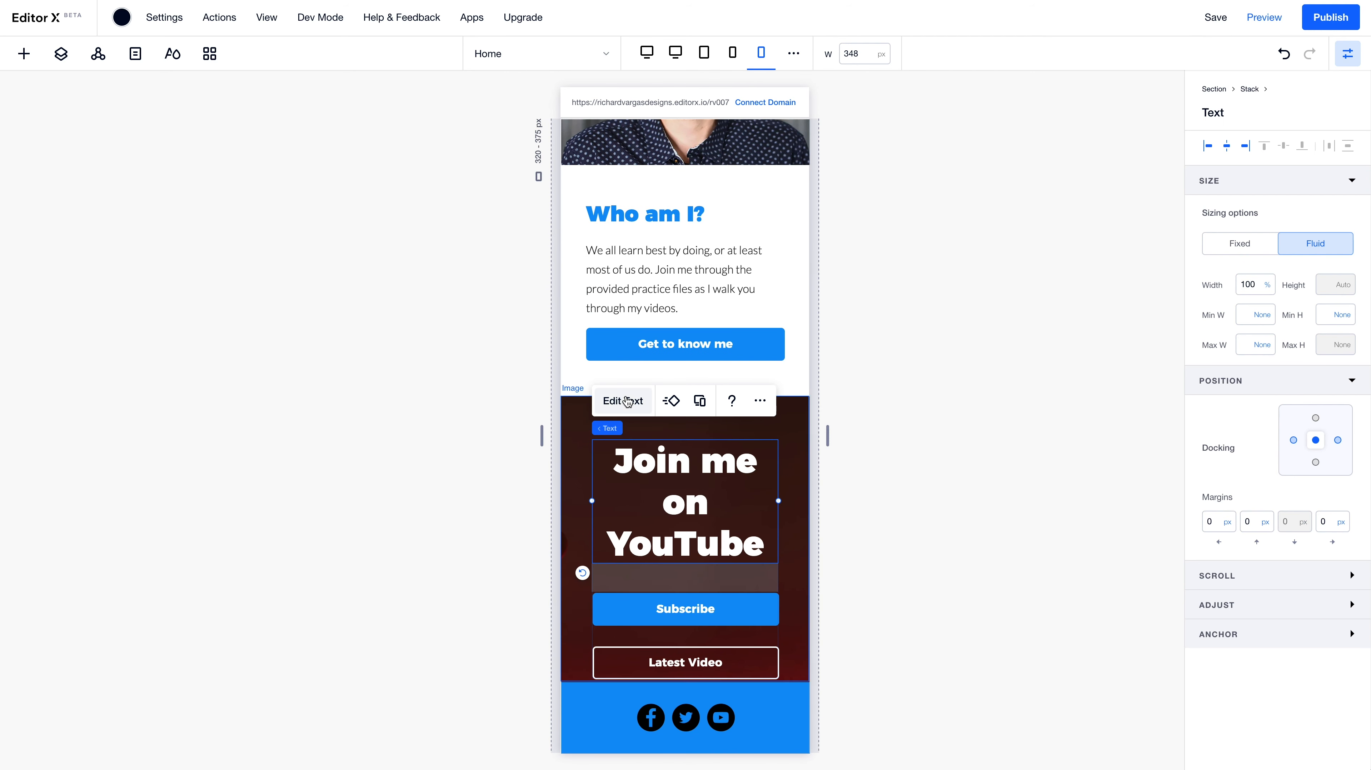
left_click(623, 400)
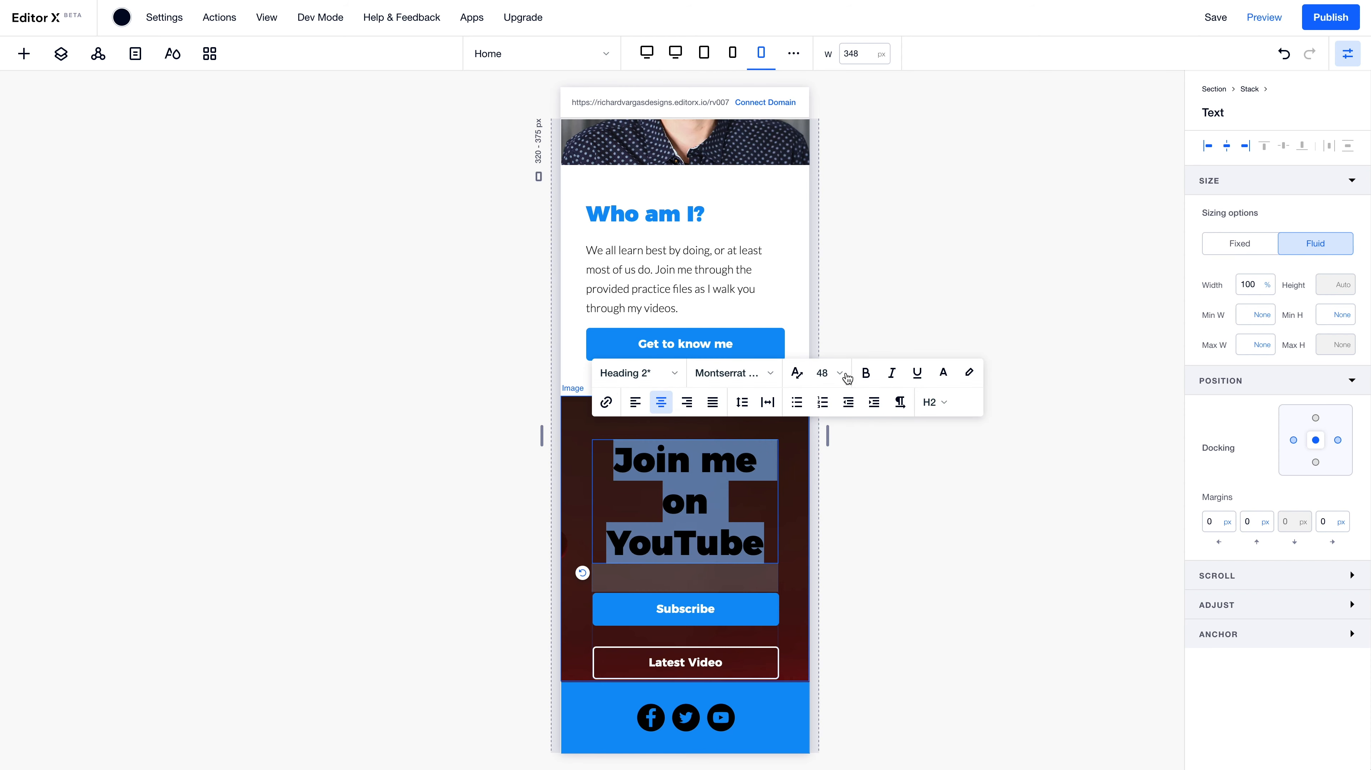
left_click(857, 306)
scroll(711, 335, "up", 15)
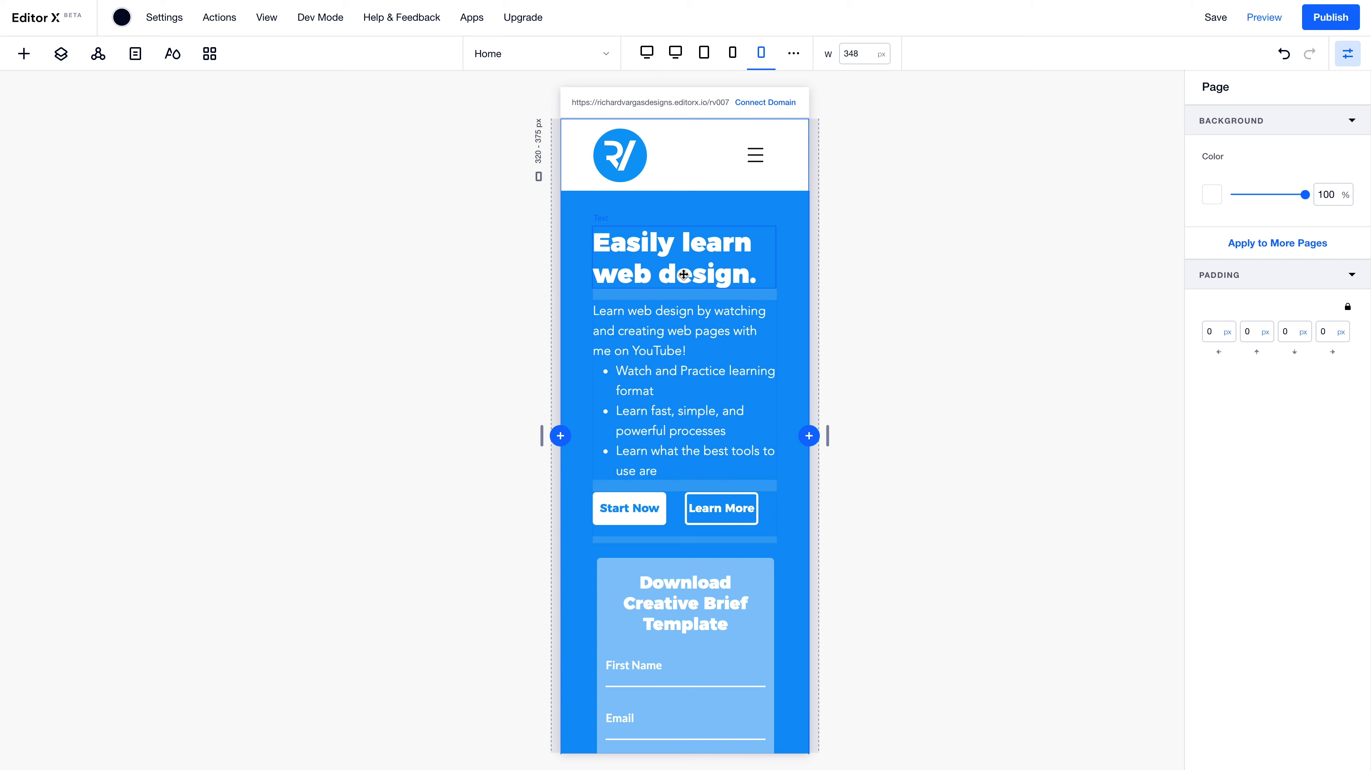
double_click(679, 272)
scroll(752, 365, "down", 15)
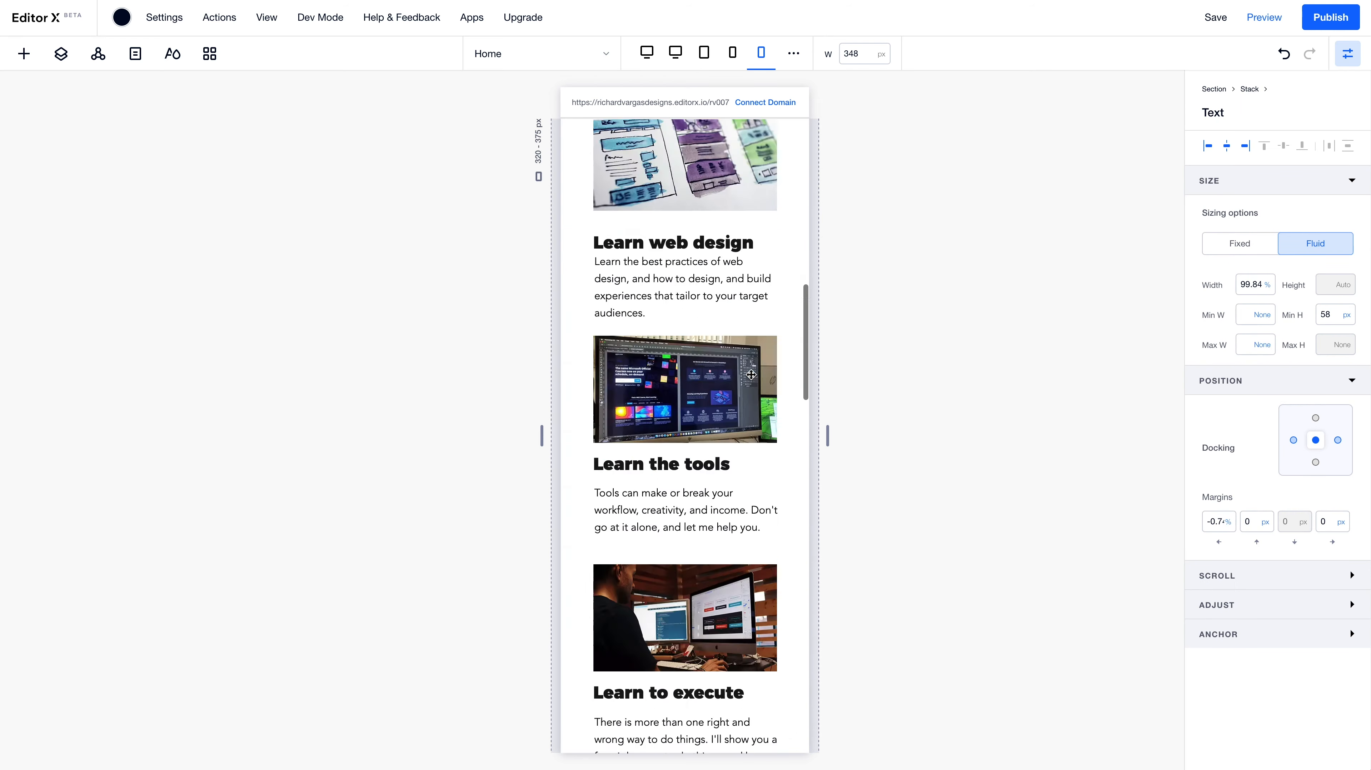
At the 320–375 px breakpoint, set the "Join me on YouTube" heading's font size to 36
left_click(704, 510)
double_click(704, 511)
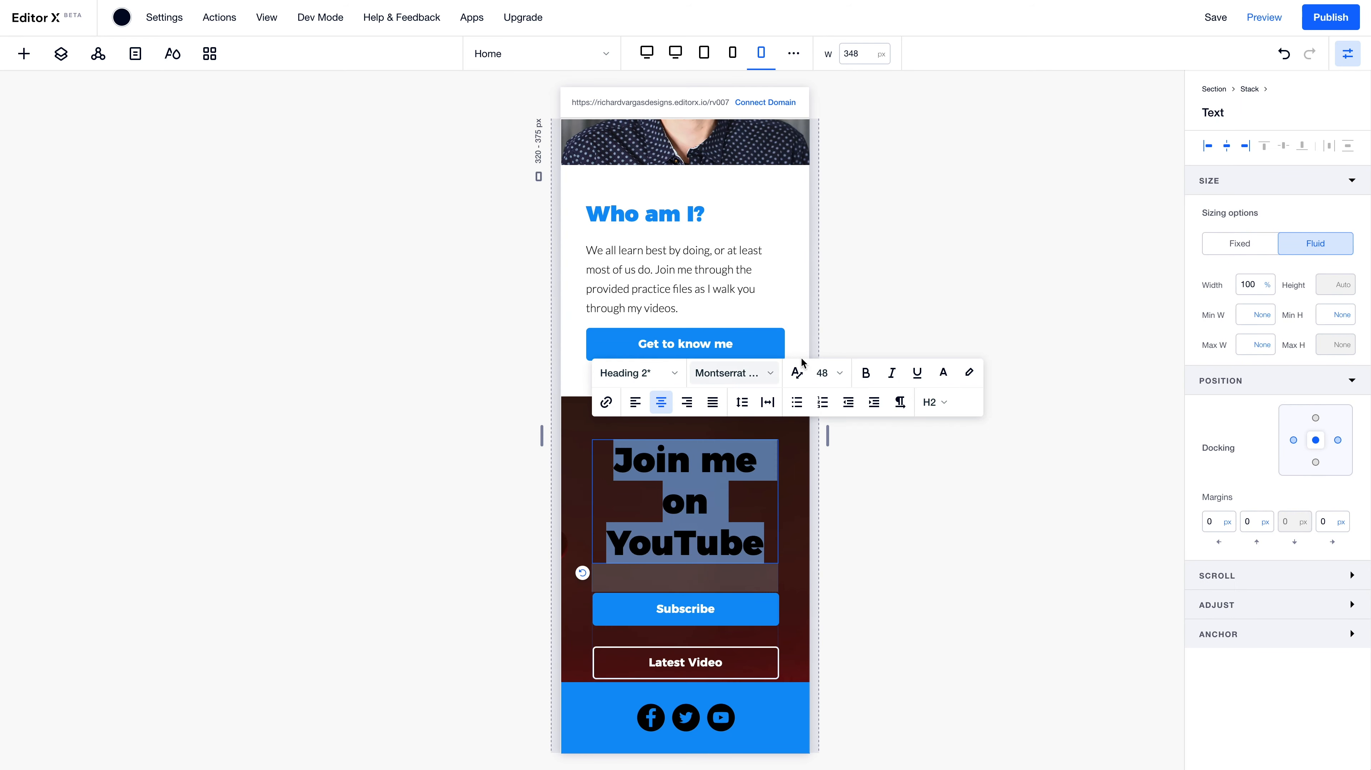
left_click(838, 373)
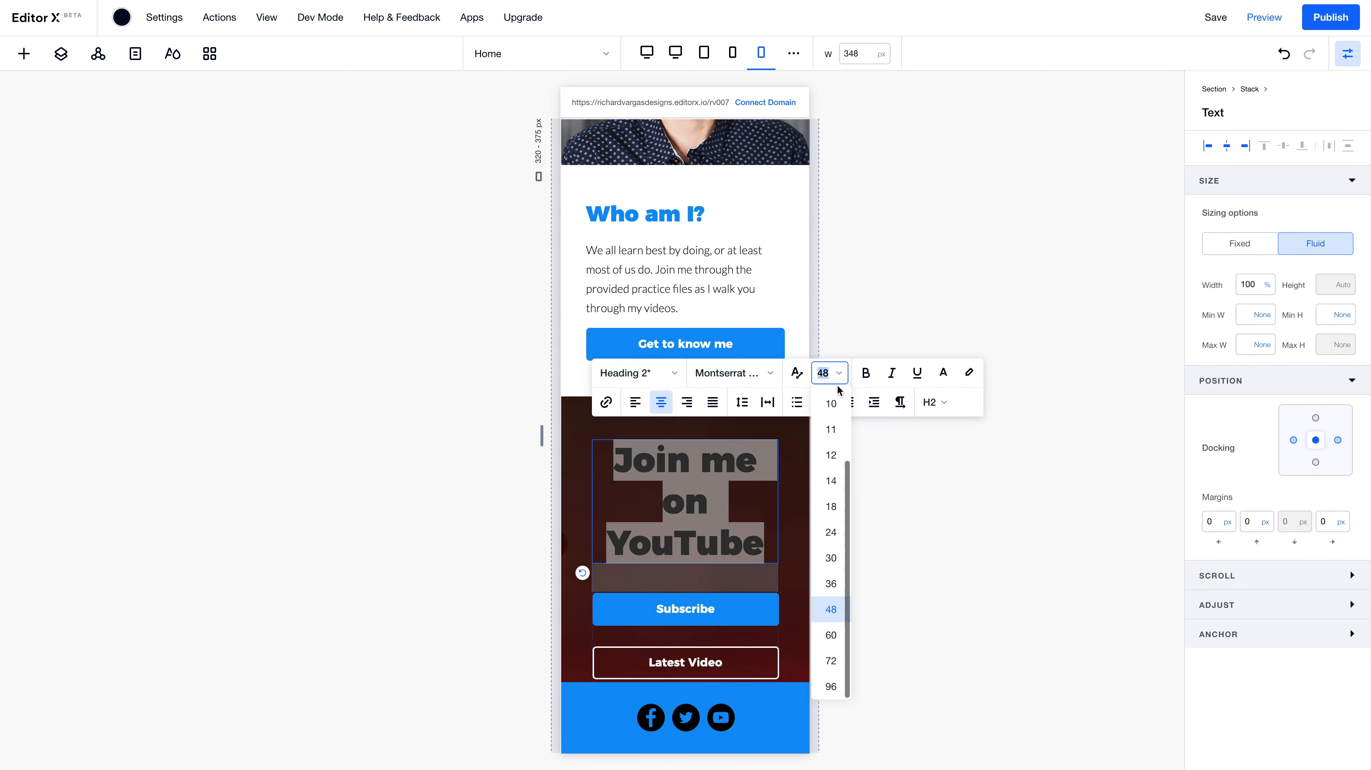
left_click(831, 586)
left_click(840, 544)
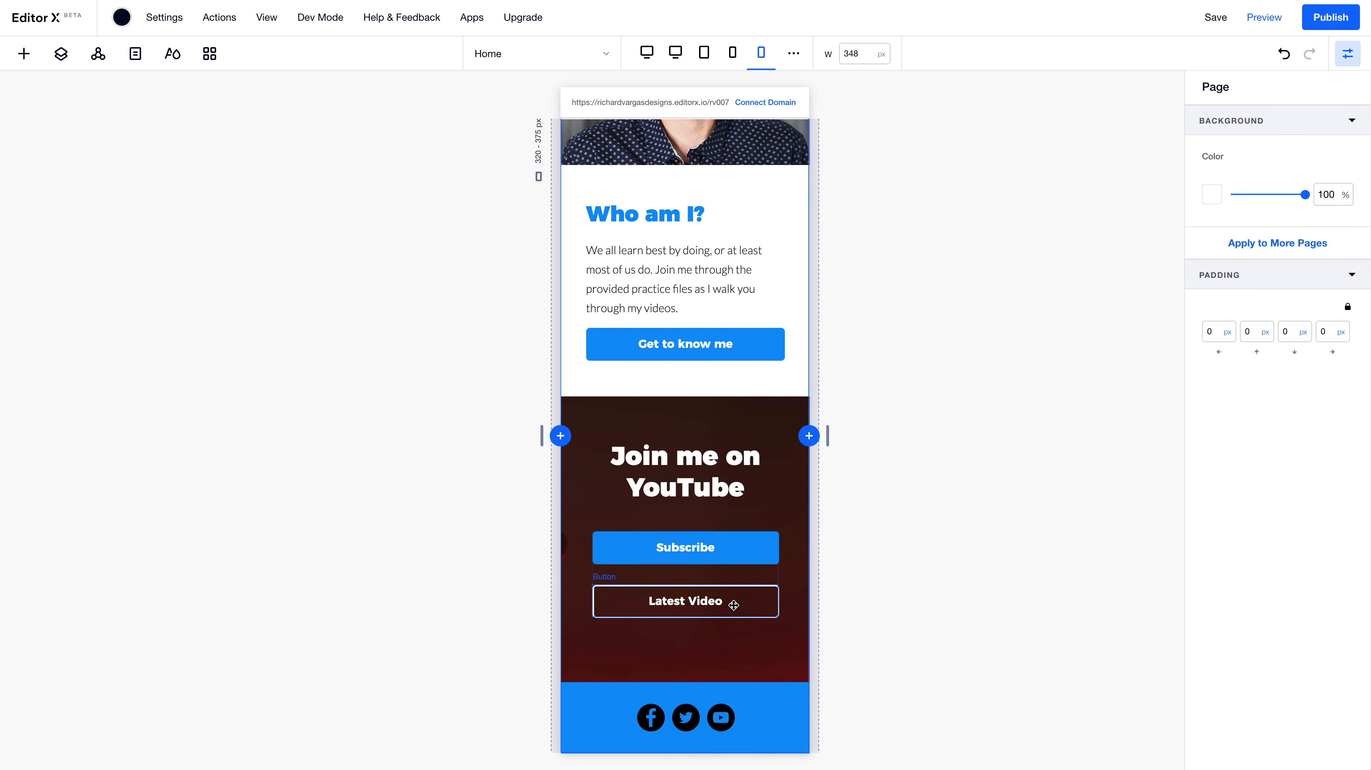
Centre the "Join me on YouTube" stack vertically in its section at the 320–375 px breakpoint
left_click(734, 605)
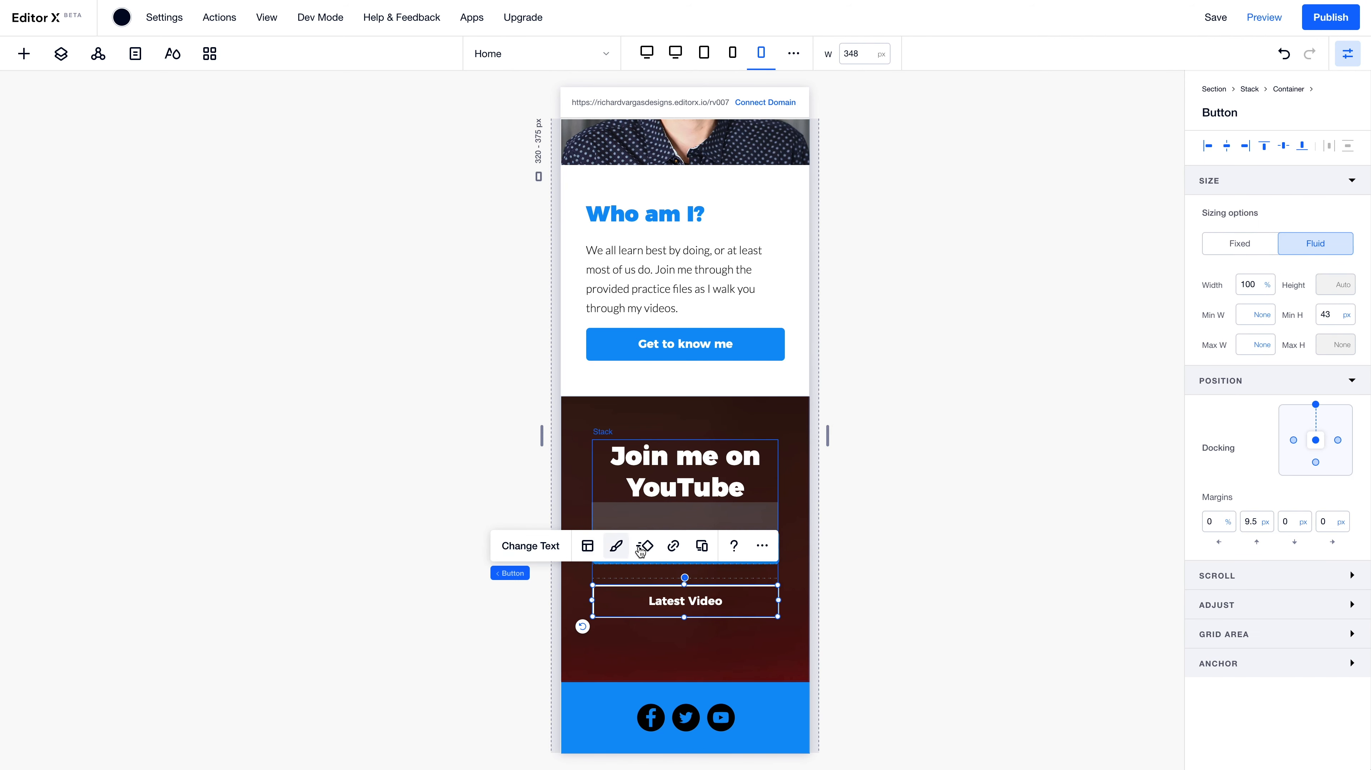
left_click(615, 452)
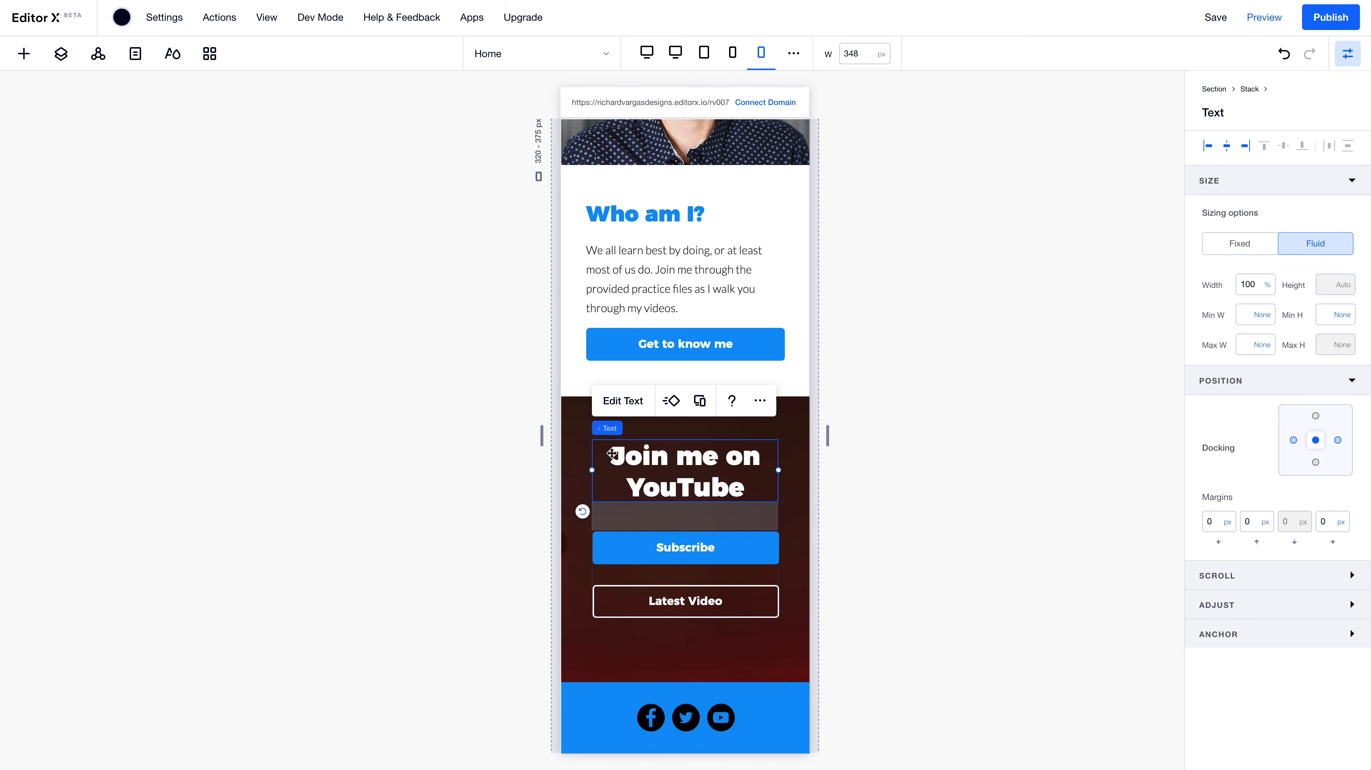
left_click(645, 429)
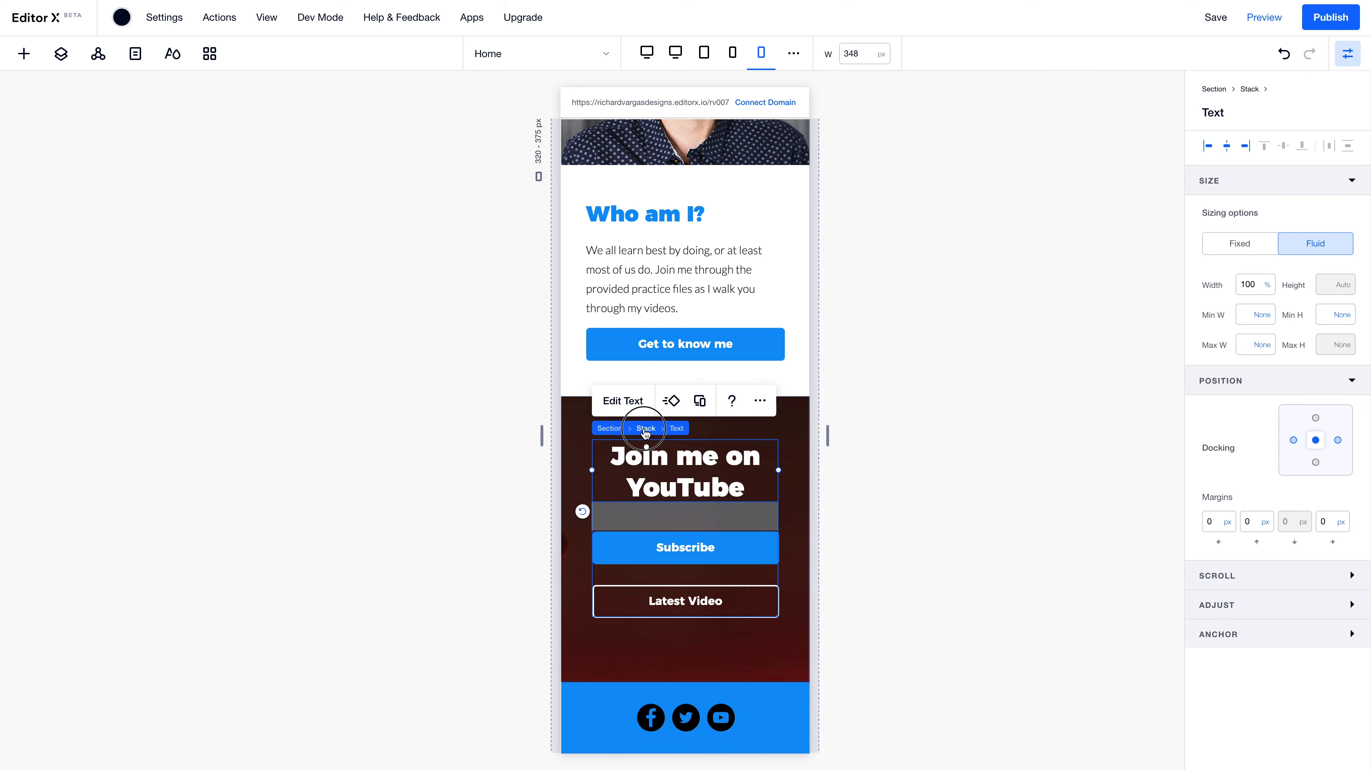
left_click(1285, 147)
Widen the page through 768 px and beyond to check the "Join me on YouTube" section at the larger breakpoints
left_click_drag(827, 435, 976, 438)
scroll(931, 556, "down", 1)
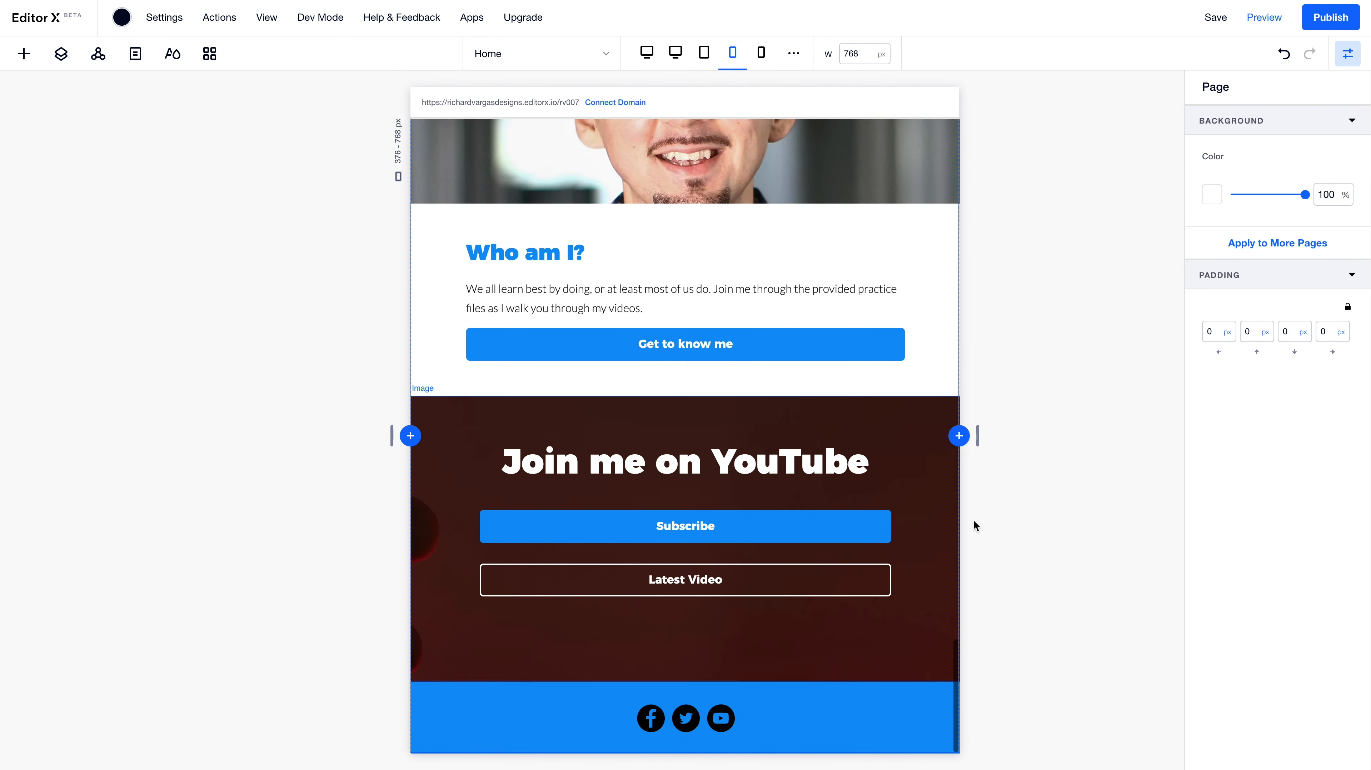
left_click_drag(980, 442, 1119, 447)
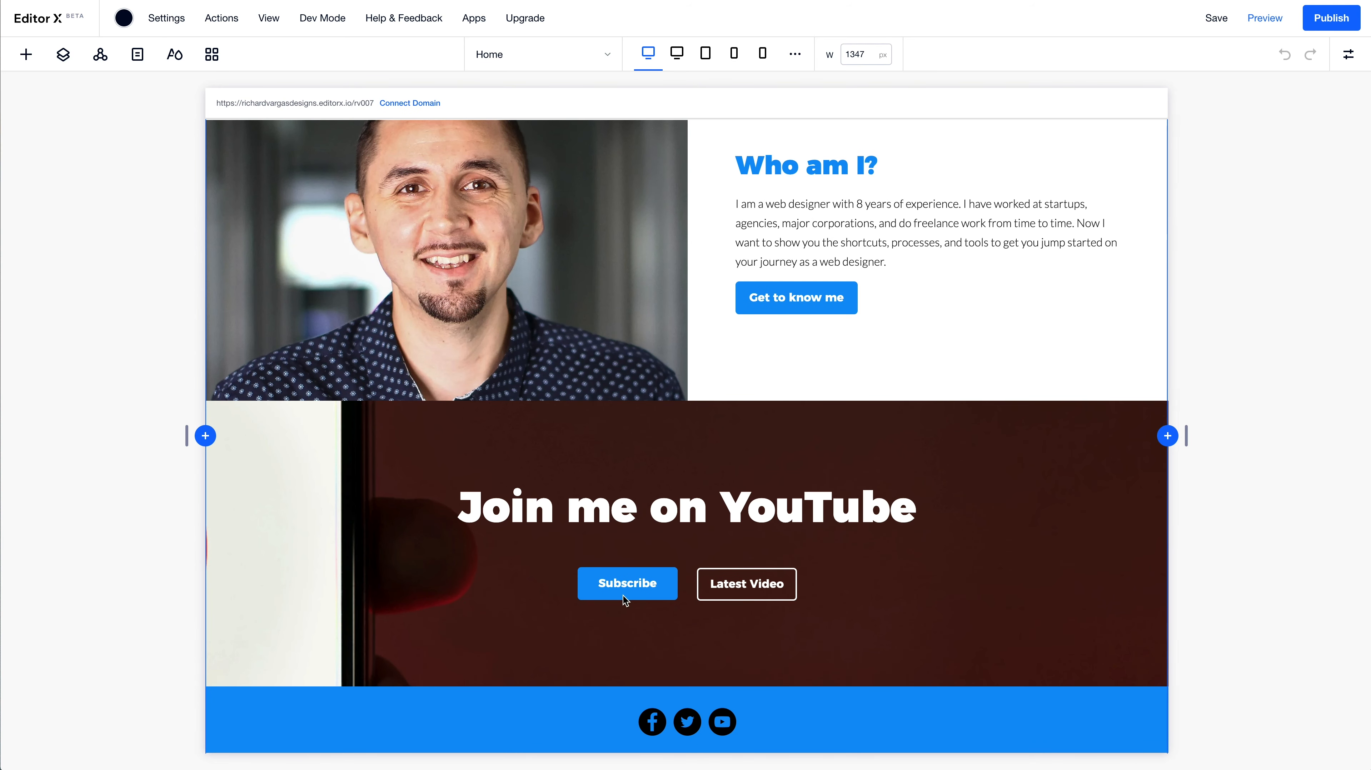
left_click(602, 593)
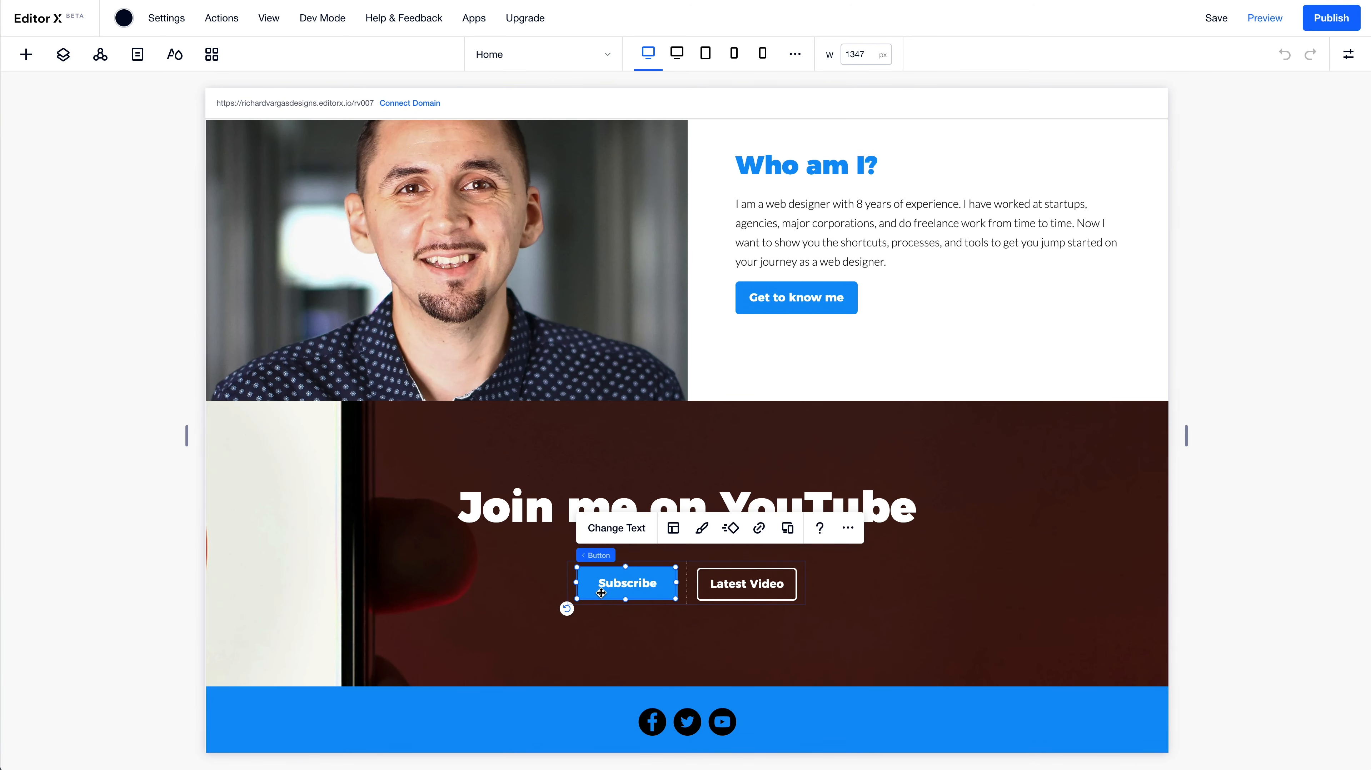
left_click(752, 589)
left_click(617, 590)
left_click(758, 528)
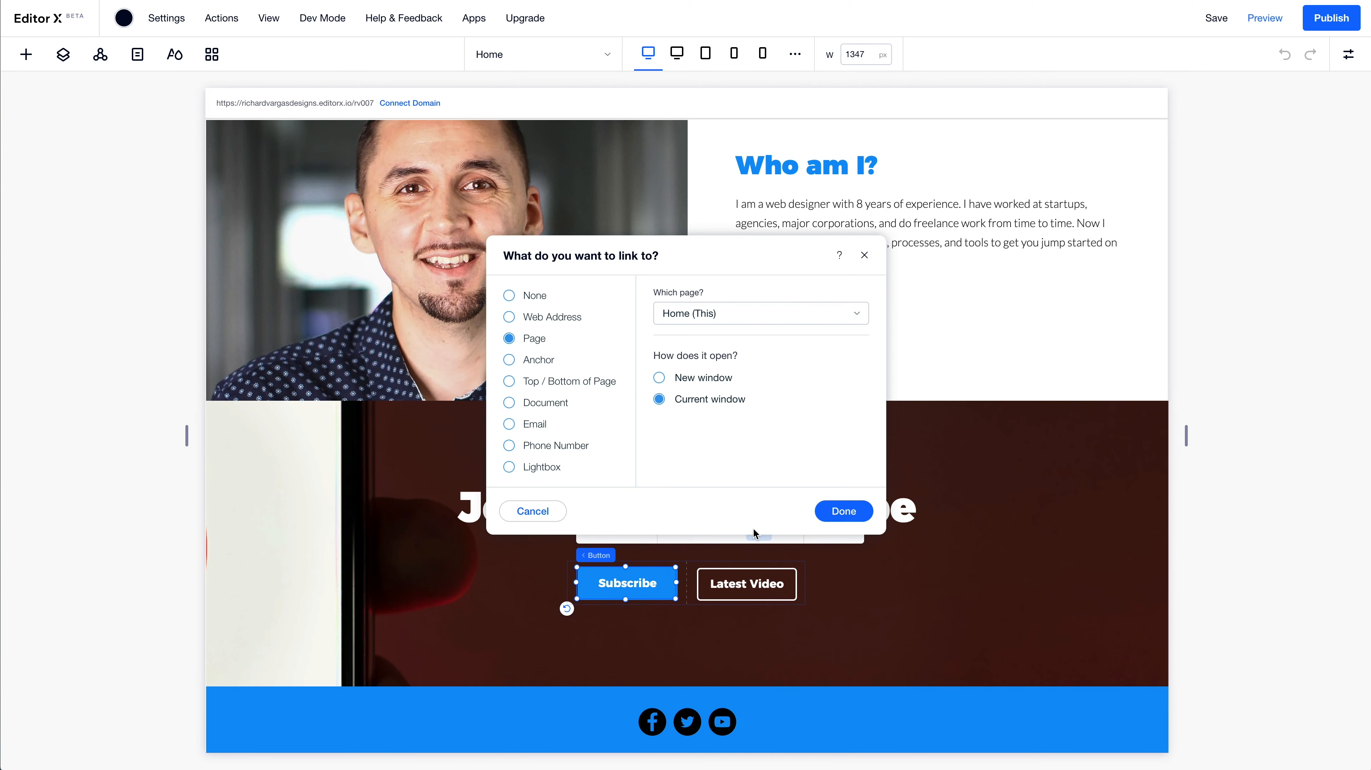
left_click(520, 318)
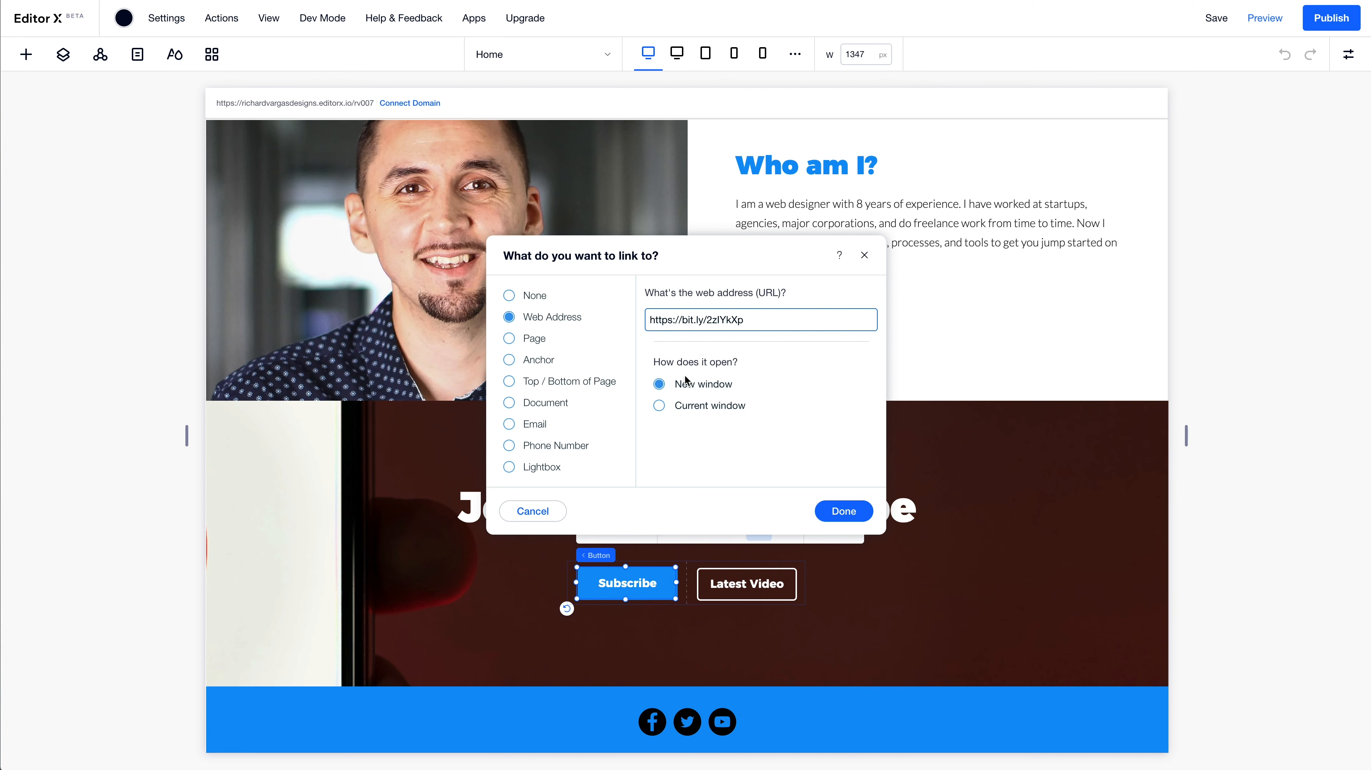
left_click(844, 511)
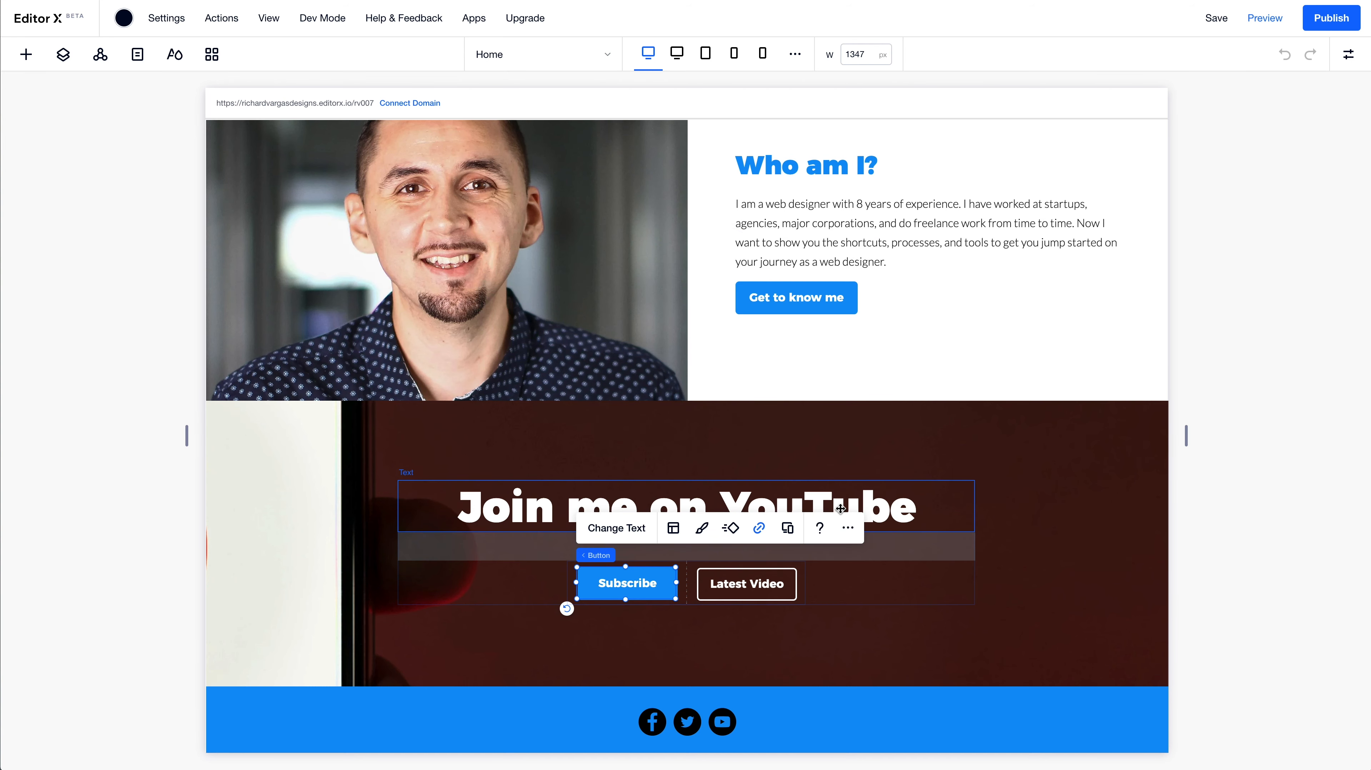
left_click(762, 582)
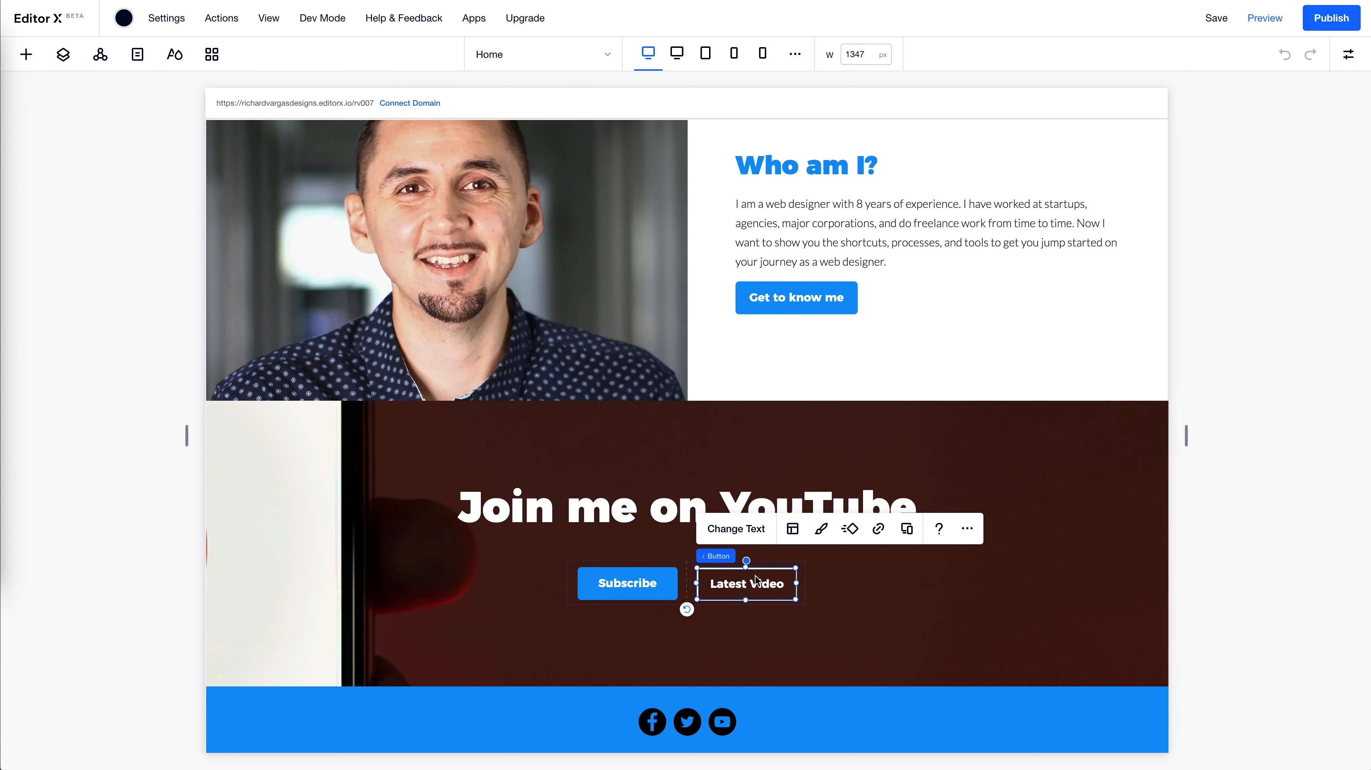
left_click(878, 528)
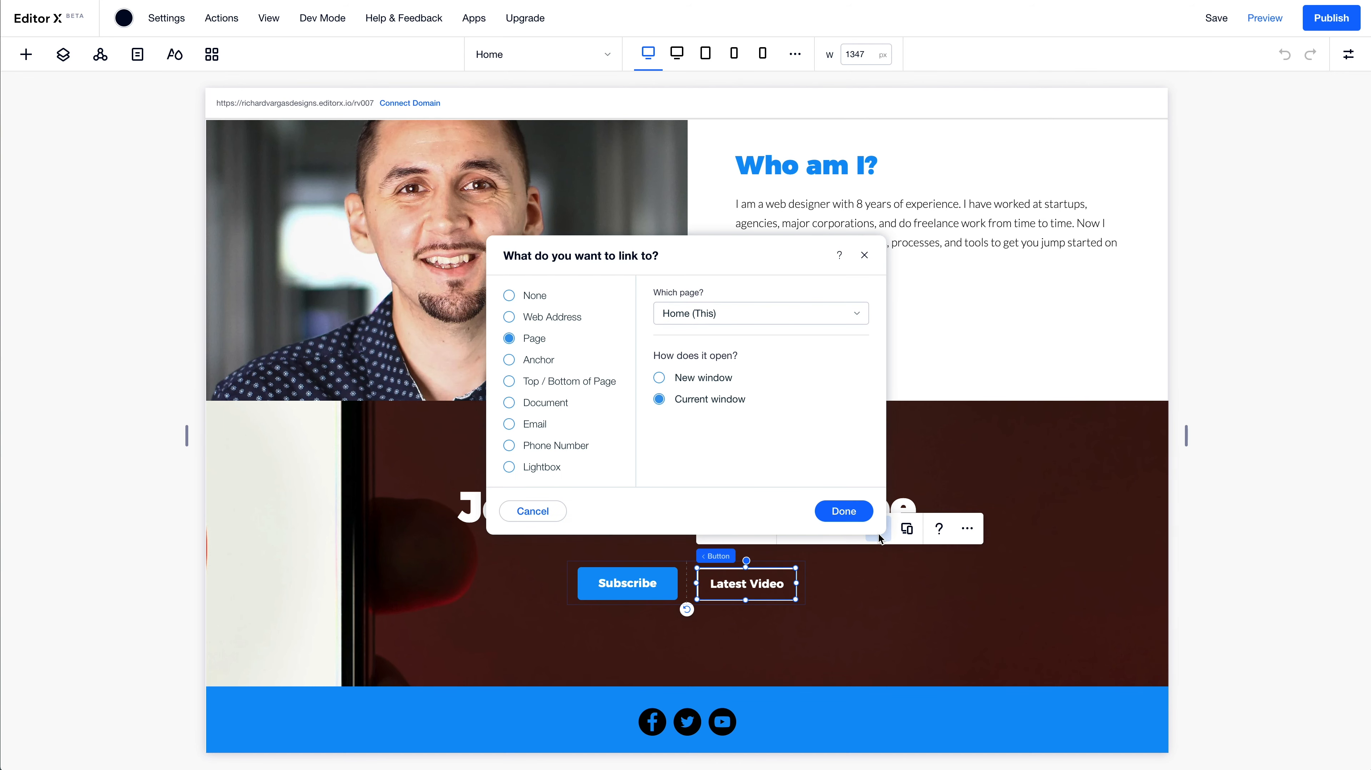
left_click(509, 317)
type("https://youtu.be/seKSO3TRLtA")
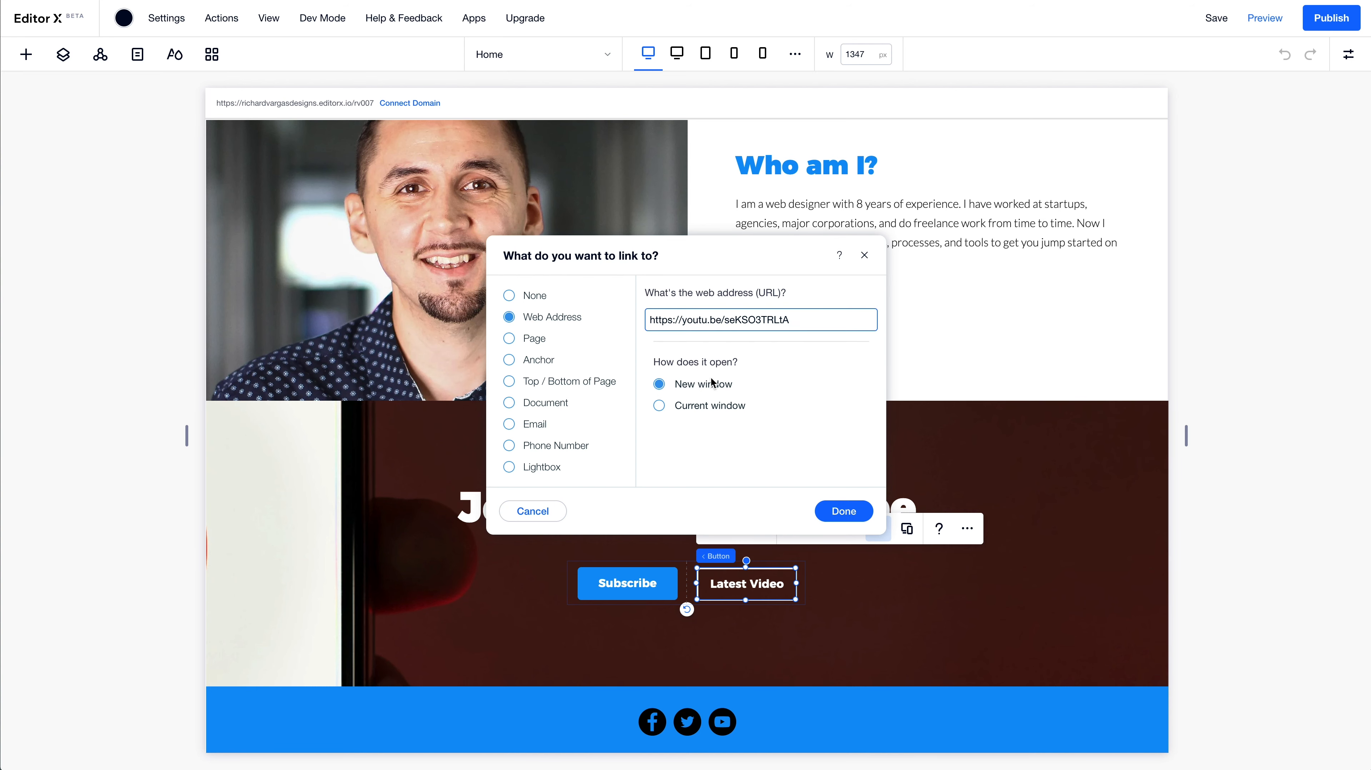
left_click(843, 511)
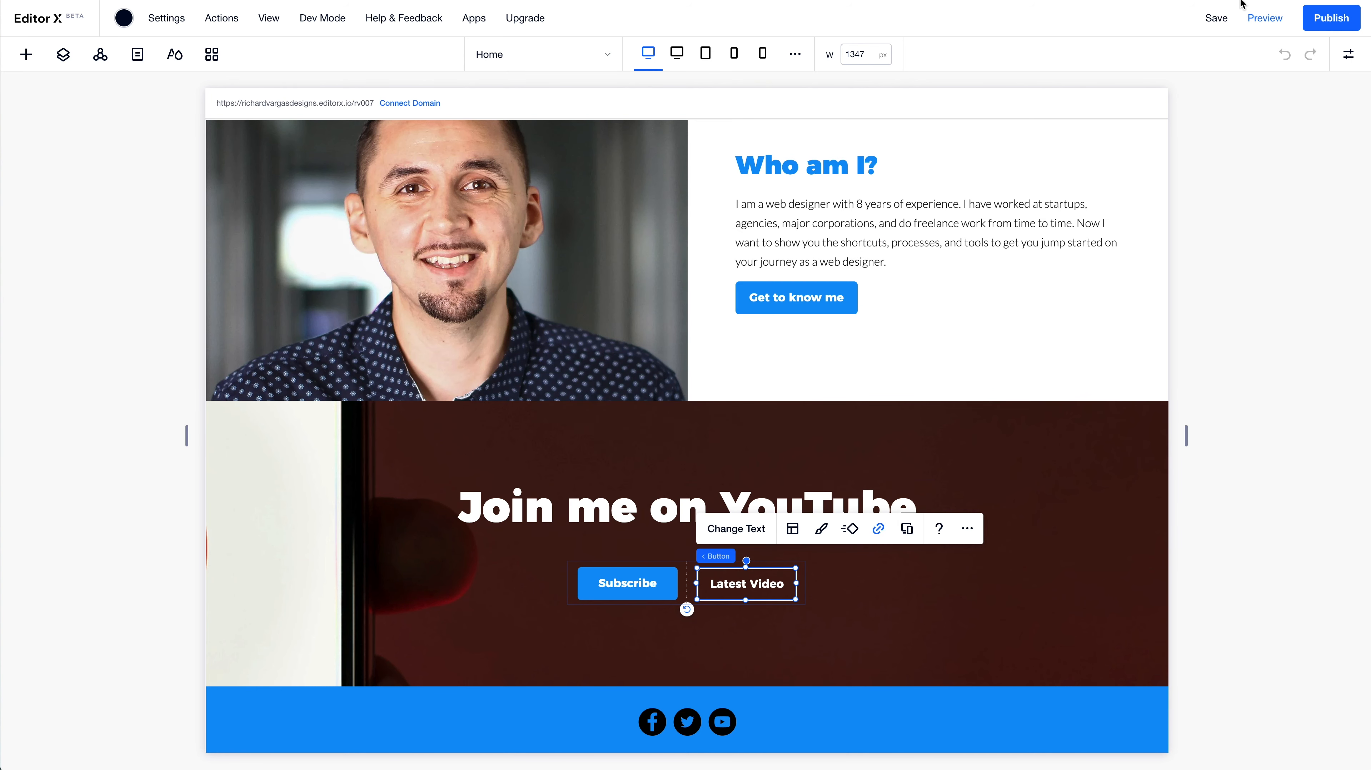
left_click(1217, 21)
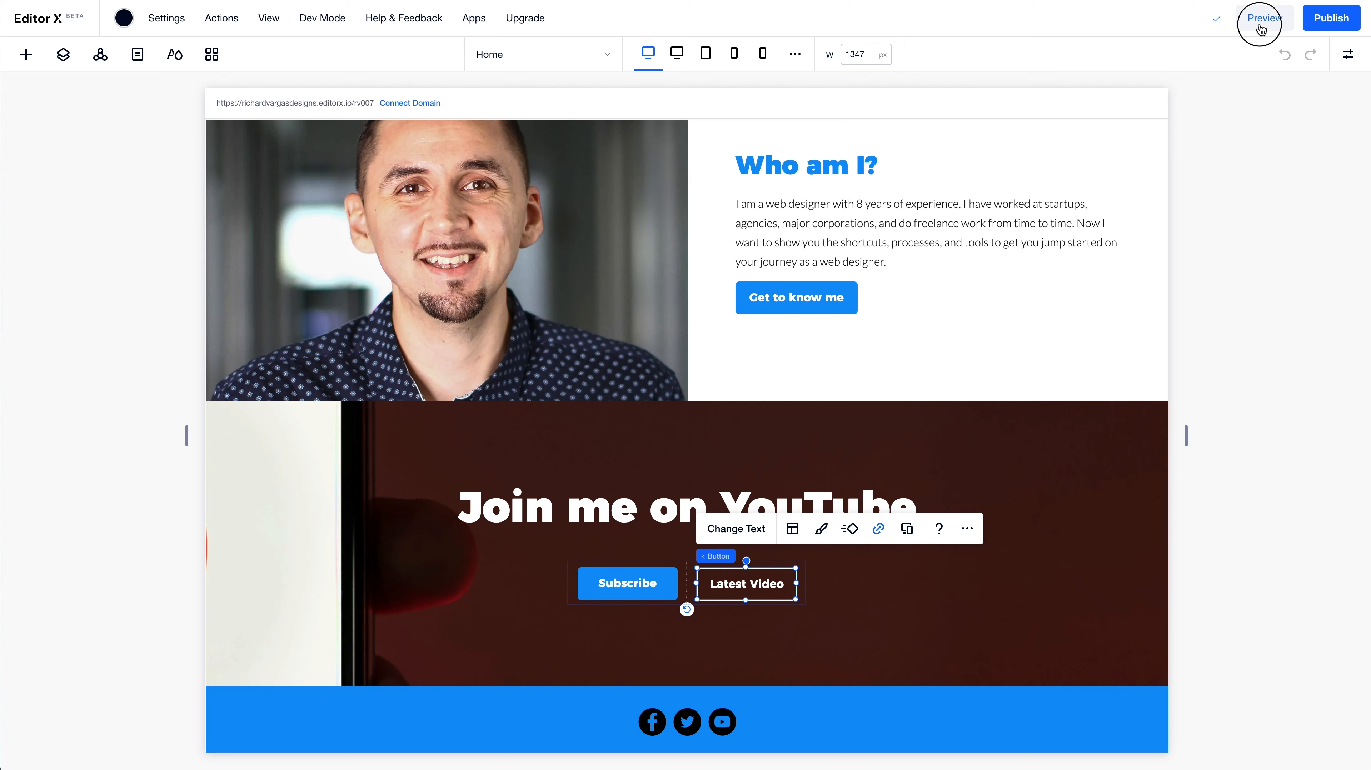
Preview the site and test the "Subscribe" button's link, declining the channel subscription and returning to the preview
left_click(1260, 29)
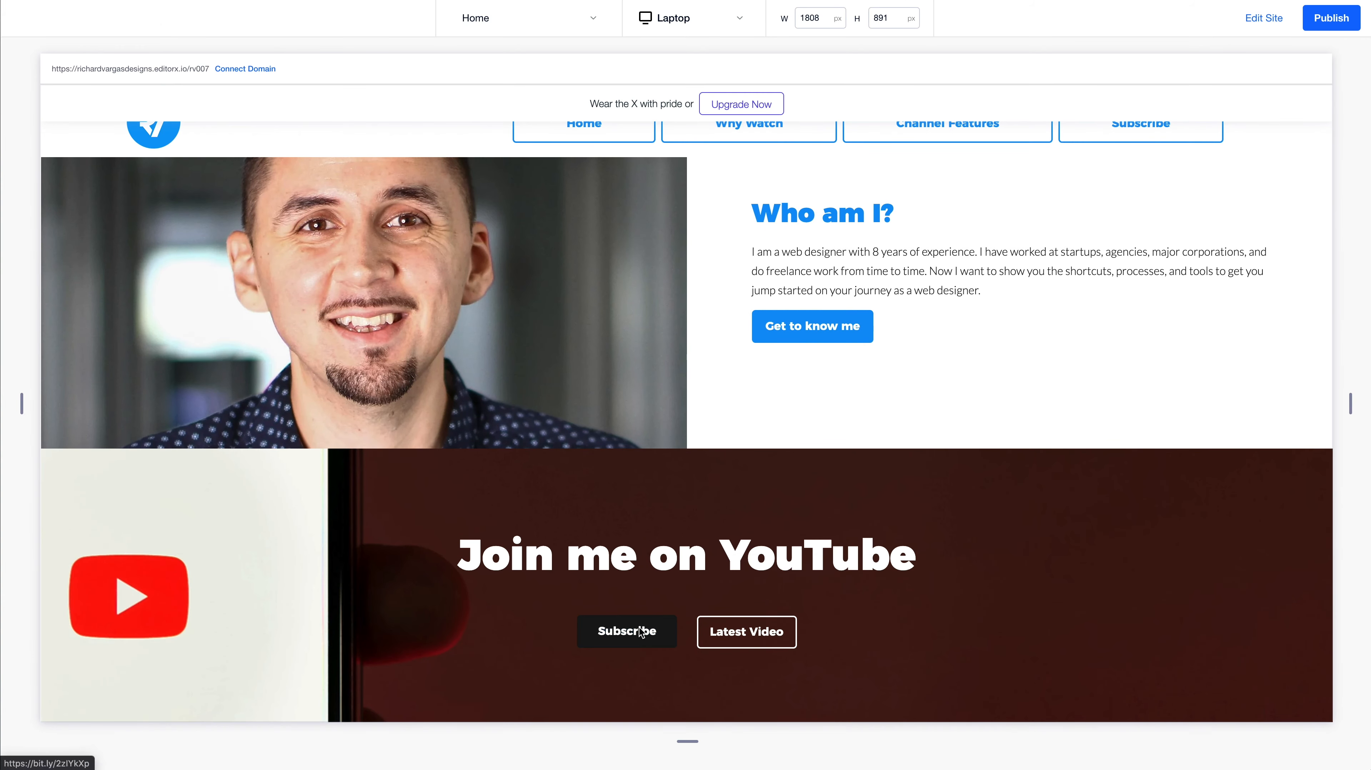
left_click(640, 634)
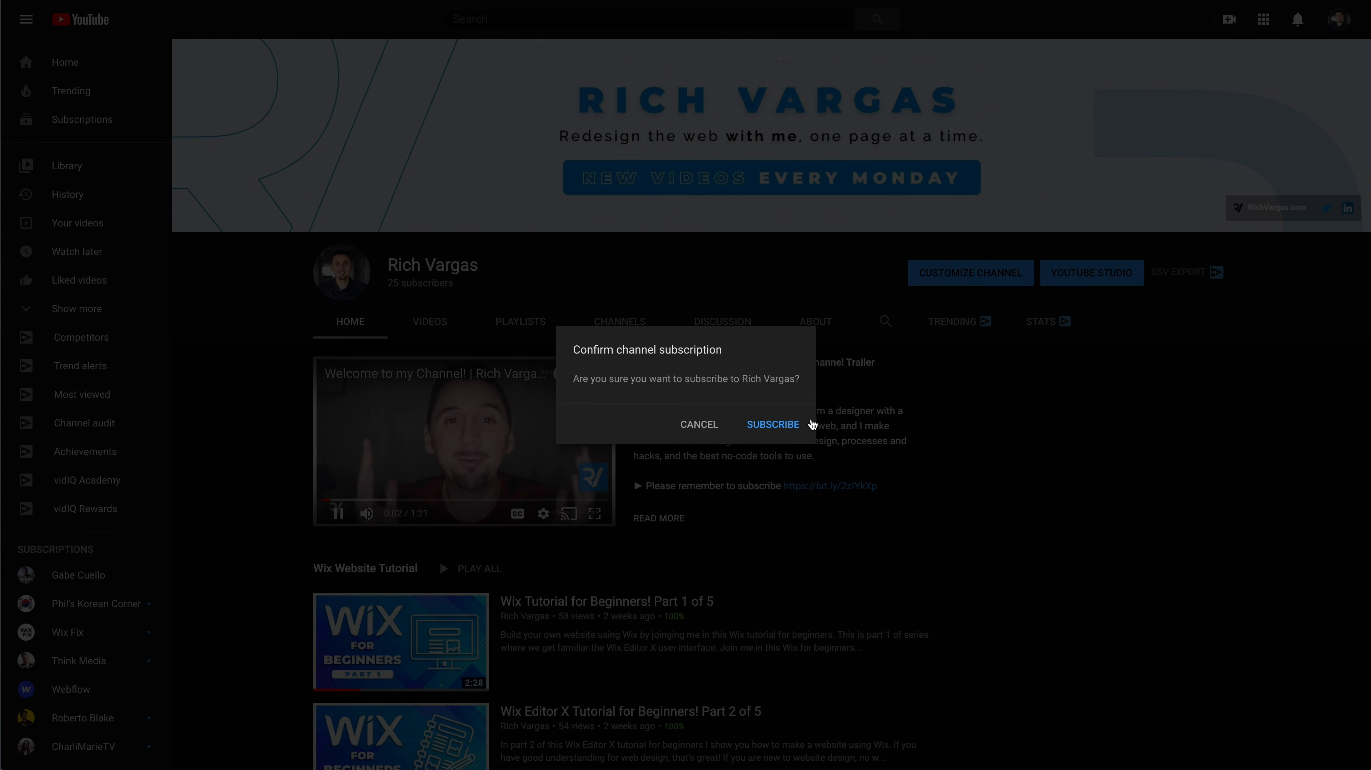
left_click(690, 426)
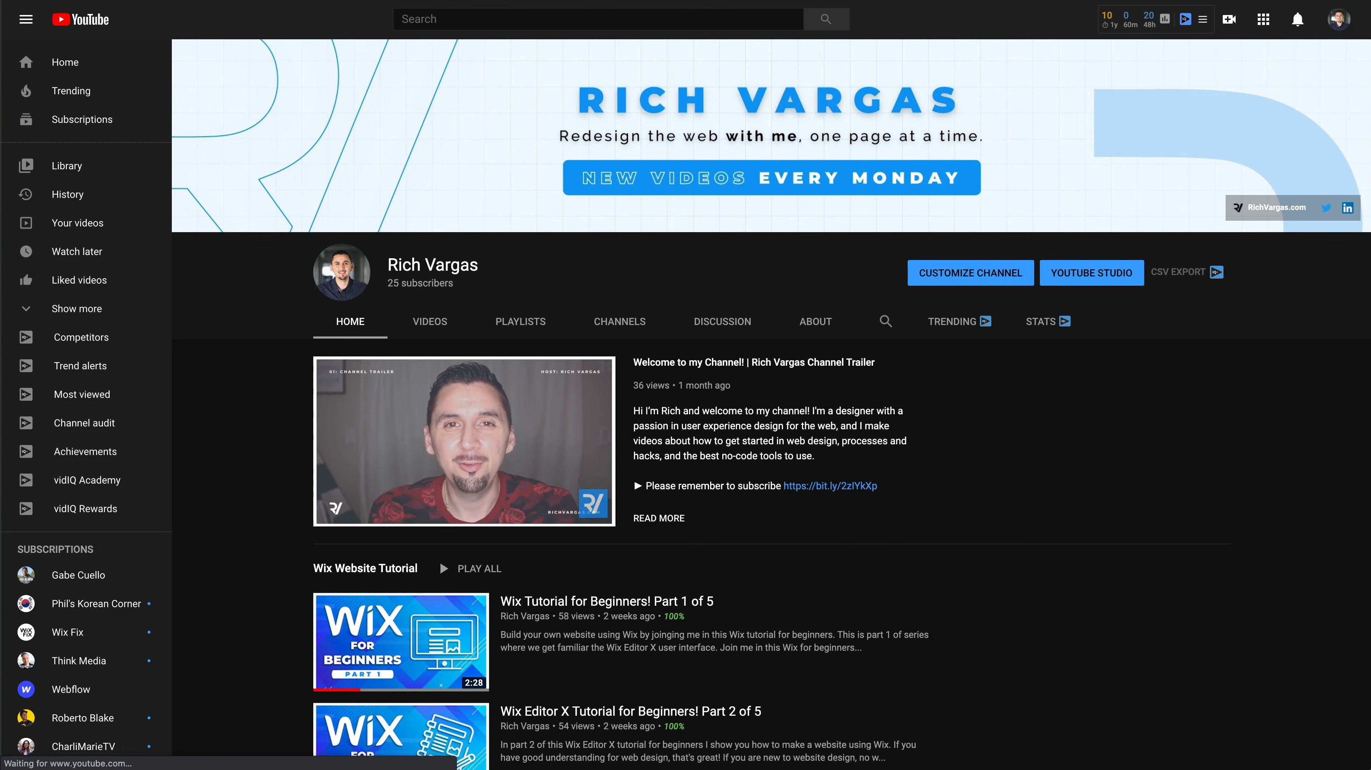
left_click(302, 1)
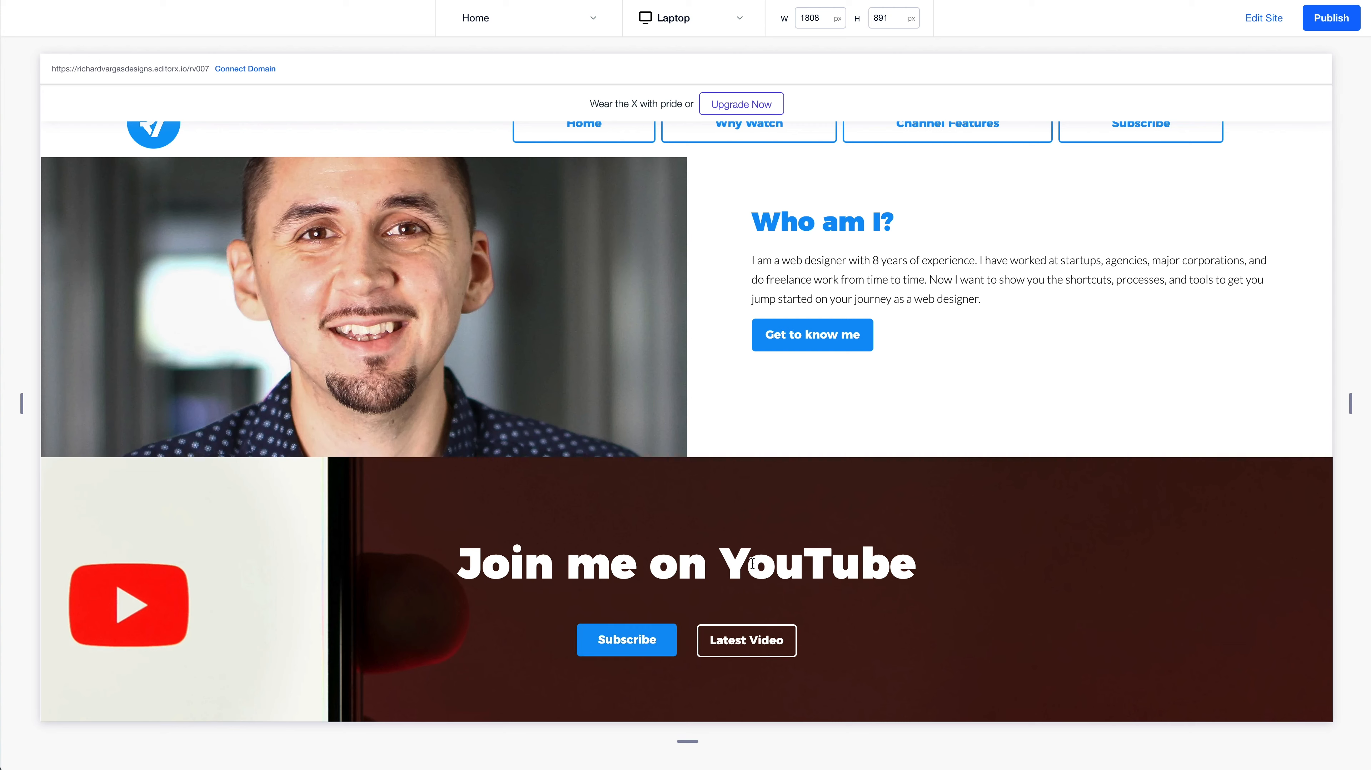
Test the links of the "Latest Video" button and the footer's YouTube icon in the preview
left_click(737, 651)
scroll(1296, 426, "down", 3)
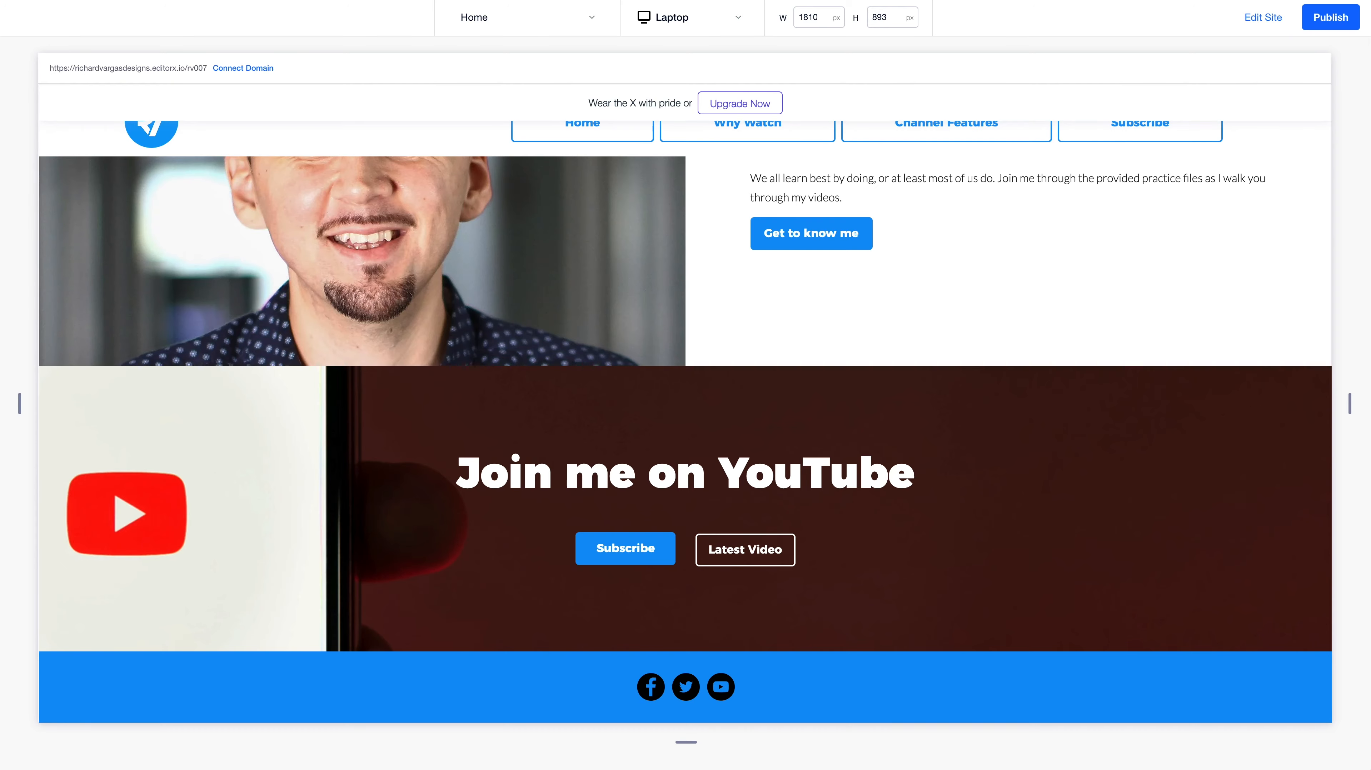
left_click(720, 687)
Review the live home page from the header to the footer and return to its beginning
scroll(685, 431, "up", 10)
scroll(684, 431, "down", 10)
scroll(782, 488, "up", 5)
scroll(782, 488, "down", 5)
scroll(1075, 182, "up", 15)
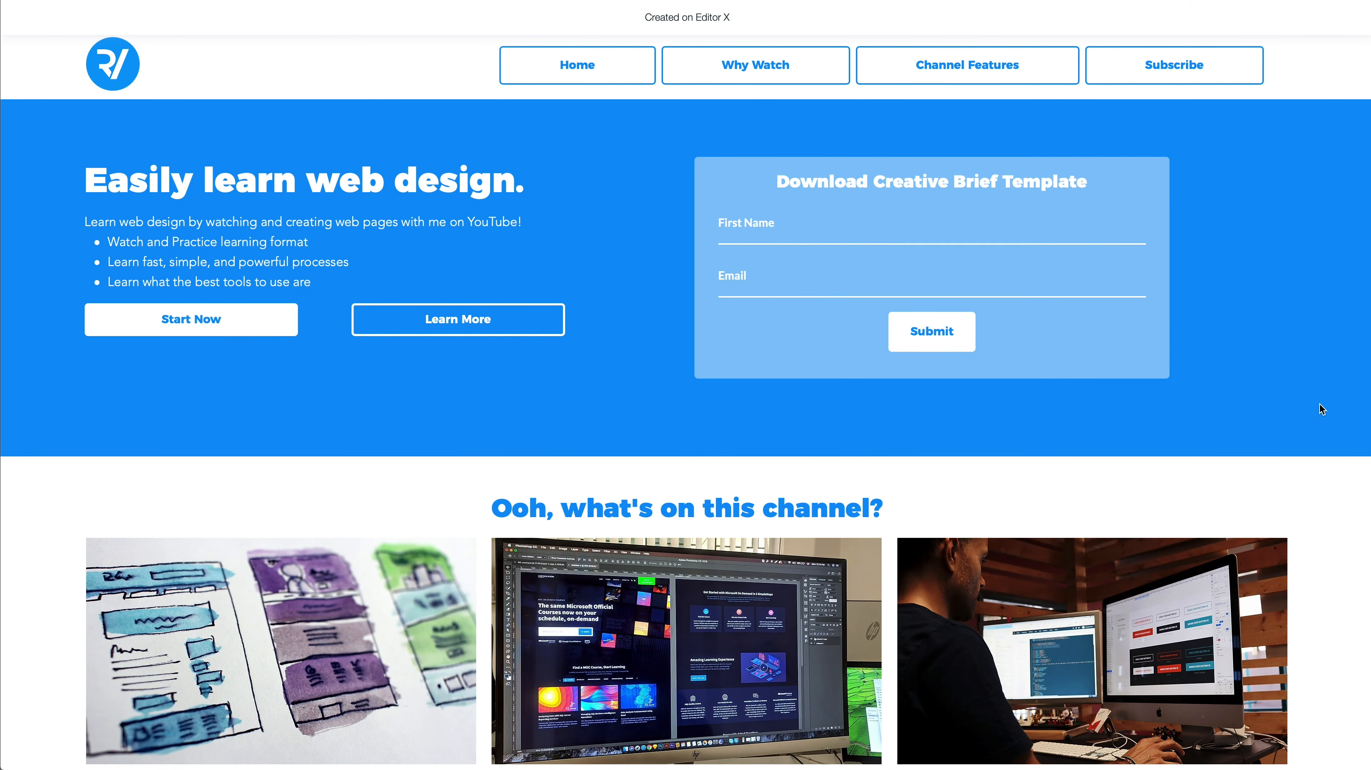
scroll(1296, 415, "down", 10)
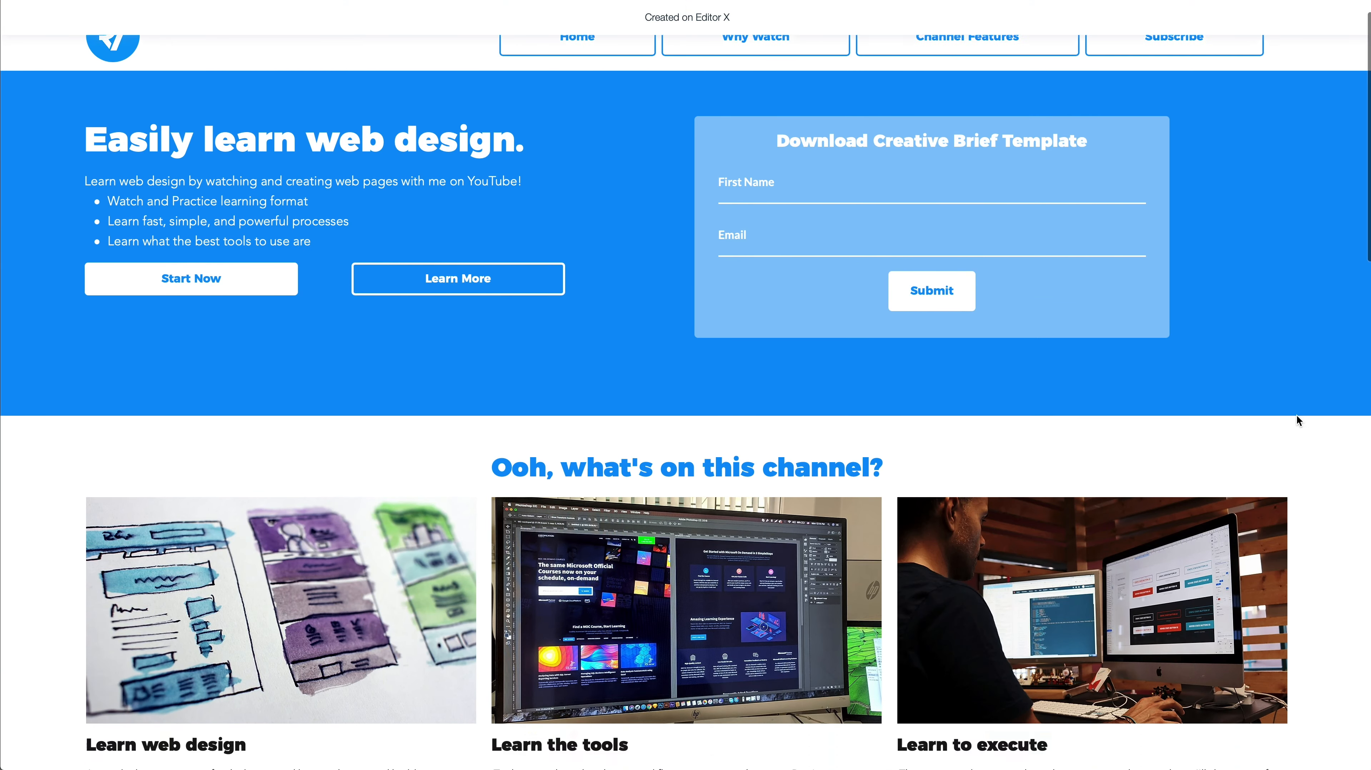
scroll(1299, 421, "down", 15)
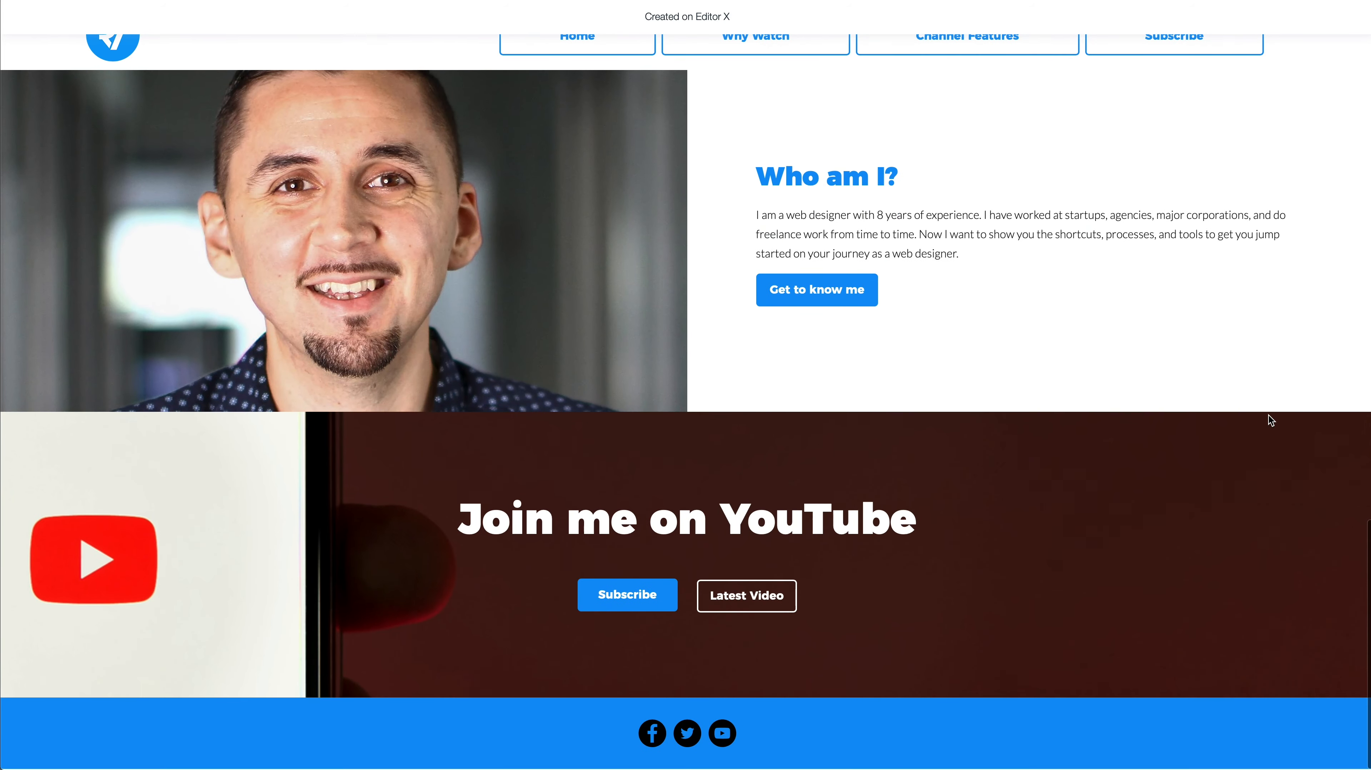
scroll(1268, 416, "up", 20)
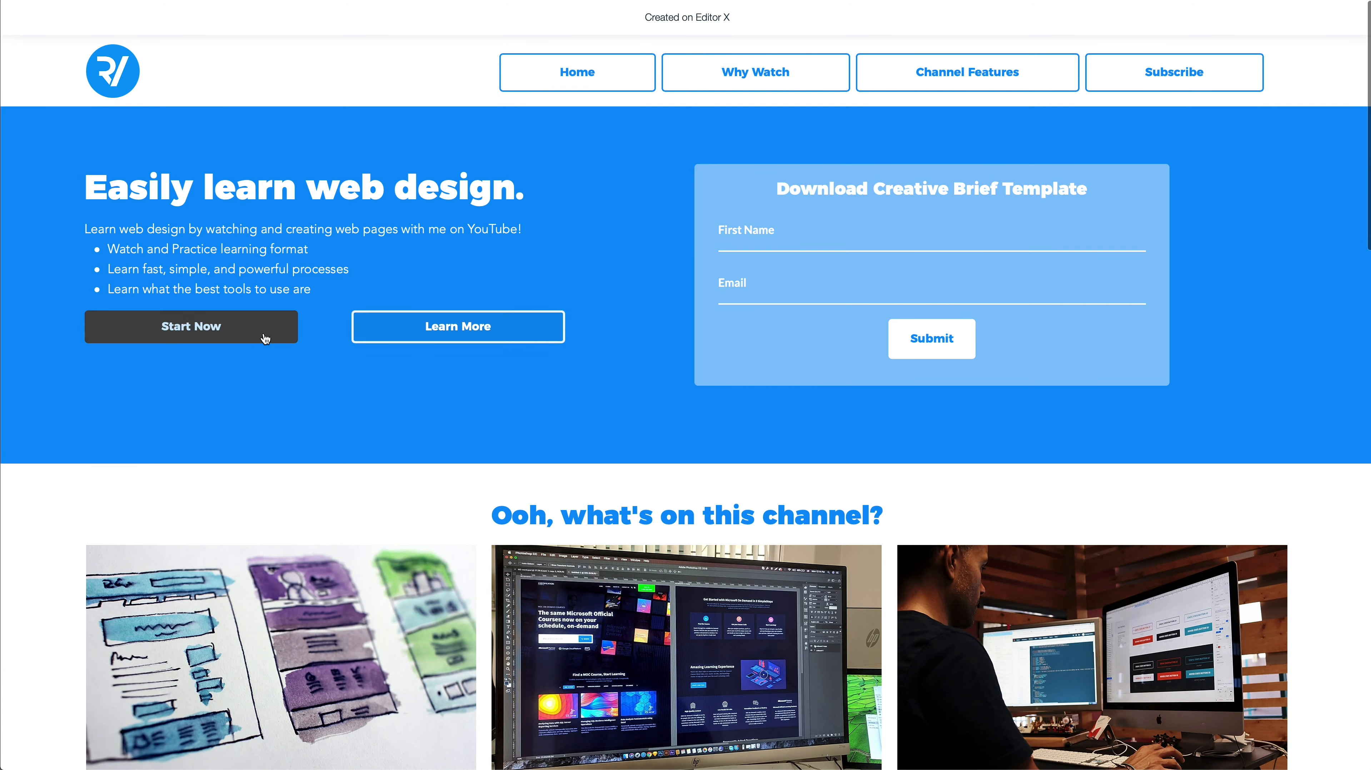
Test the "Start Now" and "Learn More" buttons on the live page, closing the YouTube page that opens
left_click(291, 337)
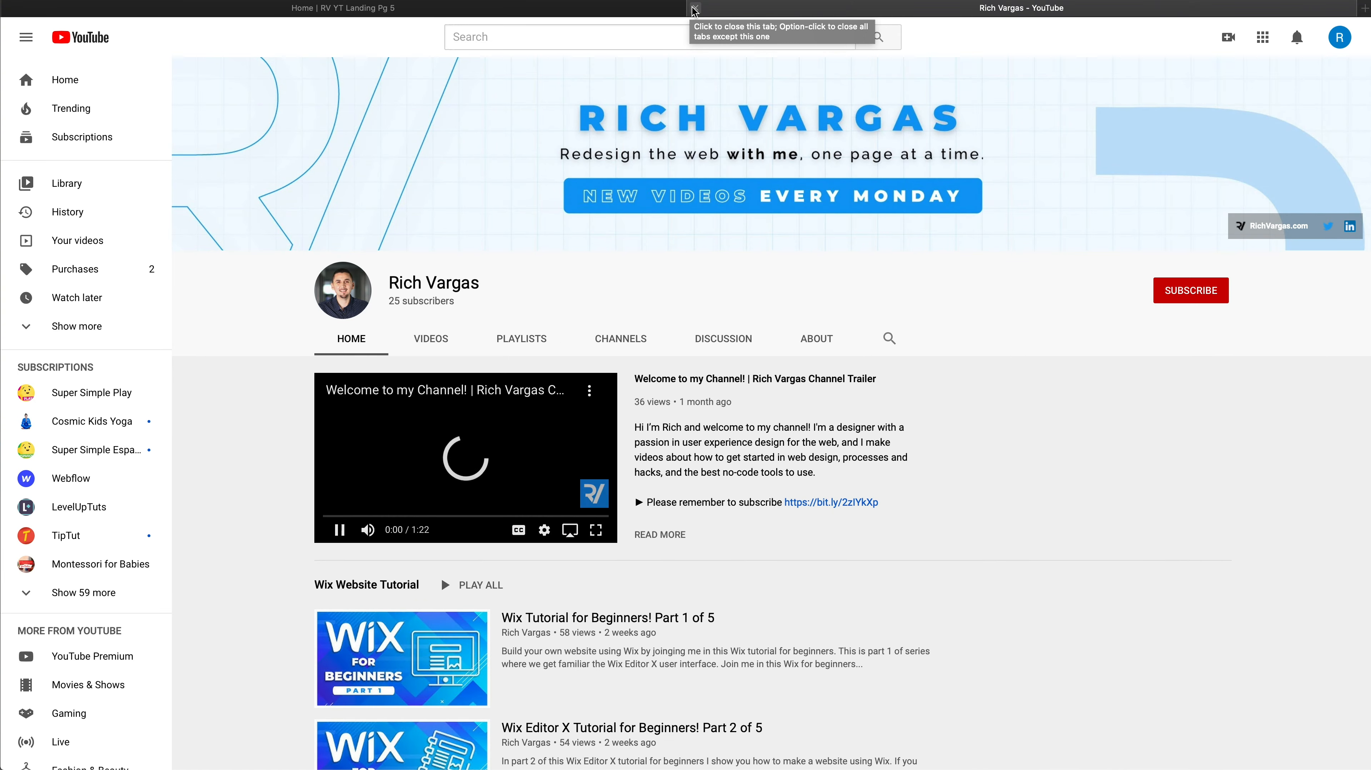
left_click(695, 9)
left_click(453, 327)
scroll(461, 314, "up", 3)
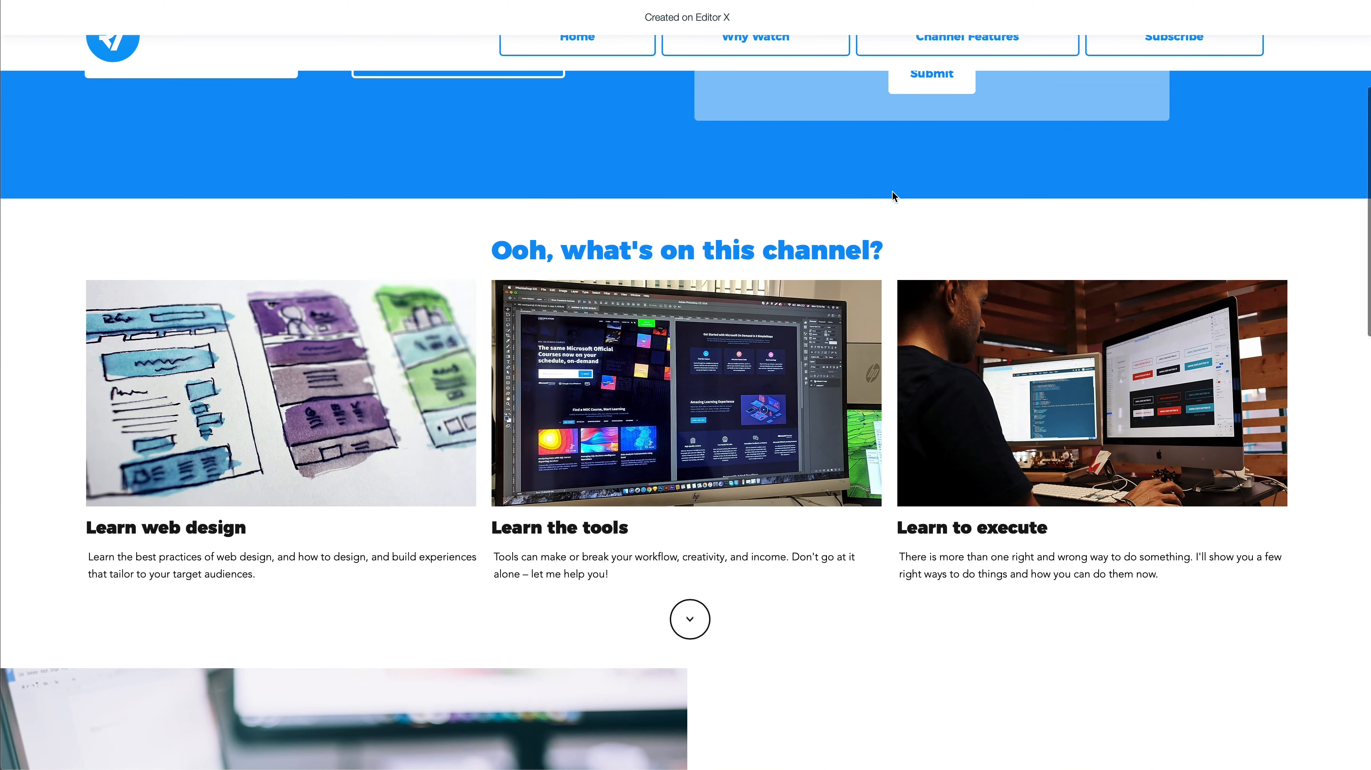
scroll(891, 206, "up", 5)
Try to submit the "Download Creative Brief Template" form with "test" in the First Name and Email fields
left_click(806, 237)
type("re")
key("BackSpace")
key("Tab")
type("t")
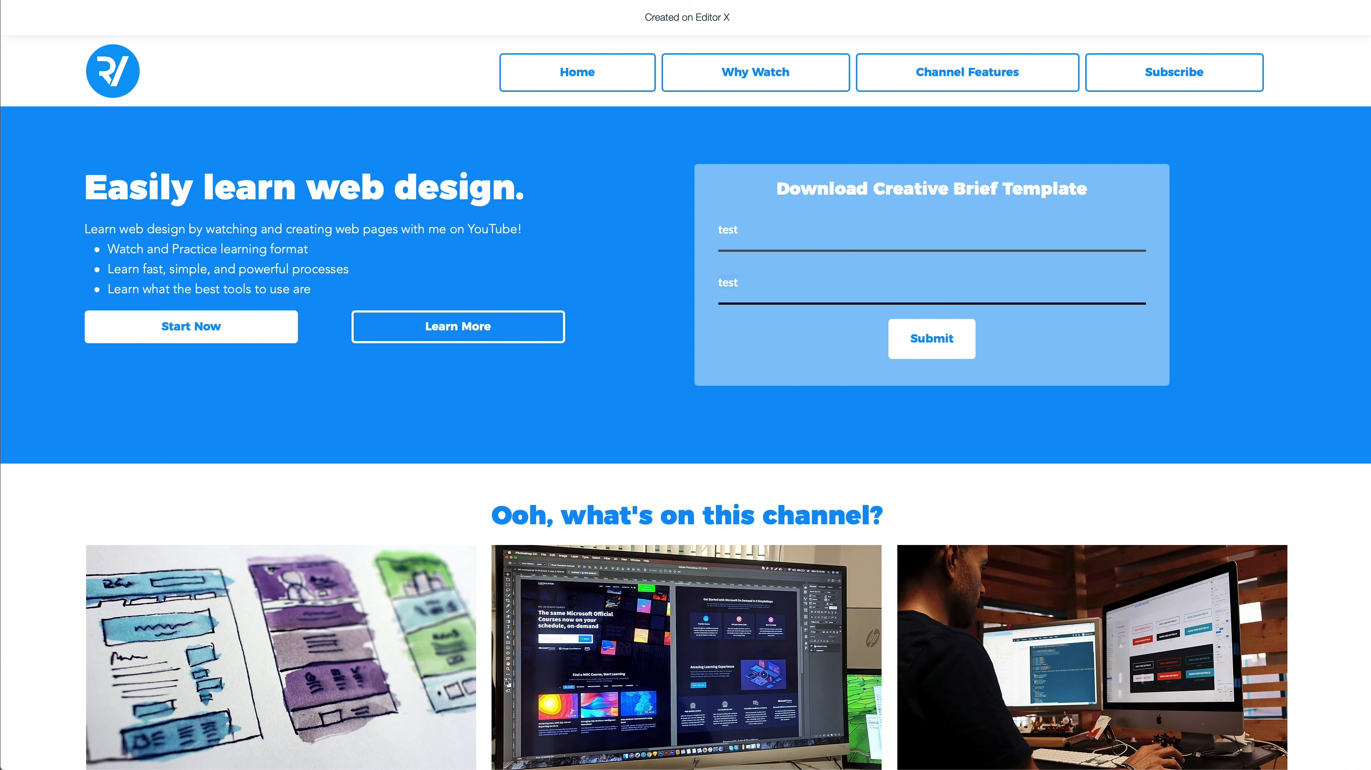
left_click(756, 230)
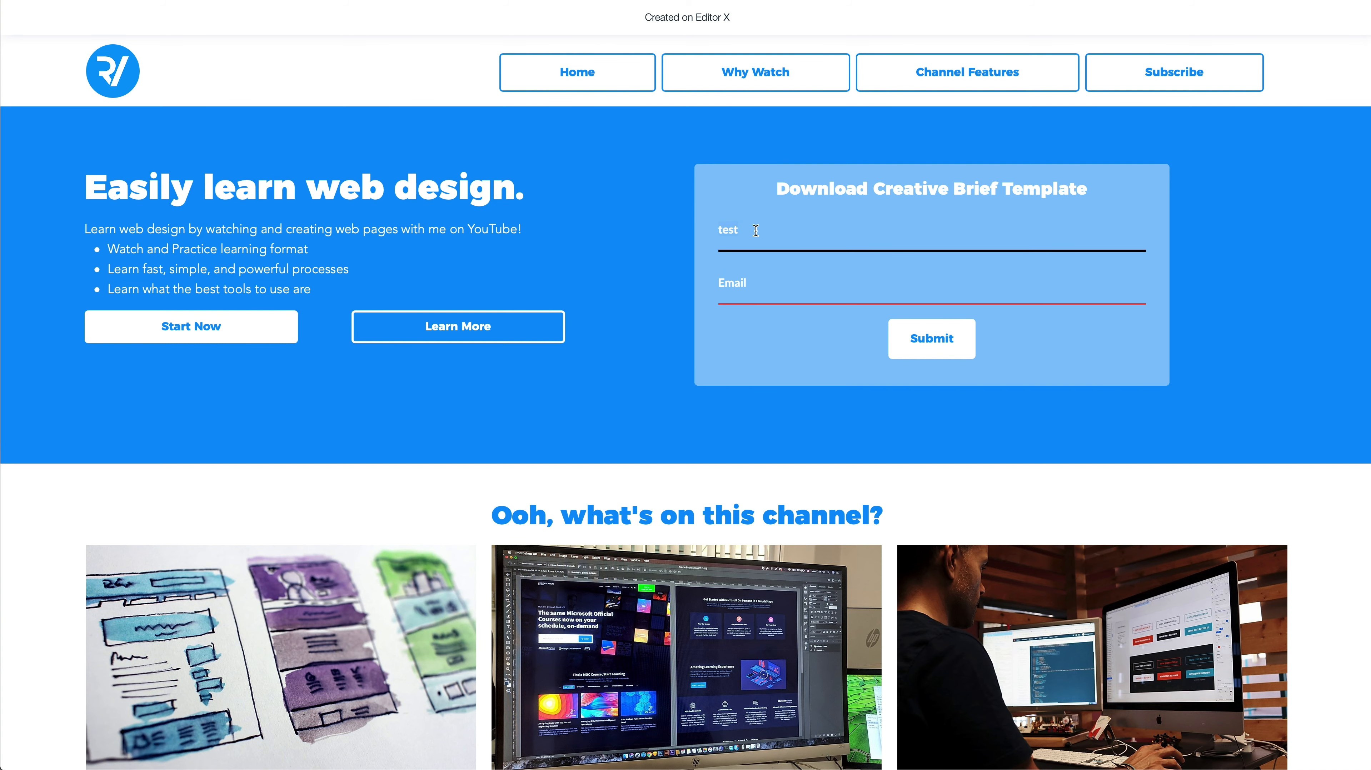
left_click(887, 339)
scroll(897, 346, "down", 3)
scroll(815, 215, "up", 3)
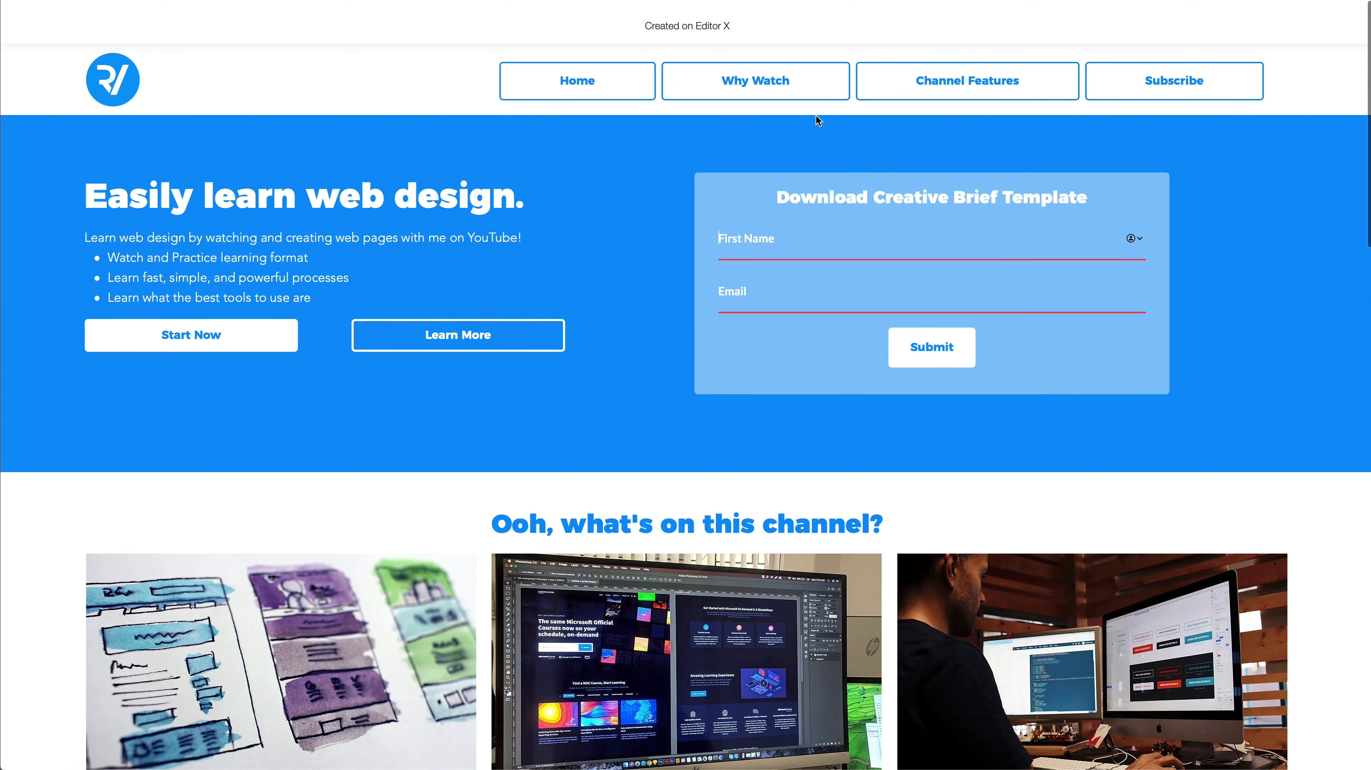
Fill in the "Download Creative Brief Template" form with "test" as the first name and a sample email address, and submit it
left_click(745, 235)
type("test")
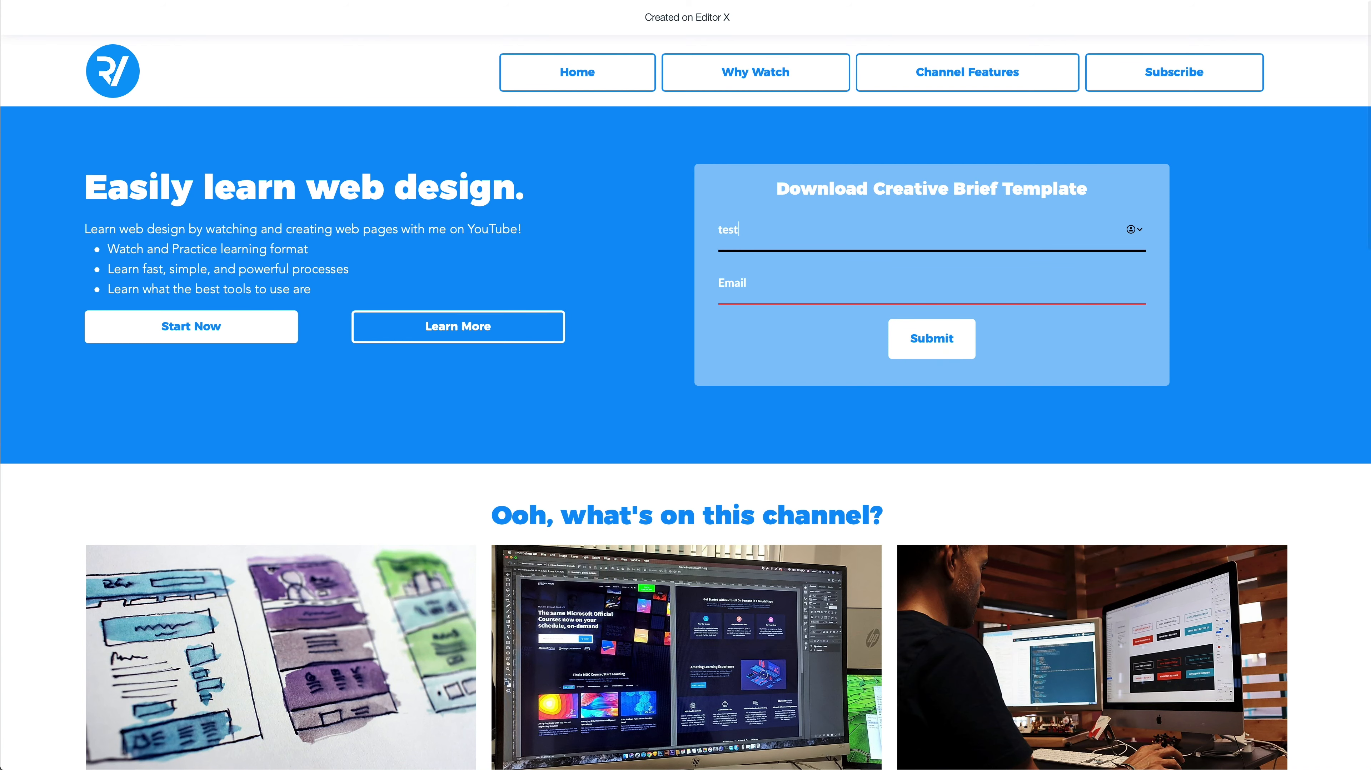
left_click(745, 286)
type("test")
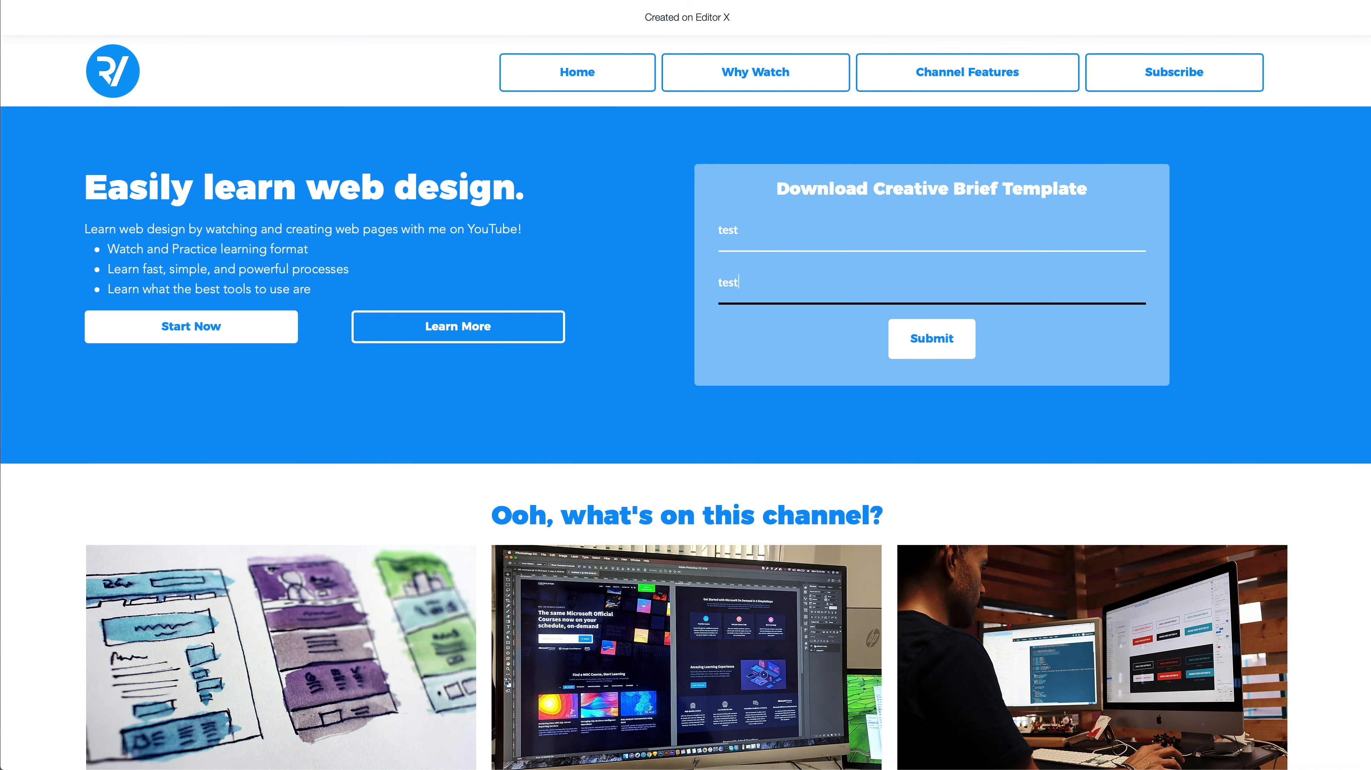
scroll(847, 246, "down", 5)
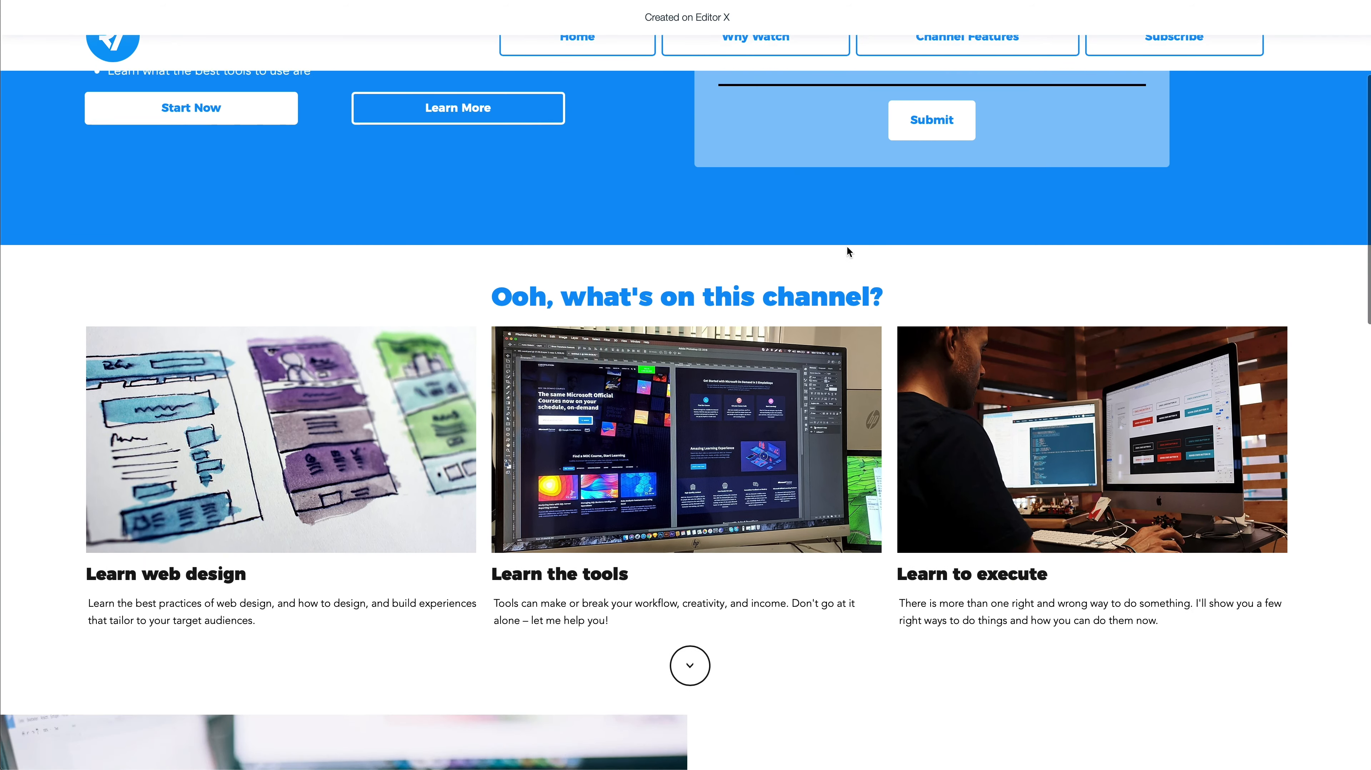
scroll(918, 275, "up", 2)
left_click(931, 245)
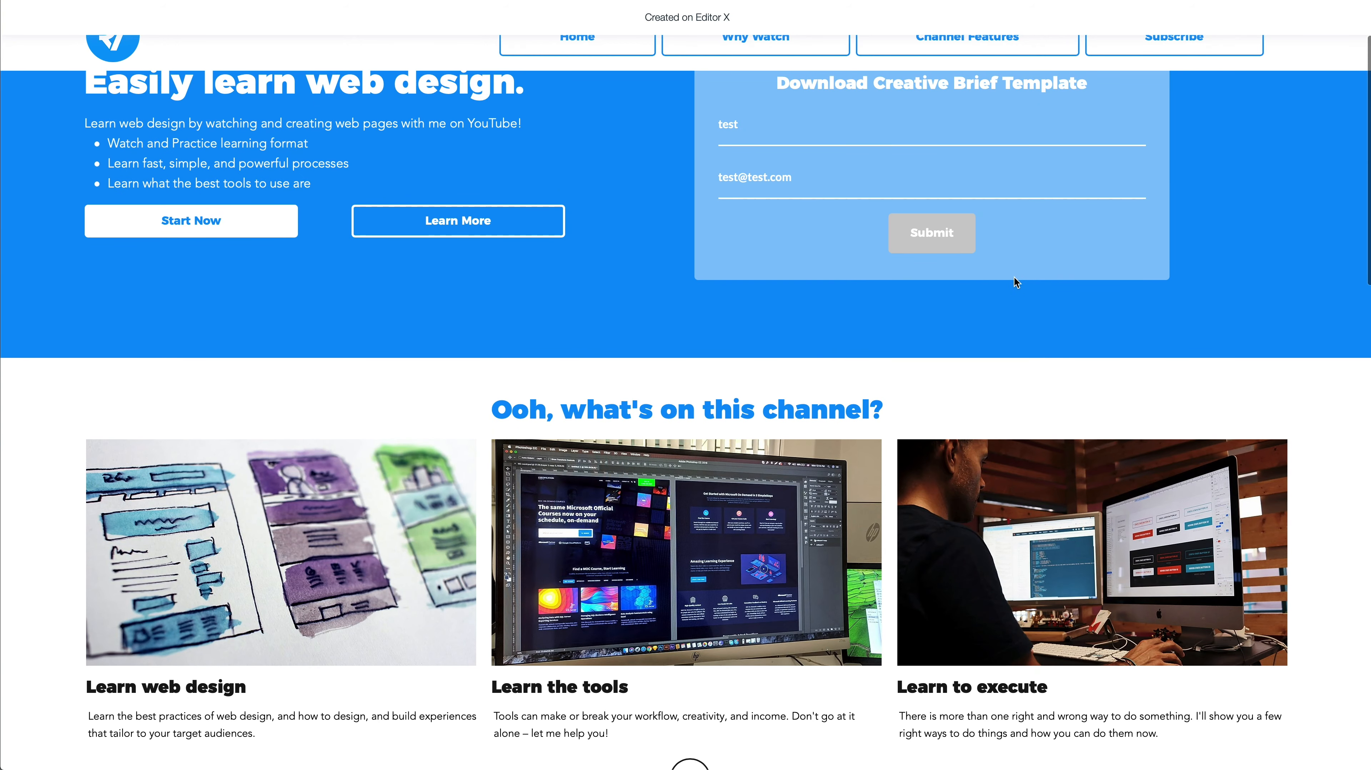
Test the down-arrow button below the three channel cards and the "Join me now" button, closing the YouTube page it opens
scroll(1014, 280, "up", 2)
scroll(720, 348, "down", 3)
scroll(714, 348, "down", 4)
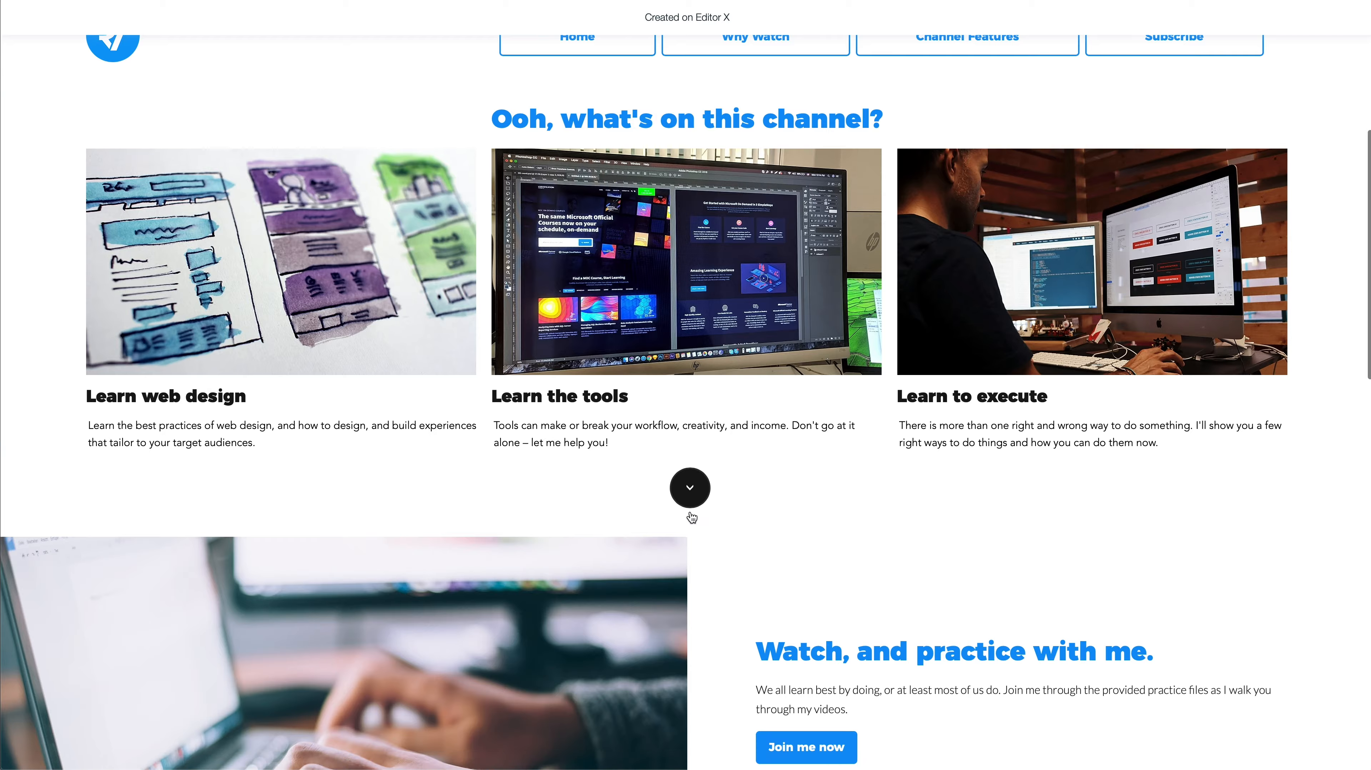
left_click(691, 506)
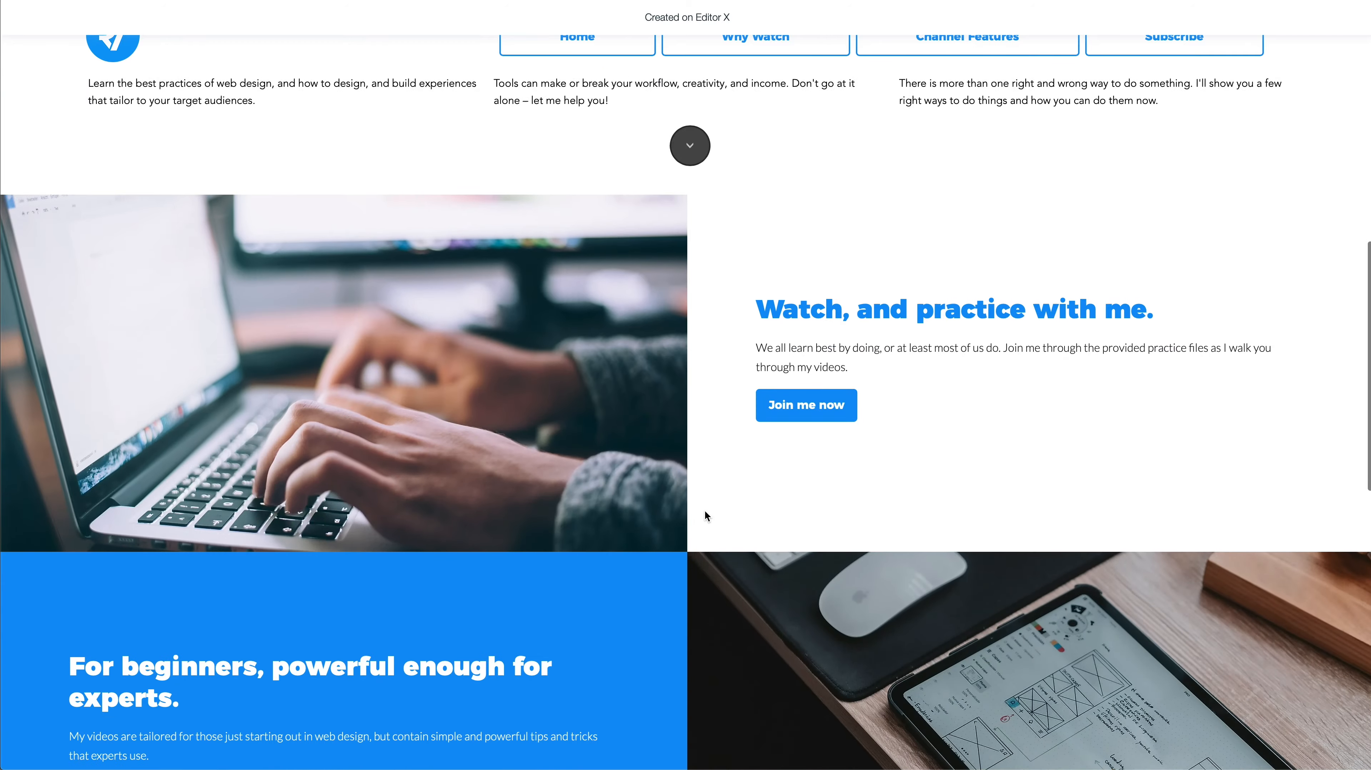
left_click(787, 251)
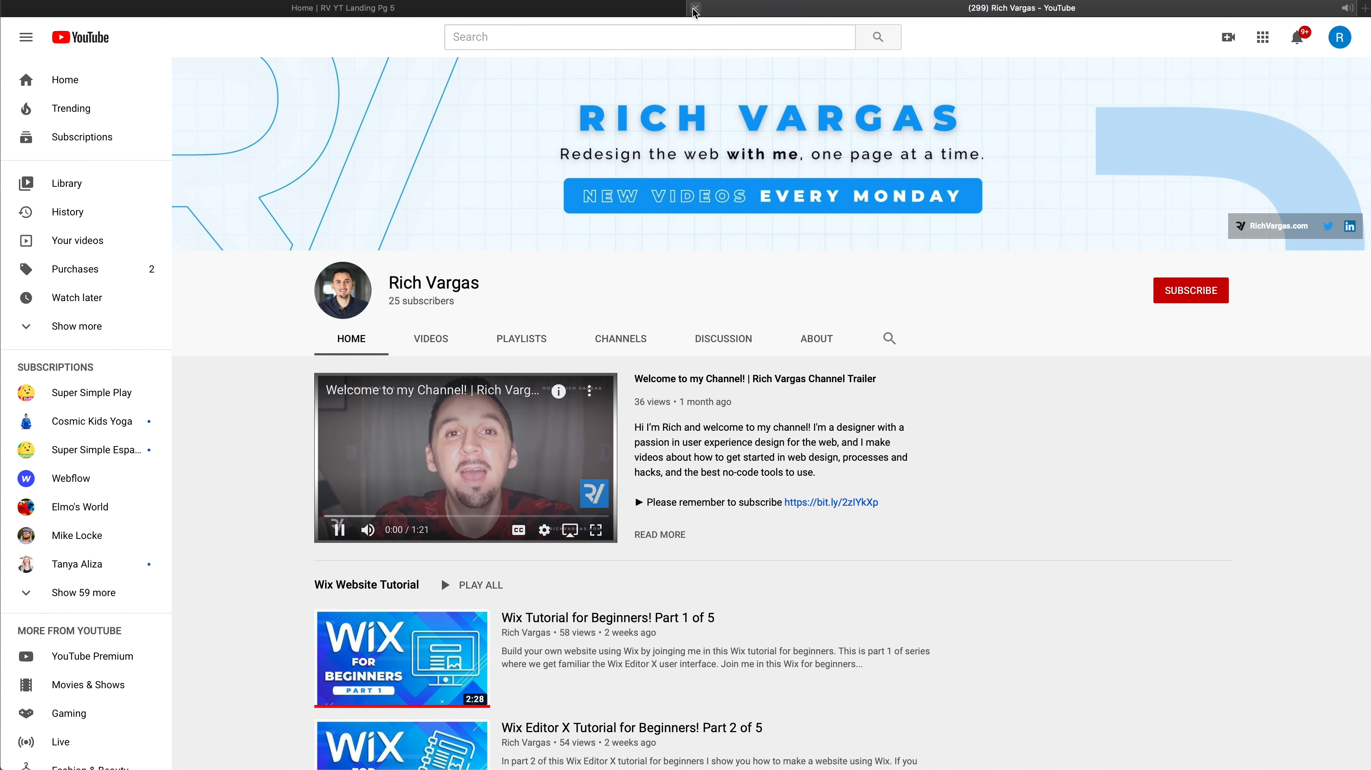
left_click(695, 8)
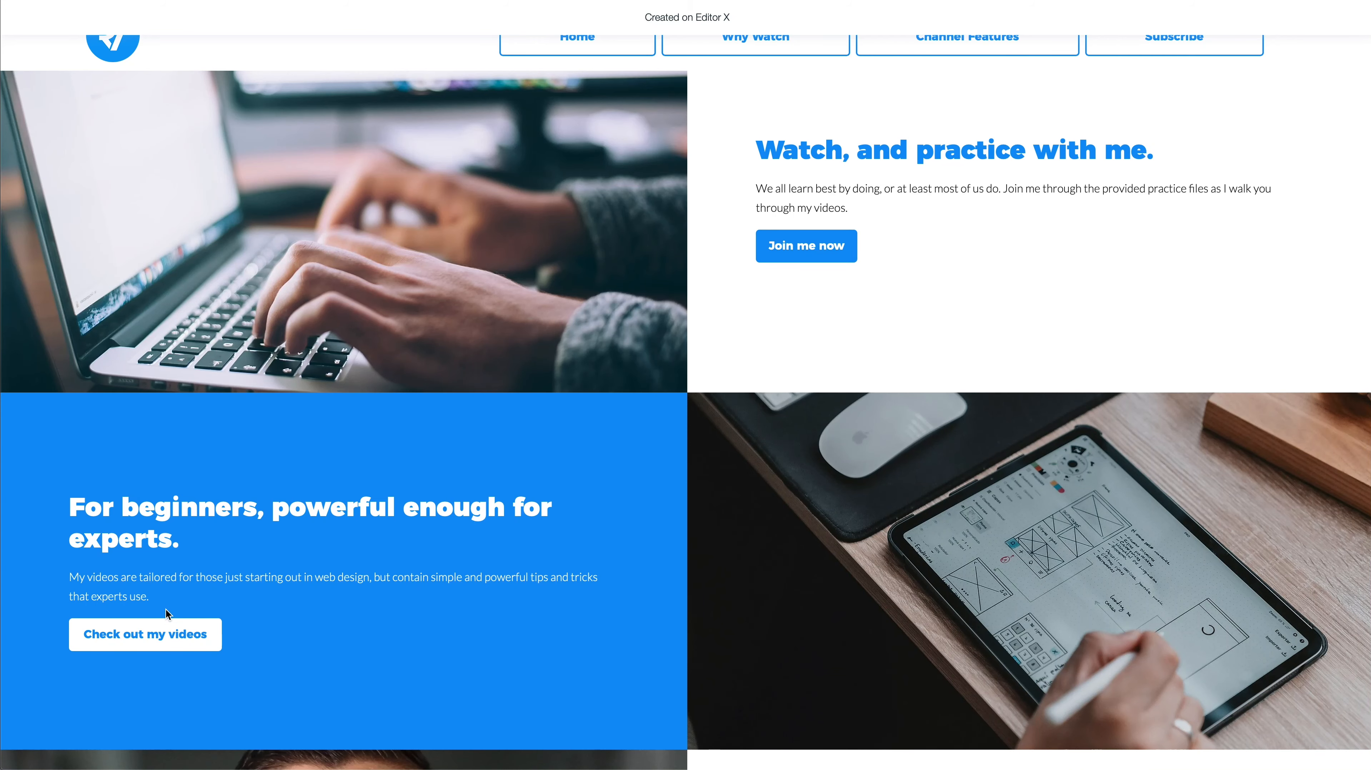
Test the links of the "Check out my videos" and "Get to know me" buttons, returning to the home page after each
left_click(160, 640)
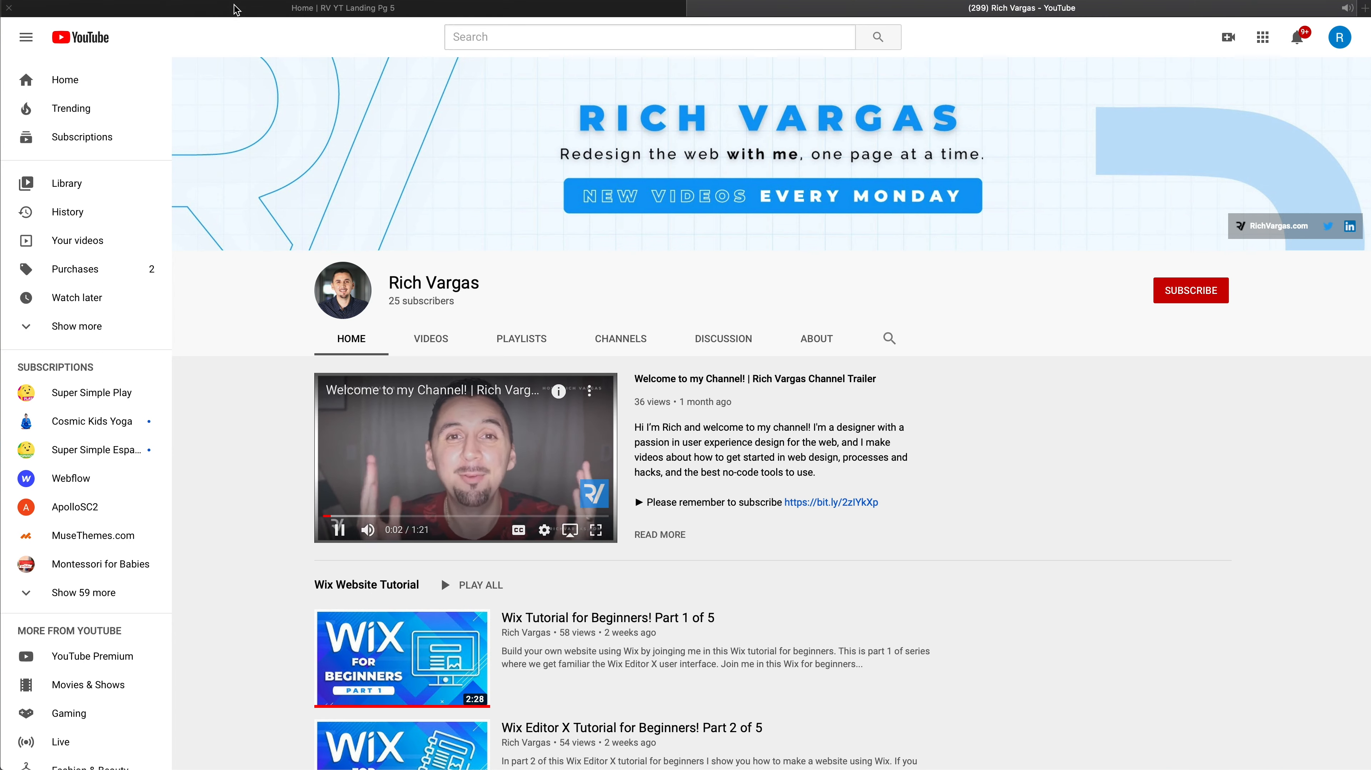
left_click(195, 7)
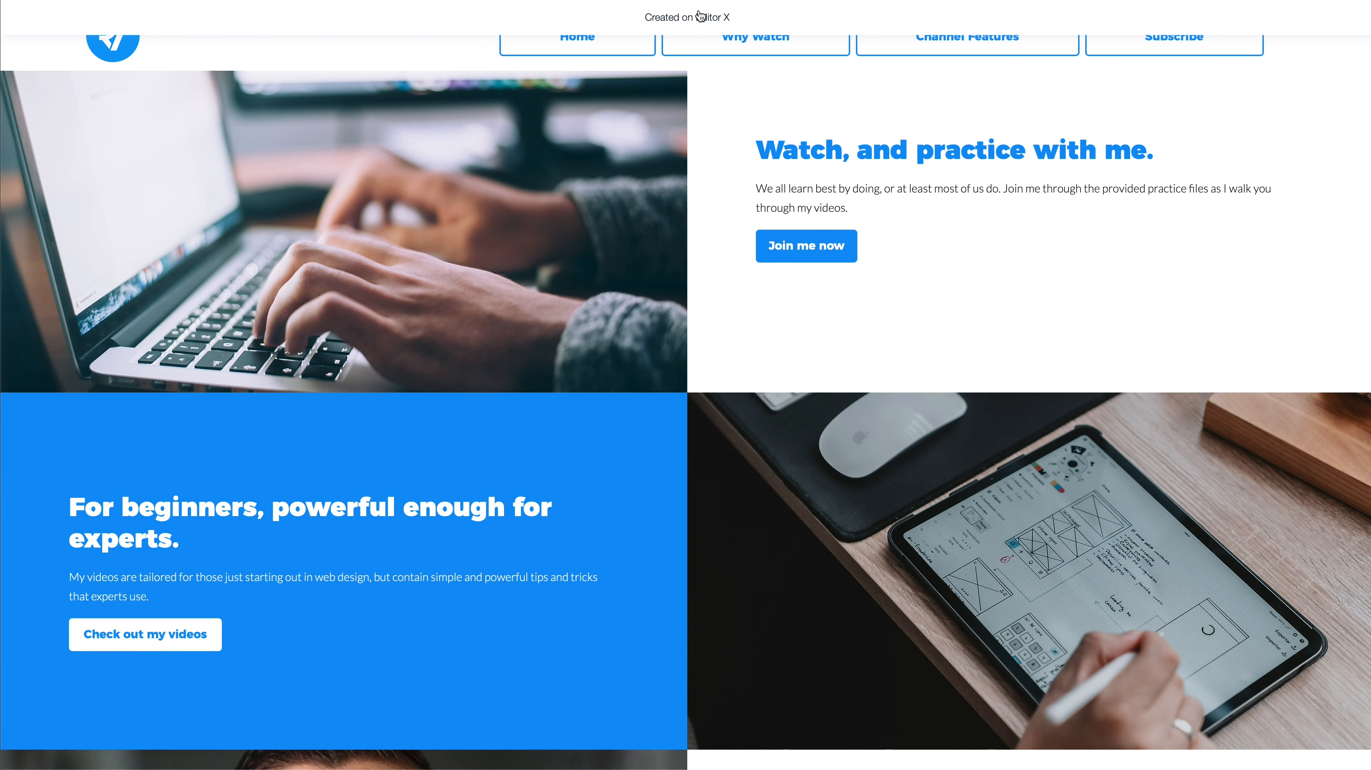
scroll(704, 269, "down", 10)
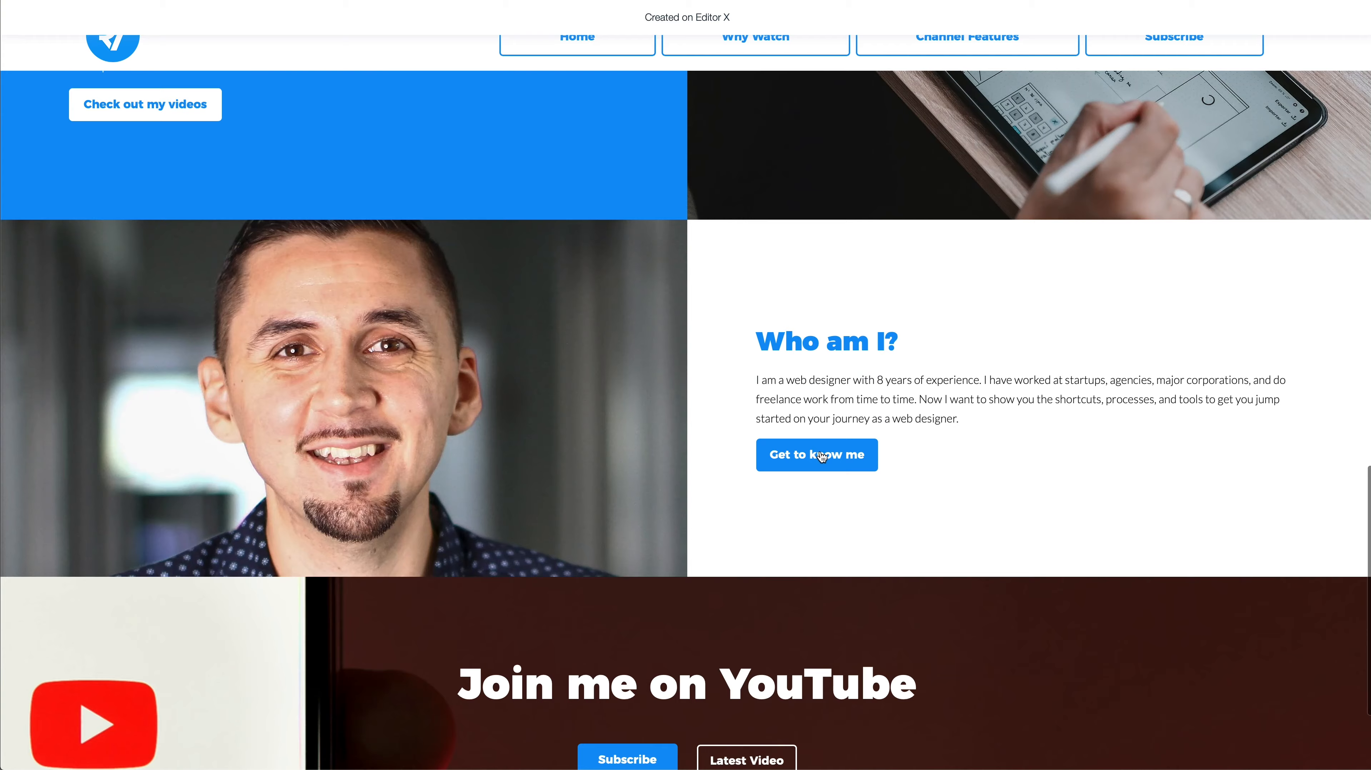
left_click(821, 457)
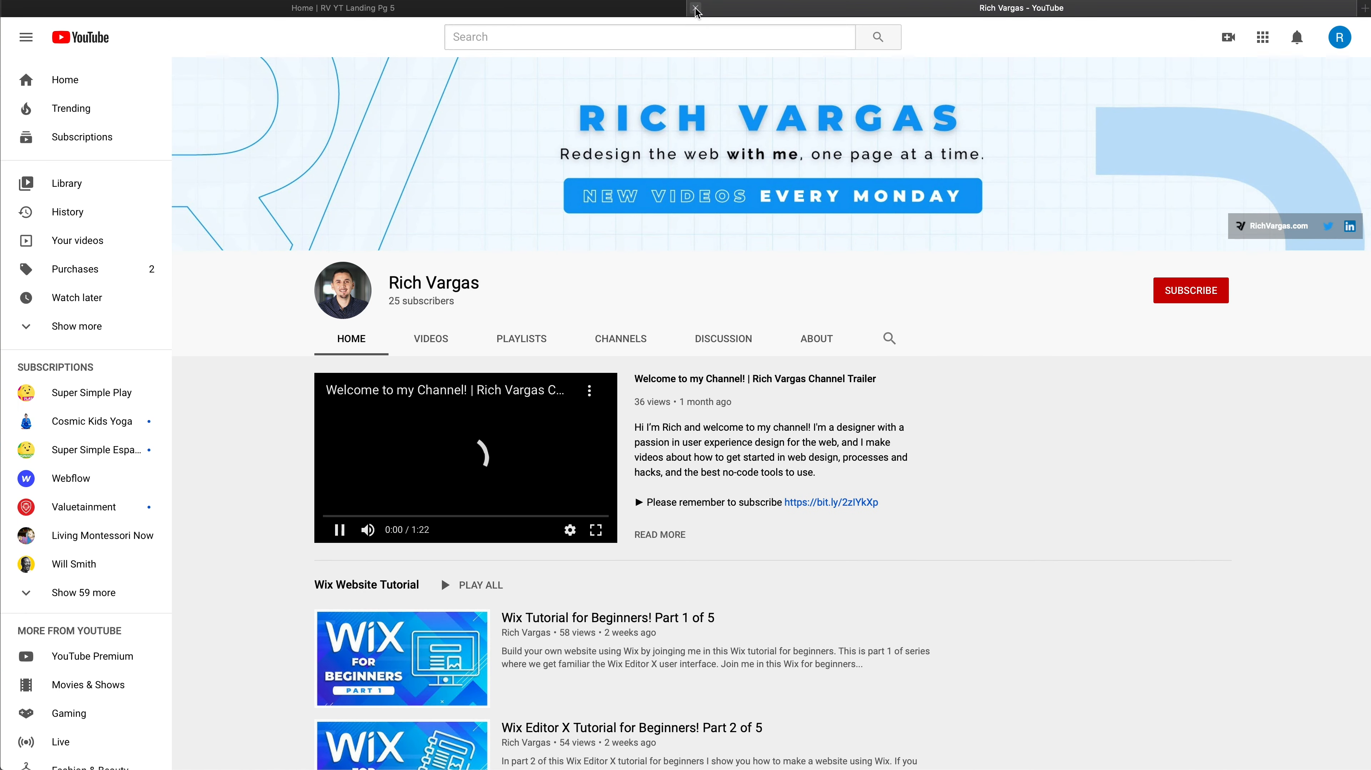
left_click(696, 9)
Test the "Subscribe" and "Latest Video" buttons in the live page's "Join me on YouTube" section
scroll(621, 620, "down", 3)
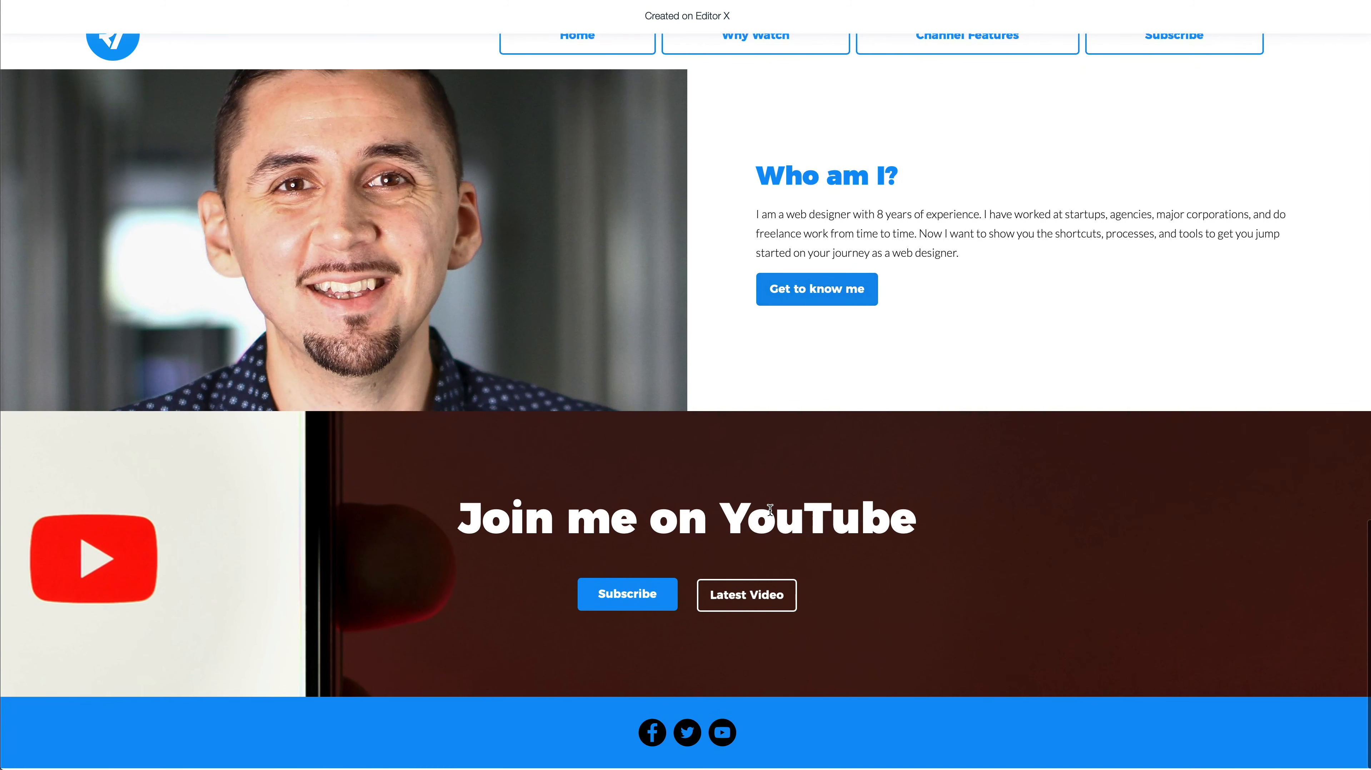
left_click(623, 599)
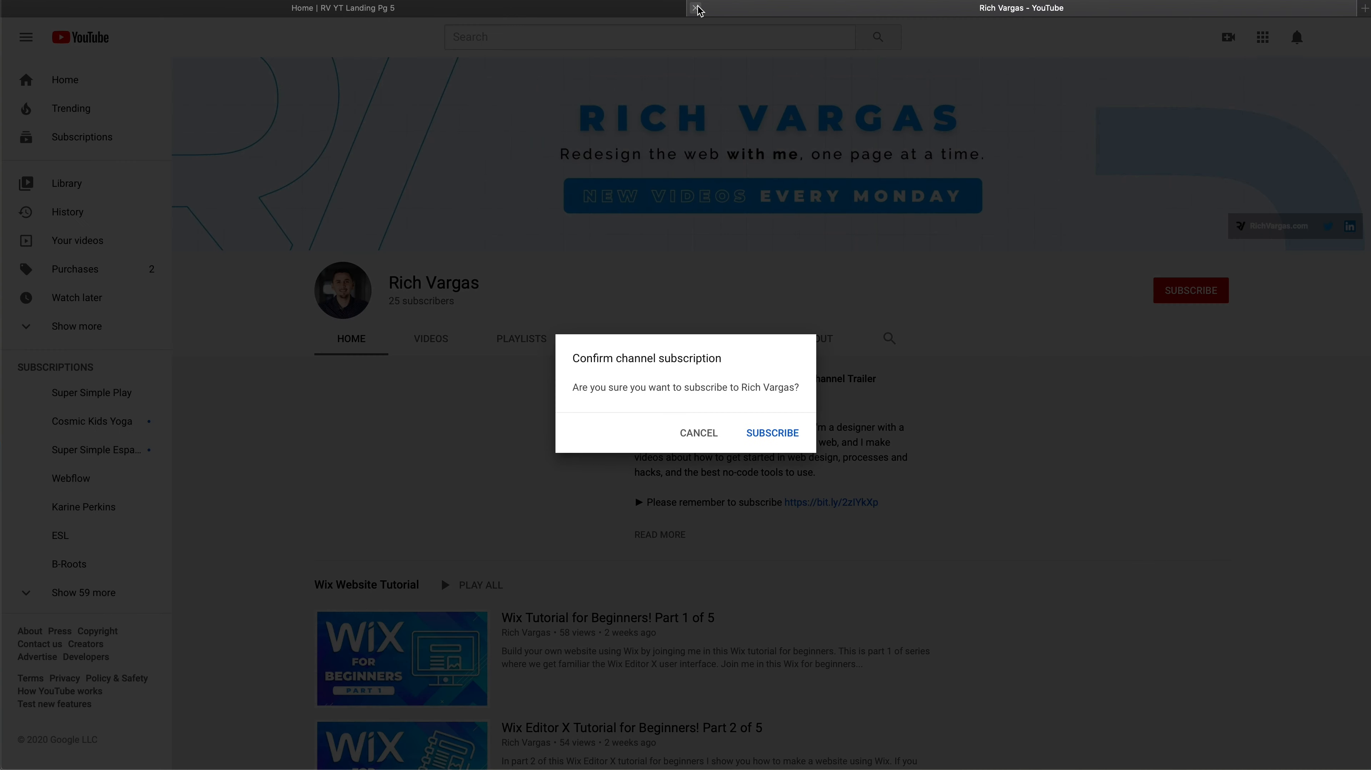
left_click(697, 9)
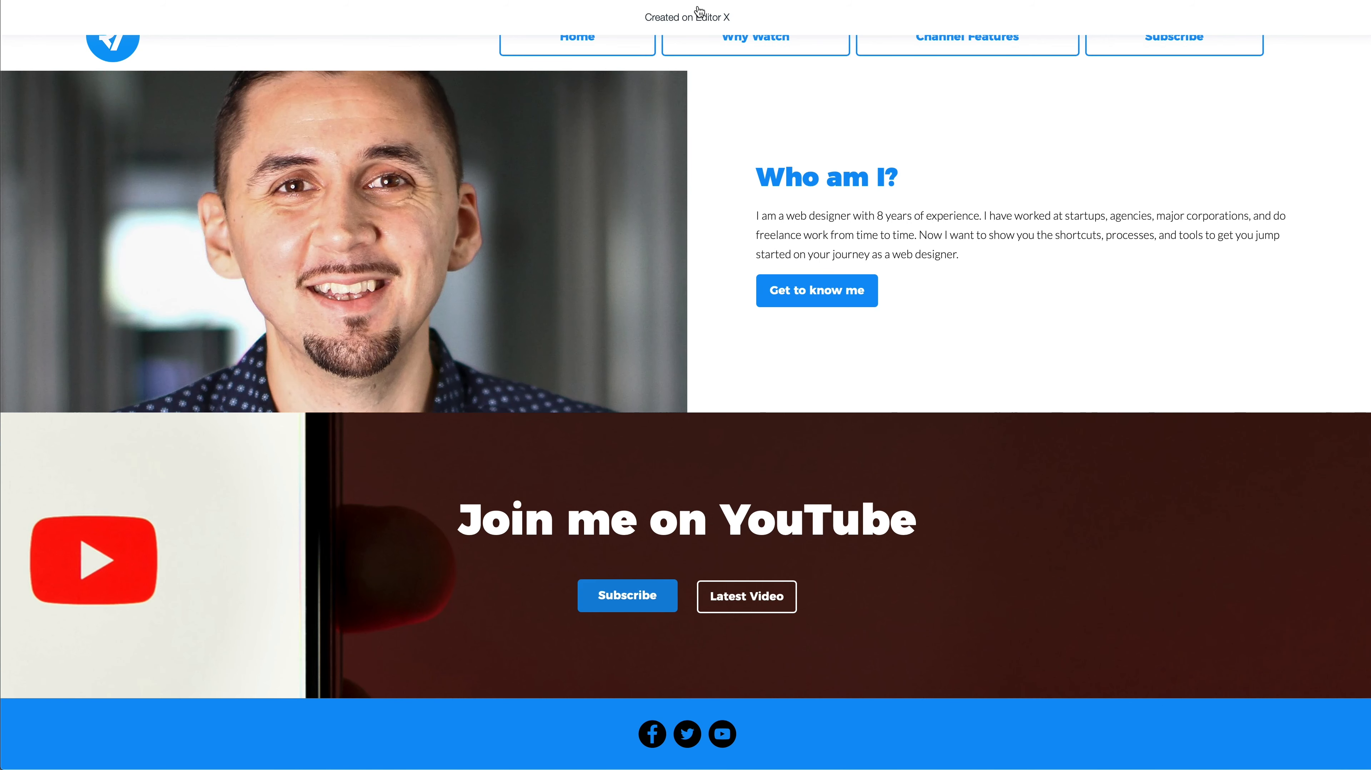
left_click(762, 598)
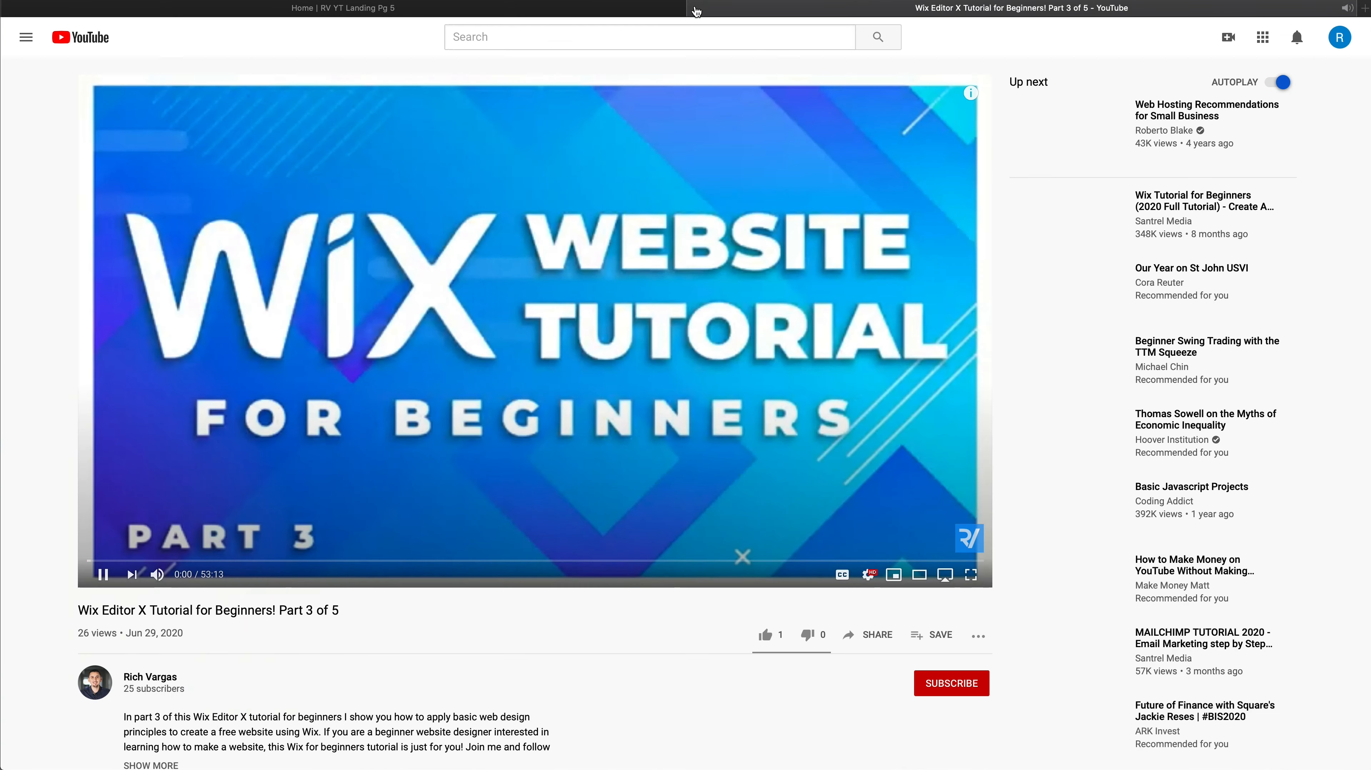
Close the video page and test the Facebook, Twitter and YouTube icons in the footer, returning to the home page after each
left_click(696, 9)
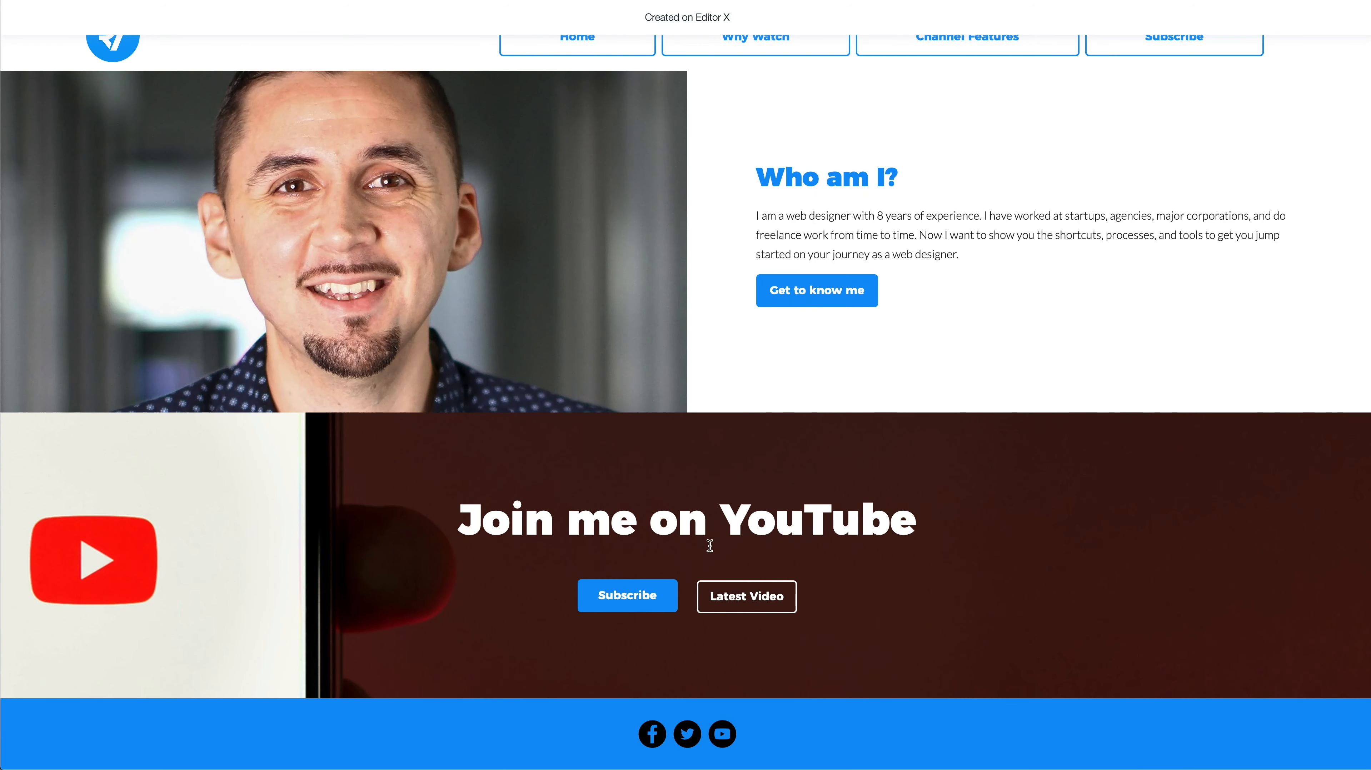
left_click(659, 727)
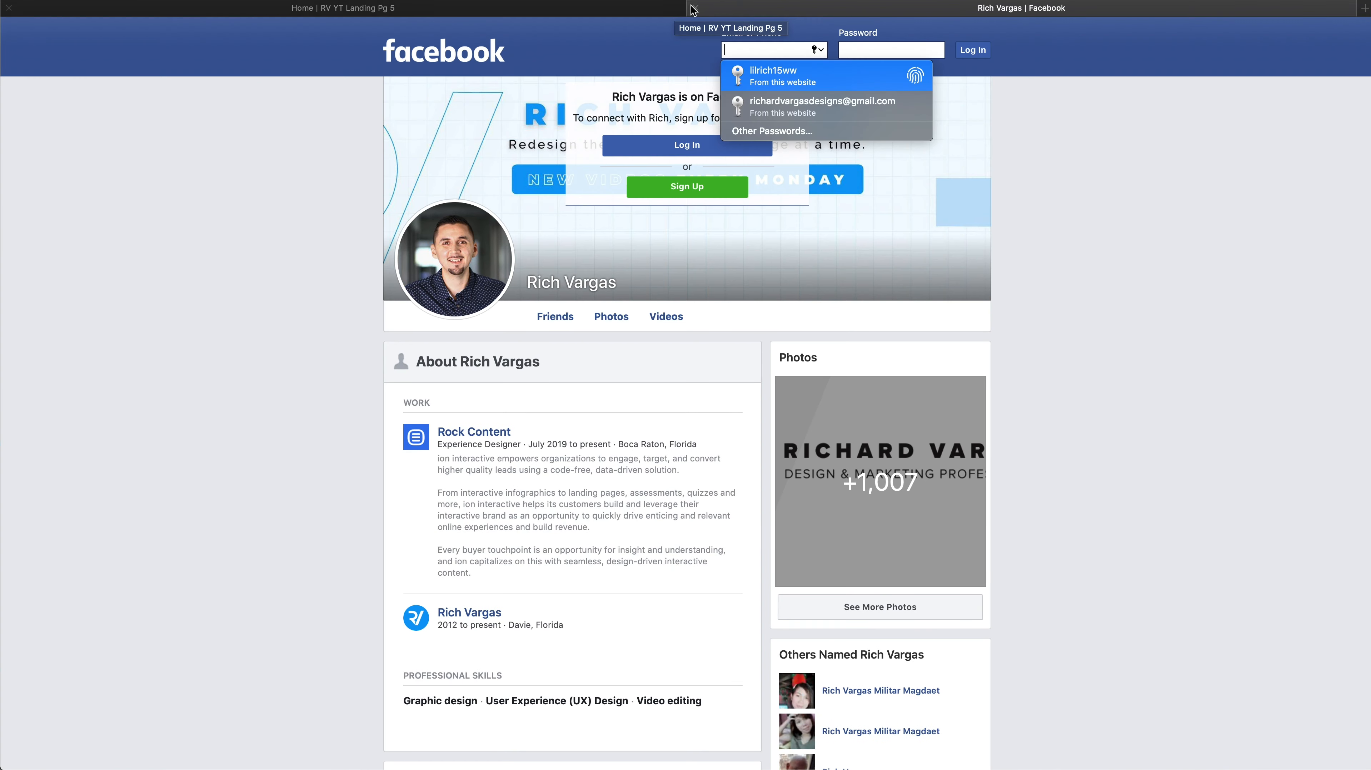
left_click(696, 9)
left_click(688, 735)
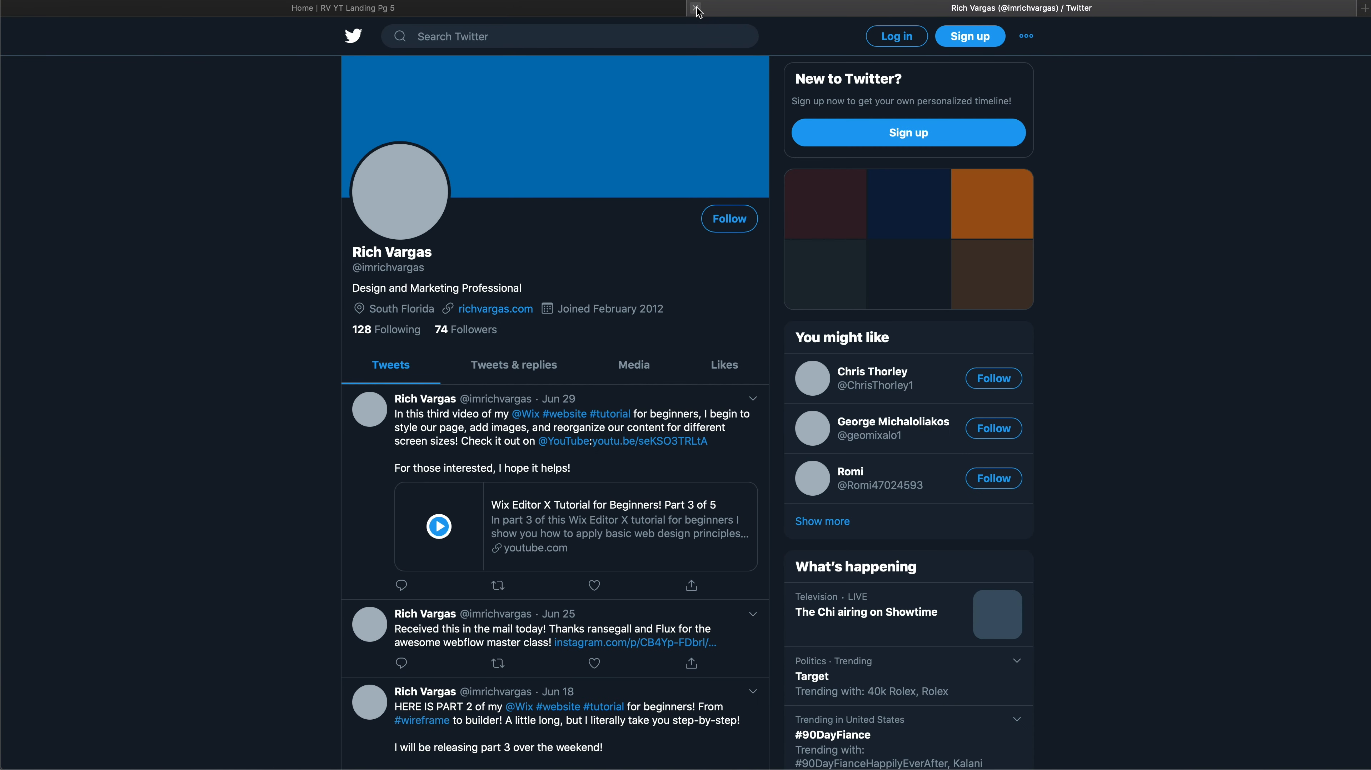
left_click(696, 9)
left_click(722, 734)
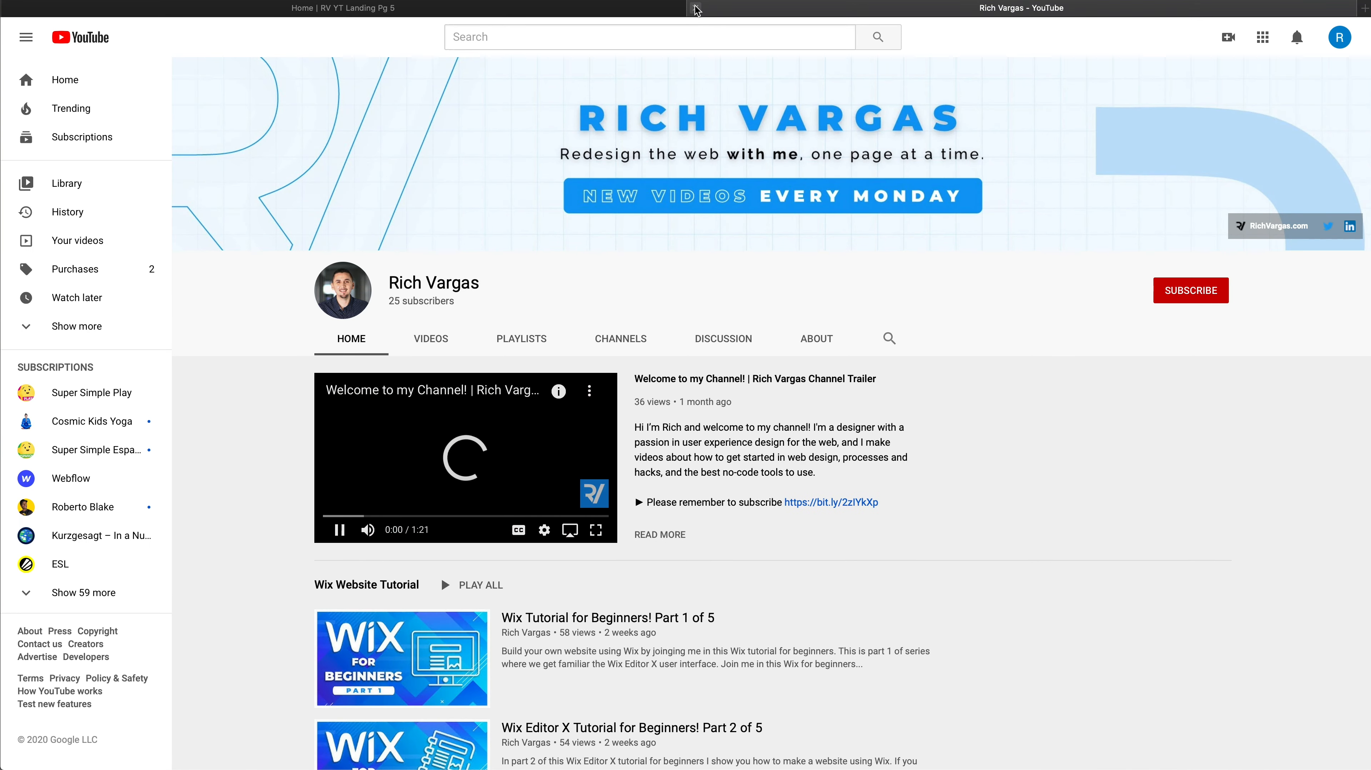
left_click(696, 9)
Check how the header navigation links move through the live page's sections, finishing with the Home link
scroll(720, 372, "up", 15)
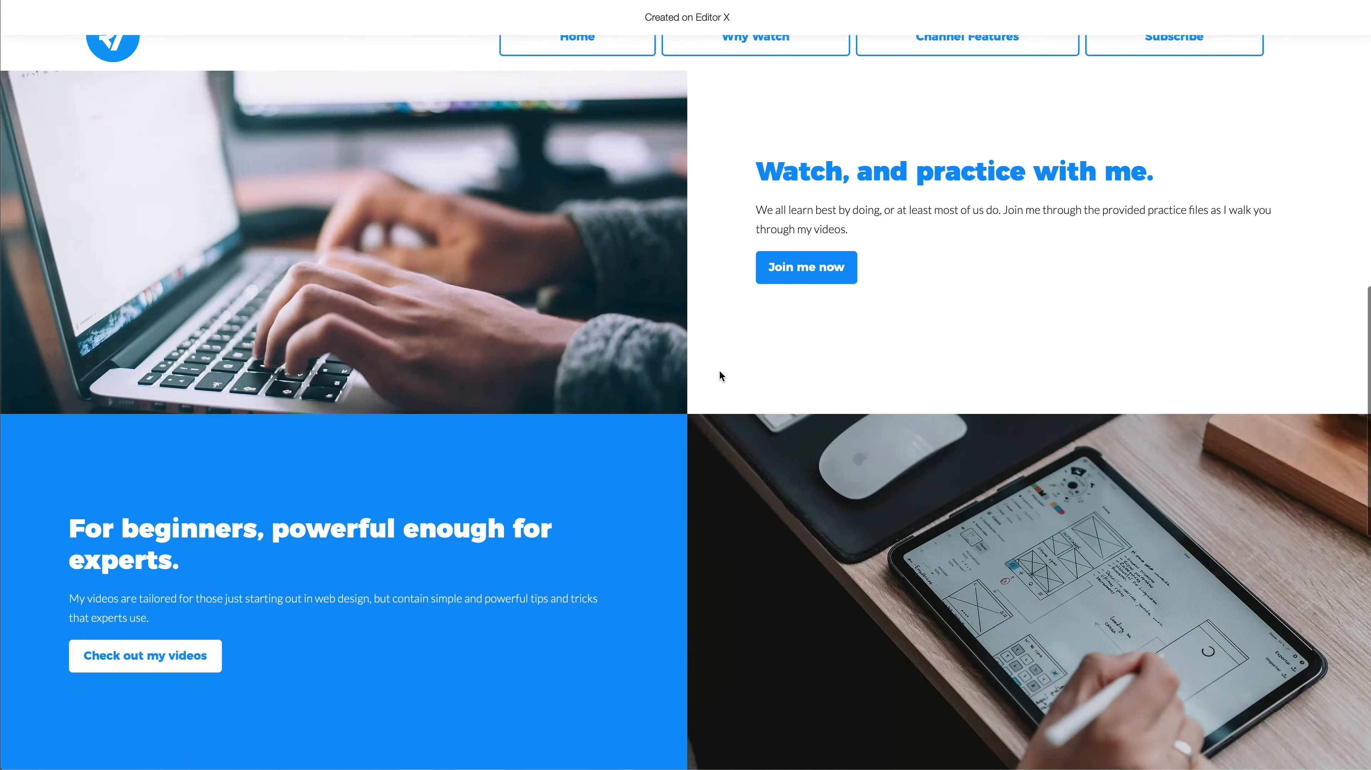
scroll(711, 70, "down", 10)
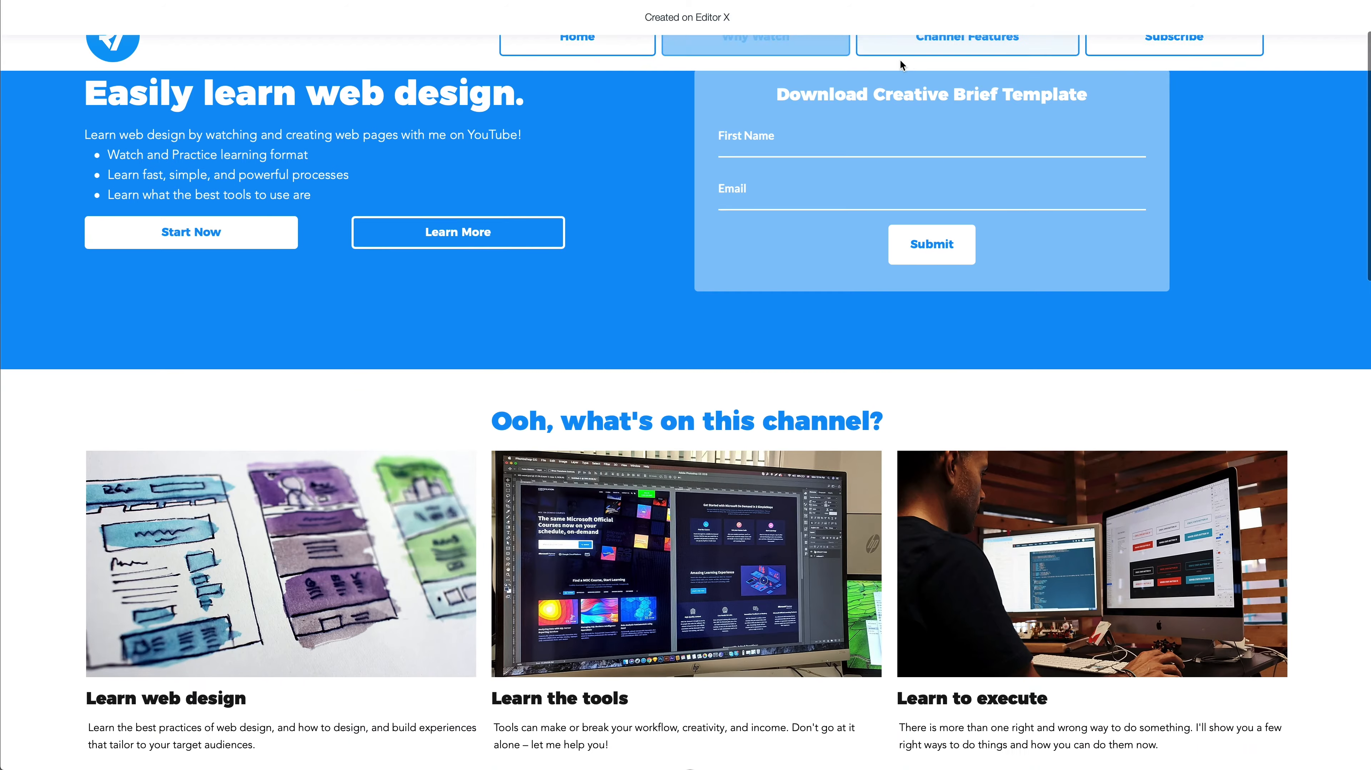
scroll(1175, 53, "down", 10)
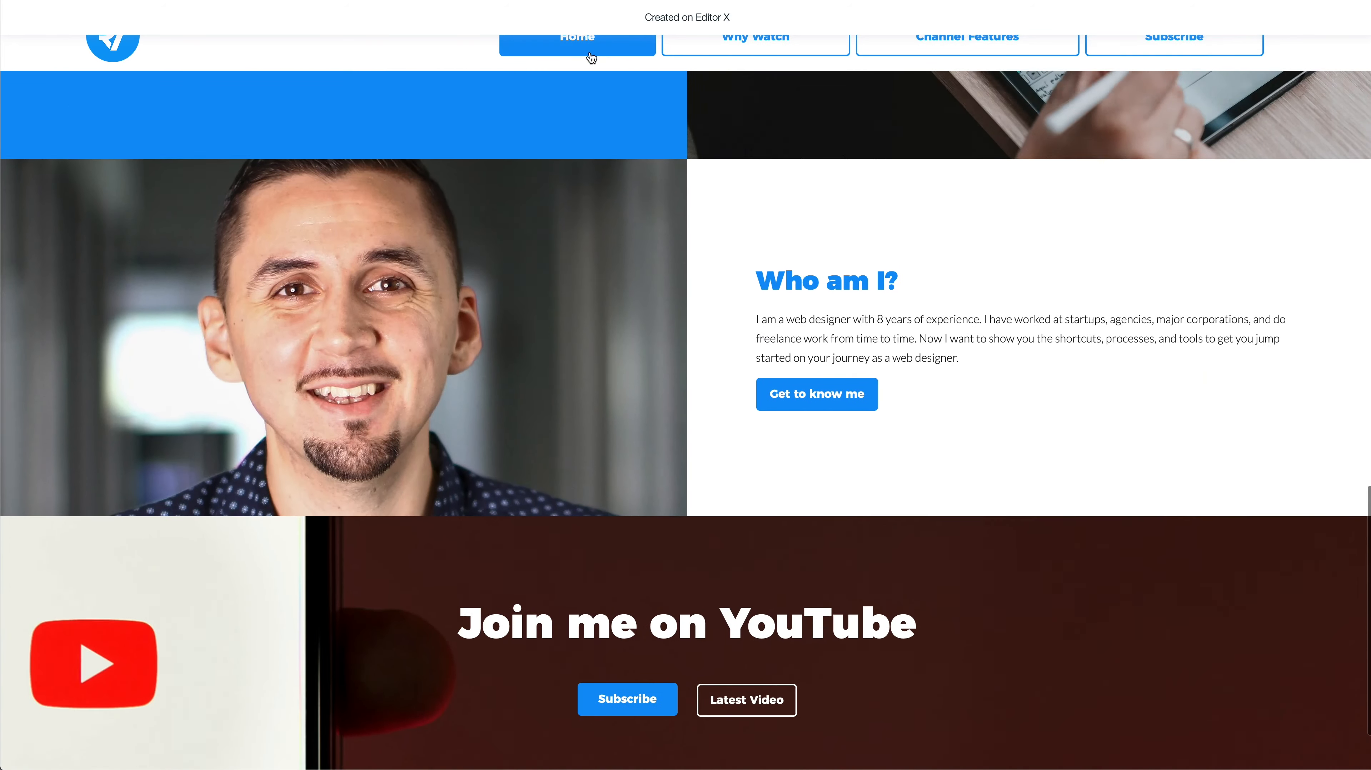
left_click(592, 58)
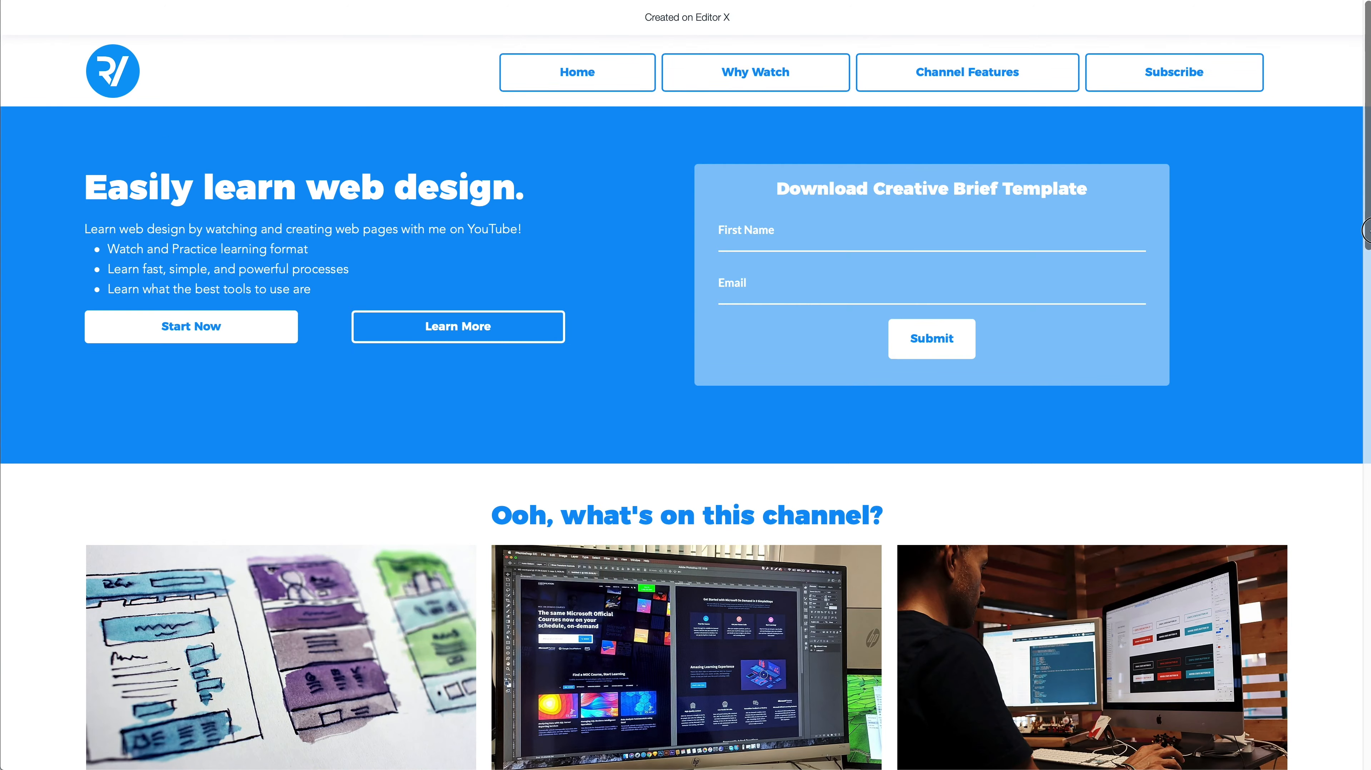
Narrow the browser window to phone width and widen it again to check the hero, form and channel card layouts
left_click_drag(1366, 230, 352, 269)
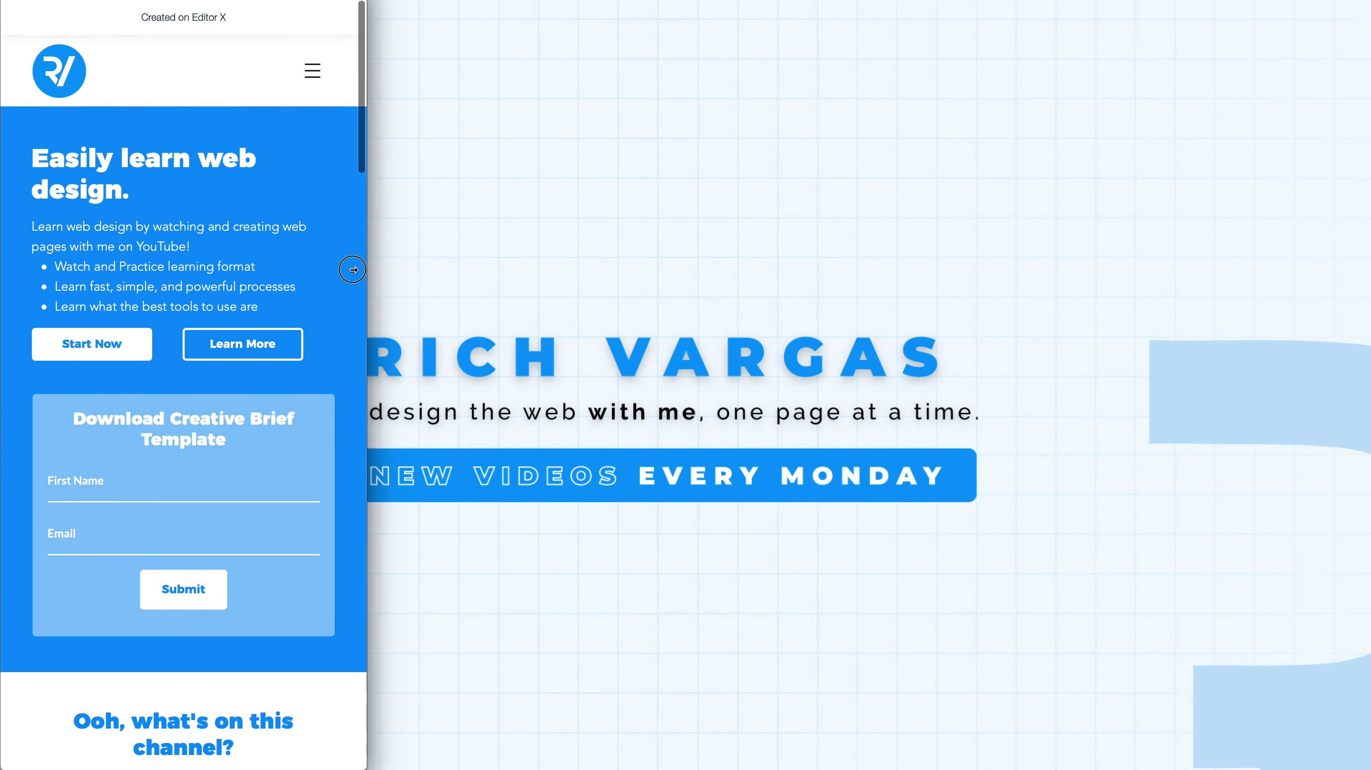
left_click_drag(263, 264, 1364, 262)
scroll(1255, 267, "down", 5)
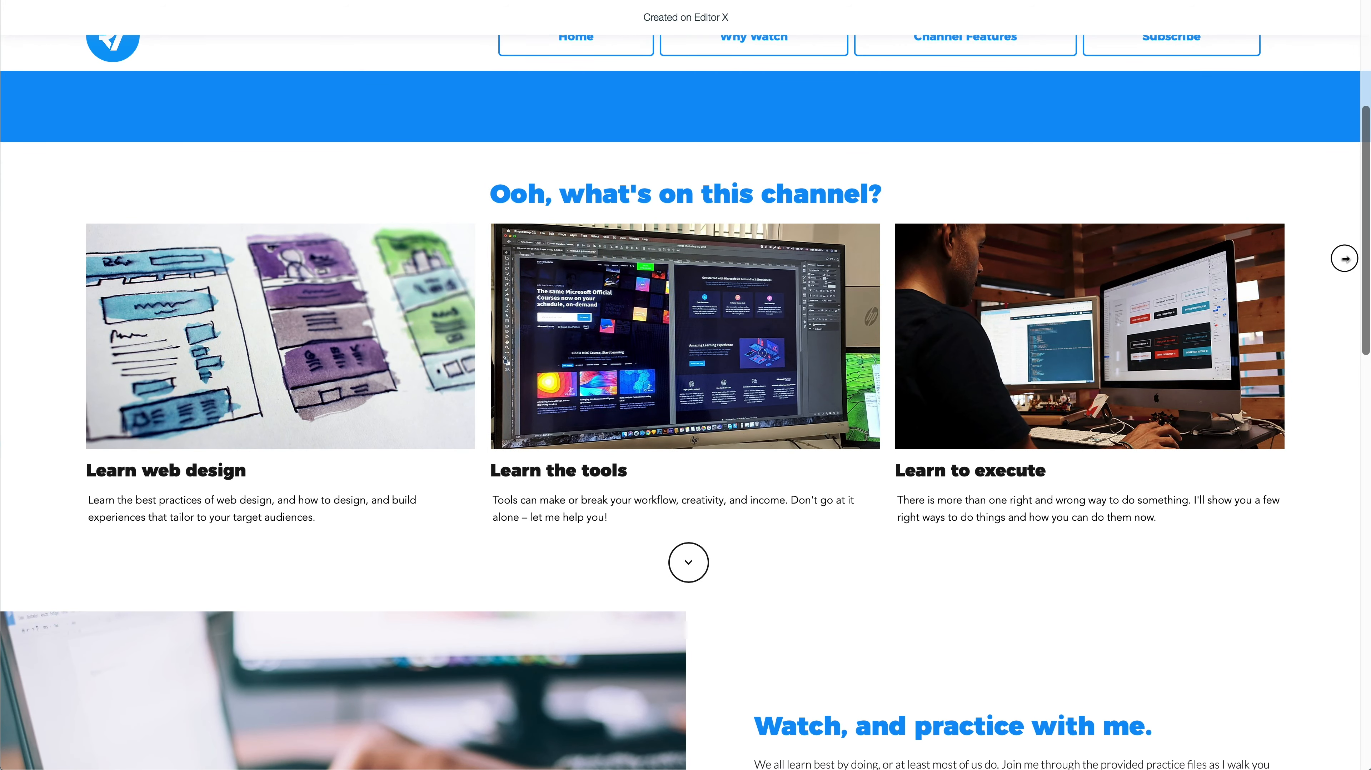
left_click_drag(1344, 259, 360, 280)
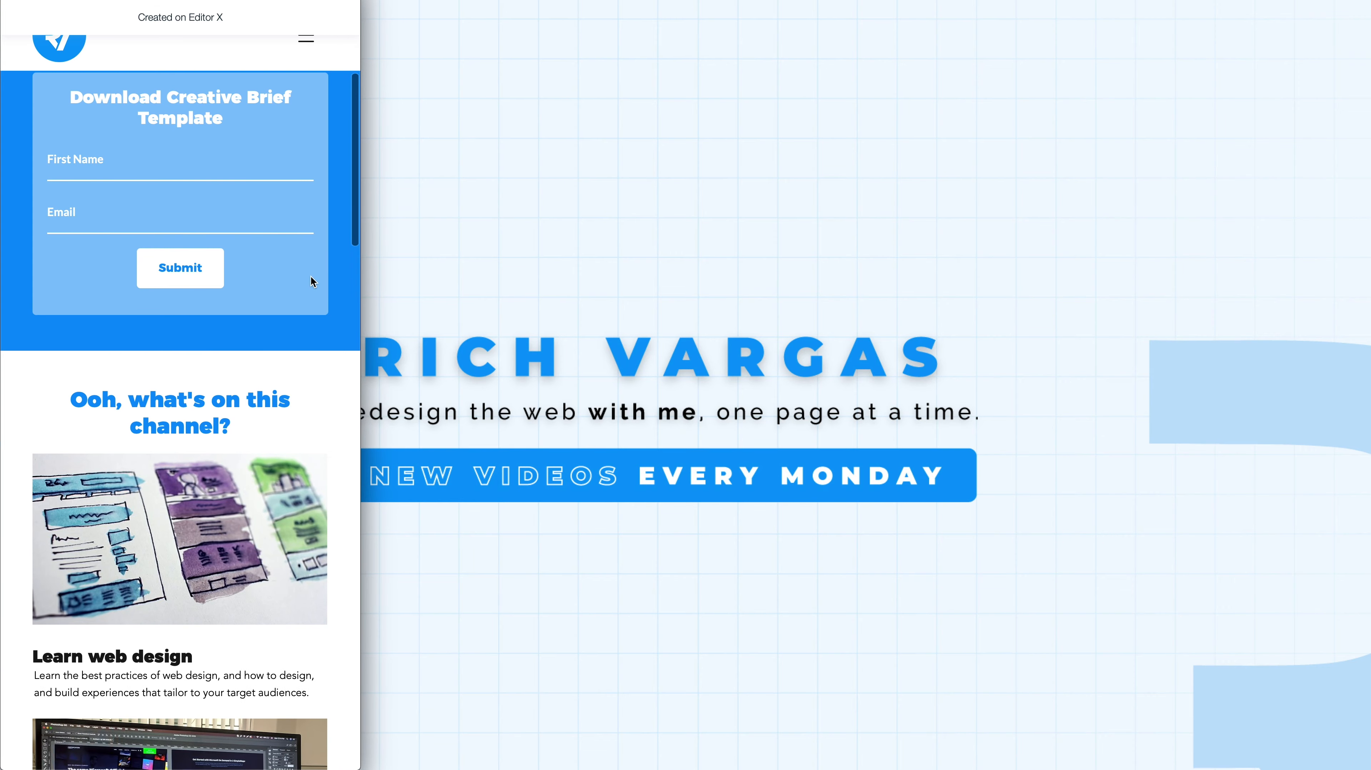
scroll(311, 280, "down", 10)
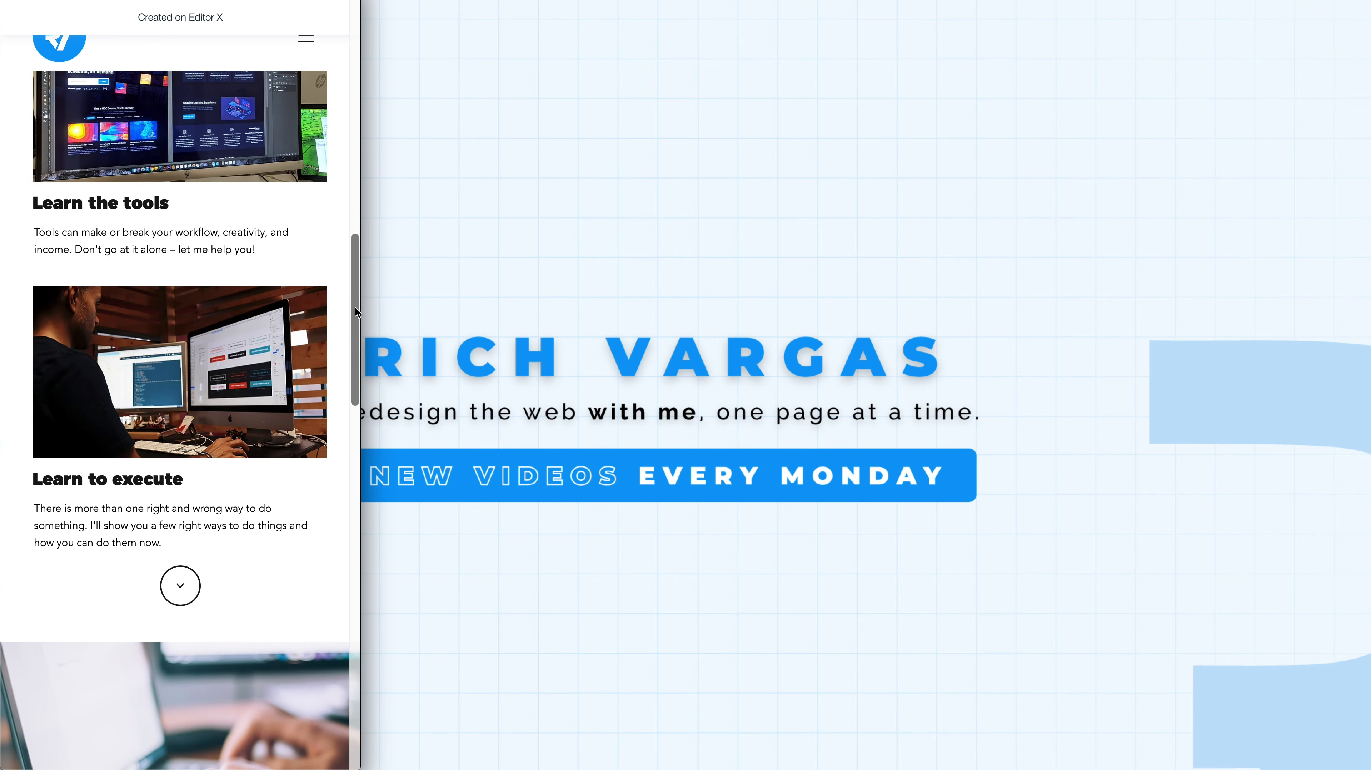
left_click_drag(362, 303, 1370, 291)
Resize the browser window between desktop, phone and tablet widths to check the layout from "Watch, and practice with me." through "Who am I?"
scroll(1258, 277, "up", 5)
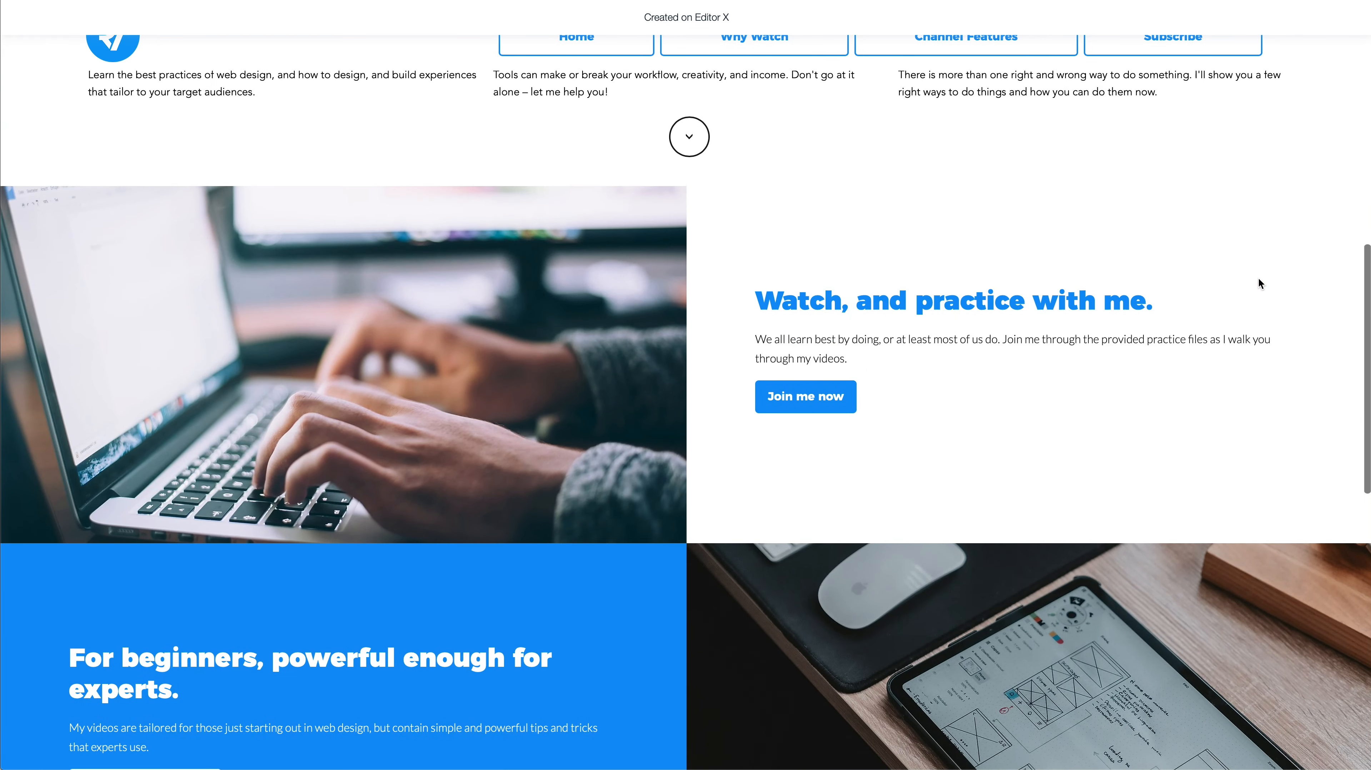
left_click_drag(1369, 293, 361, 333)
scroll(263, 343, "down", 10)
scroll(263, 343, "down", 12)
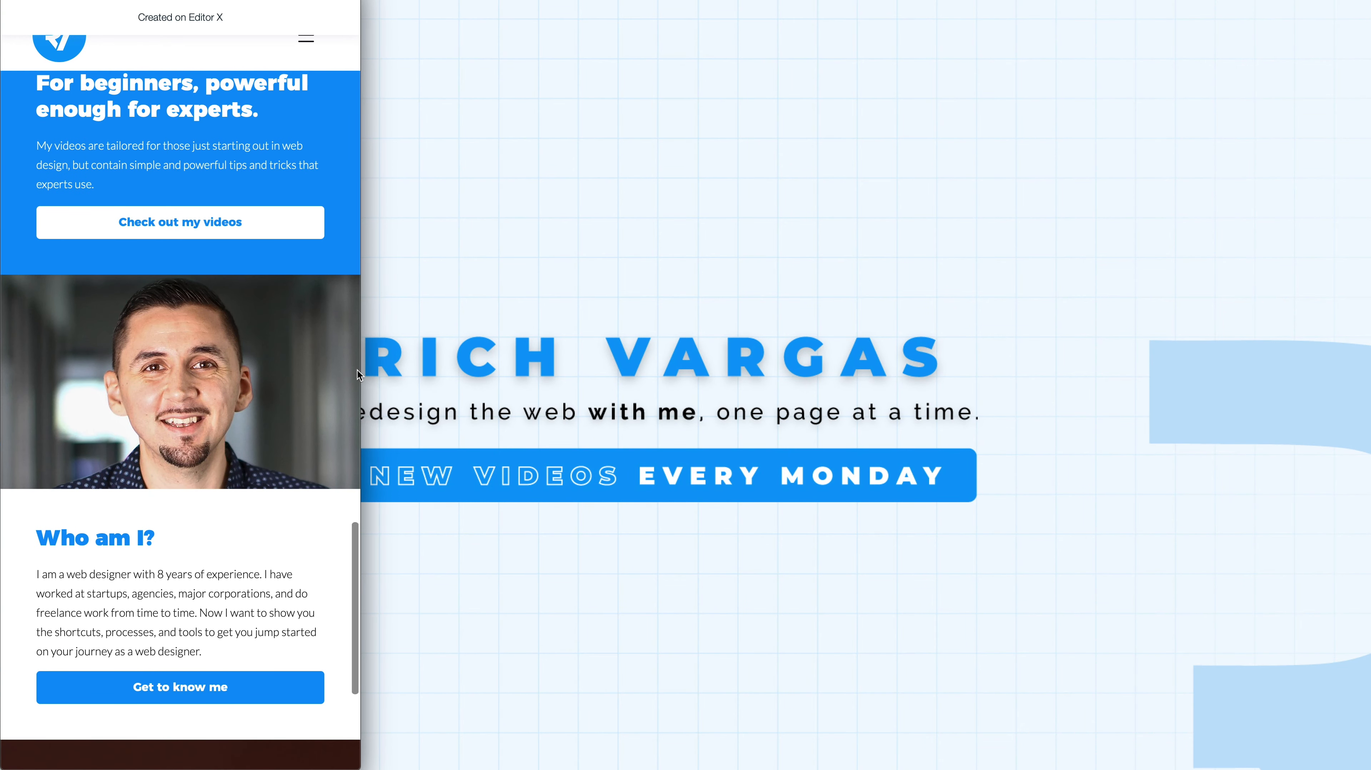
left_click_drag(361, 369, 1043, 358)
scroll(949, 351, "up", 4)
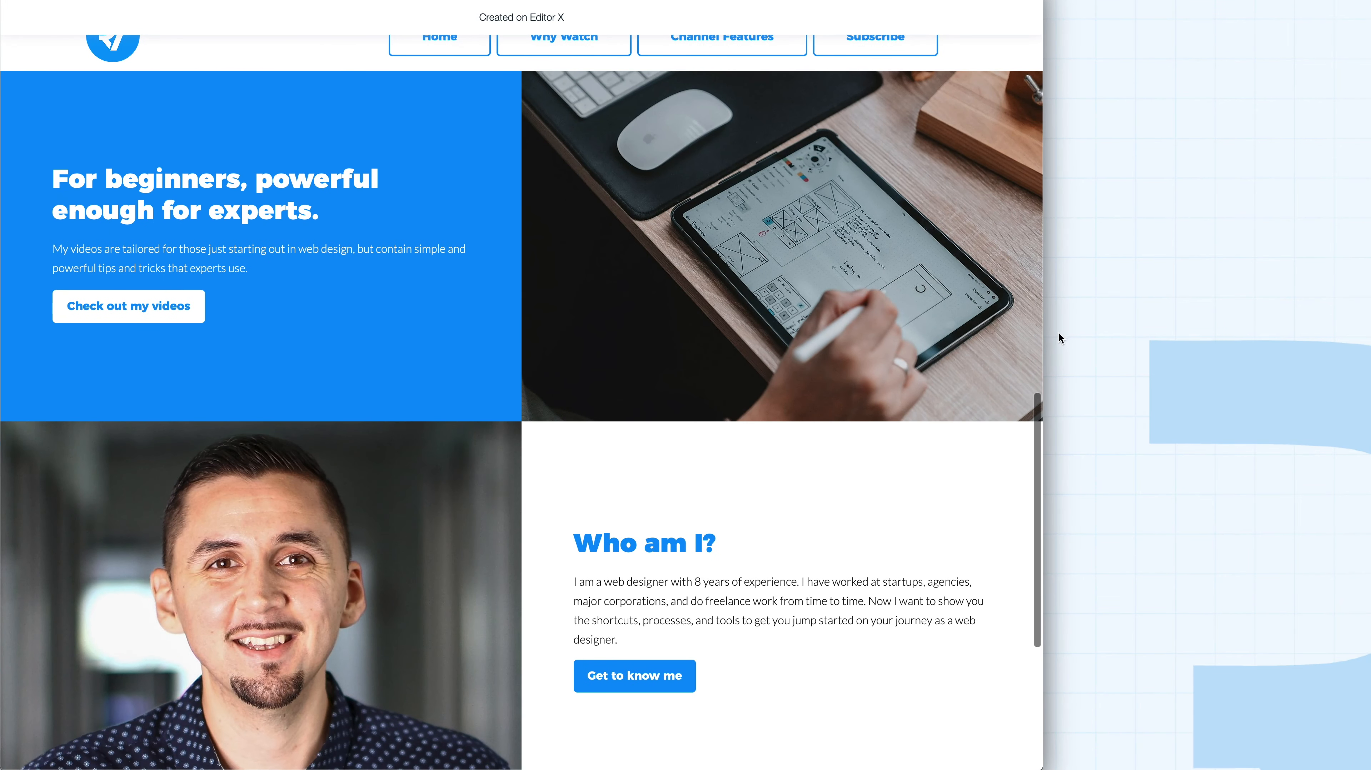
left_click_drag(1045, 339, 1367, 328)
Check the "Join me on YouTube" section and footer at phone width, and restore the window to desktop width
scroll(1119, 345, "down", 7)
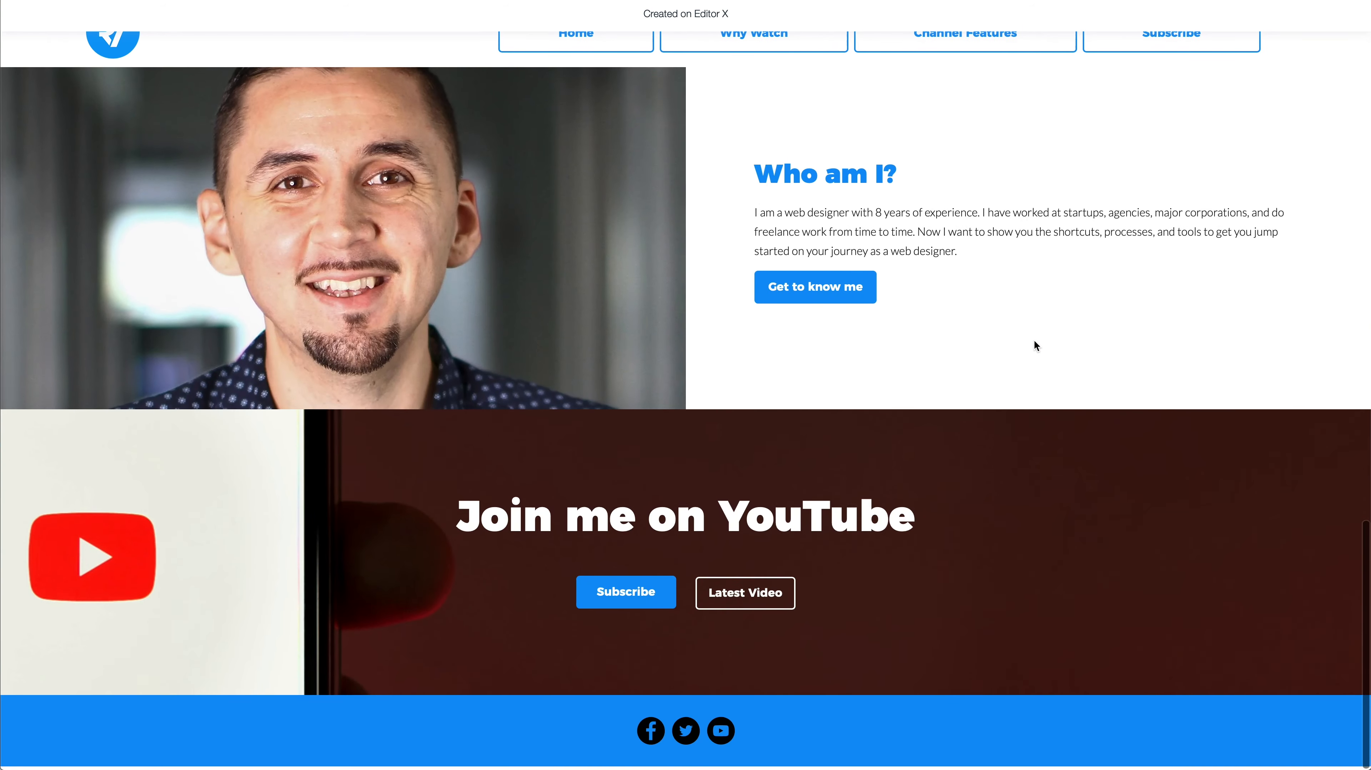
left_click_drag(1368, 404, 406, 447)
scroll(377, 453, "down", 10)
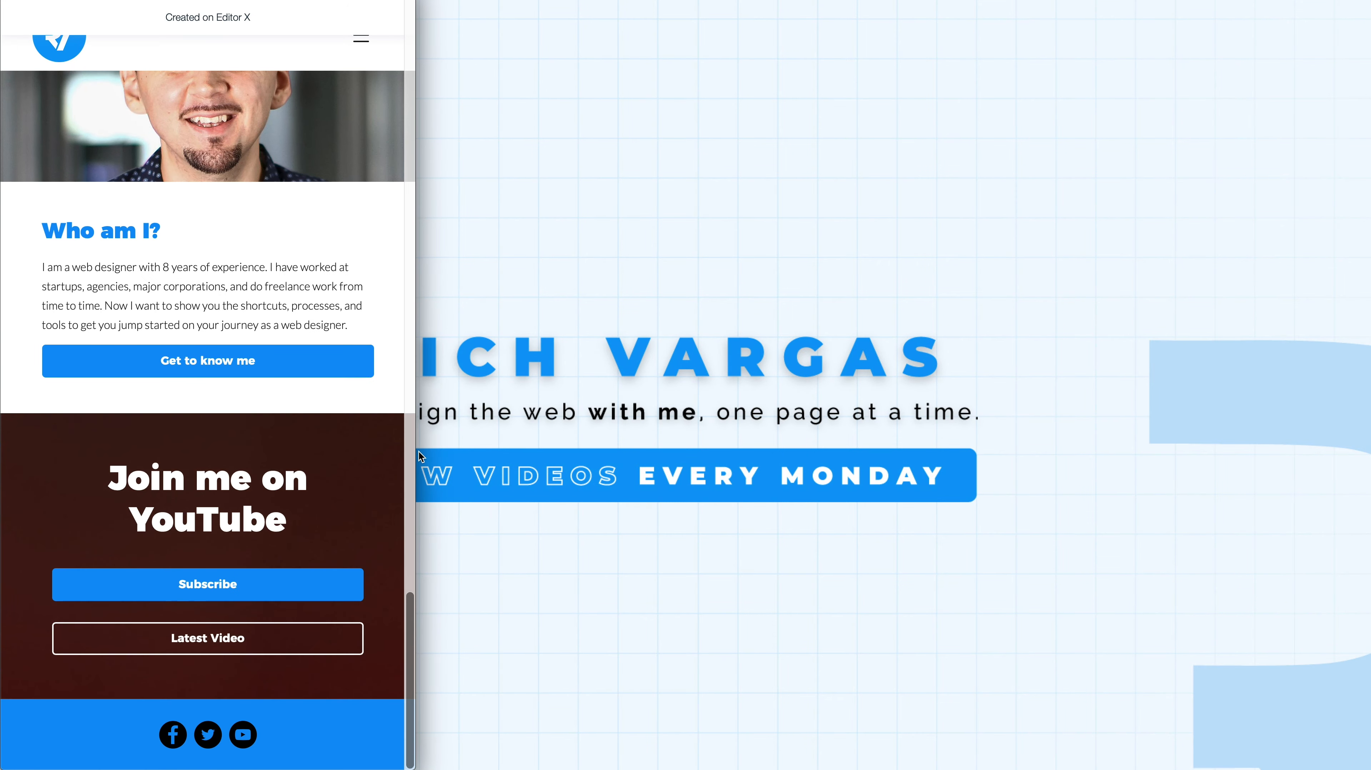
left_click_drag(419, 456, 1367, 428)
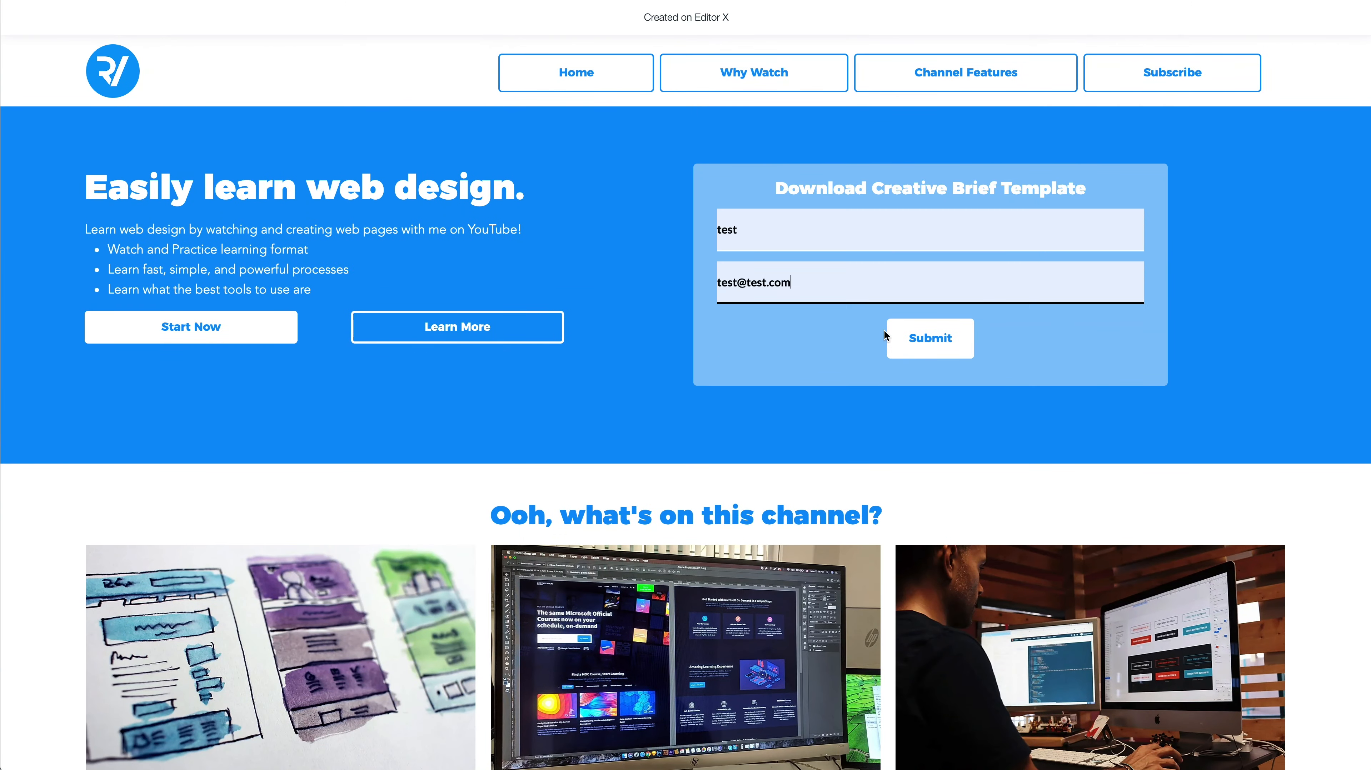
Submit the "Download Creative Brief Template" form with test entries and try the "Why Watch" navigation link
left_click(888, 336)
scroll(887, 378, "down", 10)
left_click(804, 556)
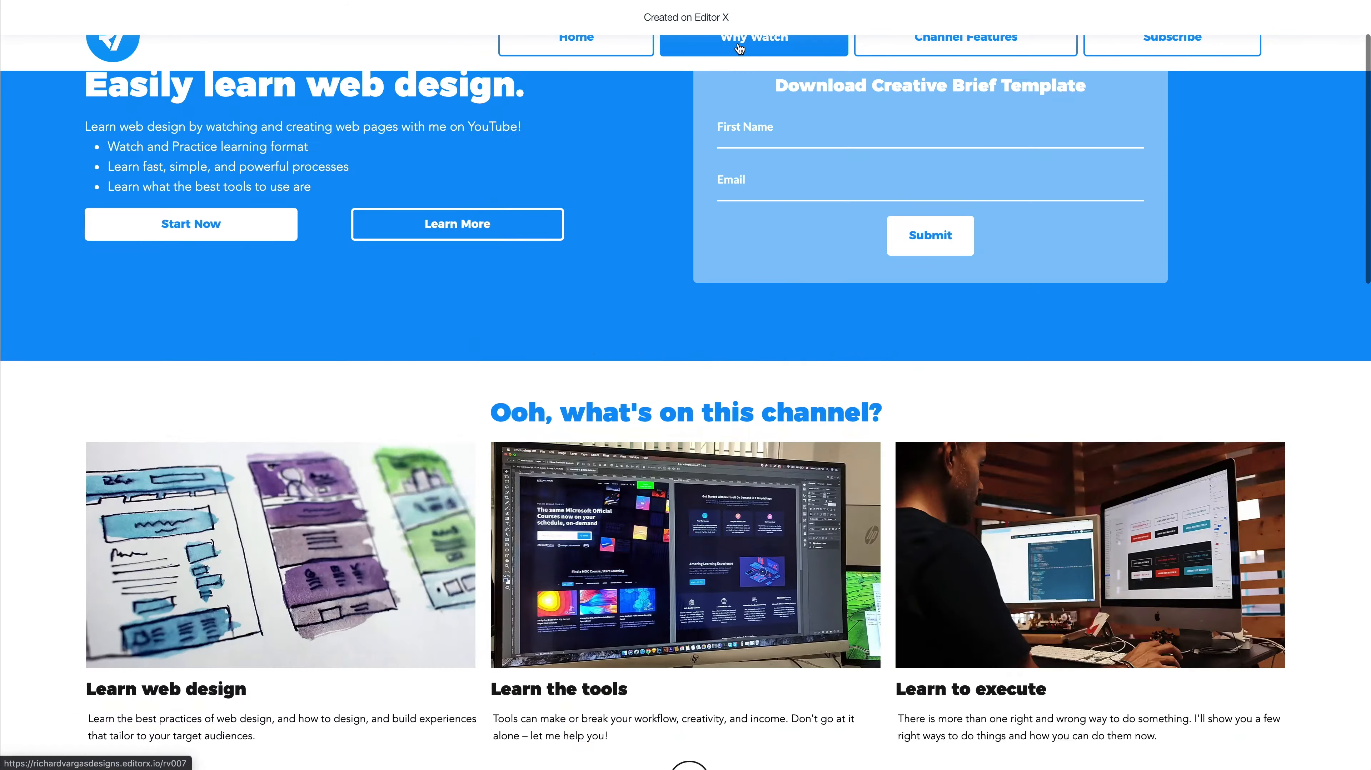
left_click(739, 49)
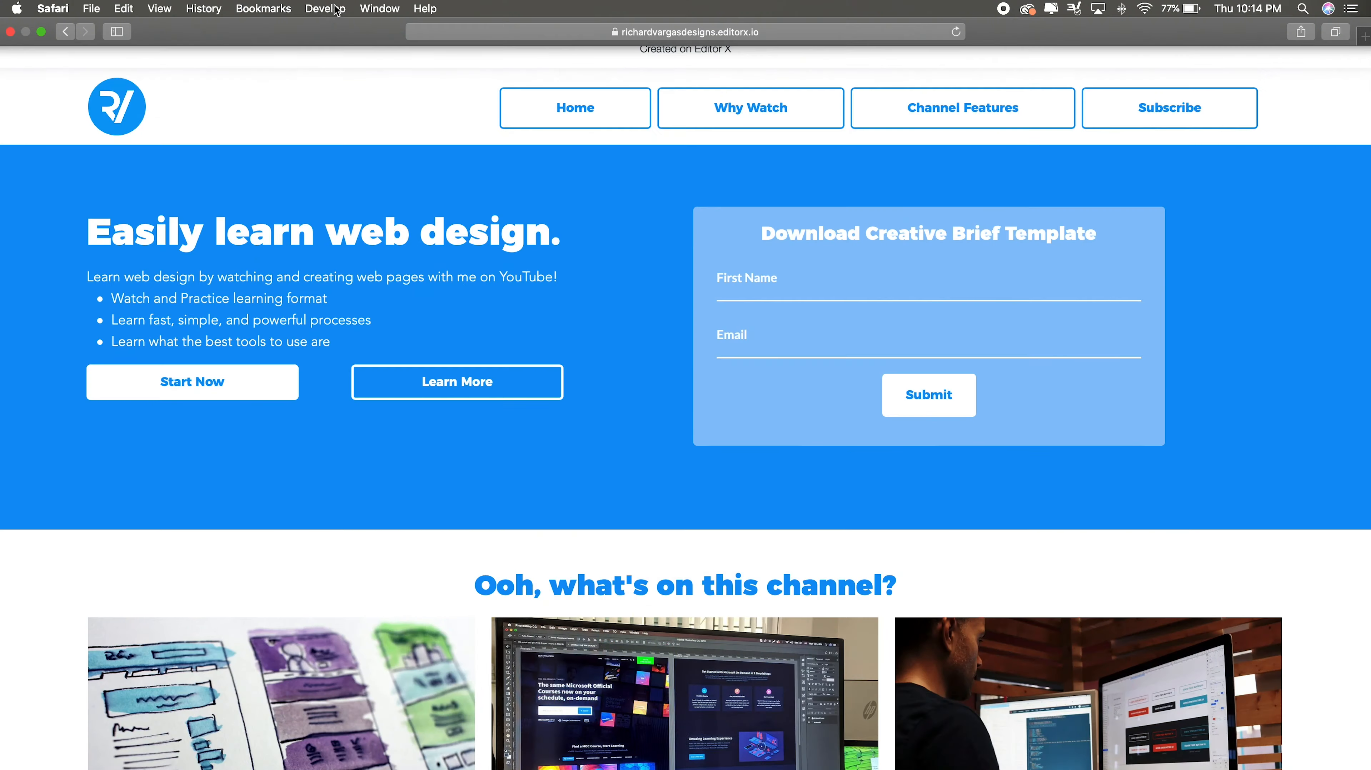
Look through the browser's user agent options for testing the site as other devices and browsers, and return to the page
left_click(325, 9)
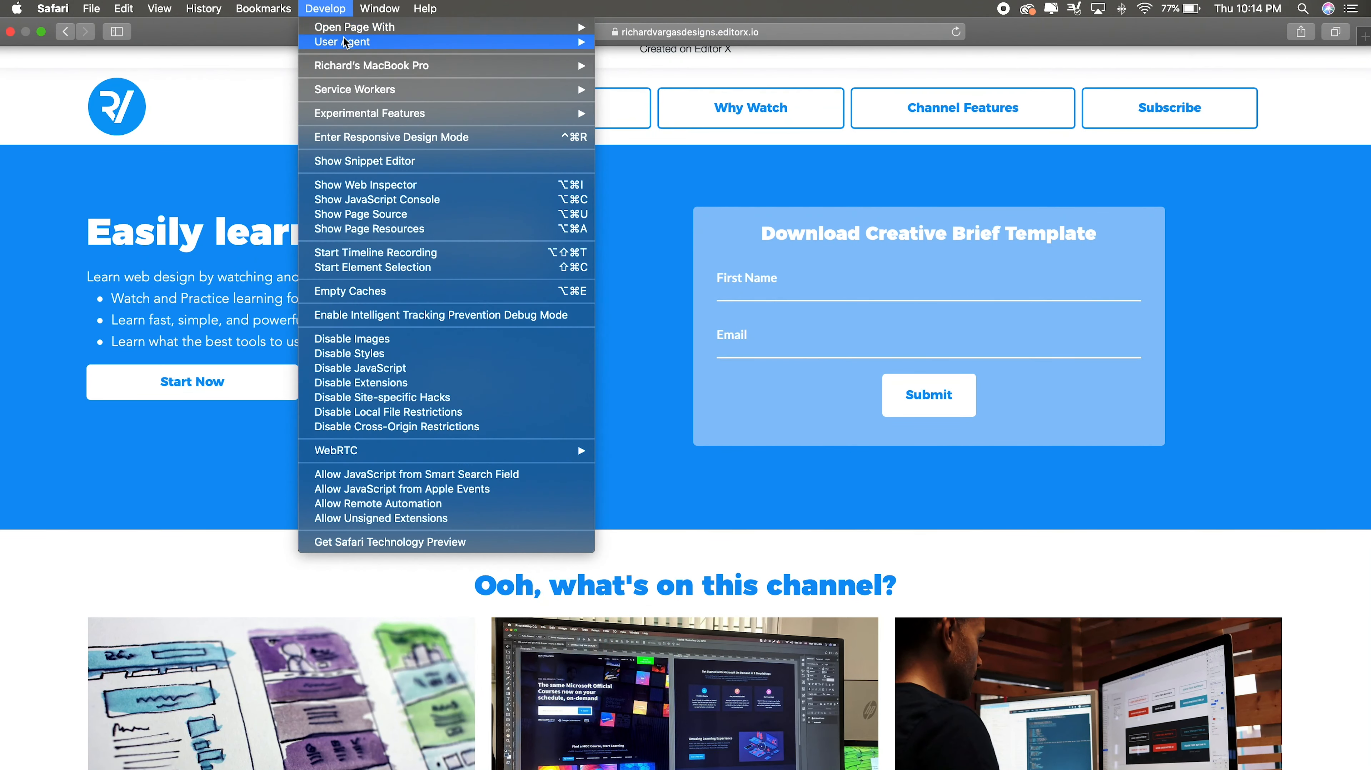
mouse_move(582, 29)
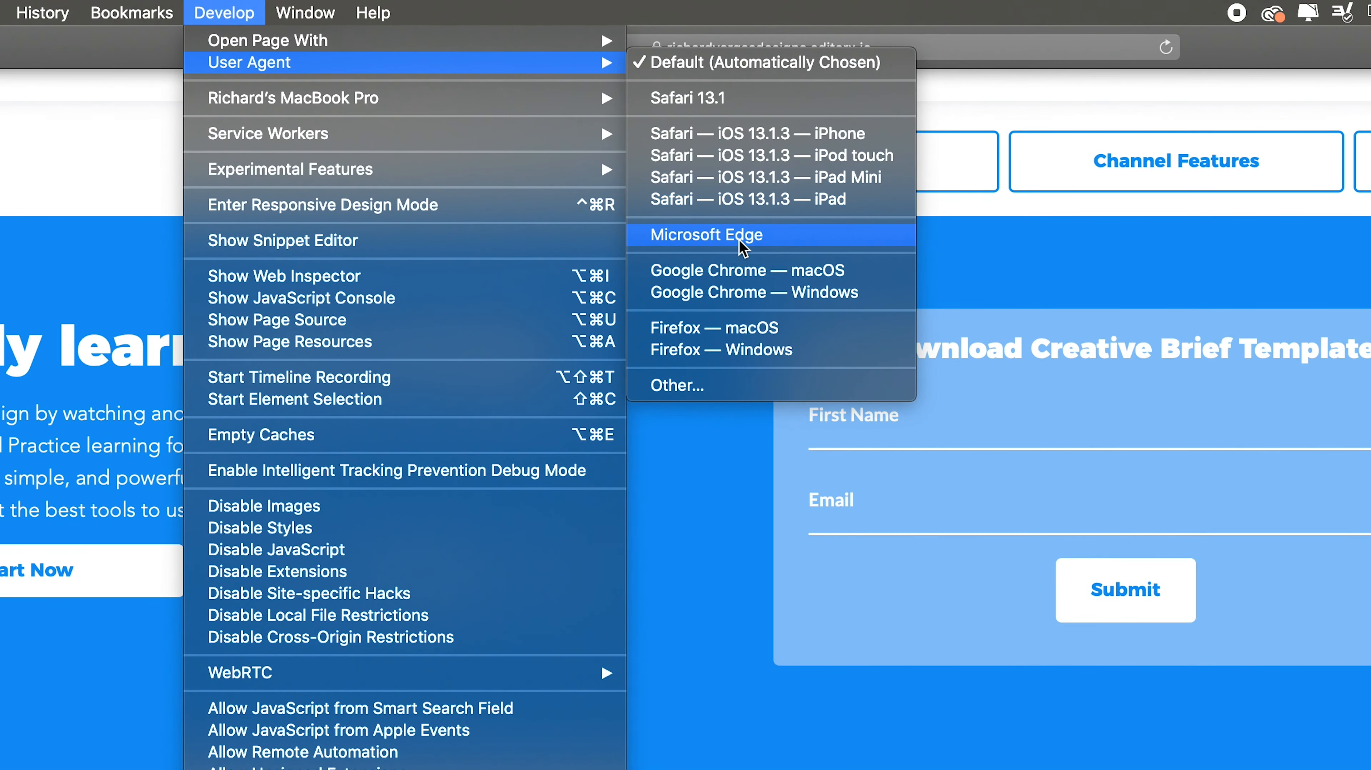
left_click(670, 158)
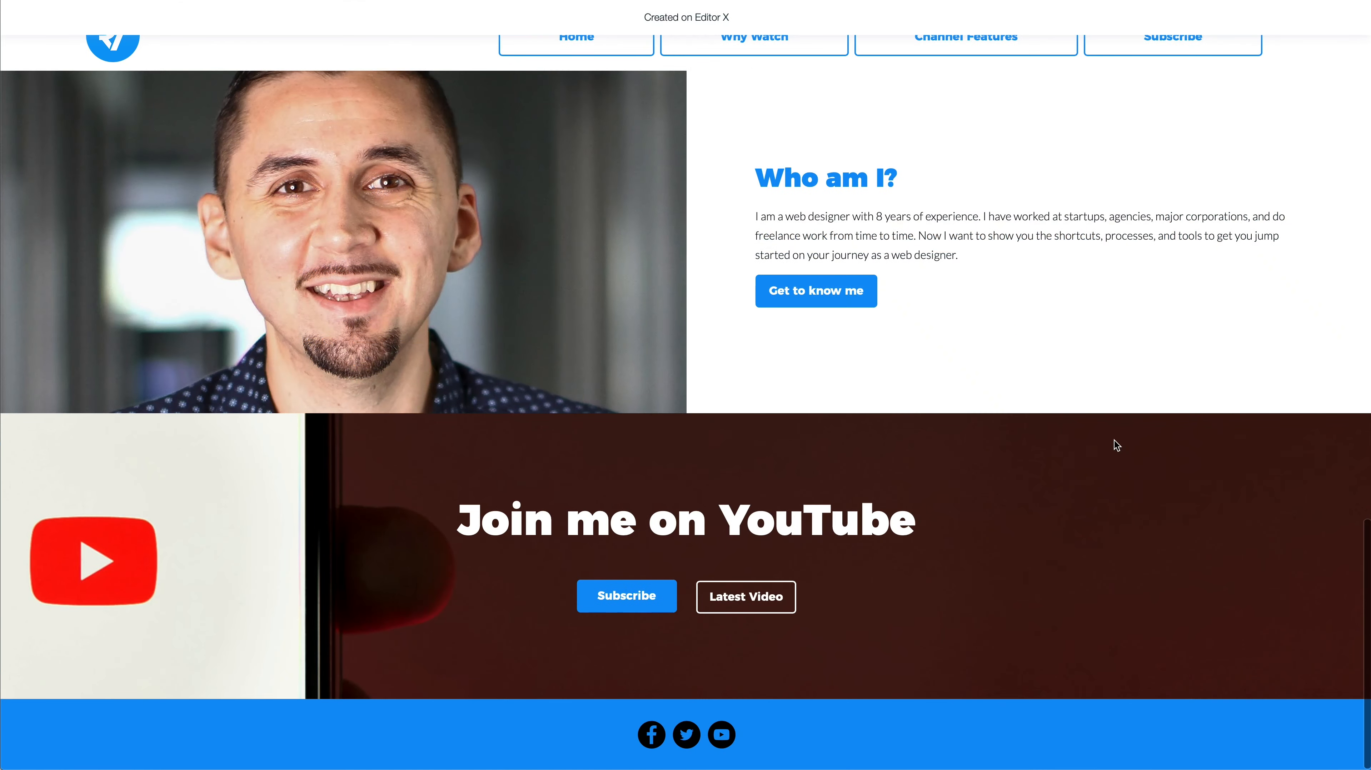
scroll(1295, 177, "up", 10)
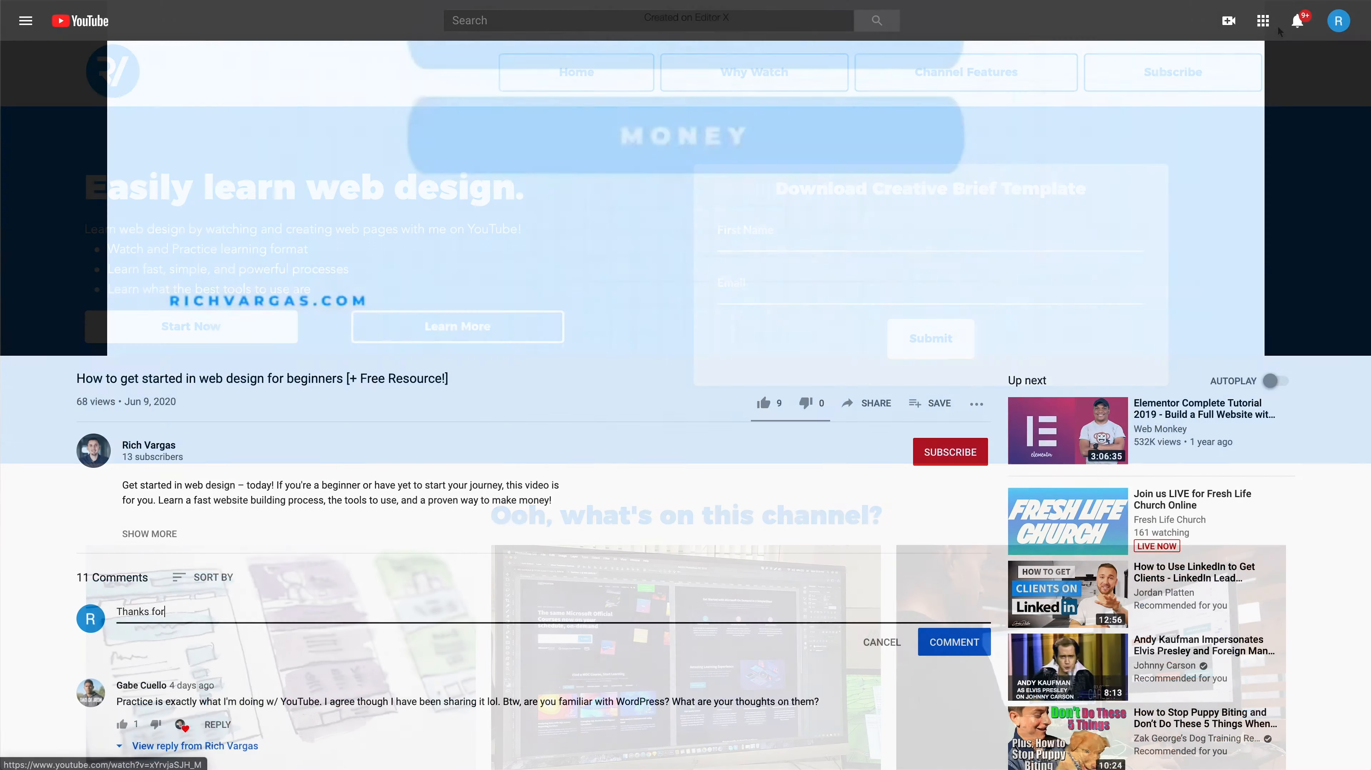
Post the comment "Thanks for the info!" on the YouTube video about getting started in web design, and like the video
type("he info!")
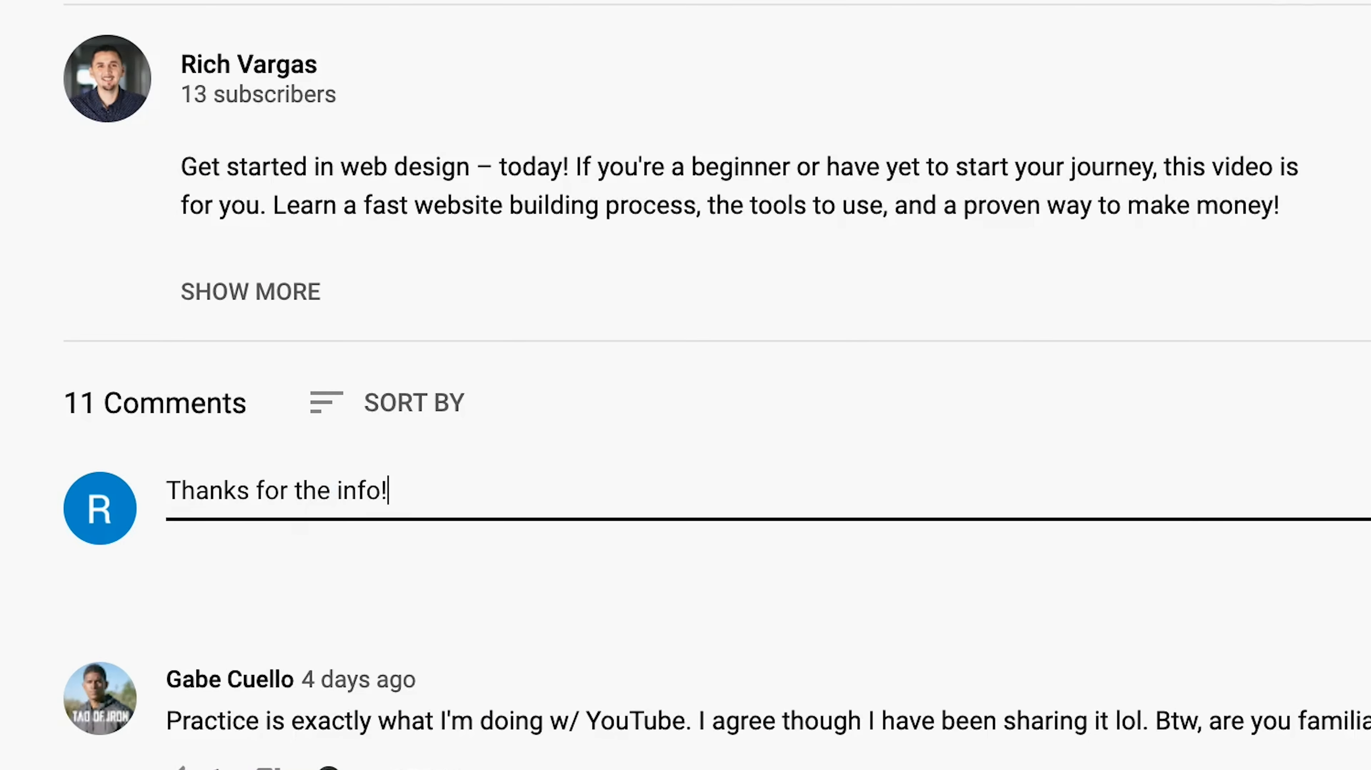
left_click(944, 559)
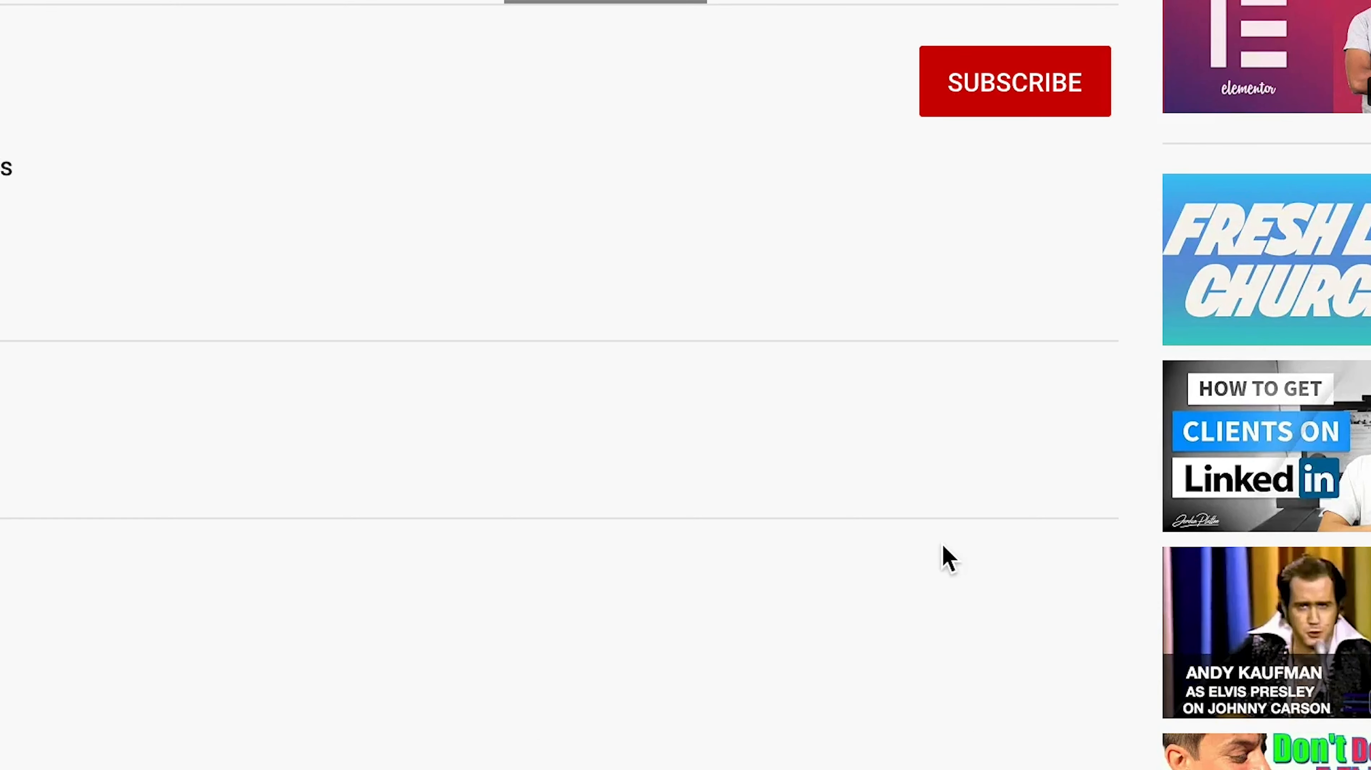
left_click(635, 347)
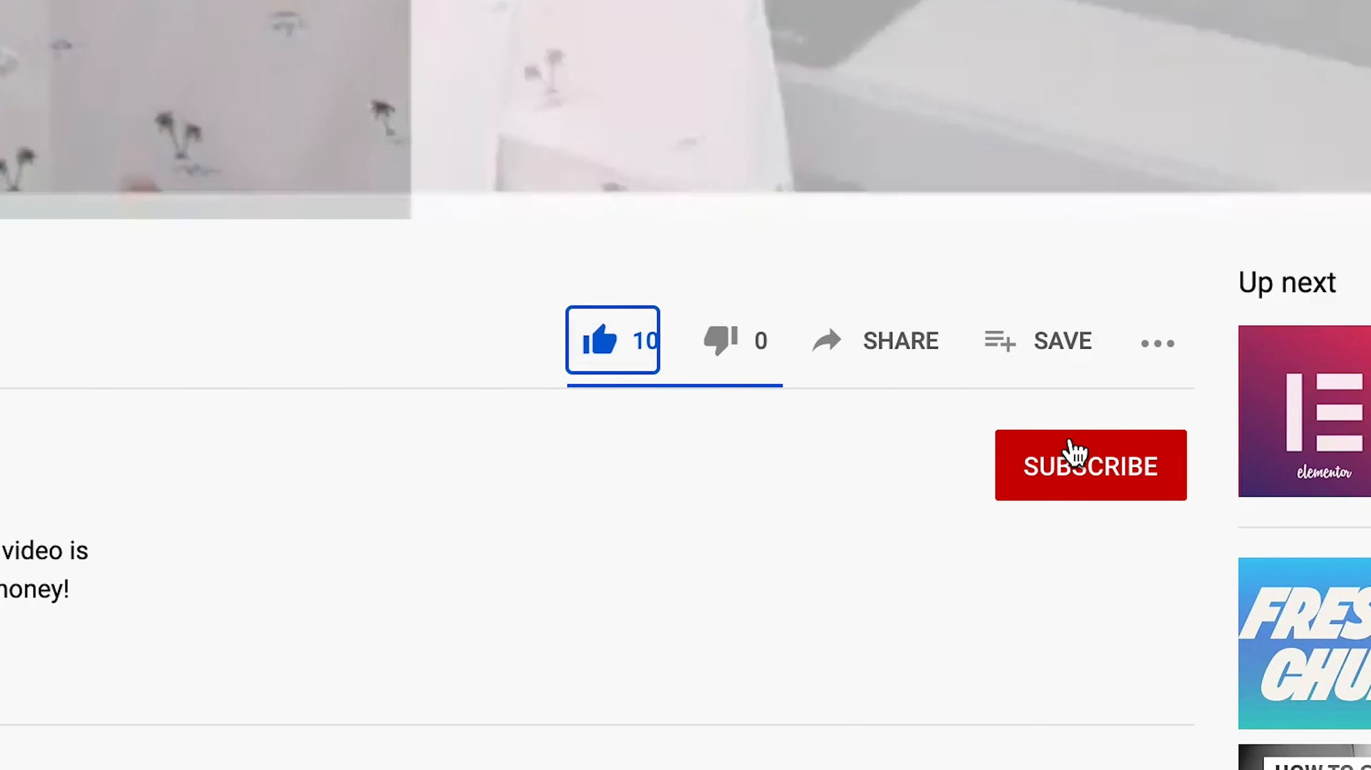
Subscribe to the video's YouTube channel and set its notifications to All
left_click(1073, 453)
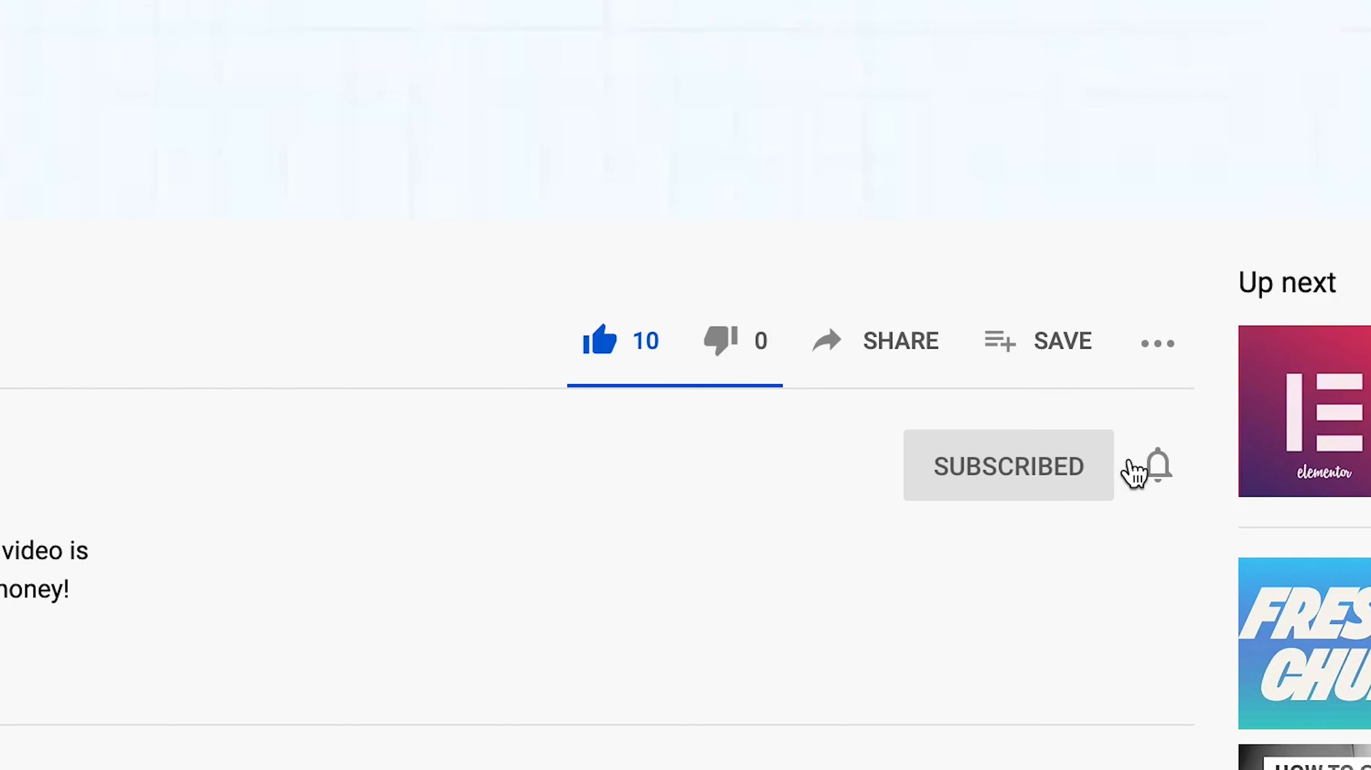
left_click(1157, 471)
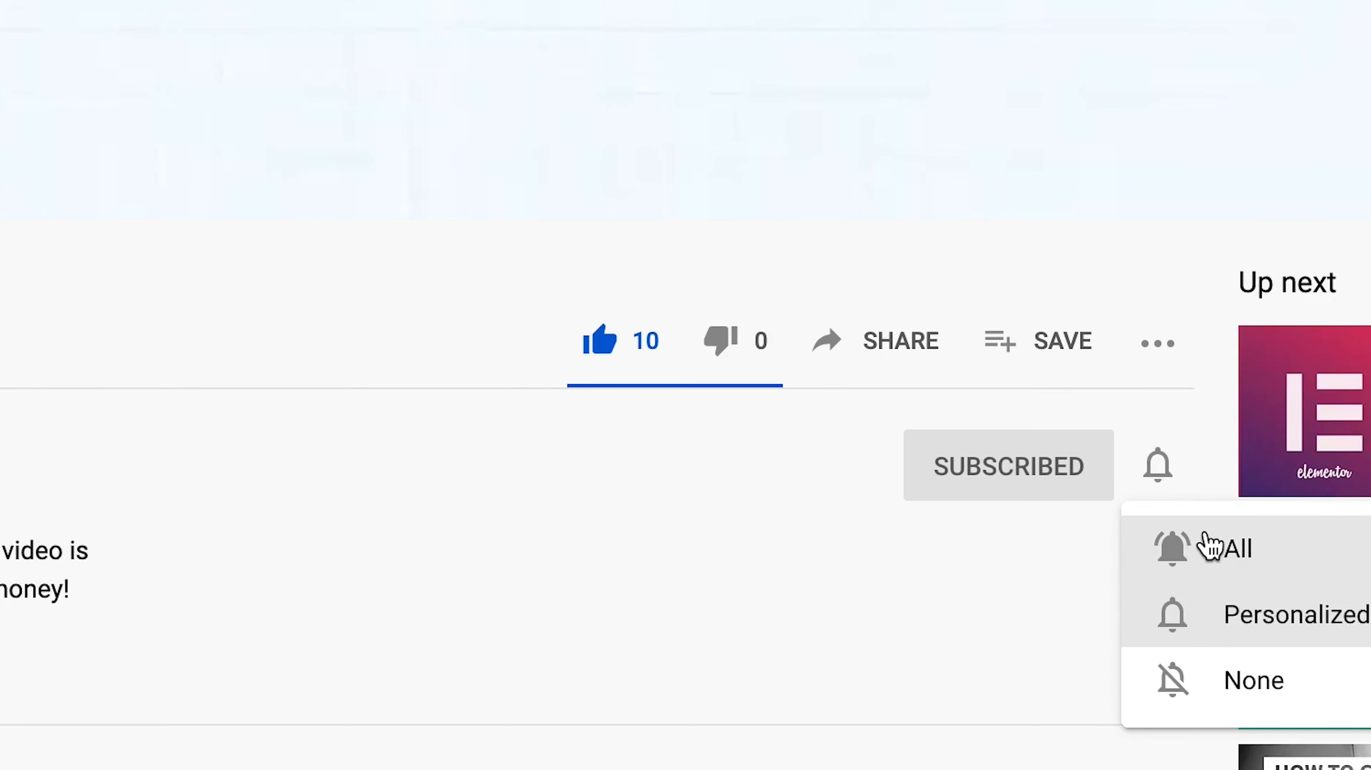
left_click(1210, 555)
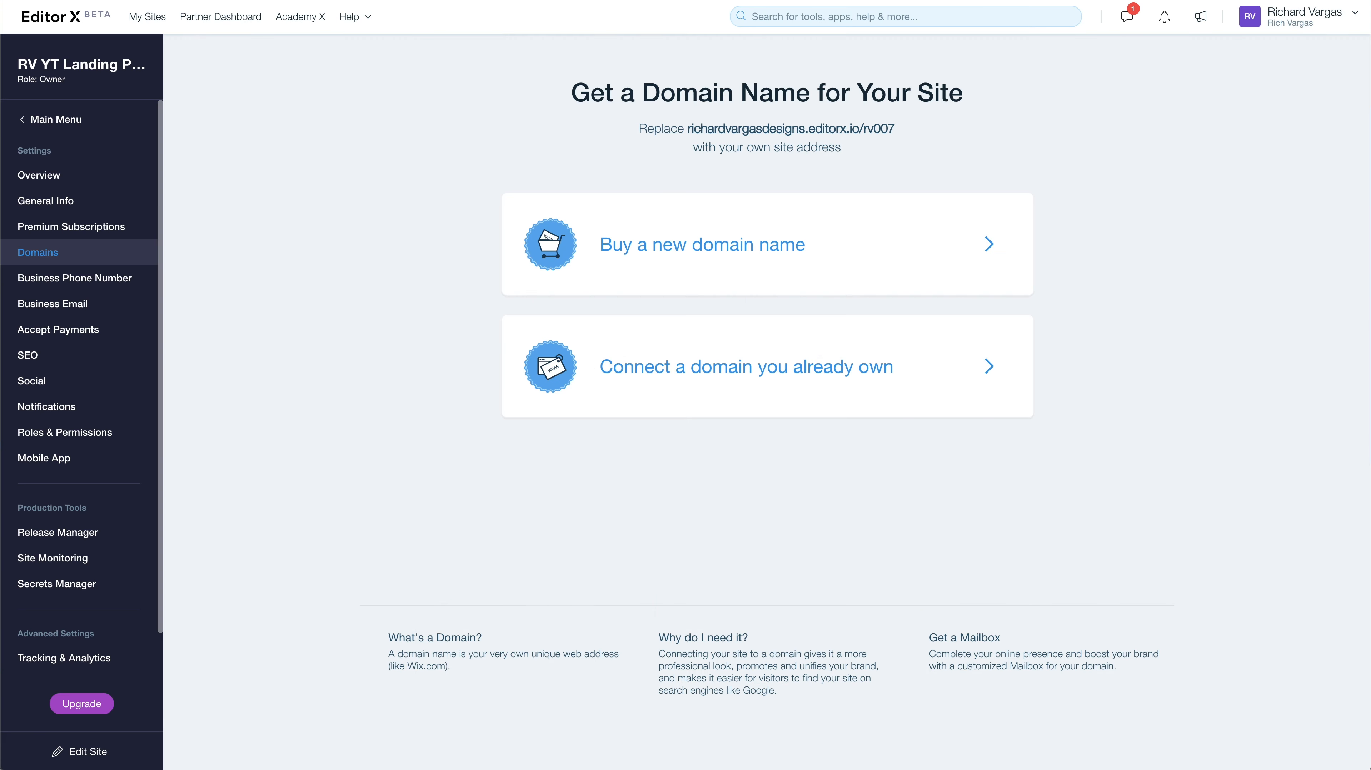
Start connecting an already owned domain to the site in Editor X
left_click(783, 400)
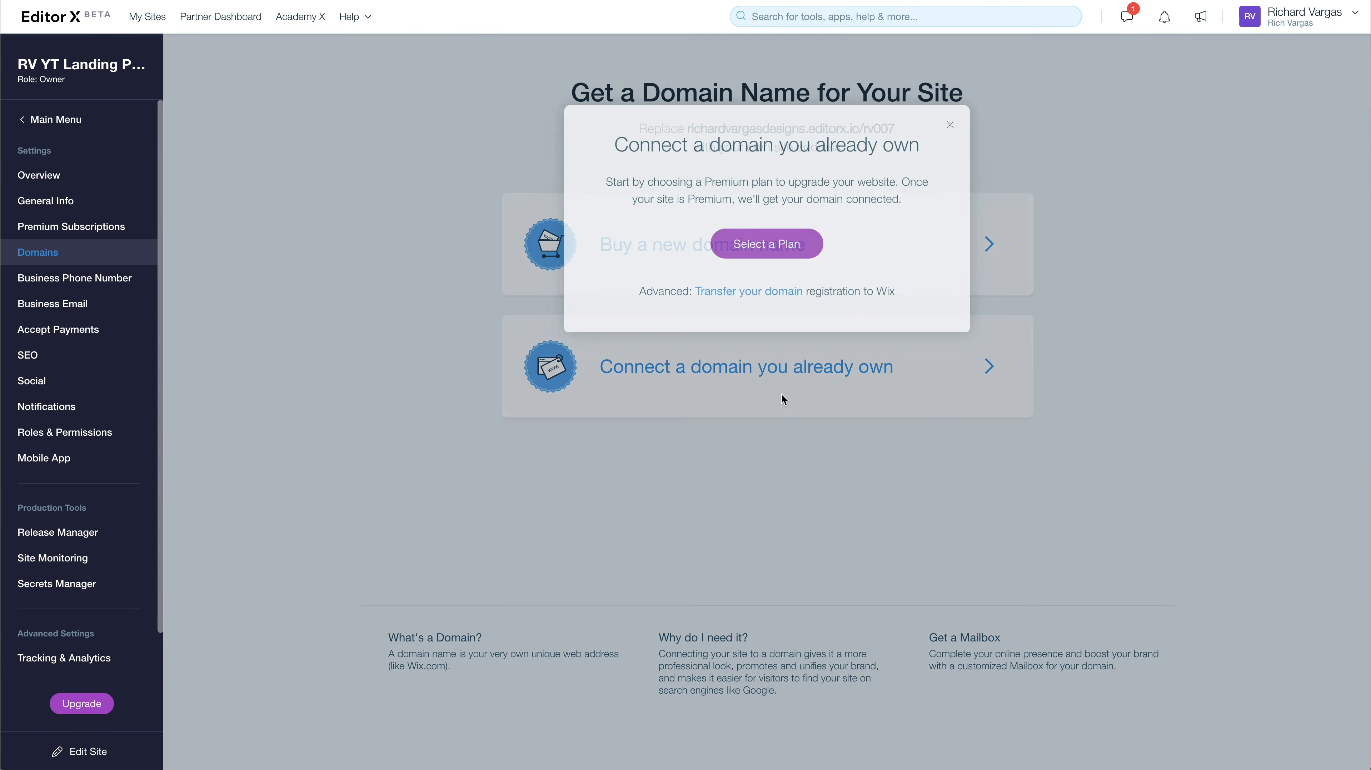